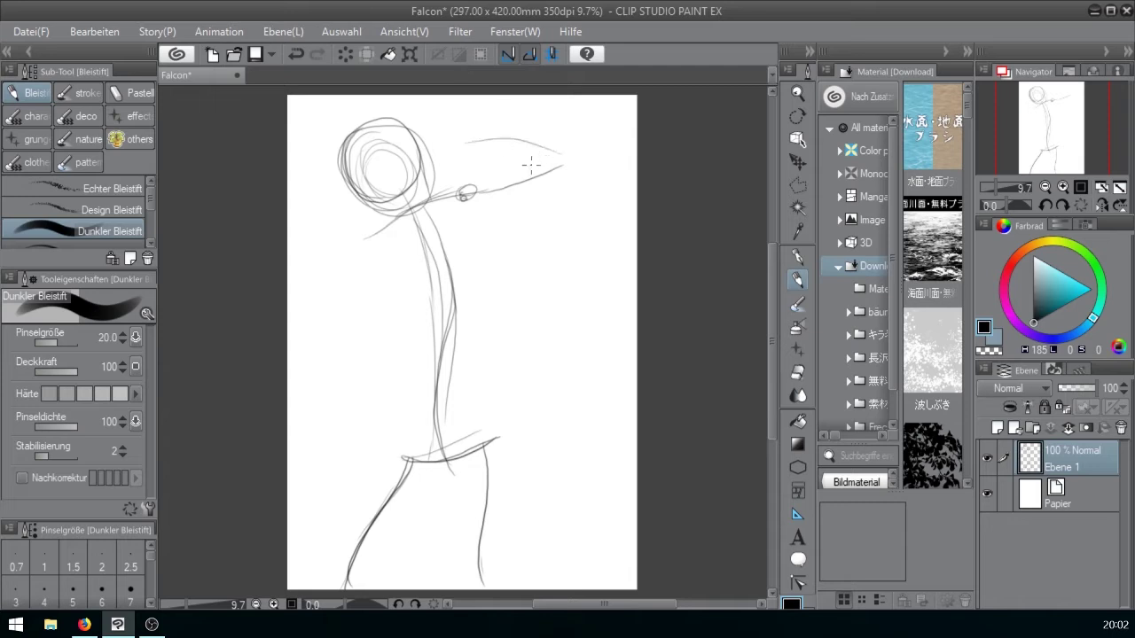
- Sketch the lowered arm with its joints and hand, and block in the raised hand behind the head
drag(358, 240, 347, 364)
mouse_move(344, 373)
mouse_down()
mouse_move(330, 511)
mouse_move(342, 473)
mouse_up()
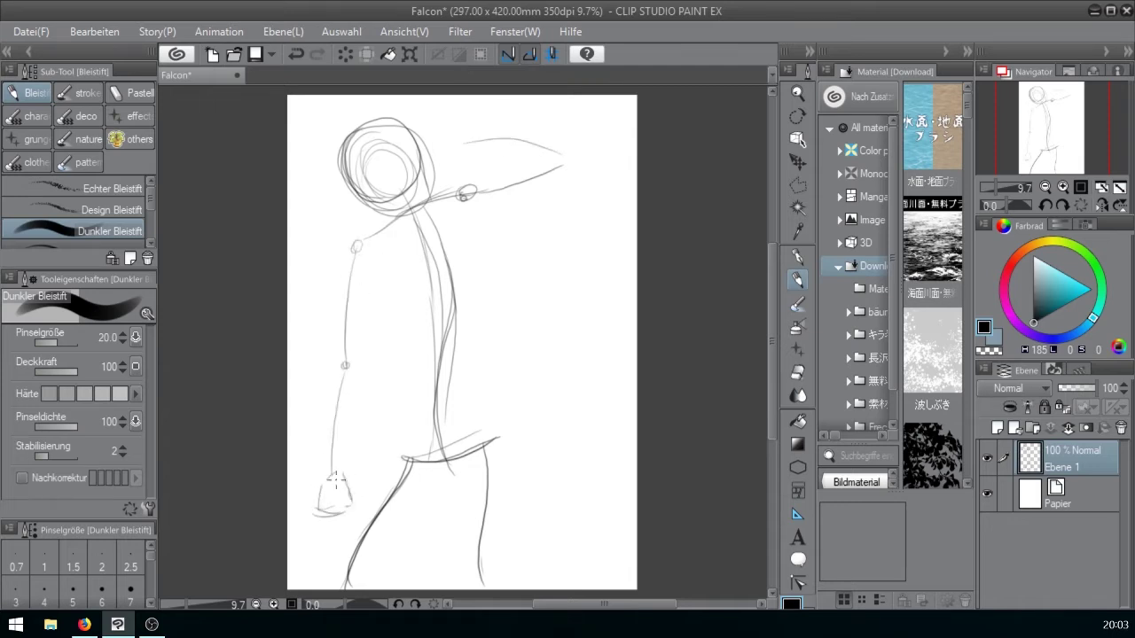
drag(463, 139, 463, 140)
mouse_move(472, 136)
mouse_down()
mouse_move(437, 144)
mouse_move(471, 153)
mouse_up()
mouse_move(474, 152)
mouse_down()
mouse_move(438, 174)
mouse_move(459, 162)
mouse_up()
- Scale the whole figure sketch down so the head sits lower on the page, and apply the transformation
key(ctrl+t)
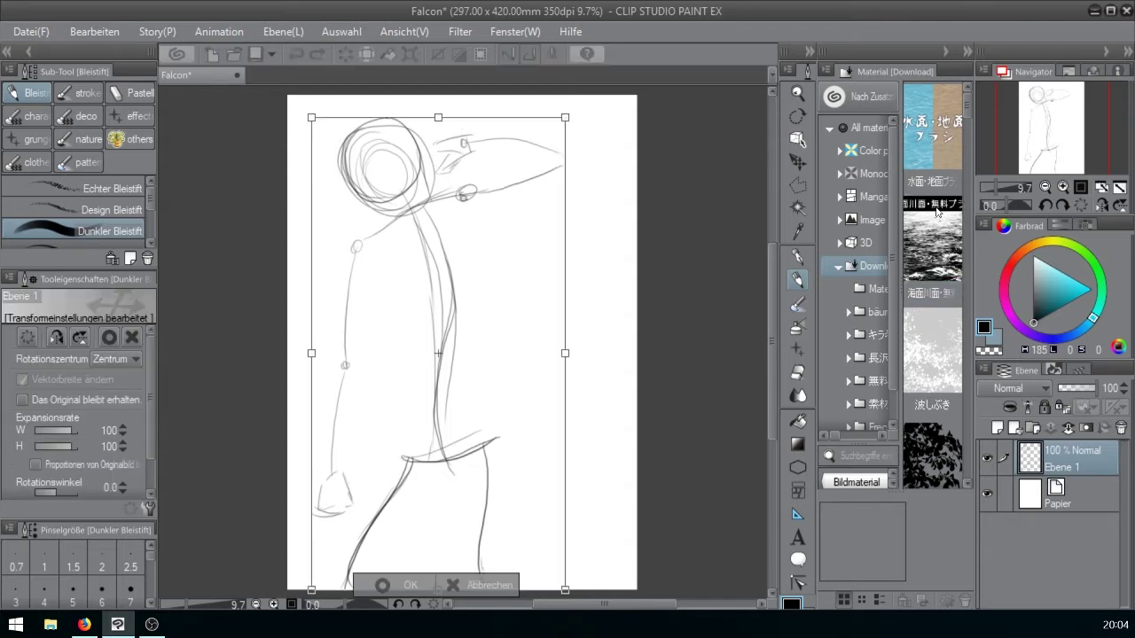
drag(565, 116, 536, 170)
key(Return)
drag(435, 341, 450, 341)
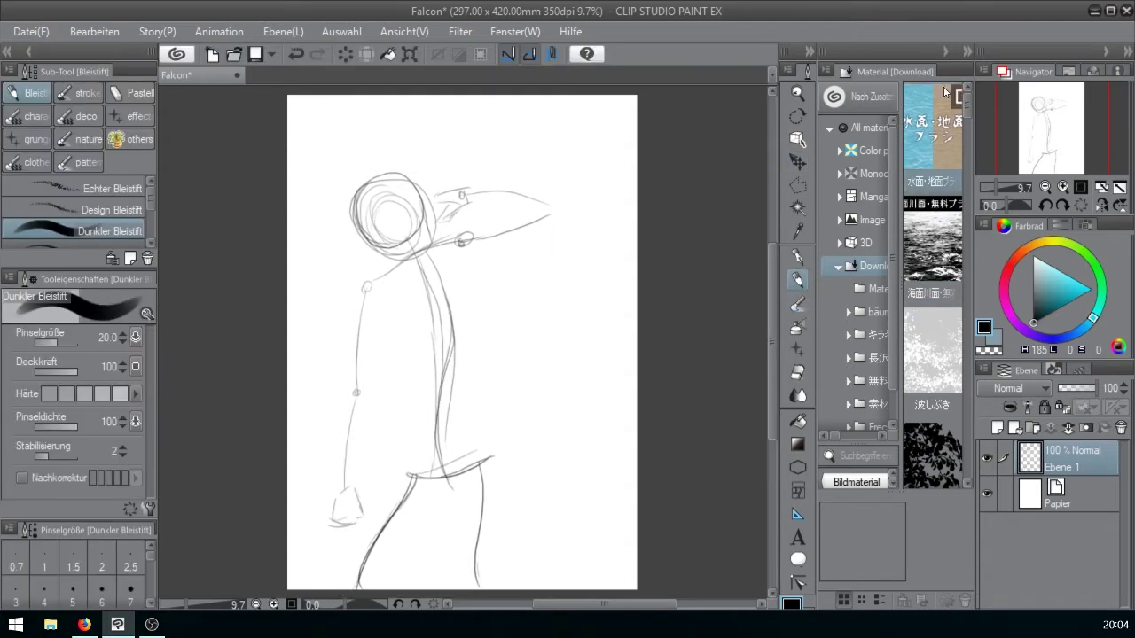
- Enable post-correction (Nachkorrektur) for the pencil and reinforce the head outline with a rough face profile
scroll(395, 253, up, 2)
mouse_move(350, 153)
mouse_down()
mouse_move(343, 215)
mouse_move(356, 251)
mouse_move(361, 233)
mouse_move(388, 247)
mouse_move(395, 269)
mouse_up()
click(23, 479)
mouse_move(342, 191)
mouse_down()
mouse_move(377, 141)
mouse_move(436, 173)
mouse_up()
drag(406, 136, 435, 187)
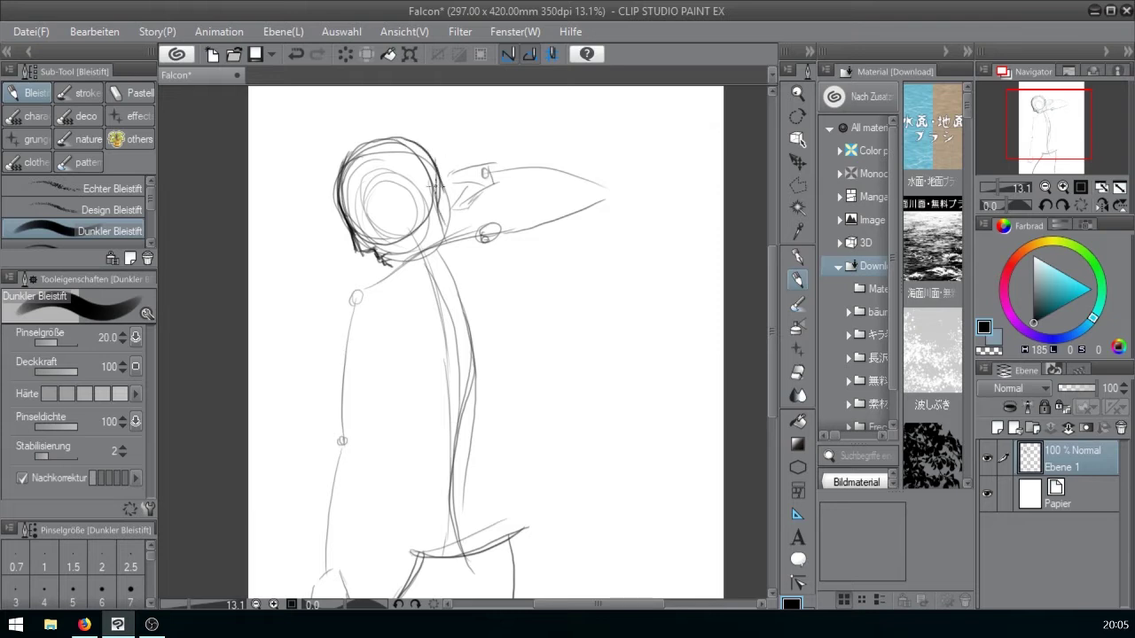
- Rough in the ear, the eye line, the jaw and the back of the neck on the head sketch
mouse_move(355, 220)
mouse_down()
mouse_move(377, 215)
mouse_move(363, 228)
mouse_up()
mouse_move(434, 167)
mouse_down()
mouse_move(439, 218)
mouse_move(458, 245)
mouse_move(418, 250)
mouse_up()
drag(402, 210, 420, 209)
mouse_move(403, 197)
mouse_down()
mouse_move(413, 226)
mouse_move(420, 211)
mouse_up()
drag(346, 191, 369, 175)
mouse_move(422, 234)
mouse_down()
mouse_move(366, 292)
mouse_move(417, 243)
mouse_up()
- Sketch both shoulders and the far side of the torso, with pencil stabilization set to 5
drag(347, 296, 337, 323)
mouse_move(447, 244)
mouse_down()
mouse_move(523, 244)
mouse_move(530, 221)
mouse_move(557, 244)
mouse_up()
mouse_move(520, 218)
mouse_down()
mouse_move(546, 276)
mouse_move(525, 195)
mouse_up()
key(5)
drag(567, 232, 532, 345)
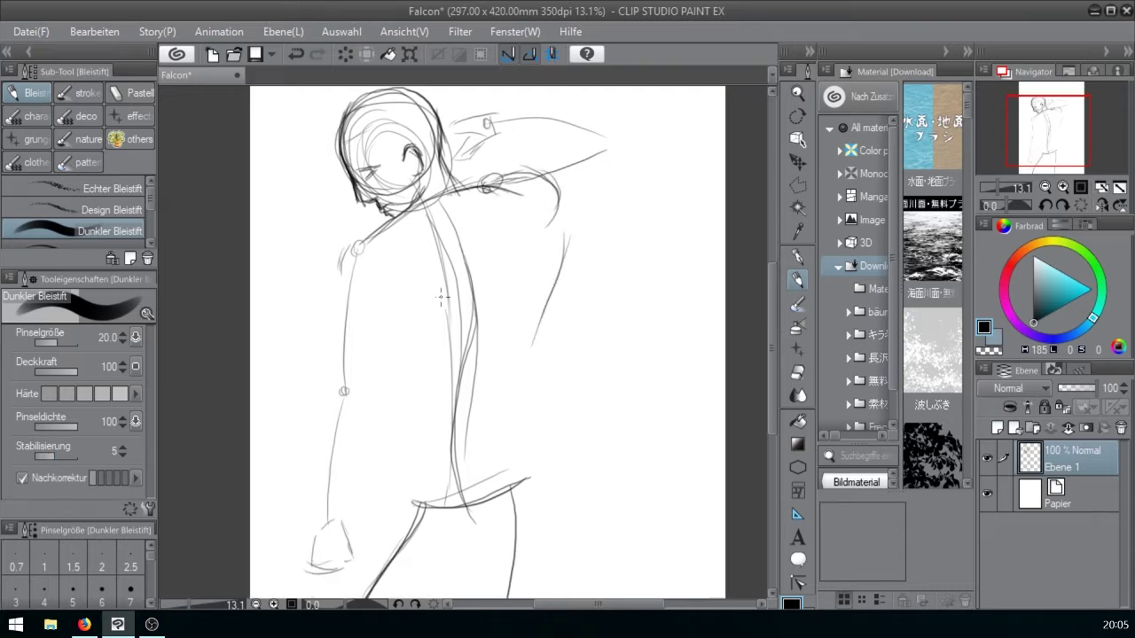
- Sketch the curved spine line down the back and the rounded outline of the near shoulder blade
mouse_move(464, 209)
mouse_down()
mouse_move(486, 371)
mouse_move(471, 434)
mouse_up()
drag(412, 338, 451, 351)
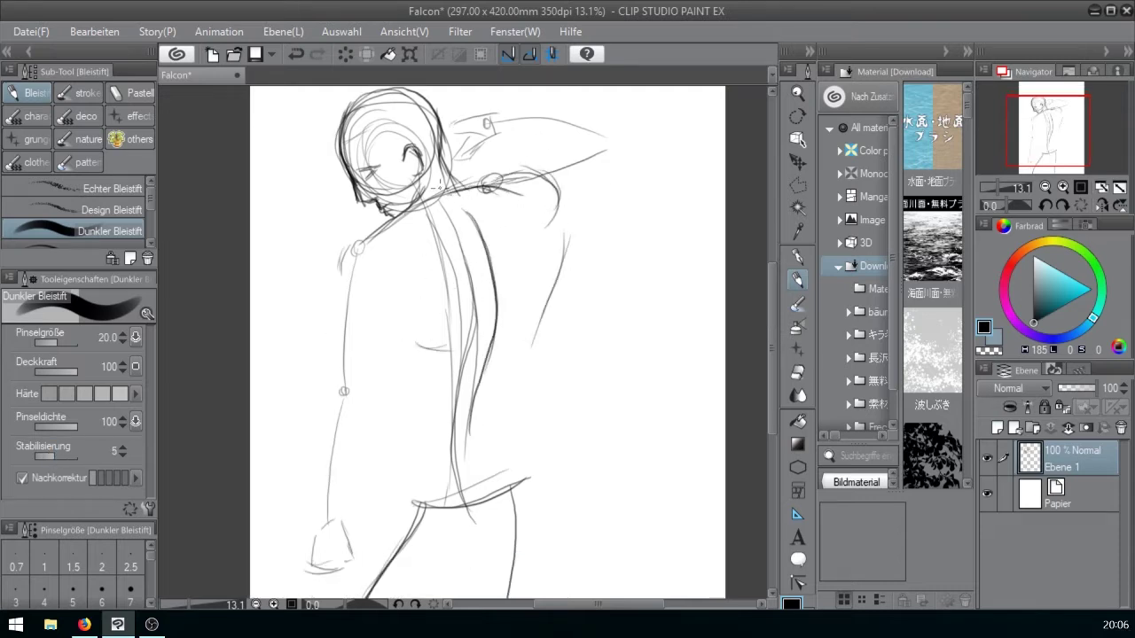
mouse_move(430, 222)
mouse_down()
mouse_move(454, 337)
mouse_move(476, 285)
mouse_up()
drag(467, 248, 465, 316)
scroll(497, 328, down, 1)
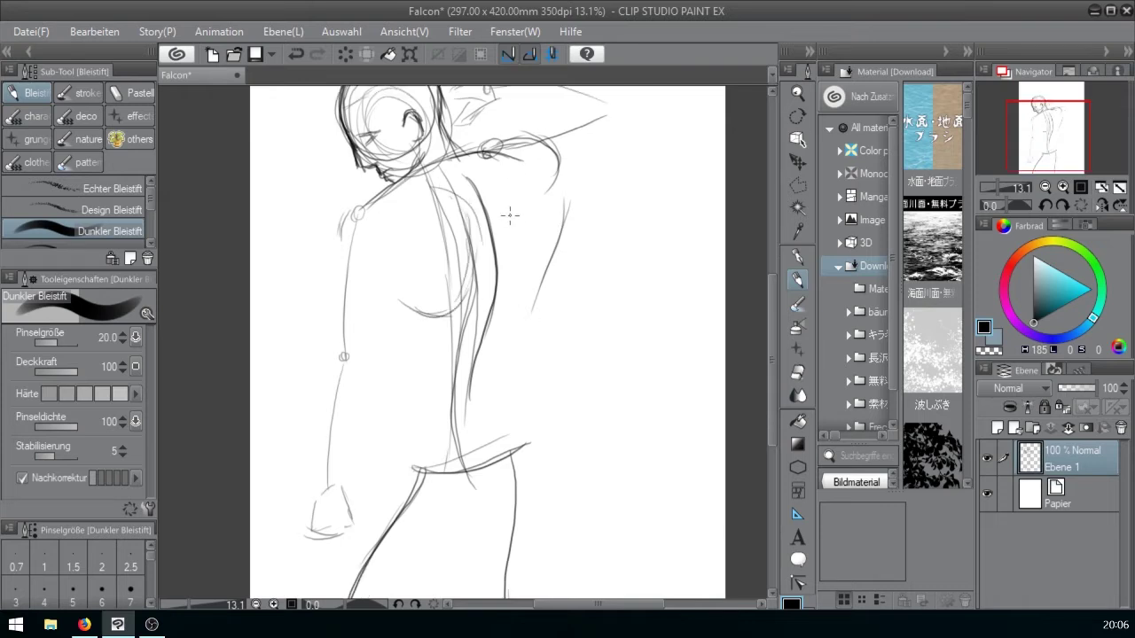
- Sketch the far side of the back from below the armpit over the waist to the hip
drag(508, 218, 525, 331)
drag(512, 271, 540, 448)
scroll(540, 381, down, 2)
drag(539, 376, 549, 417)
- Sketch the far buttock with its lower crease, the centre line between the buttocks and the back of the thigh
drag(500, 490, 548, 474)
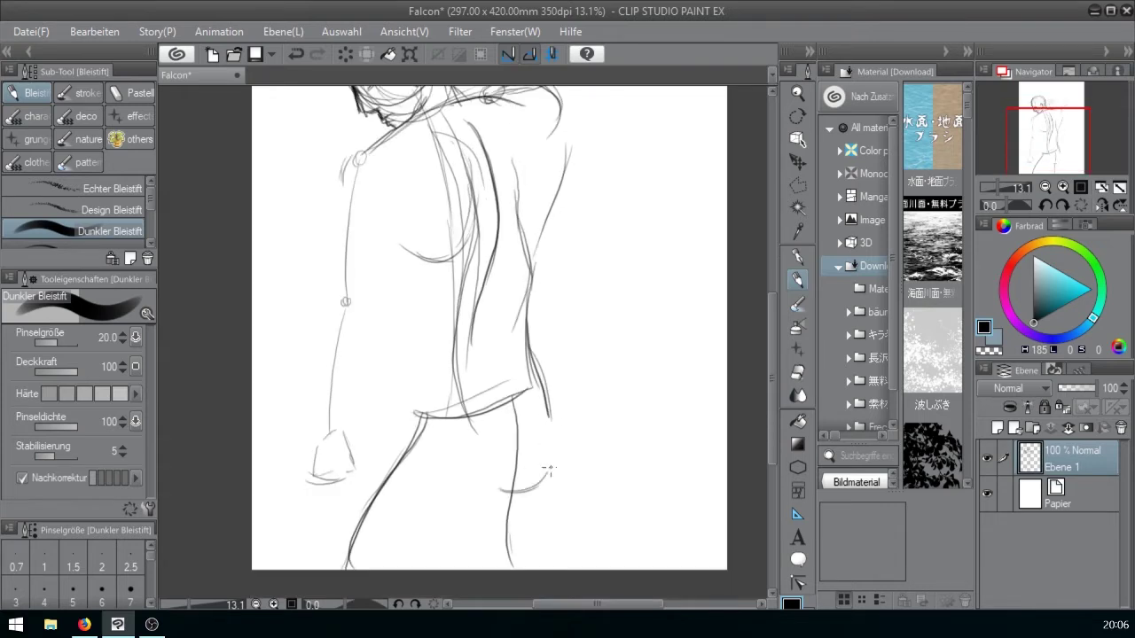
drag(531, 389, 557, 480)
mouse_move(527, 328)
mouse_down()
mouse_move(557, 424)
mouse_move(559, 477)
mouse_up()
mouse_move(552, 548)
mouse_down()
mouse_move(553, 485)
mouse_move(551, 566)
mouse_up()
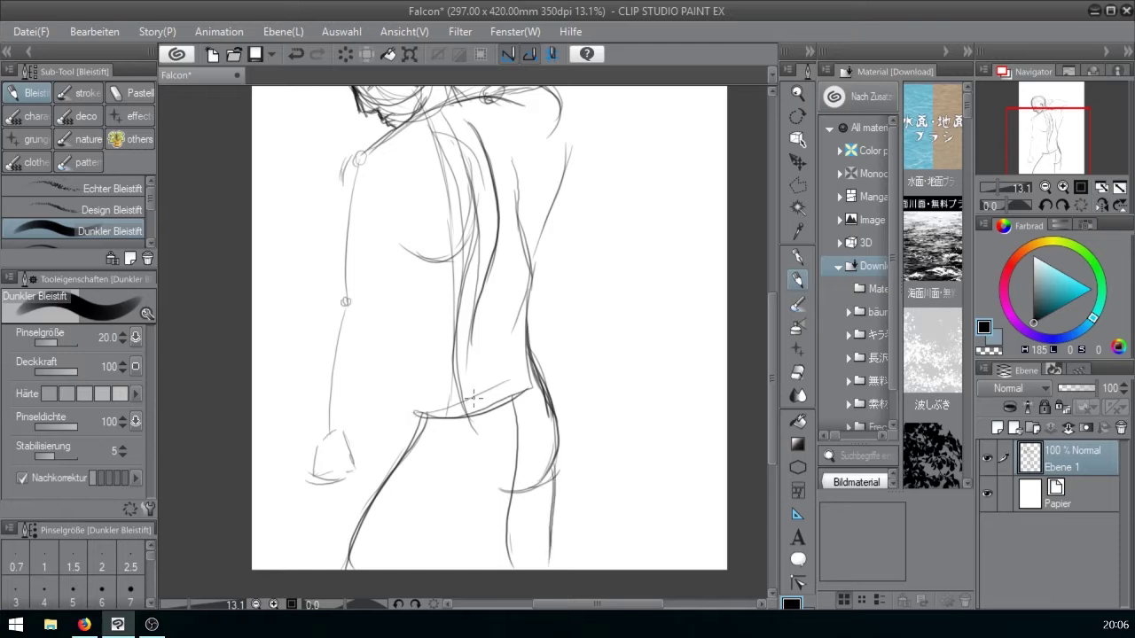
drag(474, 395, 494, 488)
- Sketch the near shoulder as an oval, the outer upper arm and the near side of the torso
drag(480, 358, 539, 374)
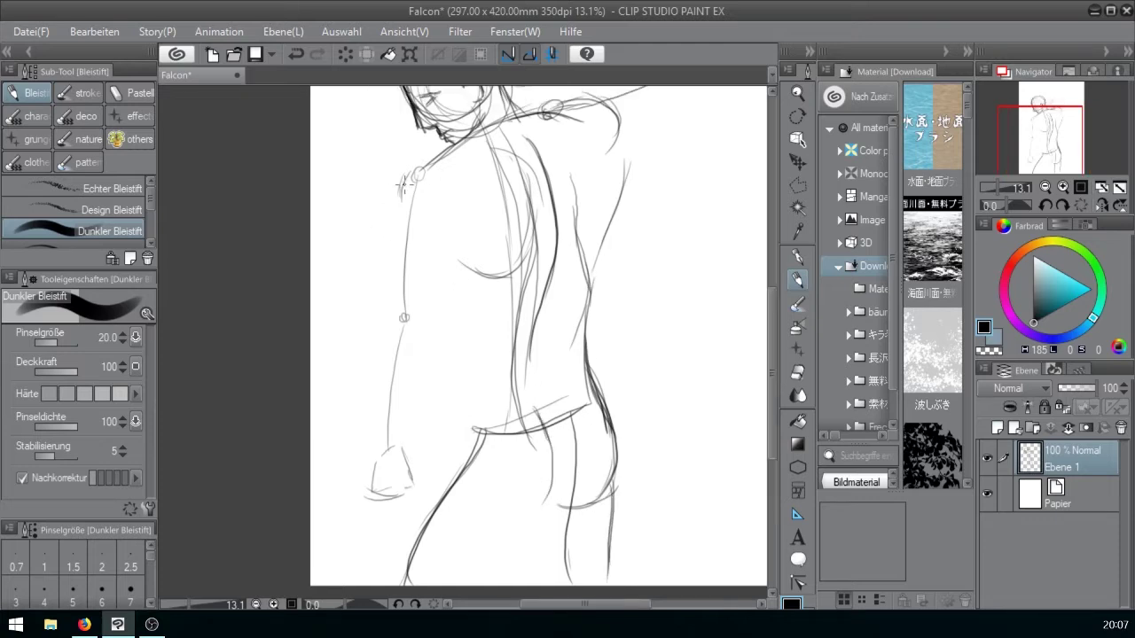
mouse_move(420, 160)
mouse_down()
mouse_move(410, 234)
mouse_move(415, 161)
mouse_up()
drag(385, 205, 382, 323)
drag(453, 206, 480, 410)
- Sketch the front contour of the near thigh and the lower curve of the near buttock
mouse_move(486, 394)
mouse_down()
mouse_move(470, 411)
mouse_move(469, 447)
mouse_move(391, 578)
mouse_up()
drag(573, 451, 605, 397)
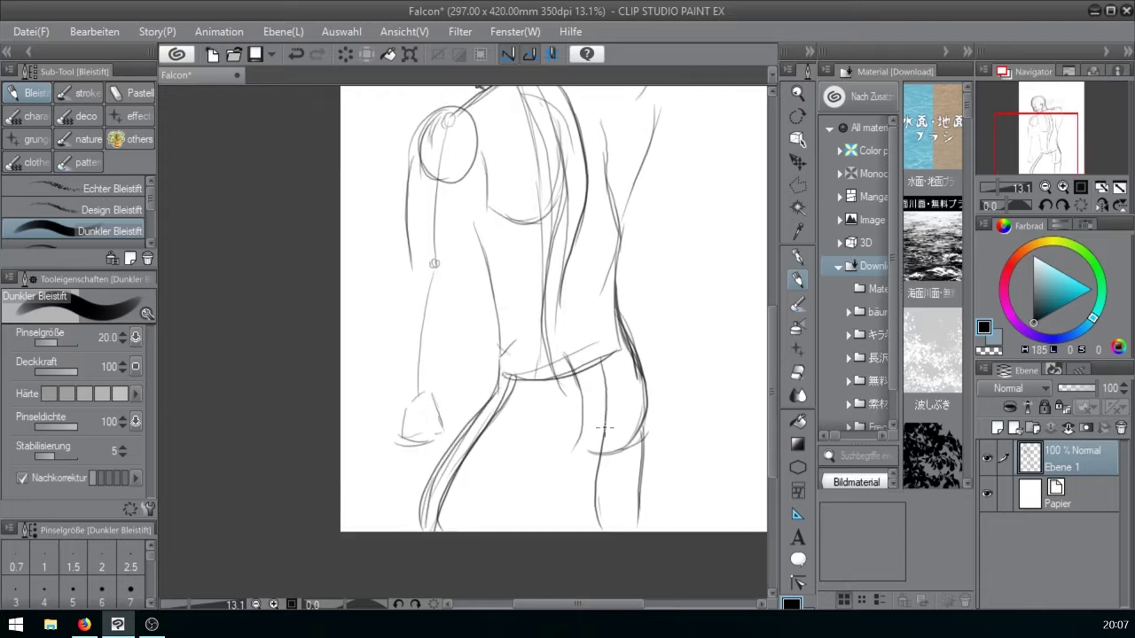
drag(578, 446, 549, 468)
drag(571, 469, 536, 512)
- Flesh out the lowered arm with contours for the upper arm, elbow and forearm down to the wrist
drag(532, 425, 538, 510)
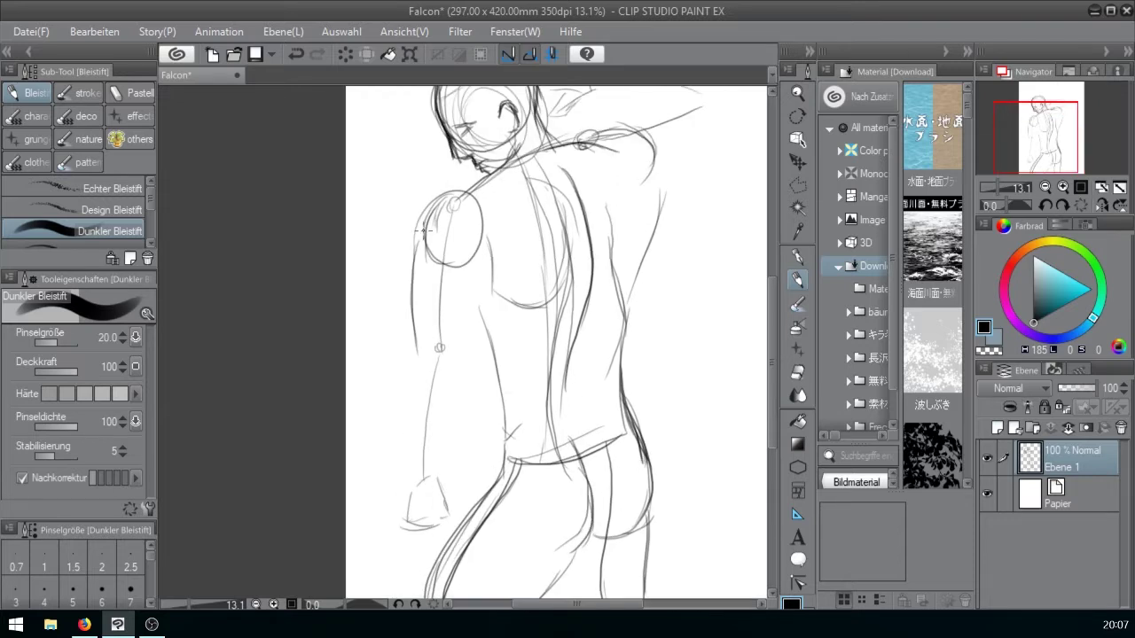
drag(424, 231, 397, 338)
mouse_move(477, 250)
mouse_down()
mouse_move(405, 314)
mouse_move(433, 379)
mouse_up()
mouse_move(398, 291)
mouse_down()
mouse_move(401, 350)
mouse_move(382, 416)
mouse_up()
drag(397, 337, 375, 463)
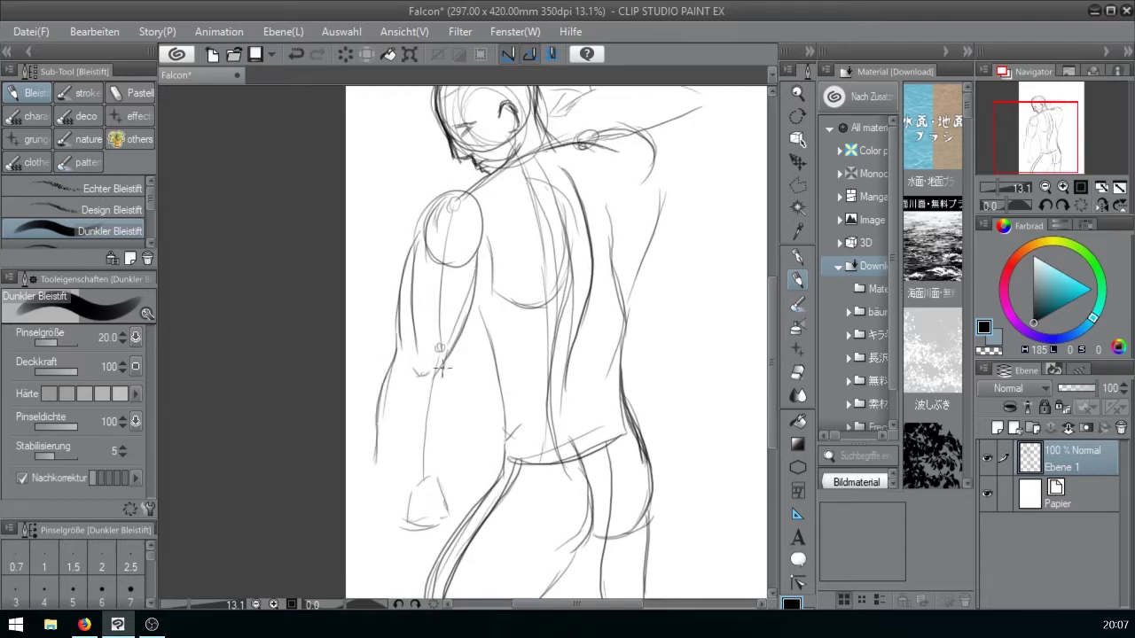
drag(441, 366, 393, 517)
drag(376, 445, 373, 487)
- Refine the far side of the torso with curves running from the back down to the hip
drag(585, 264, 602, 217)
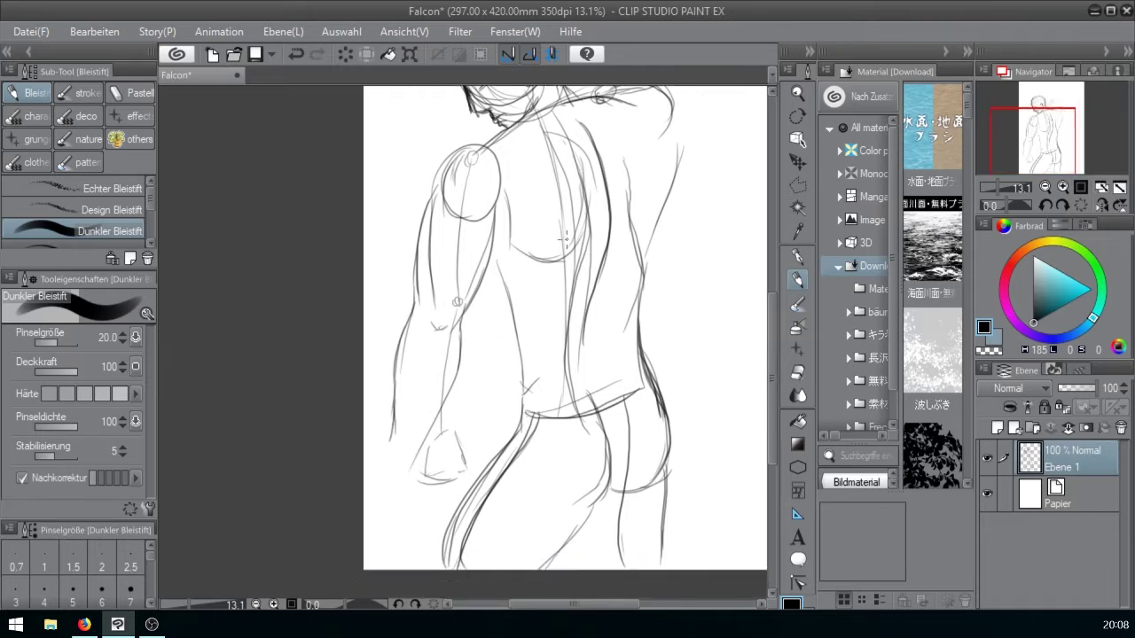
drag(685, 144, 654, 248)
drag(668, 199, 653, 257)
drag(647, 233, 637, 275)
drag(661, 254, 649, 383)
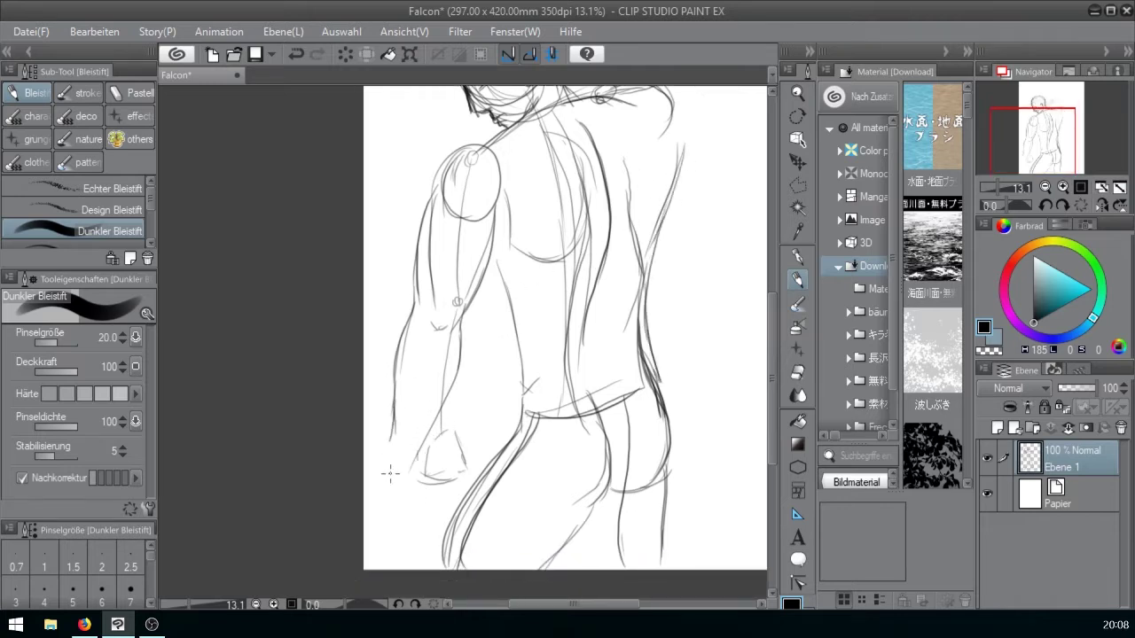
- Sketch the wrist and the lowered hand with its thumb and fingers
drag(429, 427, 421, 479)
drag(393, 425, 381, 523)
drag(382, 484, 383, 530)
mouse_move(390, 488)
mouse_down()
mouse_move(396, 519)
mouse_move(408, 518)
mouse_up()
drag(402, 500, 424, 526)
drag(390, 500, 417, 532)
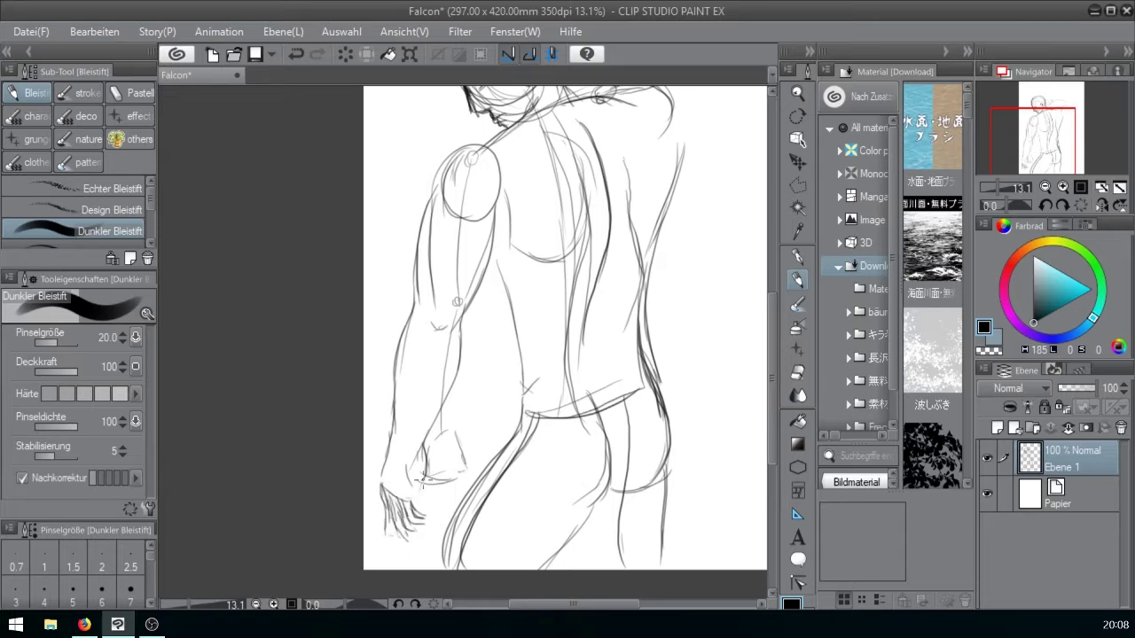
- Flesh out the raised arm, elbow and hand behind the head, and save the file
scroll(679, 270, up, 3)
drag(671, 264, 653, 399)
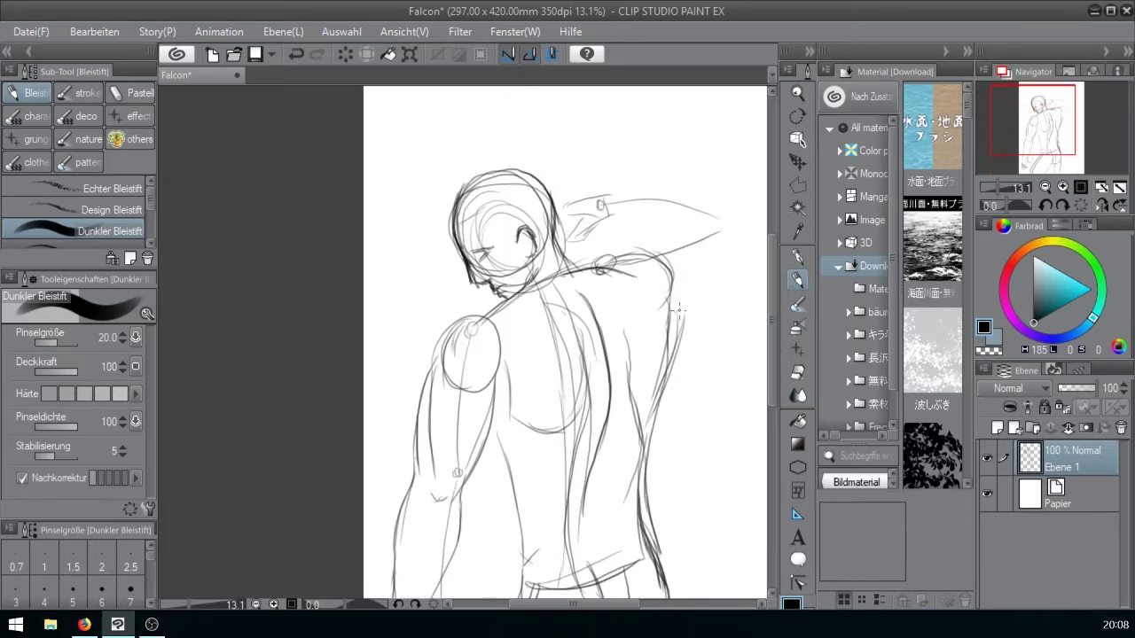
drag(677, 310, 720, 237)
mouse_move(639, 244)
mouse_down()
mouse_move(701, 229)
mouse_move(685, 298)
mouse_up()
drag(612, 213, 667, 242)
drag(613, 191, 736, 225)
mouse_move(575, 215)
mouse_down()
mouse_move(580, 240)
mouse_move(596, 191)
mouse_move(562, 225)
mouse_move(574, 229)
mouse_up()
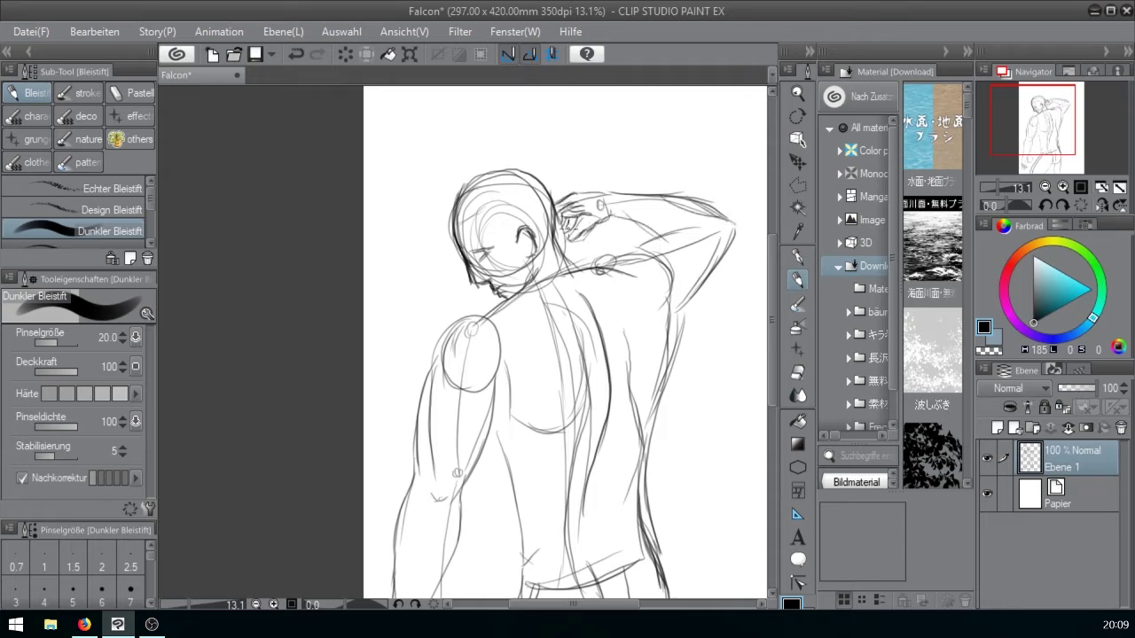
scroll(590, 222, down, 2)
key(ctrl+s)
- Fade the sketch layer Ebene 1 to 18 % opacity, lock it and add a new raster layer above it
drag(1085, 388, 1064, 388)
click(1044, 407)
click(998, 428)
click(1004, 187)
drag(1028, 124, 1032, 112)
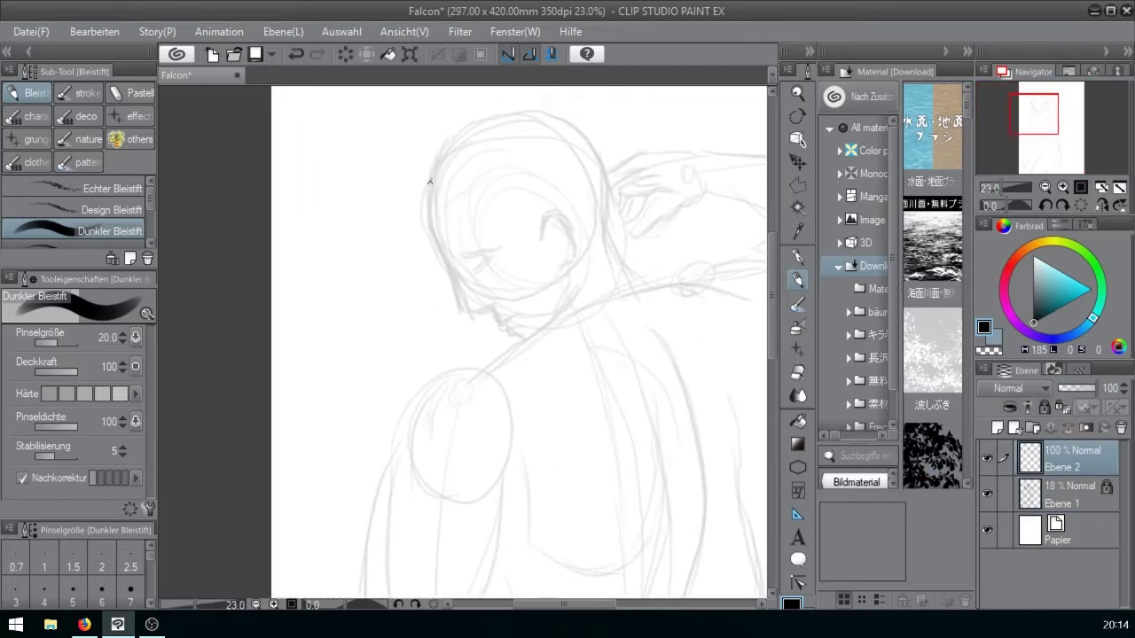
- Trace the forehead and nose profile on the new layer, and draw the lips with brush size 12.5
mouse_move(429, 175)
mouse_down()
mouse_move(443, 255)
mouse_move(472, 316)
mouse_move(497, 301)
mouse_up()
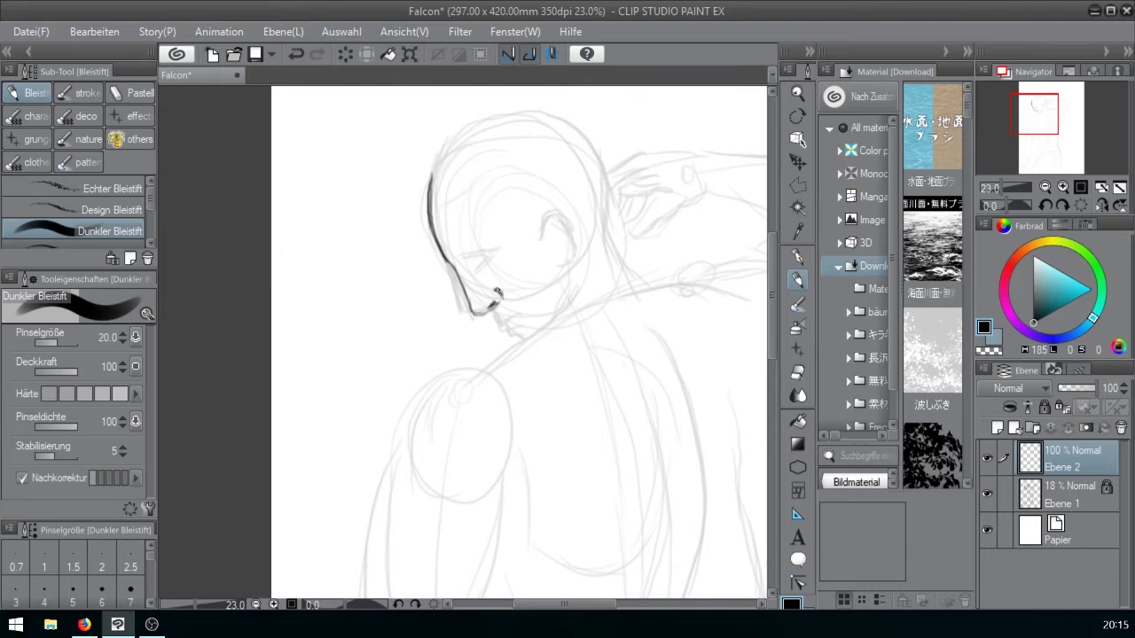
key(bracketleft)
key(bracketleft)
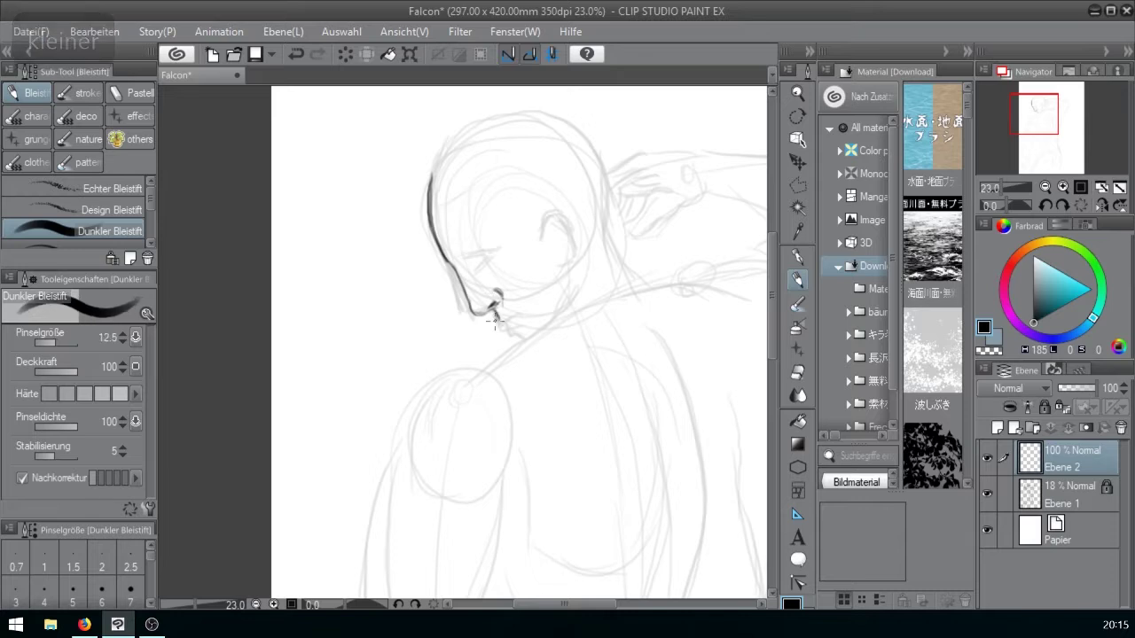
drag(494, 306, 514, 333)
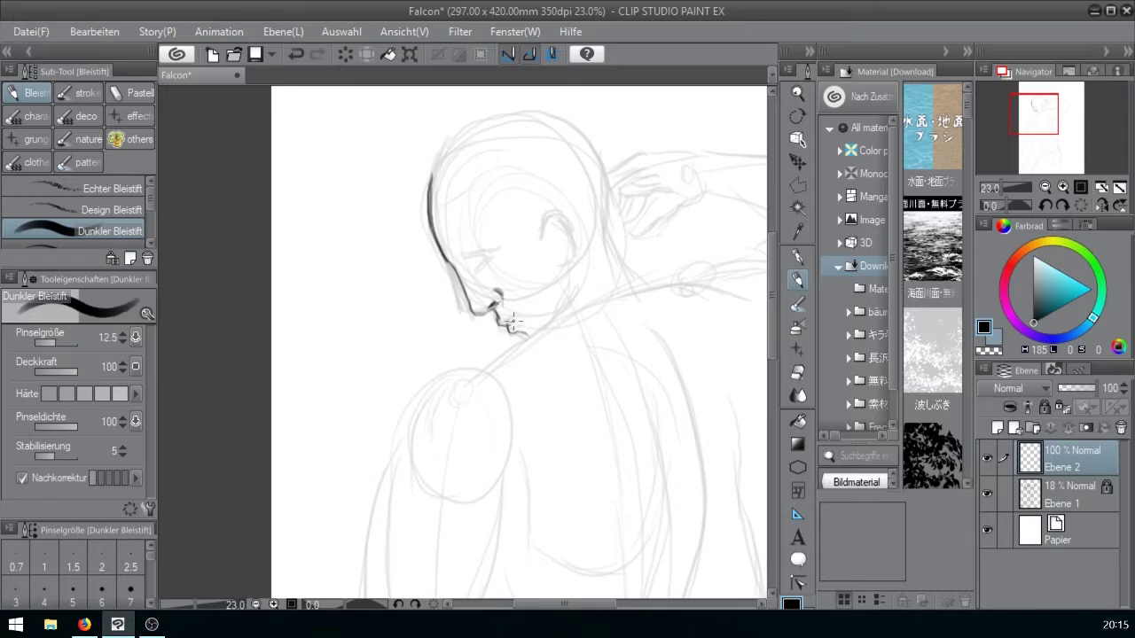
- Draw the eye and eyebrow and undo the unsuccessful strokes
mouse_move(466, 255)
mouse_down()
mouse_move(493, 250)
mouse_move(482, 266)
mouse_move(491, 257)
mouse_move(461, 248)
mouse_up()
key(ctrl+z)
key(ctrl+z)
key(ctrl+z)
key(ctrl+z)
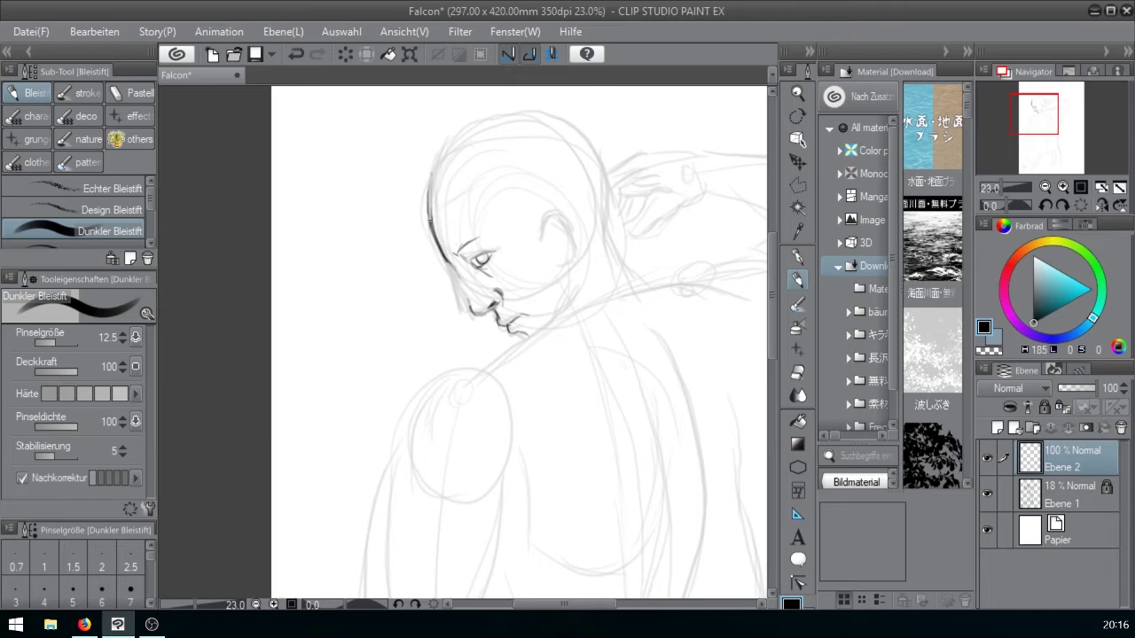
- Trace the clean skull outline from the nose and forehead over the crown to the nape of the neck
drag(420, 204, 474, 310)
mouse_move(423, 224)
mouse_down()
mouse_move(451, 137)
mouse_move(488, 119)
mouse_move(601, 203)
mouse_move(636, 275)
mouse_up()
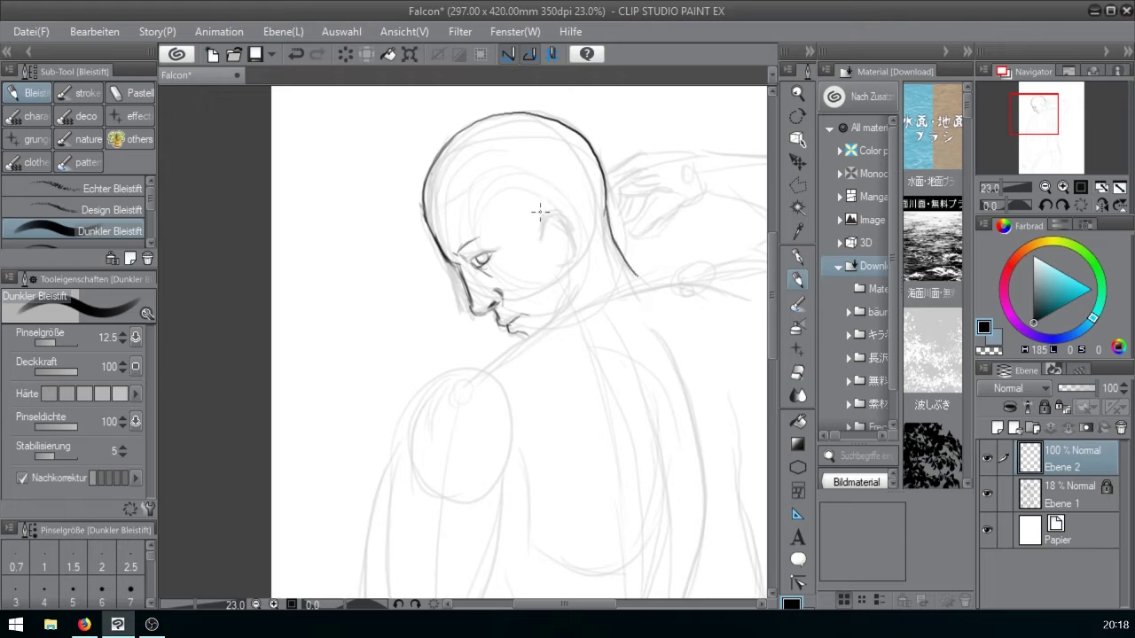
- Set the pencil stabilization to 10 and draw the ear and the jaw-to-neck line, undoing failed strokes
drag(545, 211, 573, 257)
key(ctrl+z)
click(60, 457)
mouse_move(537, 215)
mouse_down()
mouse_move(576, 247)
mouse_move(561, 264)
mouse_move(562, 220)
mouse_move(569, 254)
mouse_up()
key(ctrl+z)
mouse_move(548, 230)
mouse_down()
mouse_move(562, 252)
mouse_move(560, 310)
mouse_move(477, 376)
mouse_up()
key(ctrl+z)
drag(1055, 123, 1050, 129)
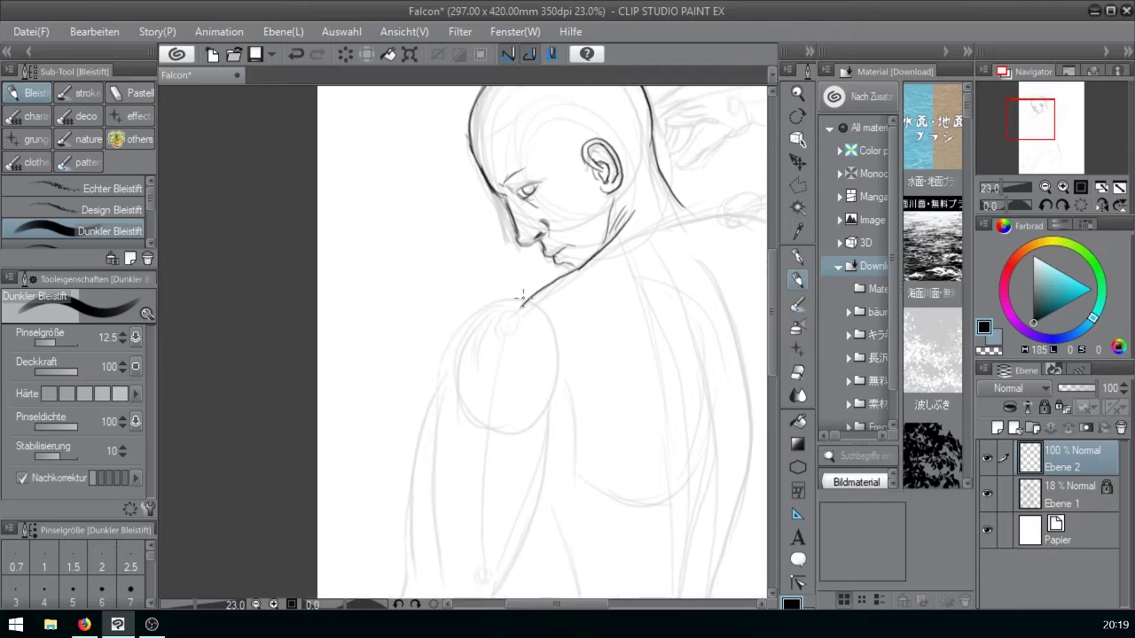
- Trace the near shoulder contour from the chin outward, redoing the first stroke, and add a short neck line
drag(524, 300, 433, 408)
key(ctrl+z)
mouse_move(529, 298)
mouse_down()
mouse_move(453, 353)
mouse_move(443, 388)
mouse_up()
drag(1036, 119, 1050, 115)
drag(482, 238, 499, 257)
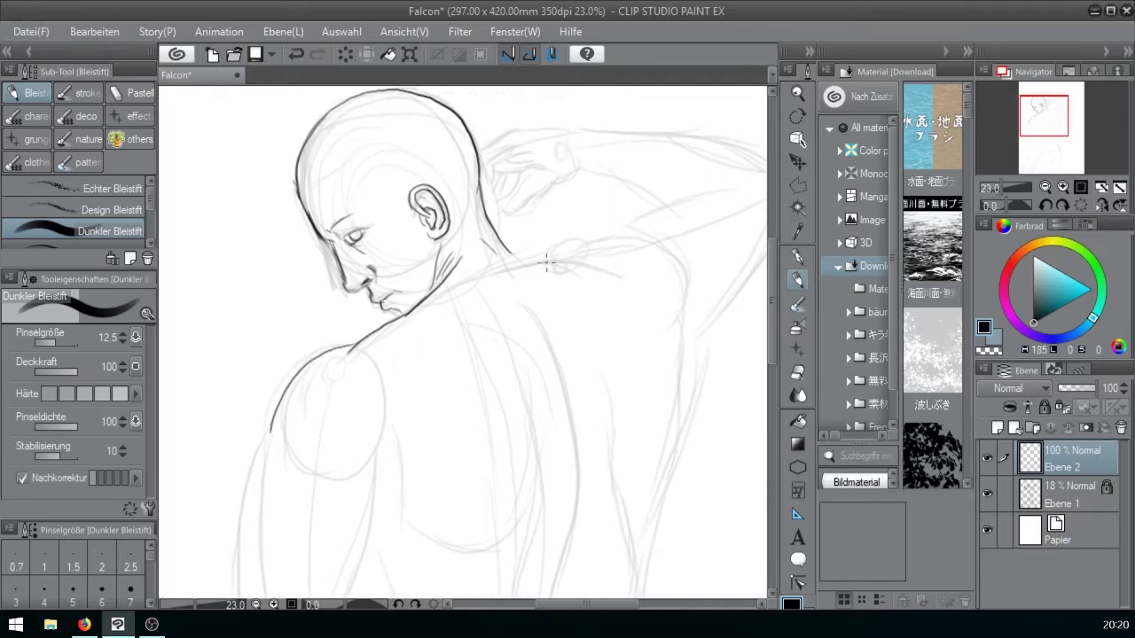
- Rework the forehead outline so it runs smoothly from the crown to the brow
key(])
drag(297, 160, 322, 239)
drag(299, 150, 303, 190)
drag(302, 164, 306, 139)
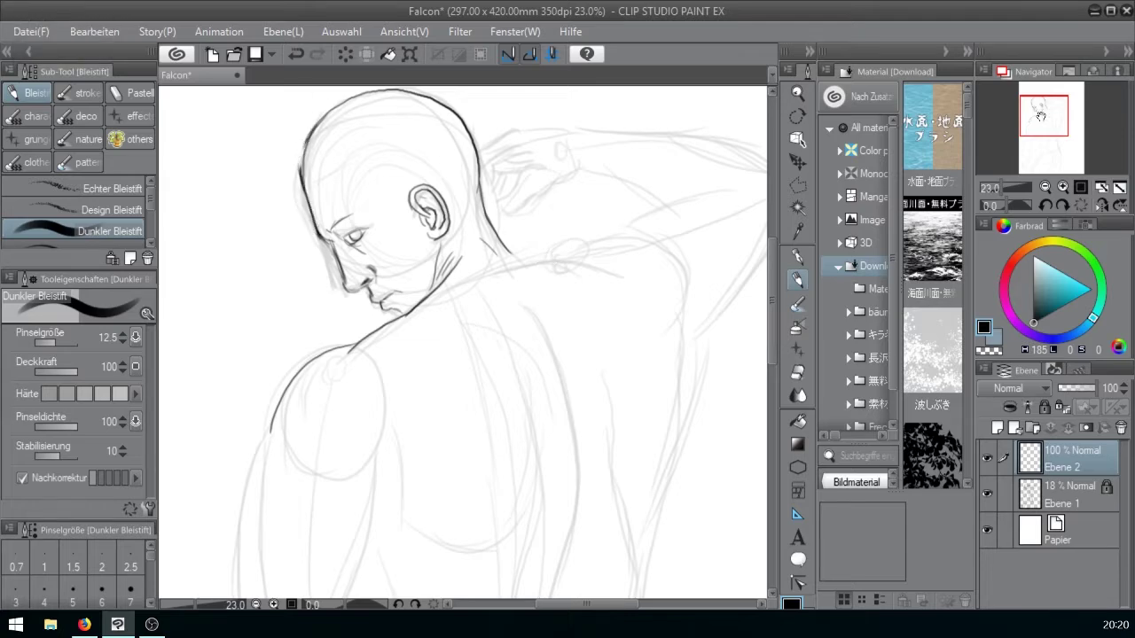
- Trace the far shoulder line from the nape and the upper-arm contours of the raised arm up to the elbow
drag(1041, 117, 1043, 112)
mouse_move(478, 319)
mouse_down()
mouse_move(499, 329)
mouse_move(596, 322)
mouse_move(601, 312)
mouse_up()
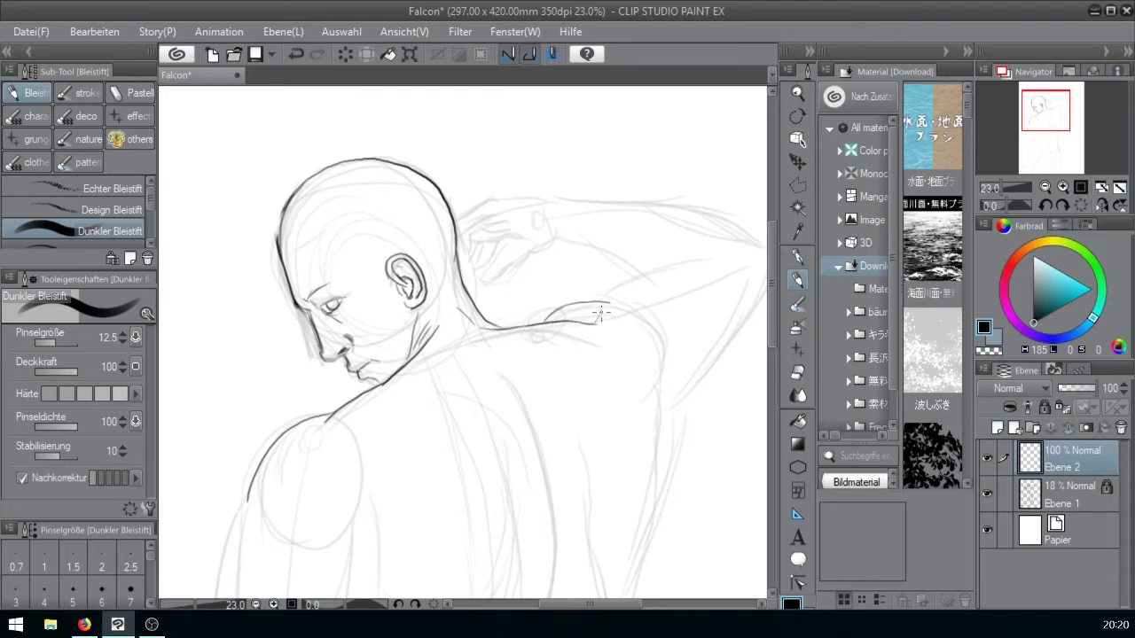
drag(666, 336, 644, 414)
mouse_move(670, 365)
mouse_down()
mouse_move(601, 376)
mouse_move(640, 370)
mouse_move(666, 321)
mouse_up()
key(ctrl+z)
drag(594, 402, 701, 300)
drag(532, 311, 609, 277)
drag(656, 313, 668, 346)
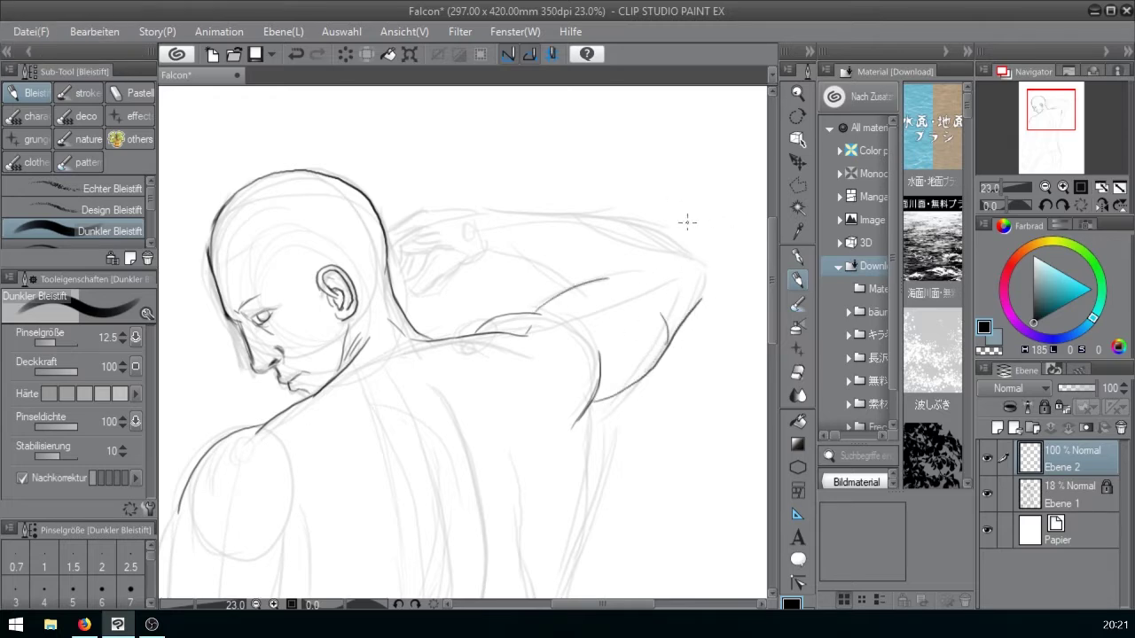
- Trace the raised forearm's contours and muscle line, and redraw the stroke leading to the elbow
mouse_move(489, 250)
mouse_down()
mouse_move(562, 292)
mouse_move(636, 270)
mouse_move(671, 435)
mouse_move(596, 385)
mouse_move(601, 461)
mouse_up()
drag(550, 269, 612, 430)
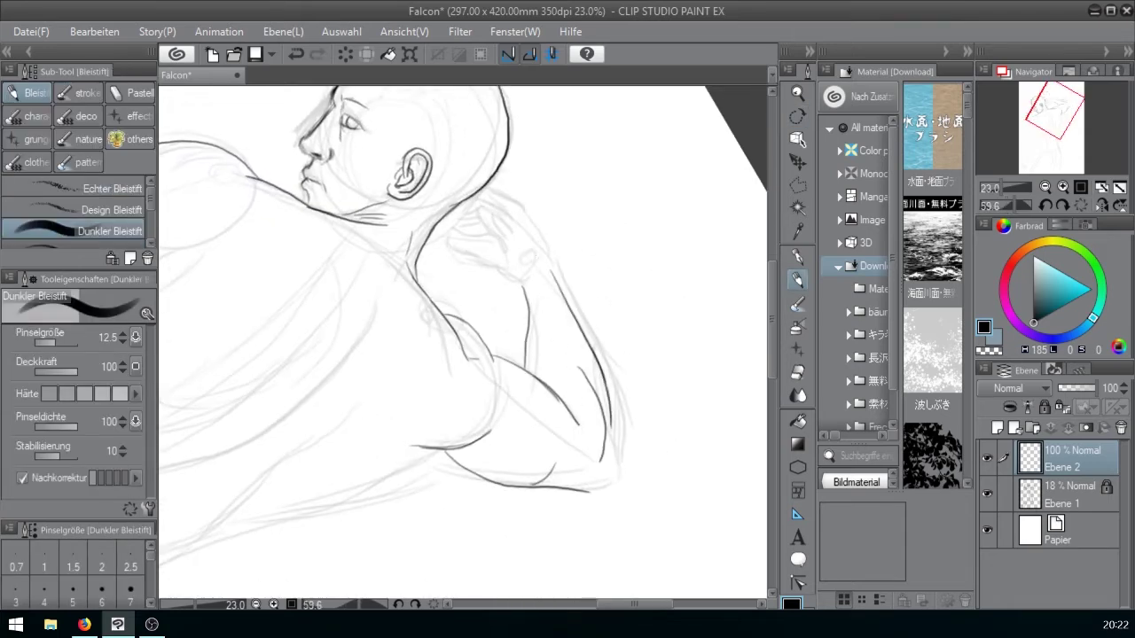
drag(579, 367, 611, 459)
key(ctrl+z)
mouse_move(581, 365)
mouse_down()
mouse_move(597, 397)
mouse_move(596, 470)
mouse_move(609, 434)
mouse_up()
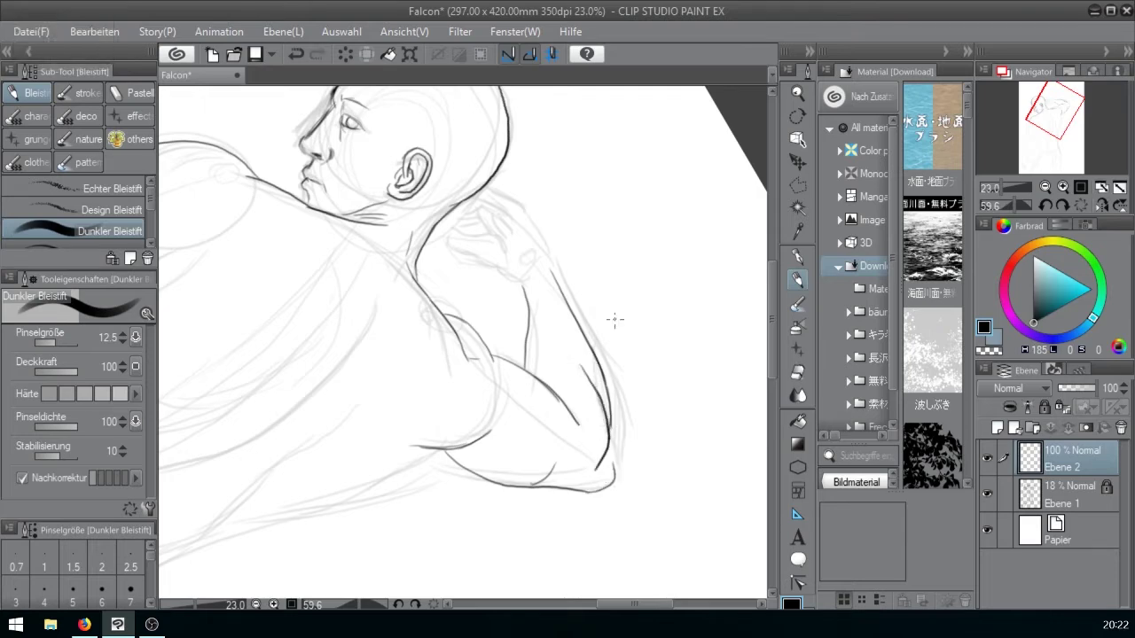
- Trace the far side of the torso below the armpit of the raised arm
mouse_move(604, 209)
mouse_down()
mouse_move(635, 164)
mouse_move(607, 278)
mouse_move(642, 224)
mouse_up()
drag(628, 160, 598, 350)
drag(640, 202, 600, 381)
- Select the raised arm's line art with a polygonal selection and move it slightly outward
key(m)
click(470, 139)
click(709, 135)
click(597, 337)
click(479, 261)
double_click(464, 204)
key(k)
drag(674, 236, 698, 241)
- Adjust the size and angle of the selected raised arm with a transform, apply it, deselect and return to the pencil
key(ctrl+t)
drag(743, 115, 755, 128)
drag(731, 161, 735, 167)
drag(730, 81, 737, 85)
key(Return)
key(ctrl+d)
click(798, 277)
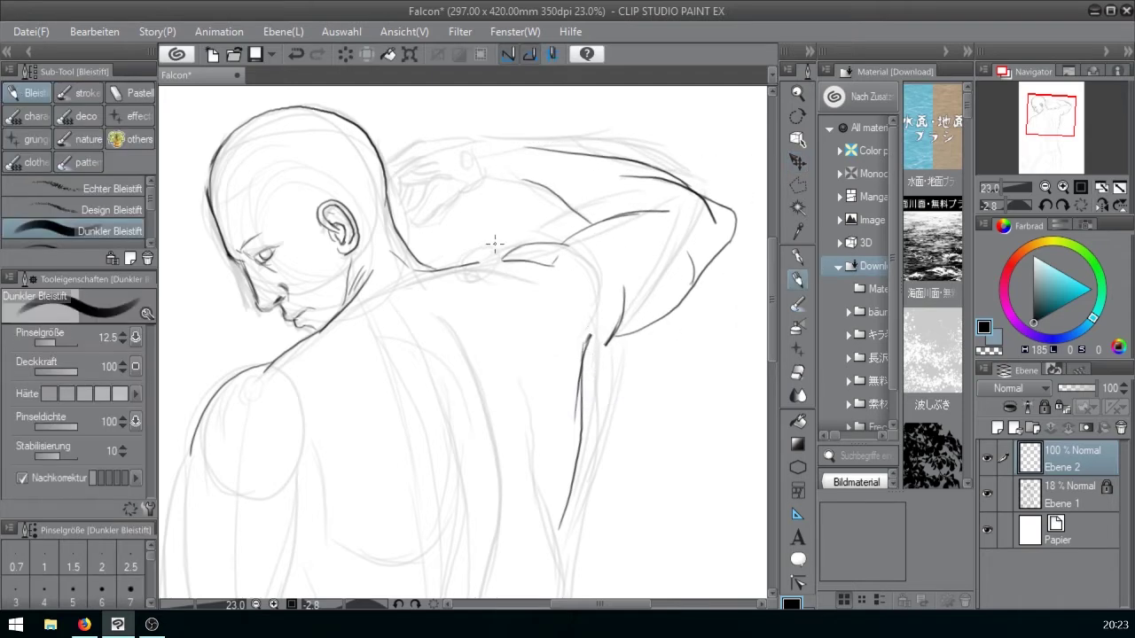
- Erase part of the armpit line and redraw the side contour beneath the raised arm
drag(567, 372, 534, 222)
key(e)
mouse_move(556, 185)
mouse_down()
mouse_move(529, 372)
mouse_move(544, 221)
mouse_move(541, 320)
mouse_move(547, 270)
mouse_up()
key(p)
drag(560, 244, 549, 339)
drag(600, 254, 596, 357)
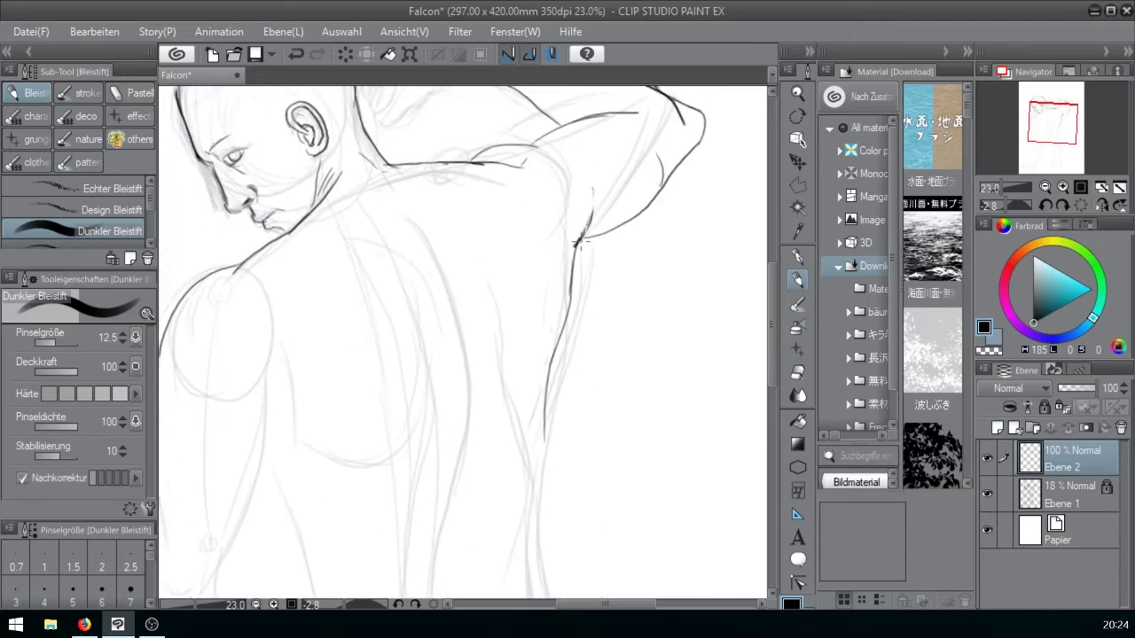
- Erase the side contour beneath the raised arm and retrace it from the far shoulder through the armpit to the waist
key(e)
drag(591, 190, 546, 442)
key(p)
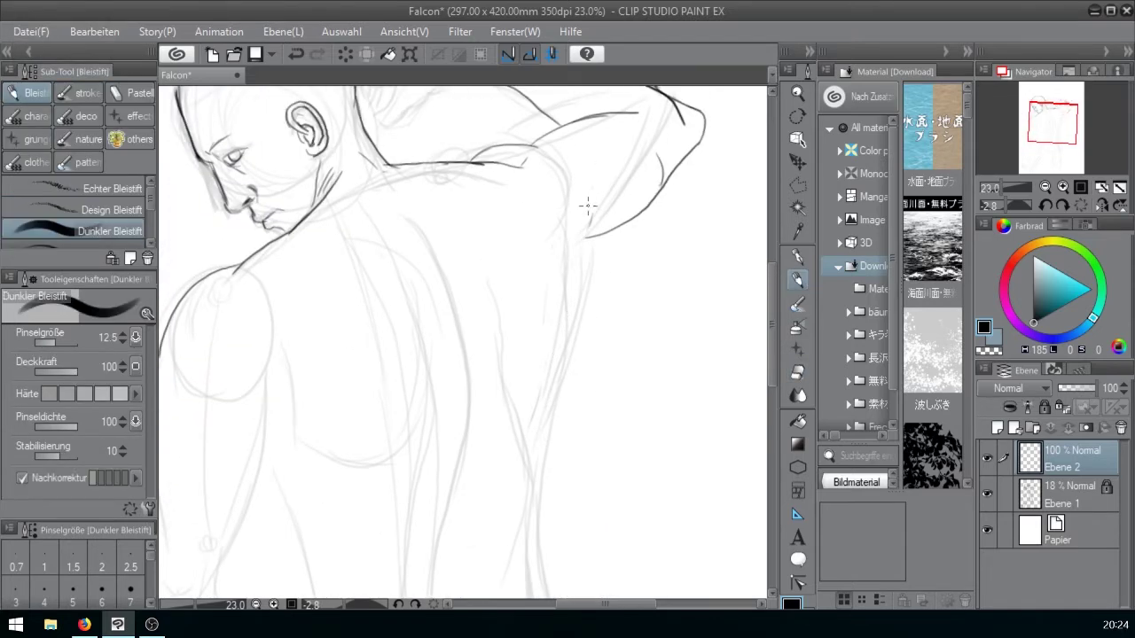
mouse_move(565, 162)
mouse_down()
mouse_move(593, 246)
mouse_move(572, 297)
mouse_up()
drag(573, 281, 533, 464)
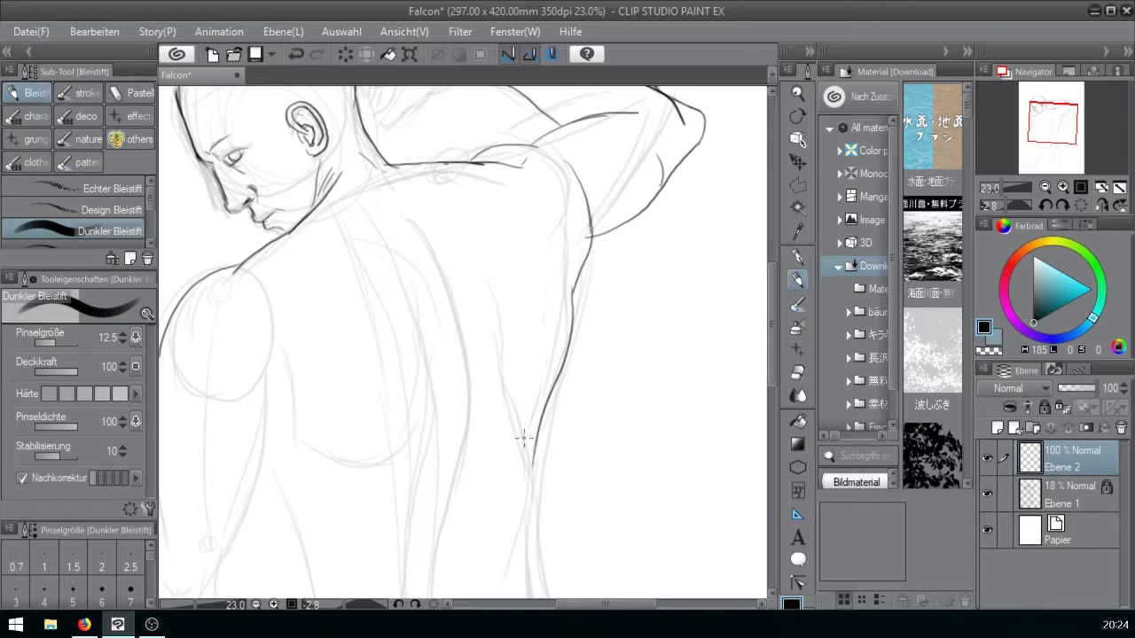
- Trace the figure's far-side contour from the waist over the hip and down the upper thigh
drag(594, 328, 640, 148)
mouse_move(565, 237)
mouse_down()
mouse_move(584, 317)
mouse_move(564, 387)
mouse_up()
drag(598, 352, 589, 233)
drag(559, 251, 581, 358)
drag(582, 329, 574, 292)
key(ctrl+z)
mouse_move(550, 227)
mouse_down()
mouse_move(600, 501)
mouse_move(676, 371)
mouse_move(677, 540)
mouse_up()
drag(688, 314, 673, 385)
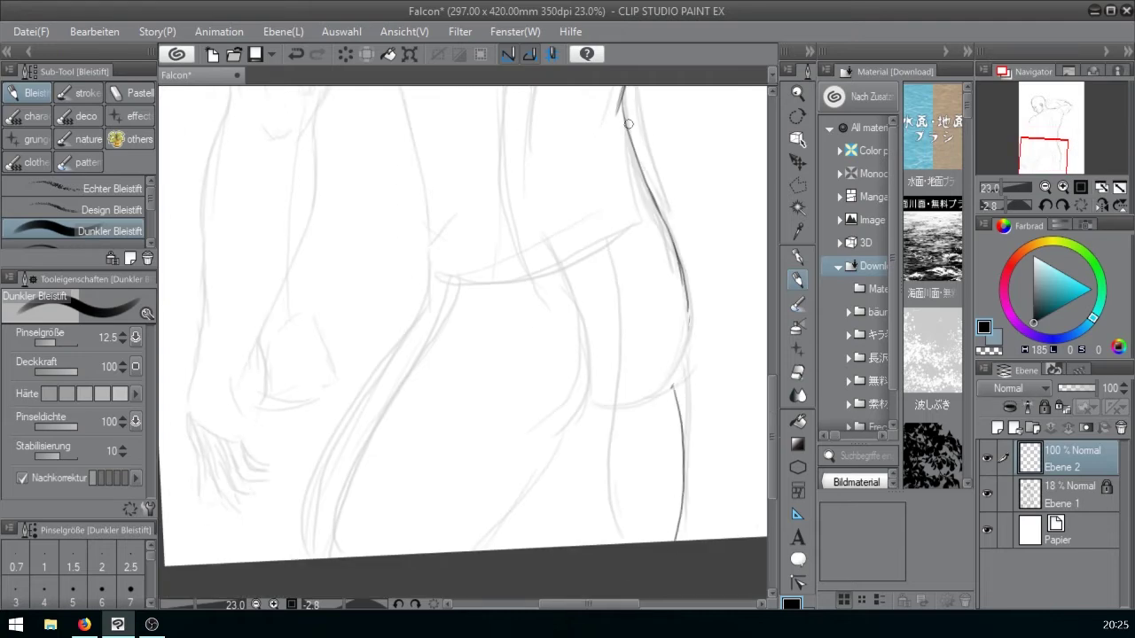
- Strengthen the far buttock's outer contour and draw the fold beneath it and the inner thigh line
drag(629, 123, 675, 255)
mouse_move(623, 108)
mouse_down()
mouse_move(626, 155)
mouse_move(688, 292)
mouse_move(676, 384)
mouse_up()
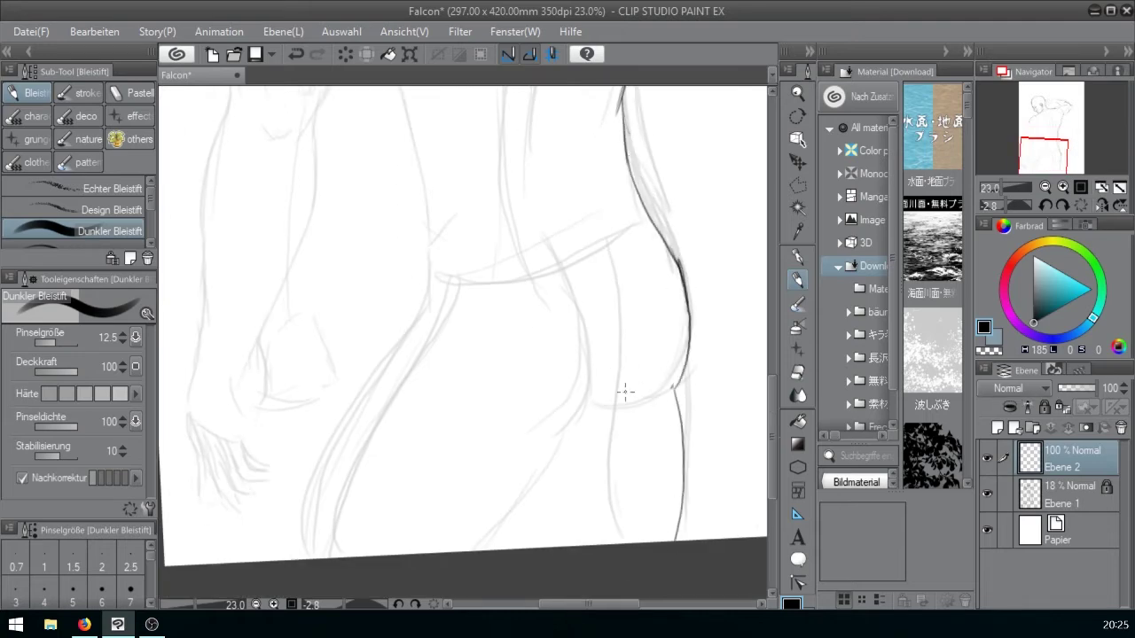
drag(597, 409, 667, 391)
drag(543, 473, 568, 544)
drag(642, 175, 618, 233)
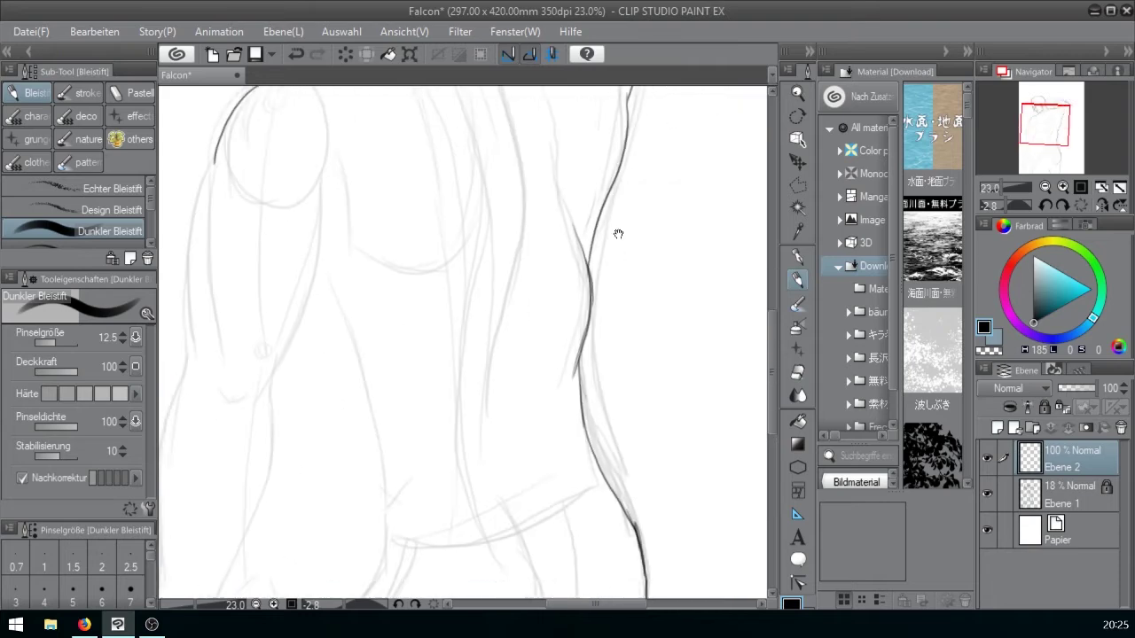
- Try to move the line art from the waist down to the legs up and outward within a polygonal selection
drag(1004, 188, 996, 189)
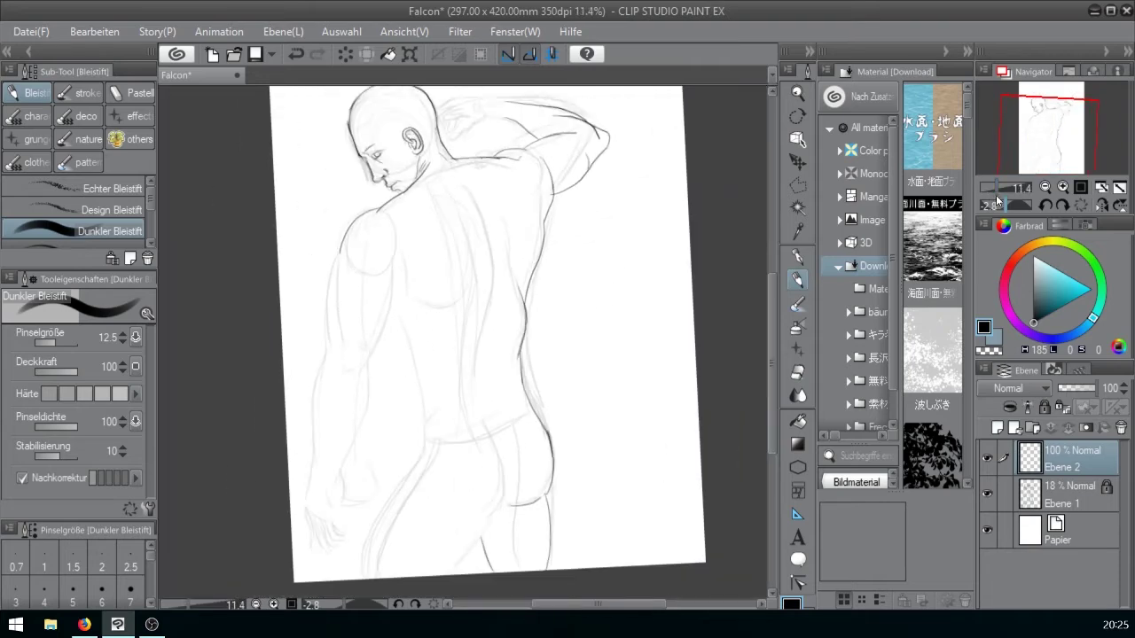
click(798, 183)
click(404, 337)
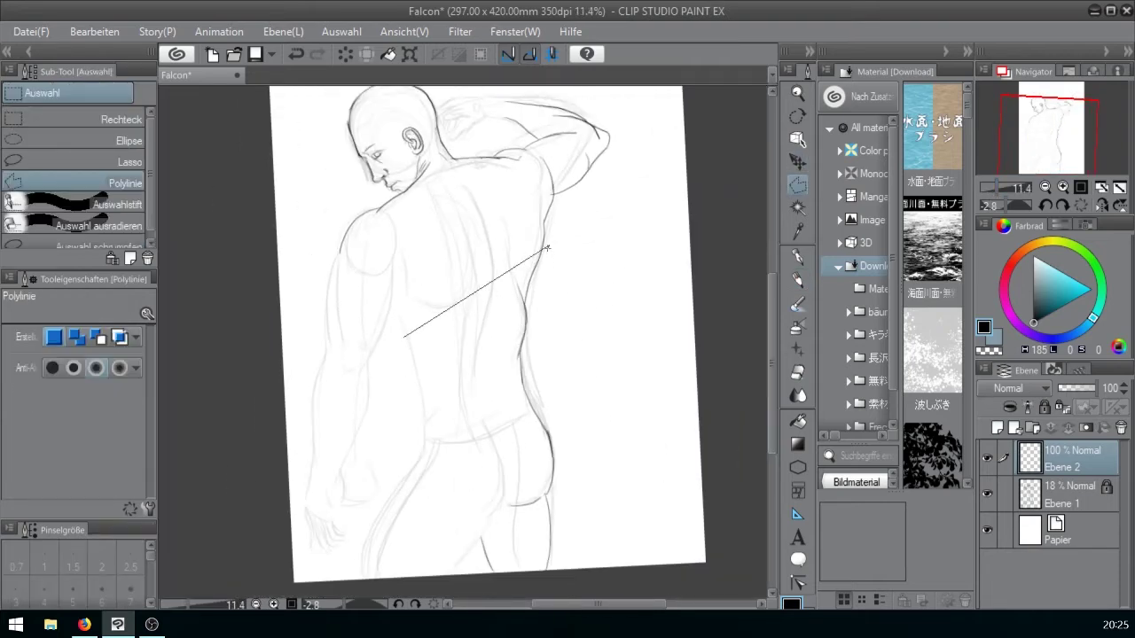
click(548, 247)
click(619, 462)
click(585, 569)
click(462, 574)
double_click(424, 471)
click(798, 161)
drag(531, 388, 567, 312)
key(ctrl+d)
key(e)
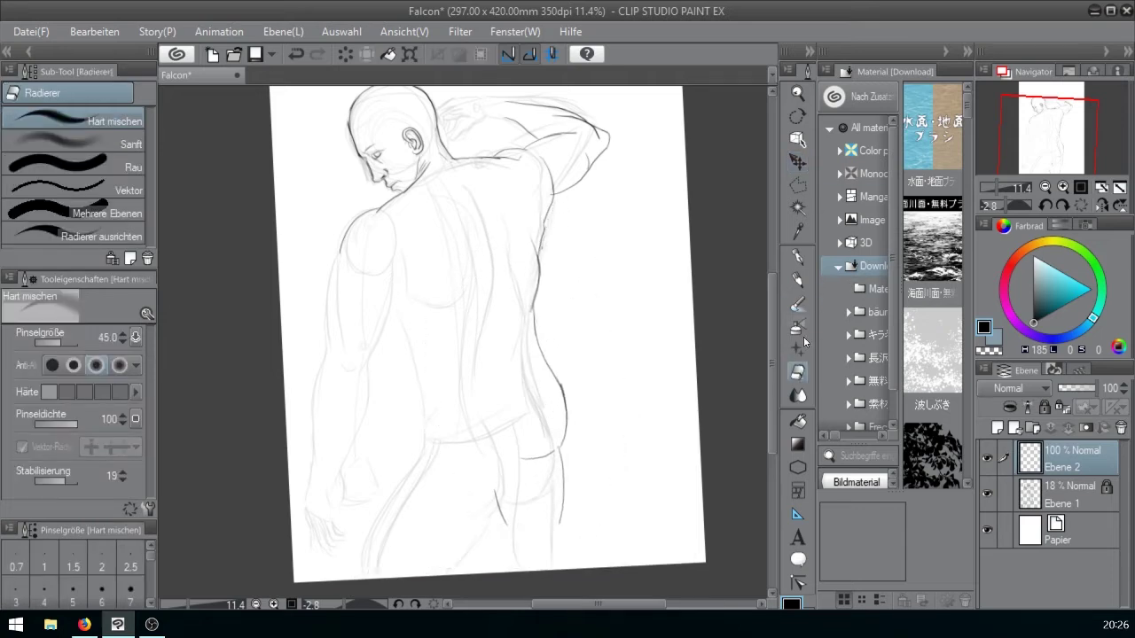
key(ctrl+shift+d)
- Select the hip and leg line art with a polygonal selection, shift it slightly upward and deselect
click(797, 184)
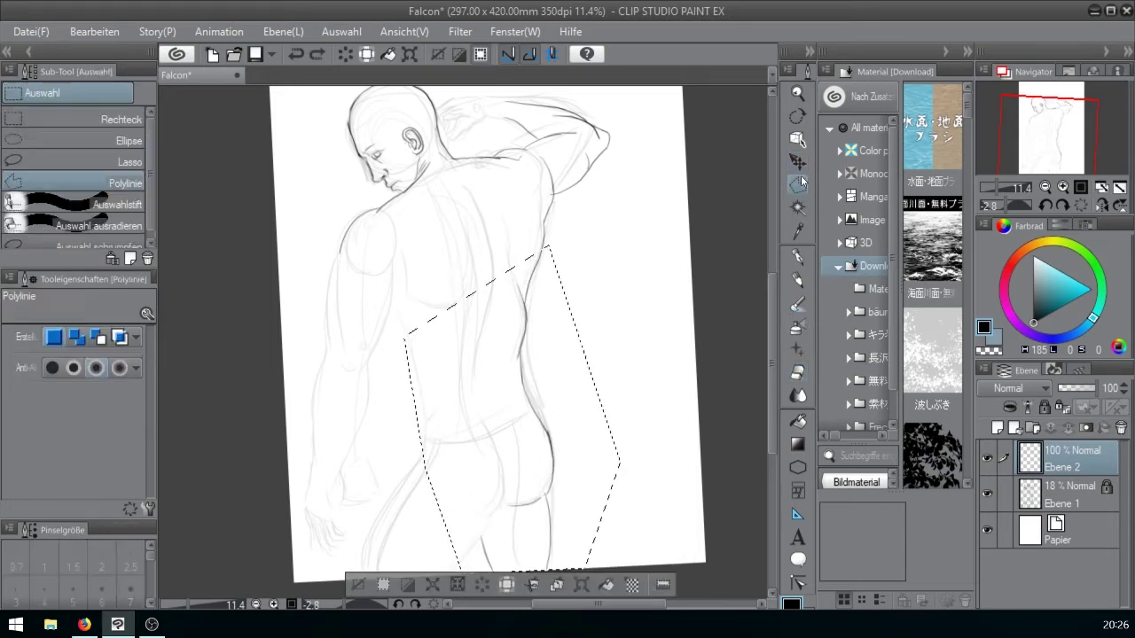
click(611, 369)
click(398, 436)
click(433, 575)
click(616, 567)
click(611, 369)
click(798, 161)
drag(540, 468, 538, 449)
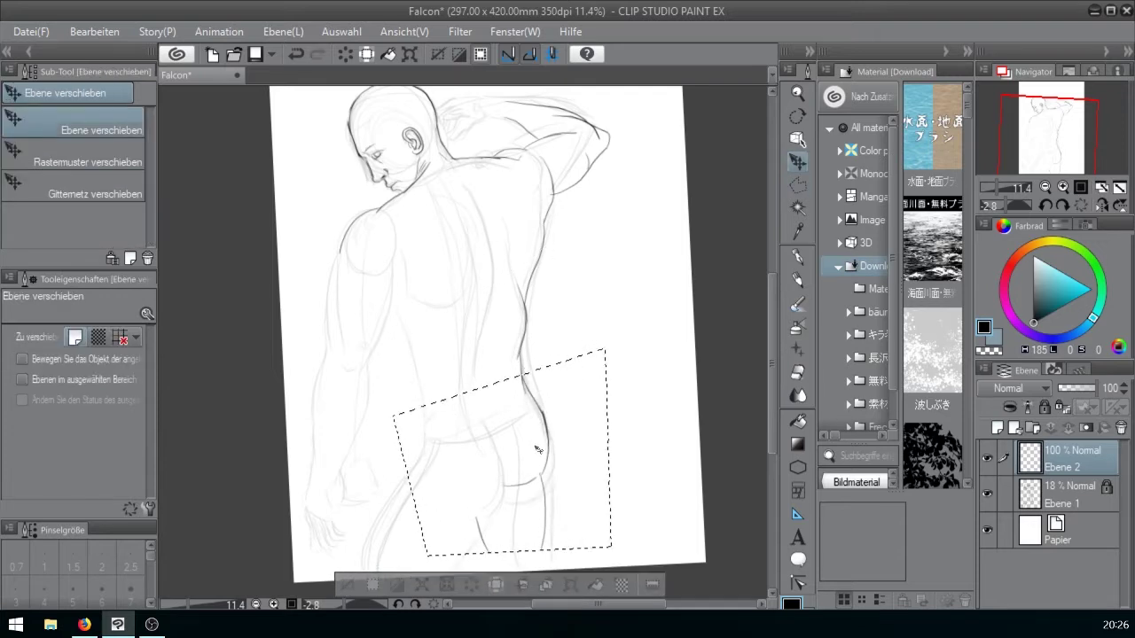
key(ctrl+d)
key(m)
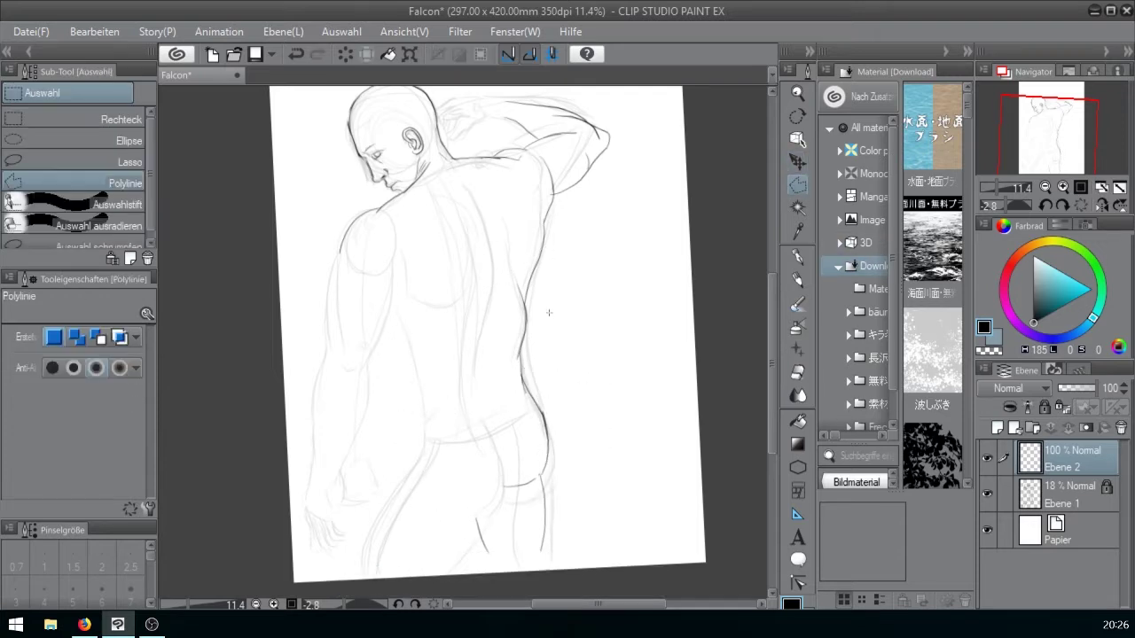
- Erase the line art of the far hip, buttock fold and thighs
click(798, 372)
mouse_move(524, 380)
mouse_down()
mouse_move(542, 476)
mouse_move(510, 486)
mouse_up()
drag(478, 521, 486, 547)
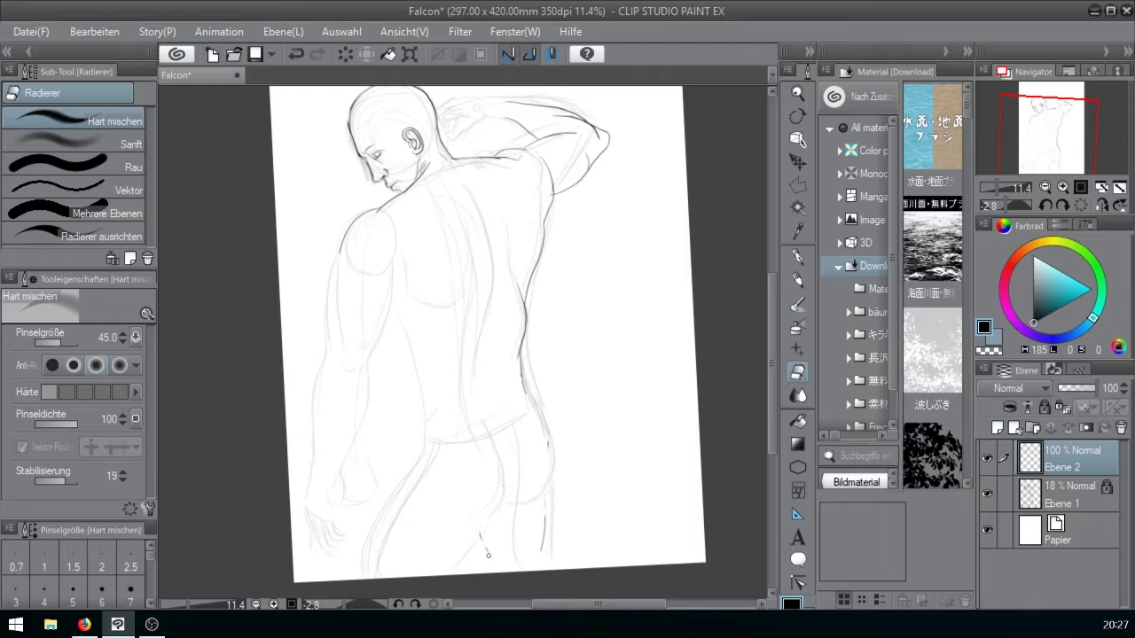
drag(543, 516, 542, 550)
- Redraw the far-side contour from the waist to the thigh with the pencil, including the buttock fold and inner thigh
click(799, 281)
drag(521, 357, 555, 445)
key(ctrl+z)
key(ctrl+z)
mouse_move(521, 354)
mouse_down()
mouse_move(558, 488)
mouse_move(563, 570)
mouse_up()
mouse_move(530, 502)
mouse_down()
mouse_move(489, 502)
mouse_move(480, 571)
mouse_up()
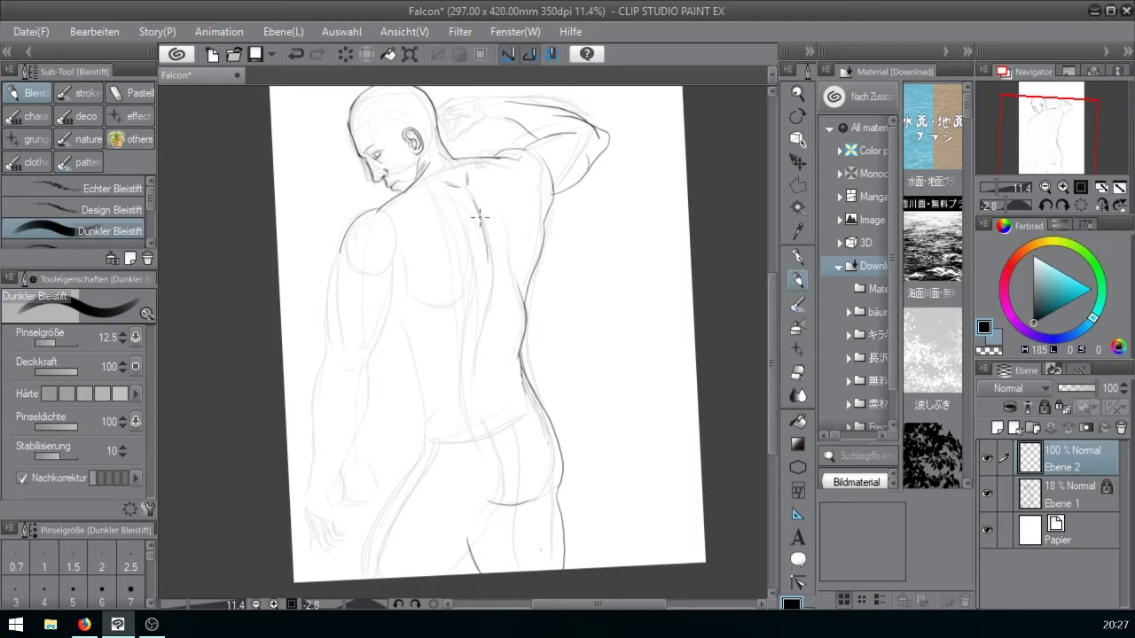
- Draw the long spine line down the back and add the shoulder blade and near flank lines
drag(479, 213, 490, 352)
drag(486, 309, 486, 436)
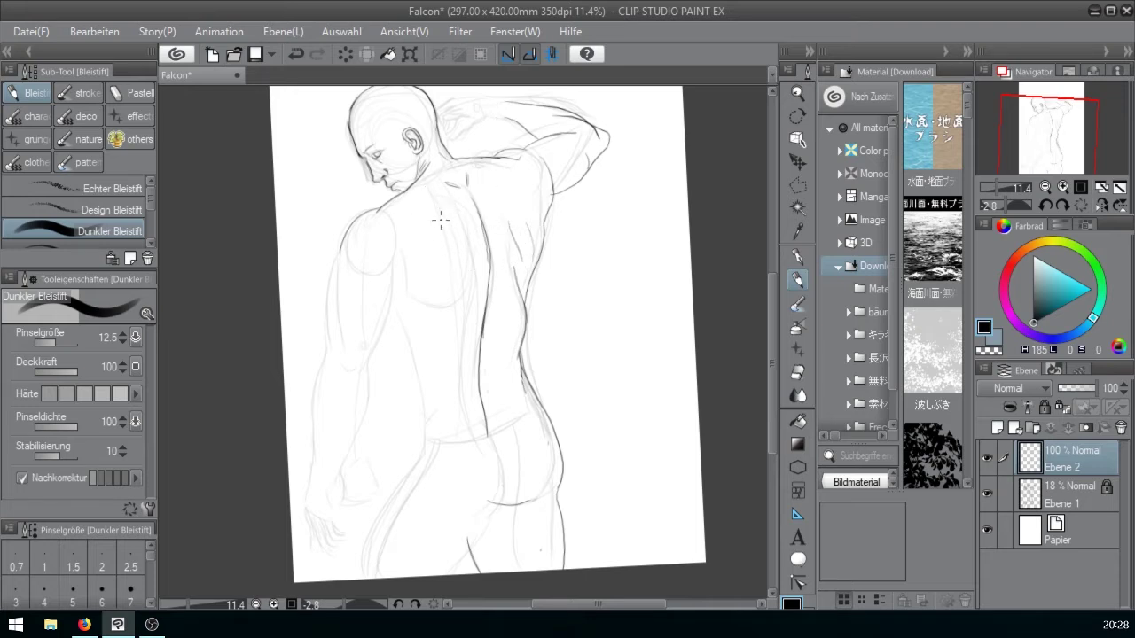
mouse_move(431, 213)
mouse_down()
mouse_move(464, 268)
mouse_move(411, 420)
mouse_up()
- Redraw the buttock fold and trace the line from the lower spine to the near inner thigh
mouse_move(488, 503)
mouse_down()
mouse_move(505, 438)
mouse_move(545, 438)
mouse_up()
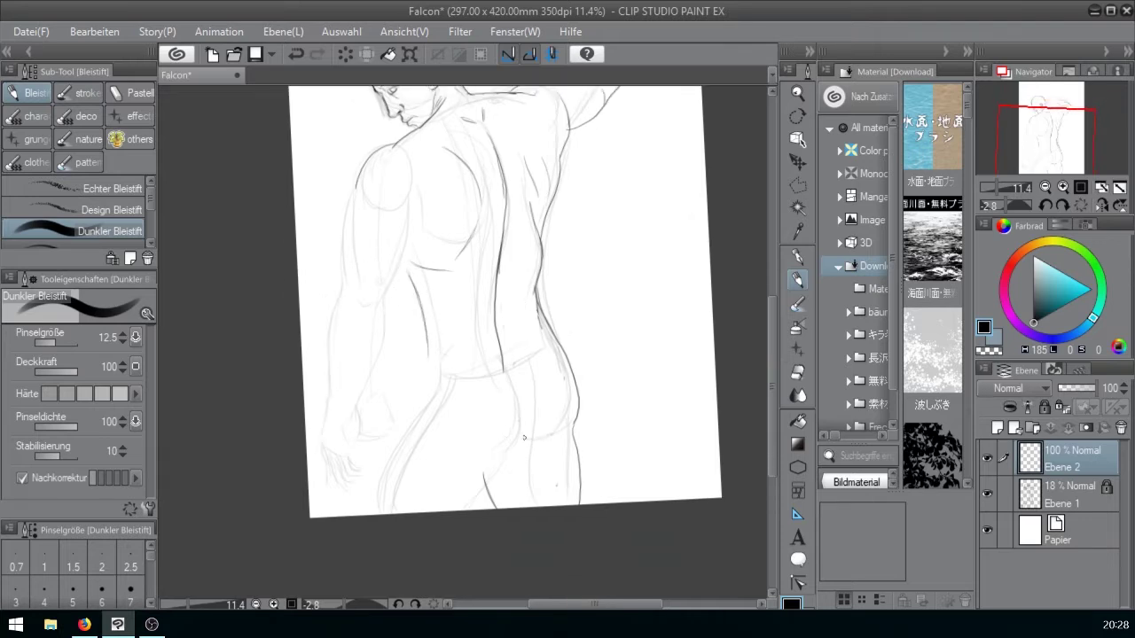
mouse_move(503, 373)
mouse_down()
mouse_move(501, 340)
mouse_move(519, 405)
mouse_move(468, 469)
mouse_move(556, 440)
mouse_up()
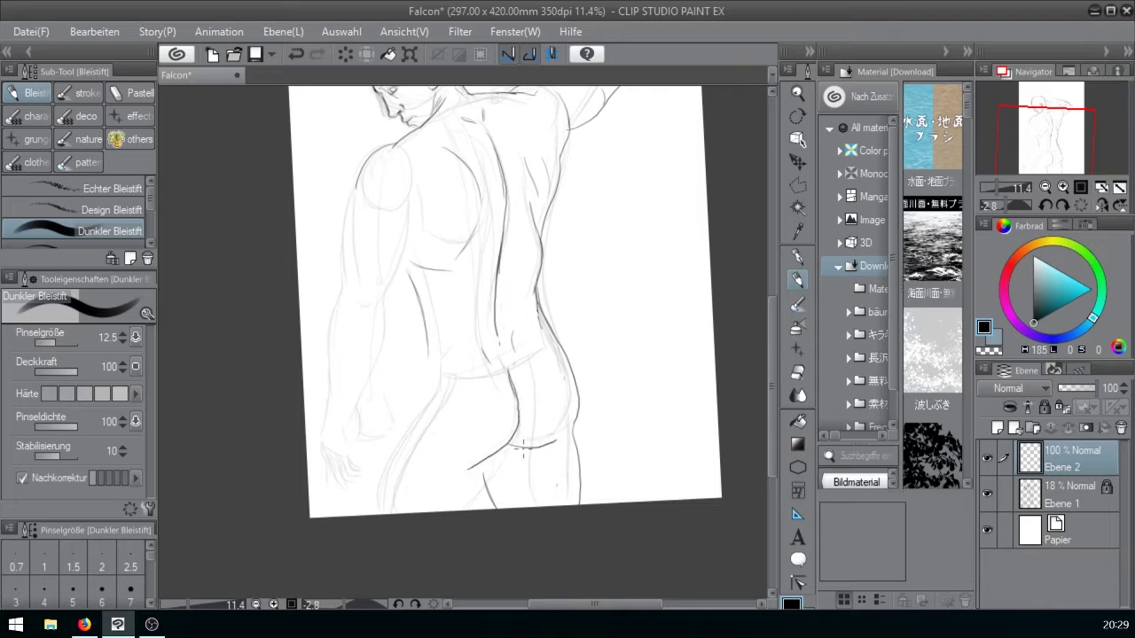
drag(470, 470, 440, 515)
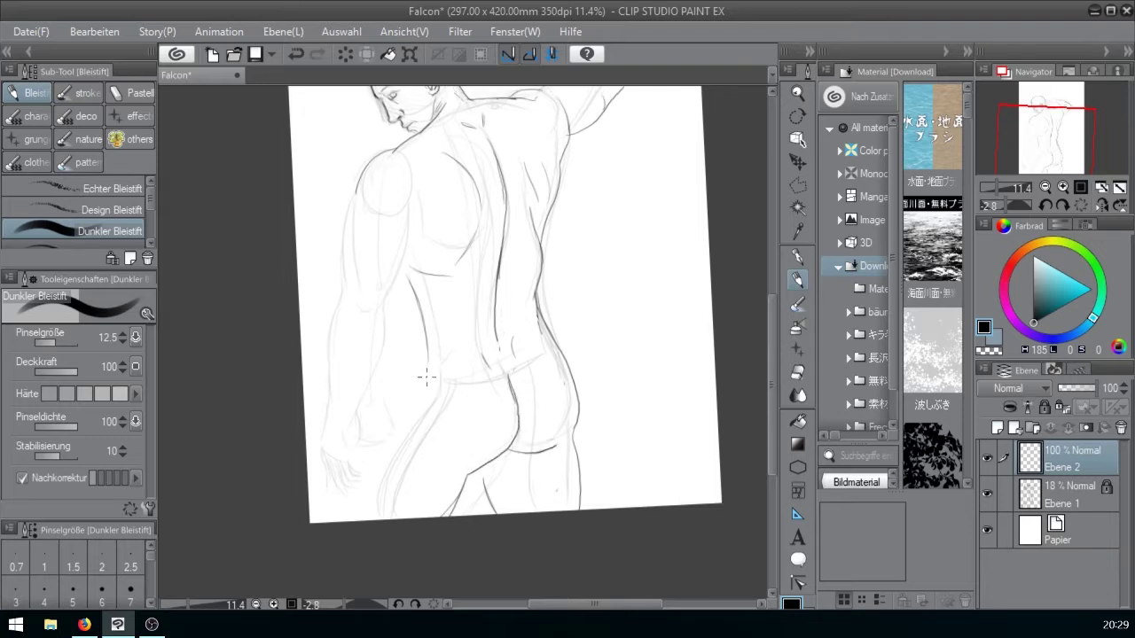
- Trace the near hip and thigh contour, redoing the thigh line further out, and outline the lowered arm
drag(407, 422, 358, 520)
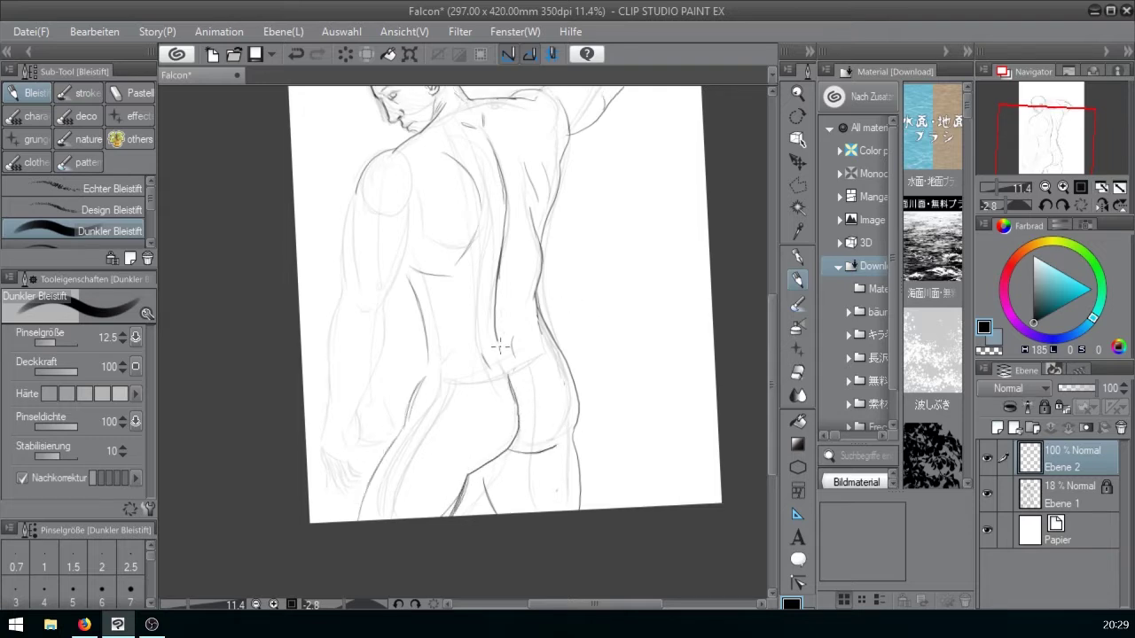
key(ctrl+z)
drag(401, 427, 342, 521)
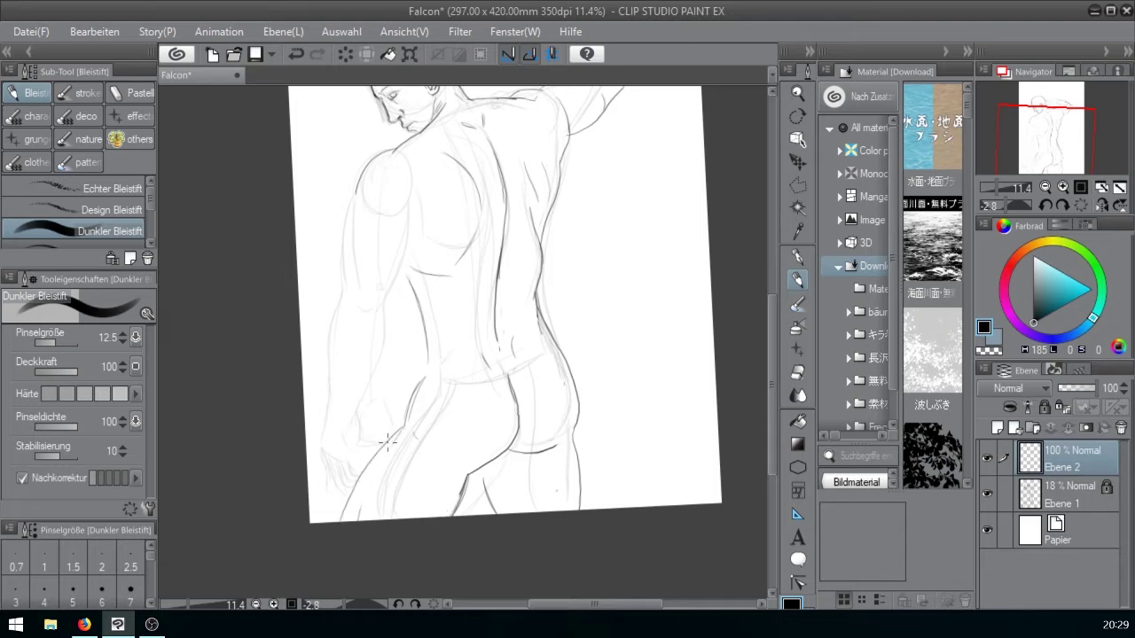
drag(429, 365, 452, 402)
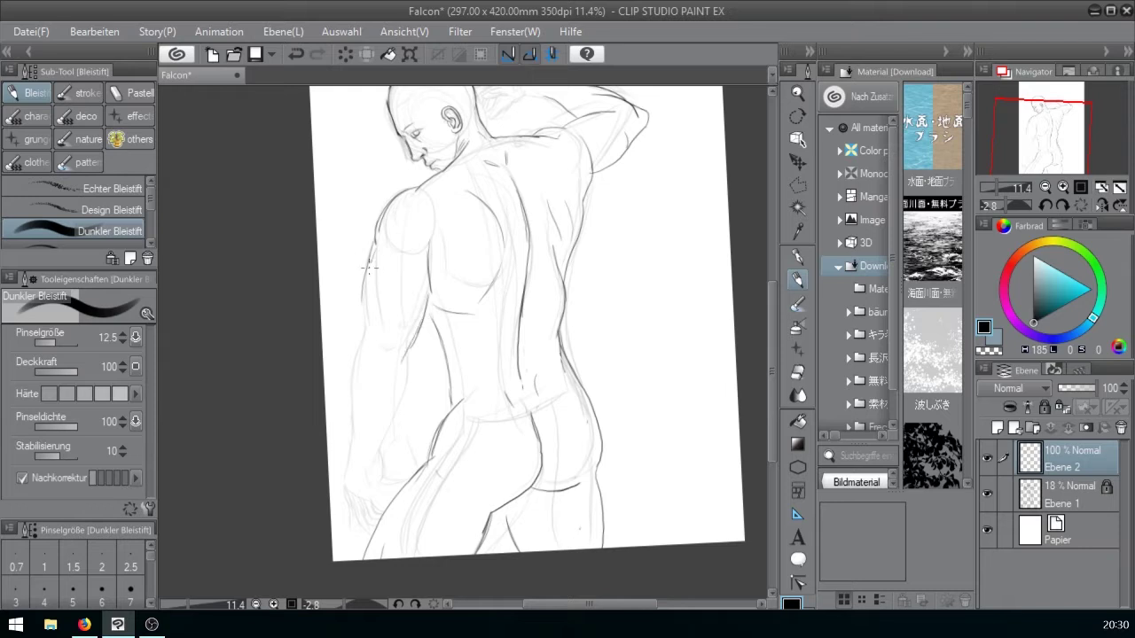
mouse_move(419, 292)
mouse_down()
mouse_move(340, 441)
mouse_move(365, 477)
mouse_up()
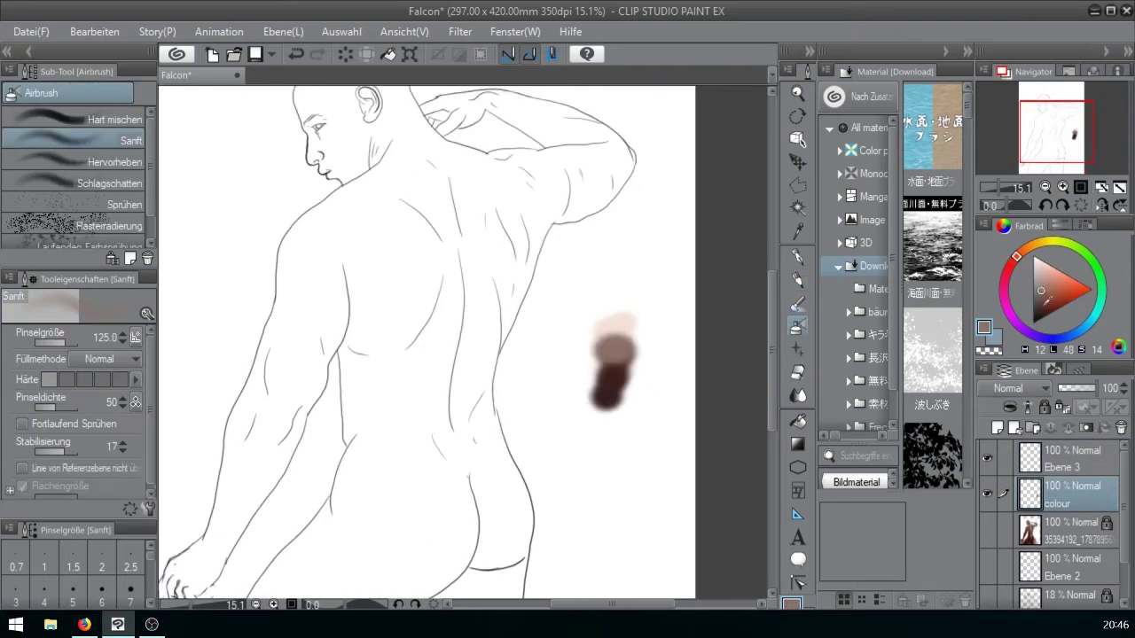
- Select the figure's body area with the automatic selection on the line art layer Ebene 3
click(1054, 488)
key(p)
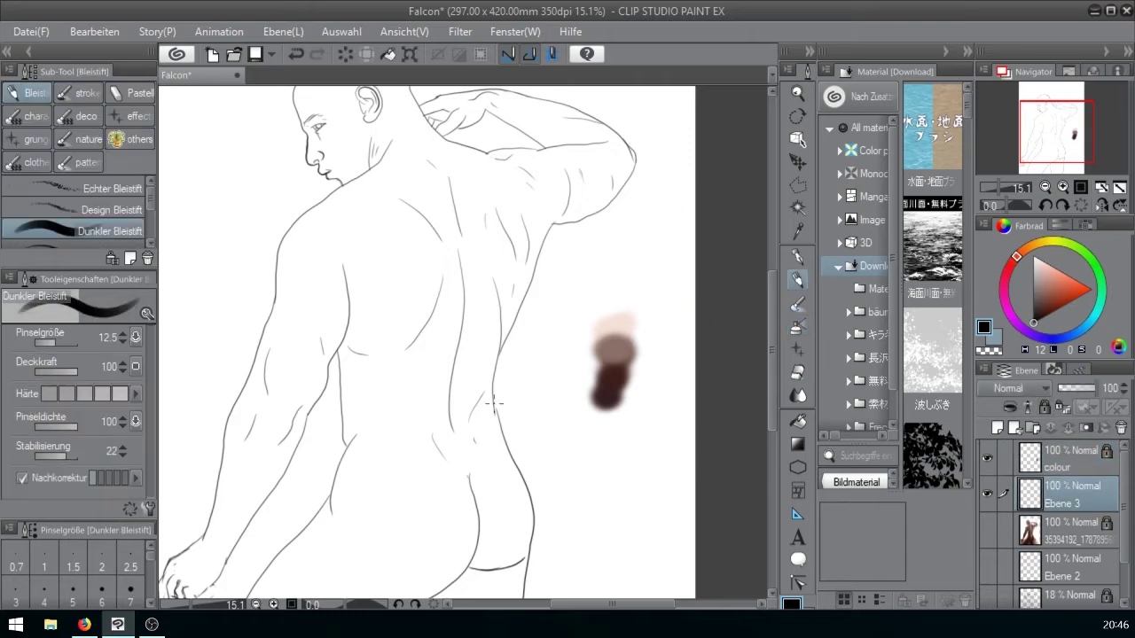
mouse_move(1047, 140)
mouse_down()
mouse_move(1037, 144)
mouse_move(1046, 126)
mouse_move(1052, 149)
mouse_up()
click(797, 208)
click(497, 372)
- Add a new layer directly above the reference photo layer and name it "skin"
click(1075, 532)
click(997, 428)
double_click(1057, 538)
text(skin)
key(Return)
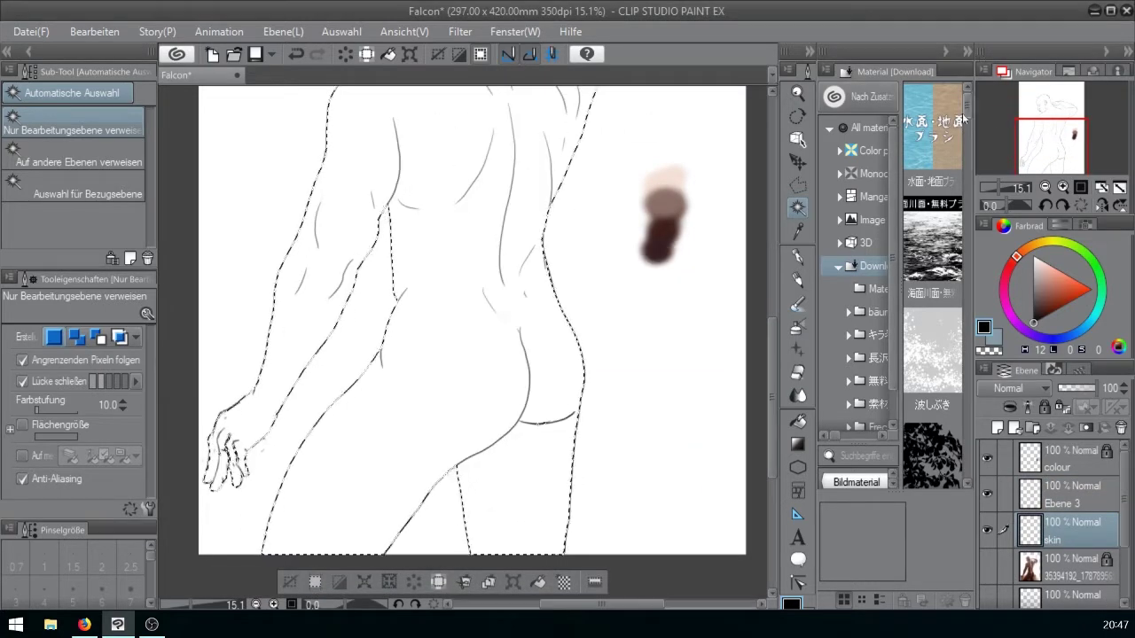
- Fill the selected body with the mid-brown sampled from the colour swatches, deselect and check the fill without the line art
click(798, 395)
click(798, 421)
alt+click(665, 206)
click(532, 381)
drag(1046, 142, 1043, 113)
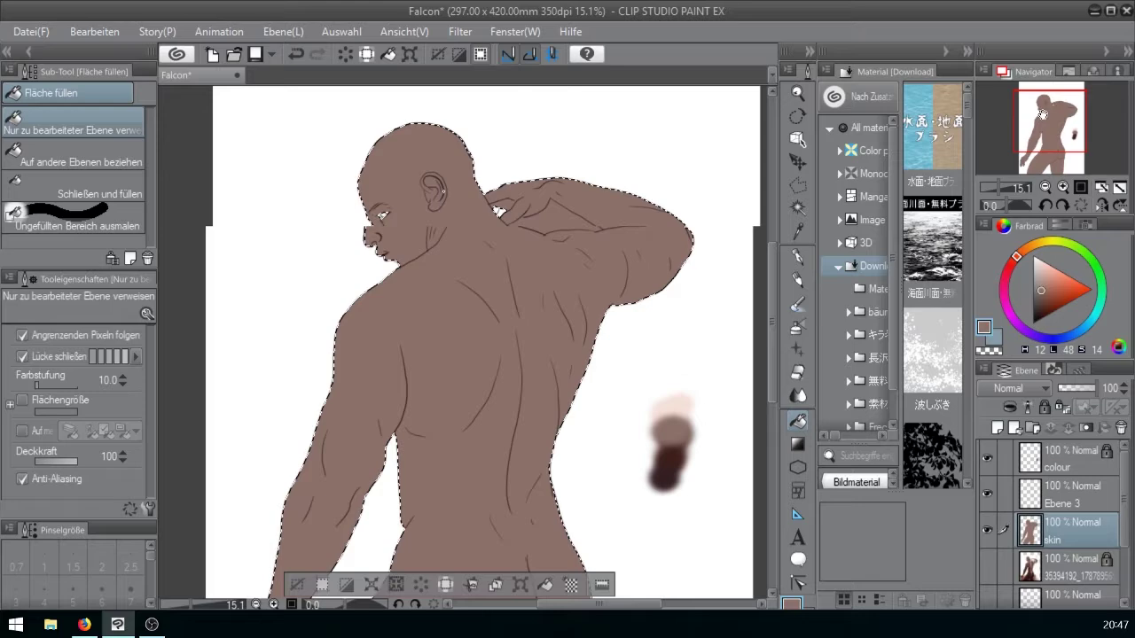
click(296, 585)
click(989, 493)
click(989, 493)
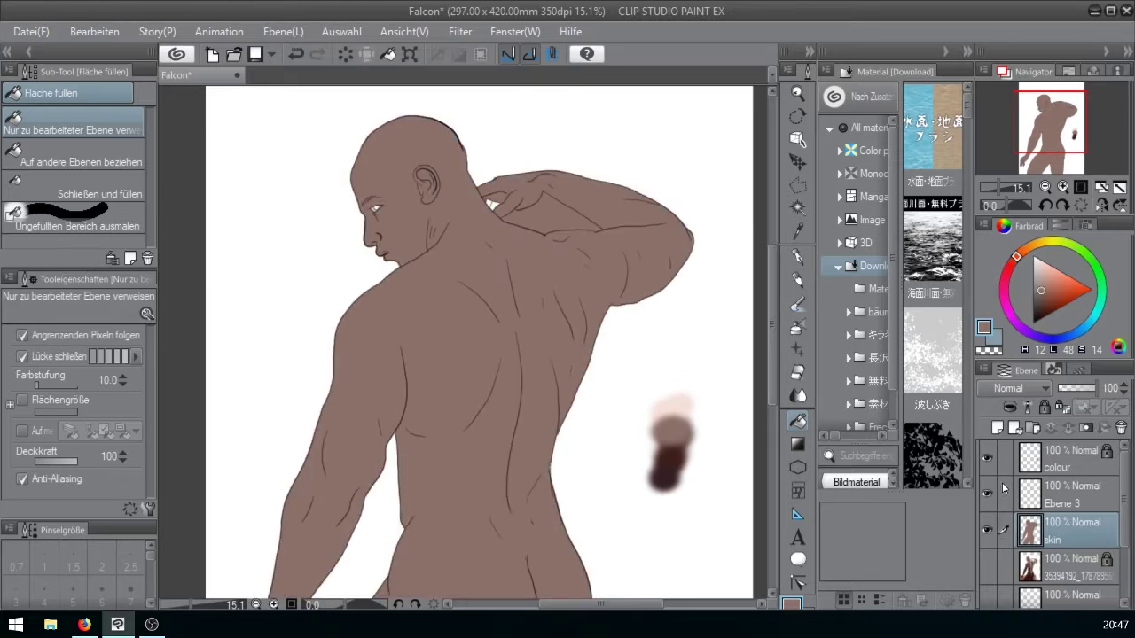
- Airbrush the unfilled gaps between the raised hand's fingers and start erasing skin colour from the opening inside the raised arm
key(b)
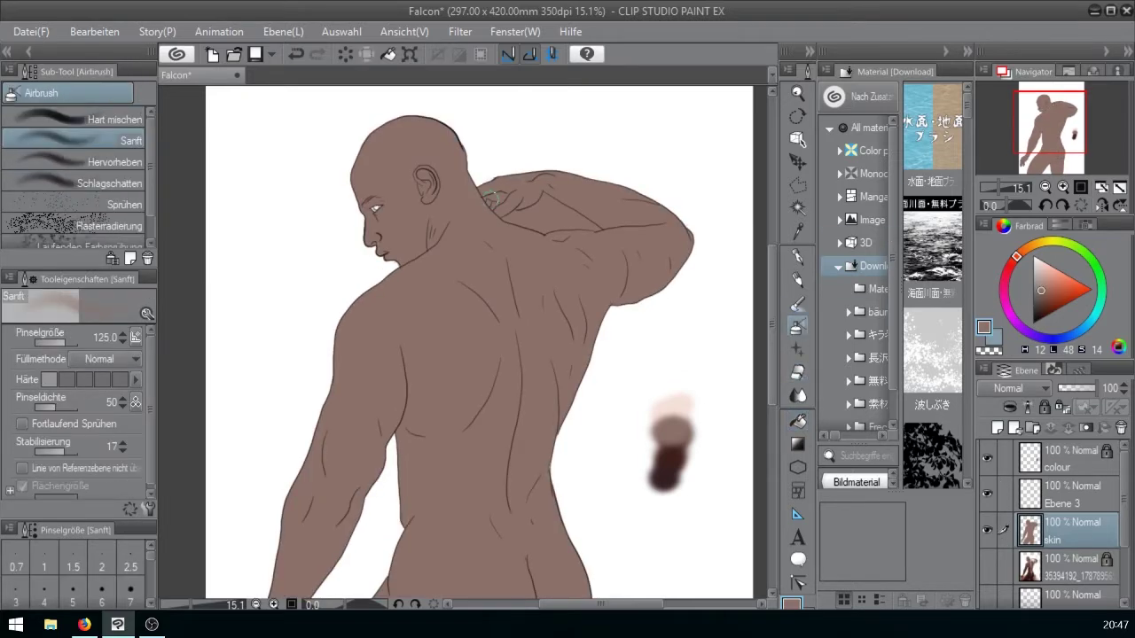
key(e)
scroll(491, 198, up, 5)
drag(390, 304, 474, 300)
mouse_move(443, 234)
mouse_down()
mouse_move(587, 332)
mouse_move(445, 237)
mouse_move(416, 271)
mouse_move(335, 303)
mouse_move(448, 342)
mouse_move(594, 332)
mouse_up()
key(ctrl+z)
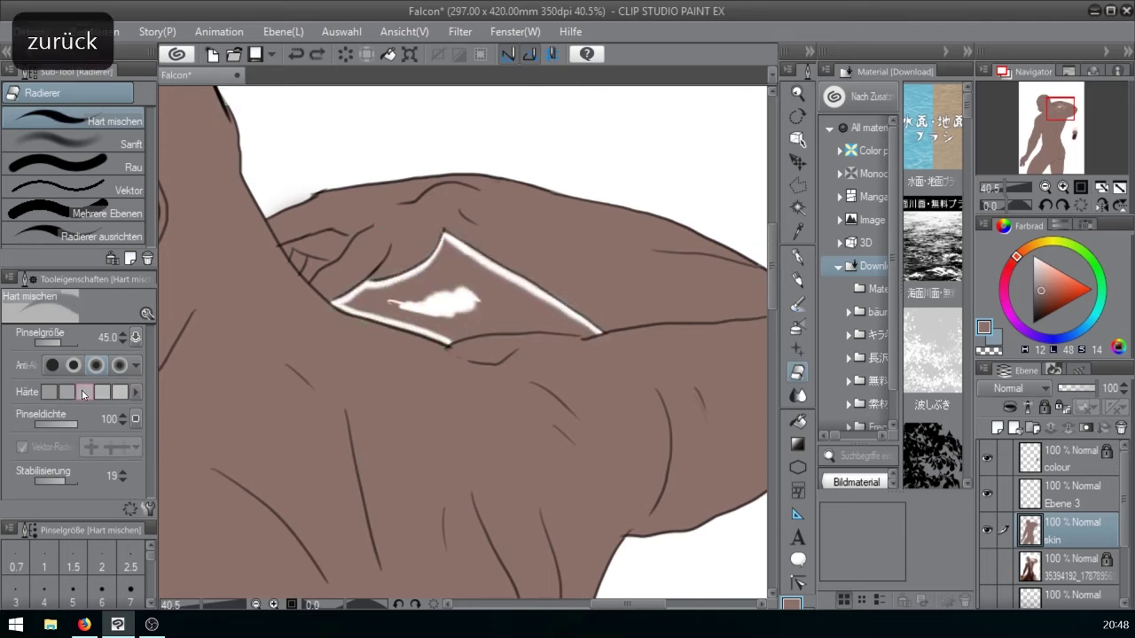
- Clear the rest of the opening inside the raised arm using a different eraser hardness and save the drawing
click(82, 395)
mouse_move(449, 343)
mouse_down()
mouse_move(512, 328)
mouse_move(588, 333)
mouse_up()
mouse_move(403, 299)
mouse_down()
mouse_move(424, 298)
mouse_move(445, 248)
mouse_move(378, 299)
mouse_move(443, 324)
mouse_move(479, 310)
mouse_move(577, 322)
mouse_move(552, 325)
mouse_up()
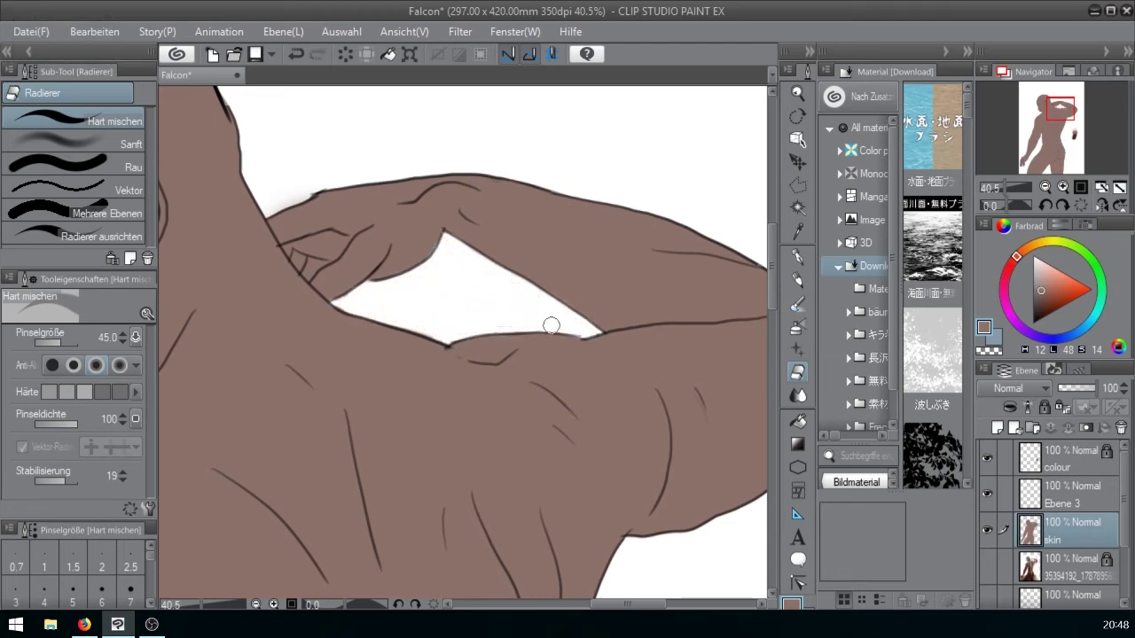
click(255, 55)
click(1001, 186)
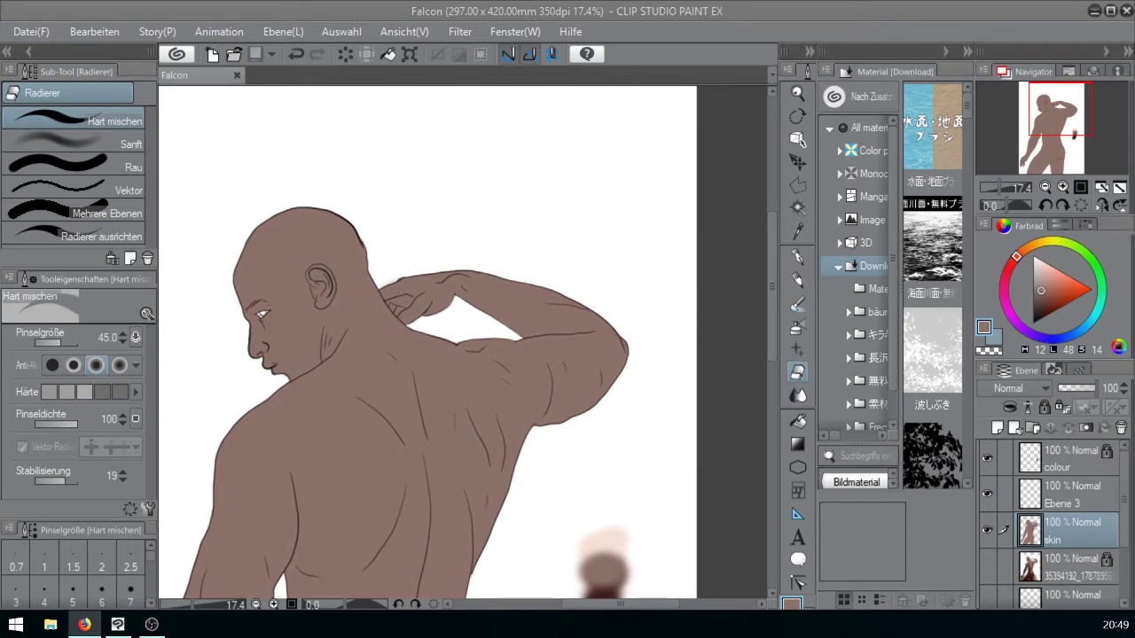
- Airbrush skin colour into the unfilled gaps of the lowered hand
drag(1060, 109, 1045, 148)
click(798, 327)
mouse_move(257, 463)
mouse_down()
mouse_move(260, 495)
mouse_move(266, 468)
mouse_up()
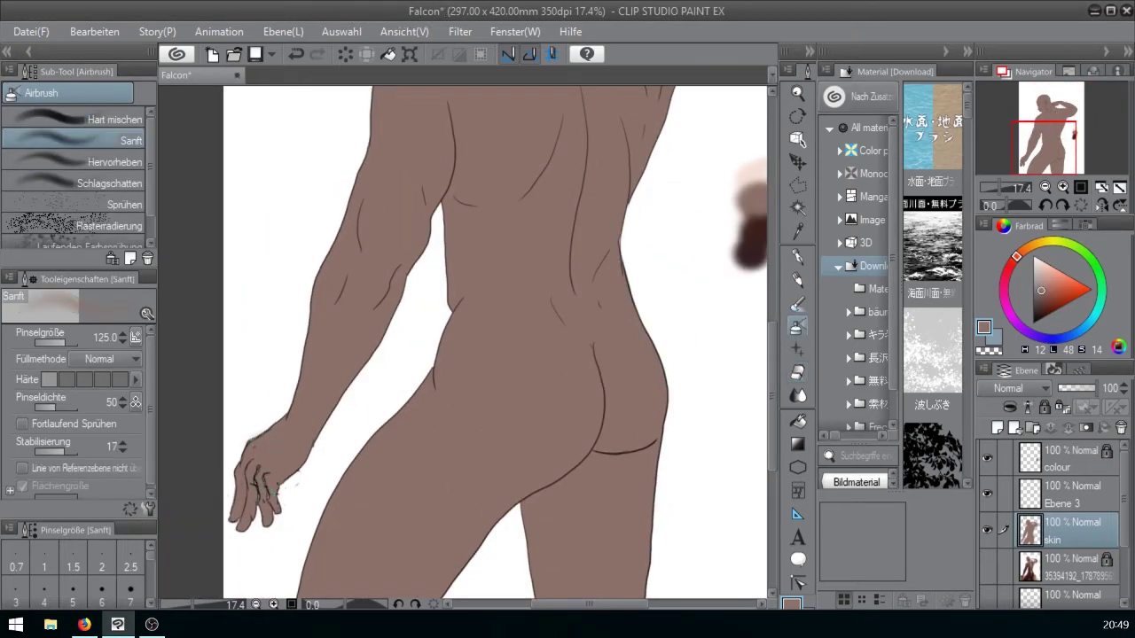
- Rename the line art layer Ebene 3 to "outlines" and hide it
double_click(1066, 504)
text(outlines)
key(Return)
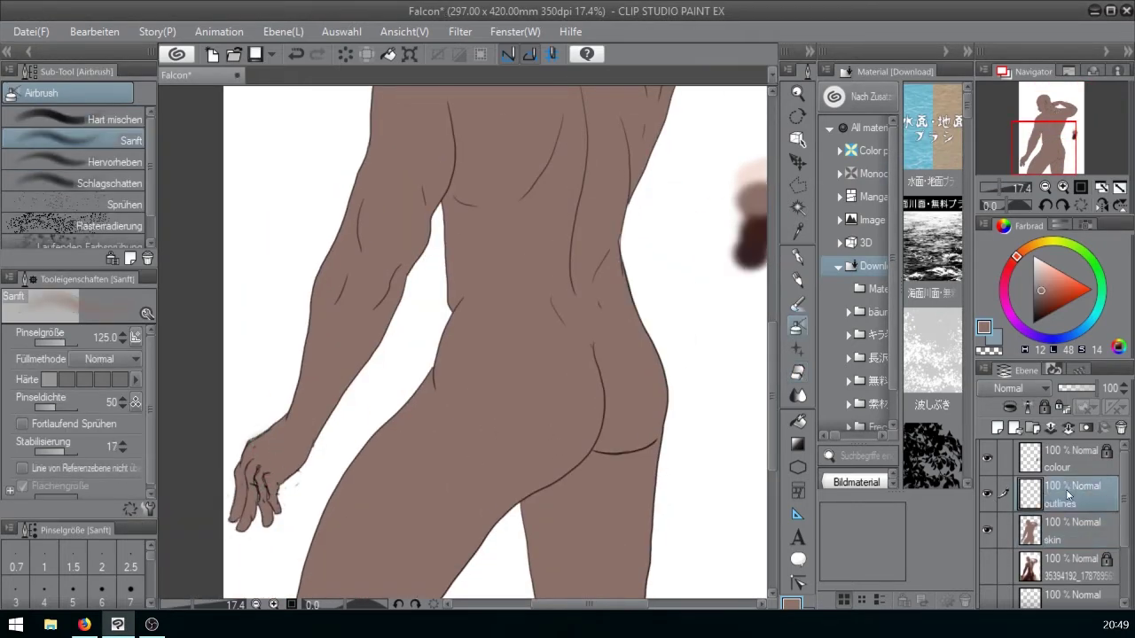
click(987, 493)
- Smooth the skin colour's edge along the far side of the waist with the eraser
drag(1048, 146, 1053, 124)
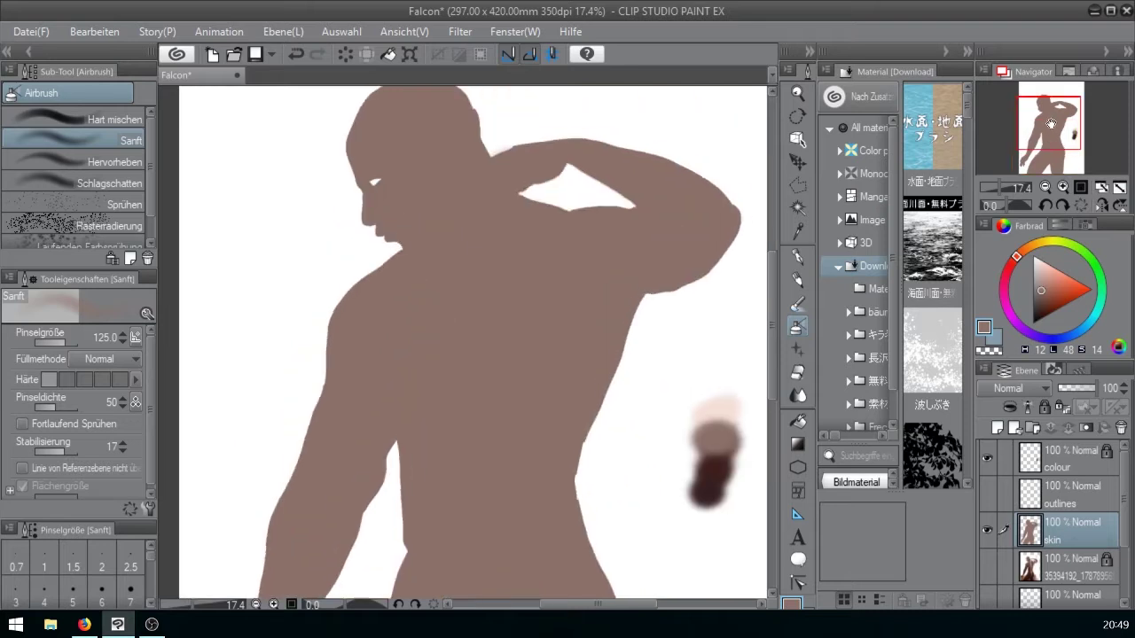
key(e)
click(1005, 187)
click(1056, 133)
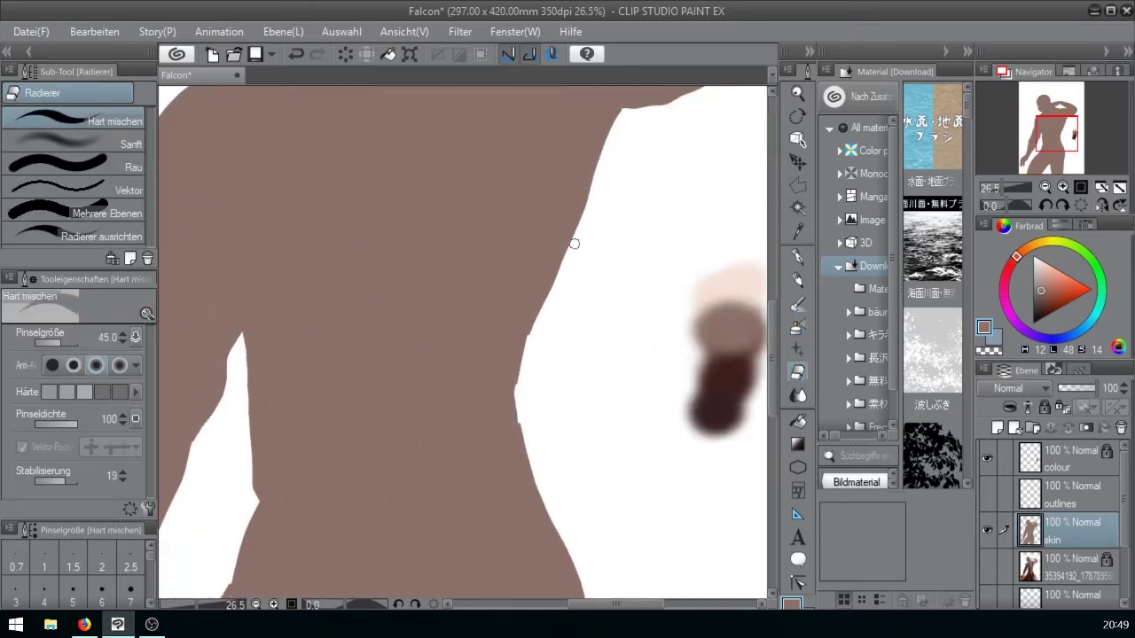
drag(537, 323, 522, 447)
- Make the airbrush smaller and harder with stabilisation 56, and even out the skin edge at the far waist
key(b)
key(bracketleft)
key(bracketleft)
key(bracketleft)
key(bracketleft)
key(bracketleft)
key(bracketleft)
click(103, 379)
click(71, 452)
mouse_move(534, 322)
mouse_down()
mouse_move(514, 390)
mouse_move(520, 434)
mouse_up()
- Reduce the airbrush size to 35 and build up the skin edges along the lowered forearm, wrist and hand
key(bracketleft)
key(bracketleft)
click(1047, 149)
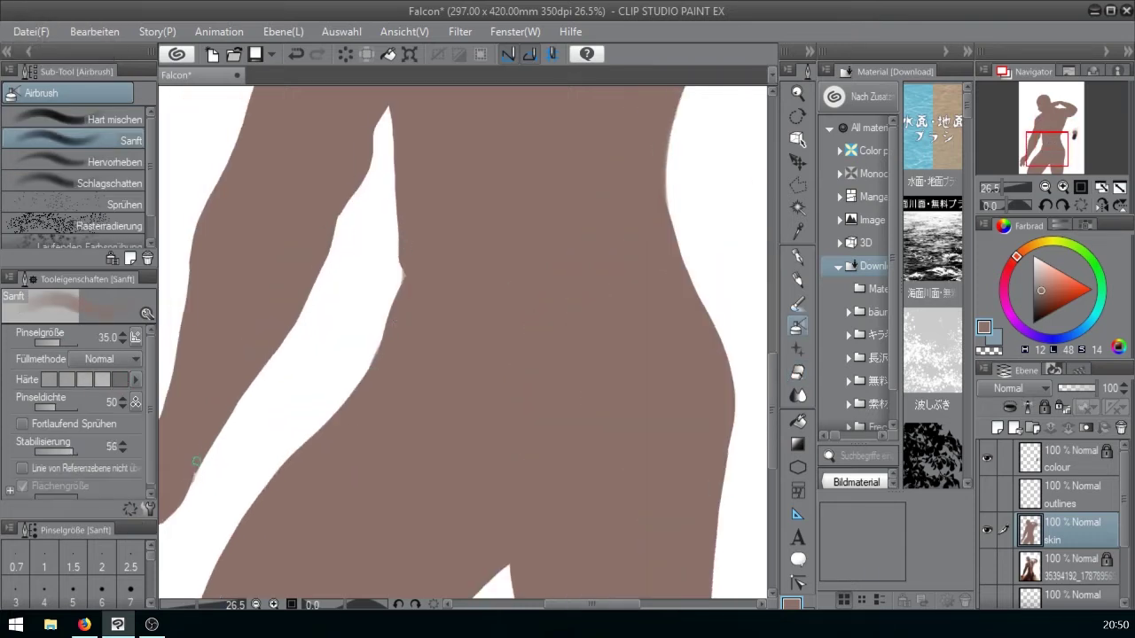
drag(1047, 149, 1036, 163)
drag(336, 324, 318, 341)
key(ctrl+z)
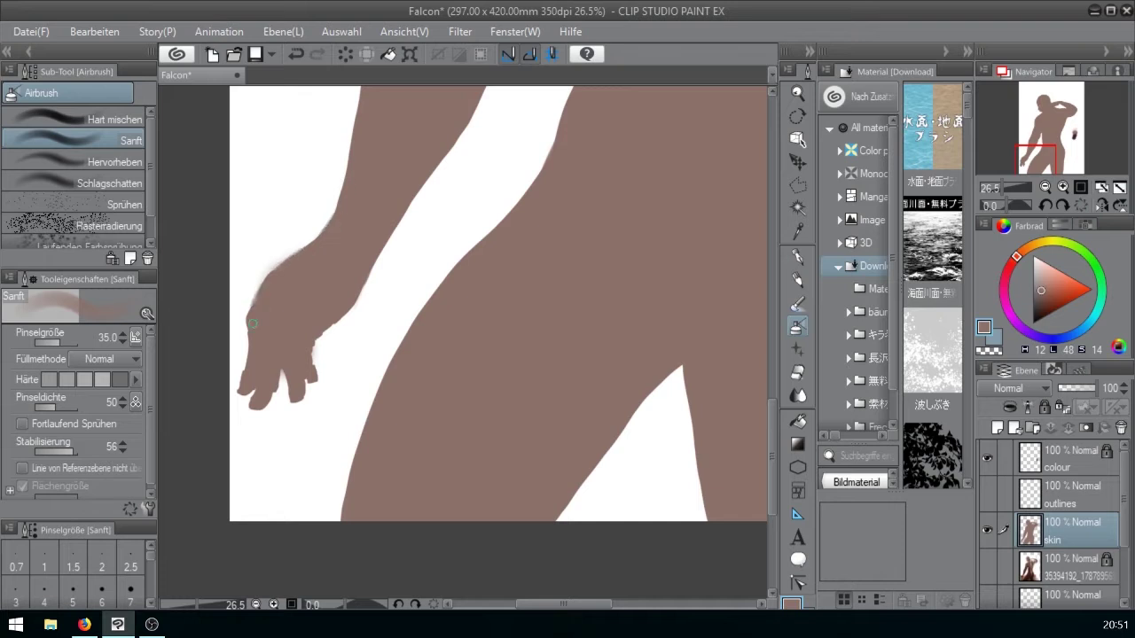
drag(248, 336, 245, 367)
- Erase the excess skin colour around the lowered hand and wrist with eraser stabilisation 89
key(e)
drag(316, 385, 359, 302)
drag(311, 234, 252, 291)
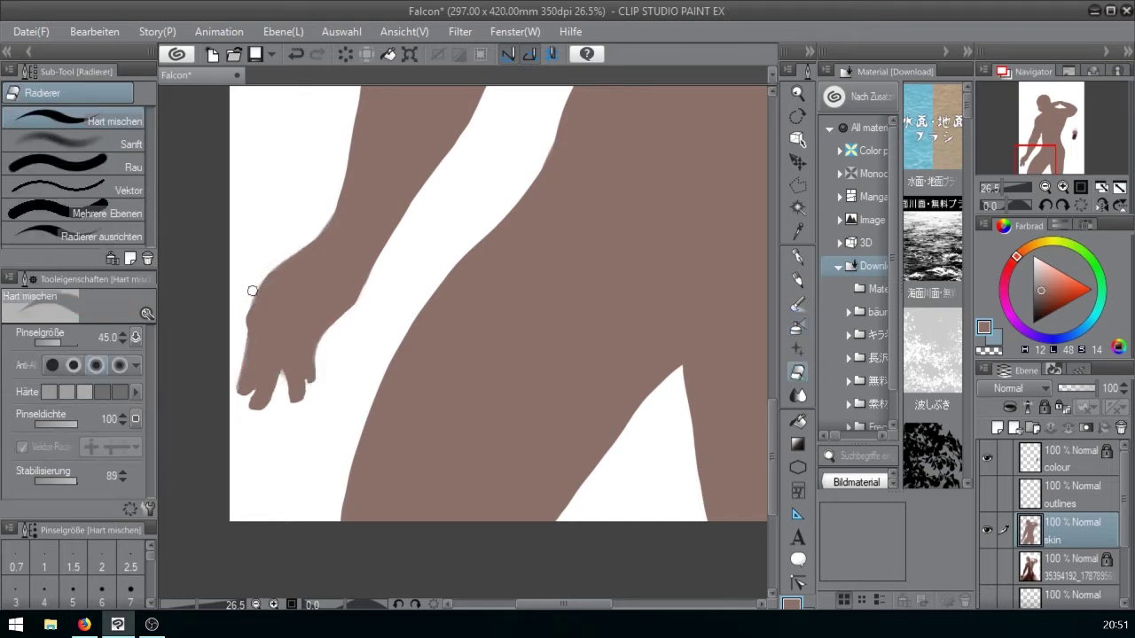
drag(444, 222, 361, 479)
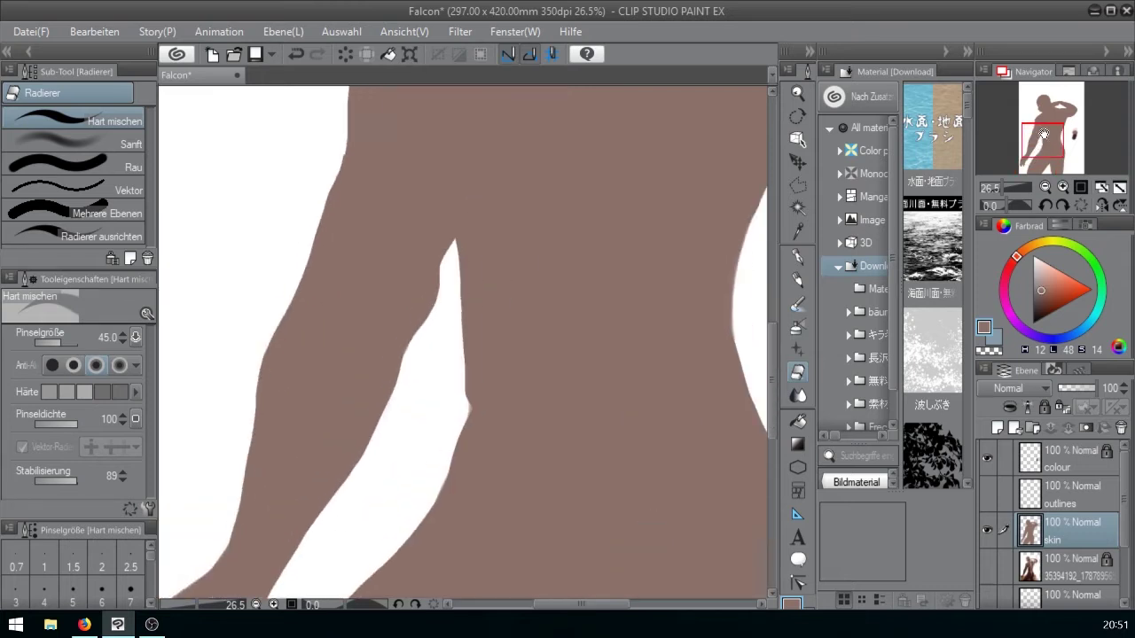
- Clean up the skin colour's edges along the lowered arm and around the raised arm's opening with the eraser
drag(354, 222, 299, 287)
drag(496, 98, 351, 594)
drag(394, 187, 412, 241)
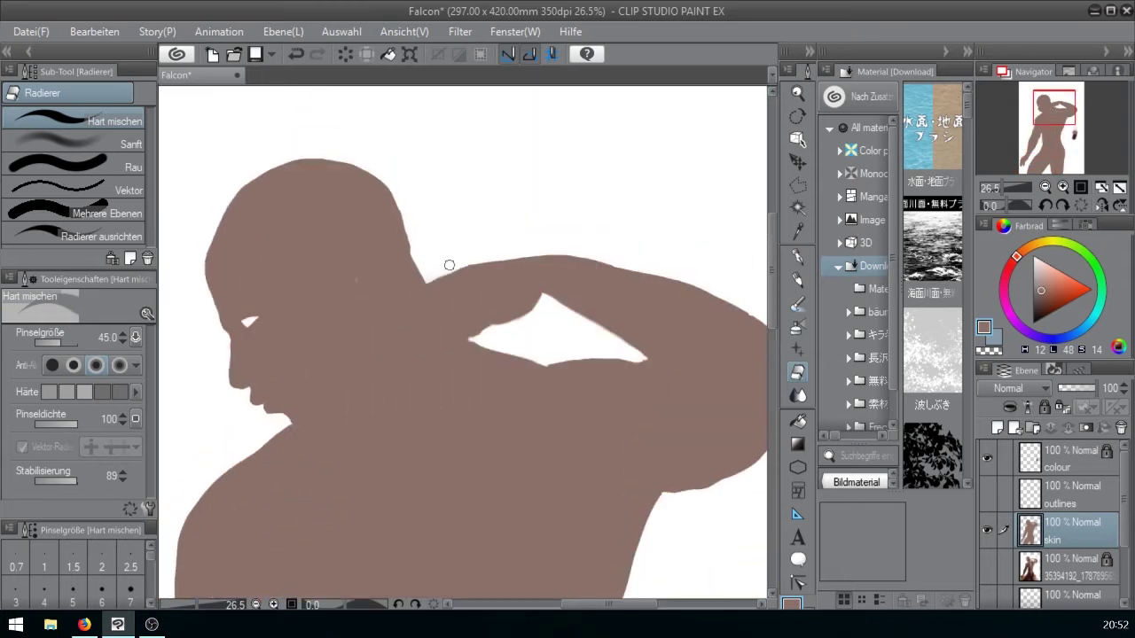
drag(544, 297, 477, 337)
drag(642, 356, 573, 353)
mouse_move(603, 275)
mouse_down()
mouse_move(470, 196)
mouse_move(591, 217)
mouse_move(646, 256)
mouse_move(678, 305)
mouse_up()
- Try to touch up the skin edge along the face profile with the eraser, and undo the last stroke
click(1056, 144)
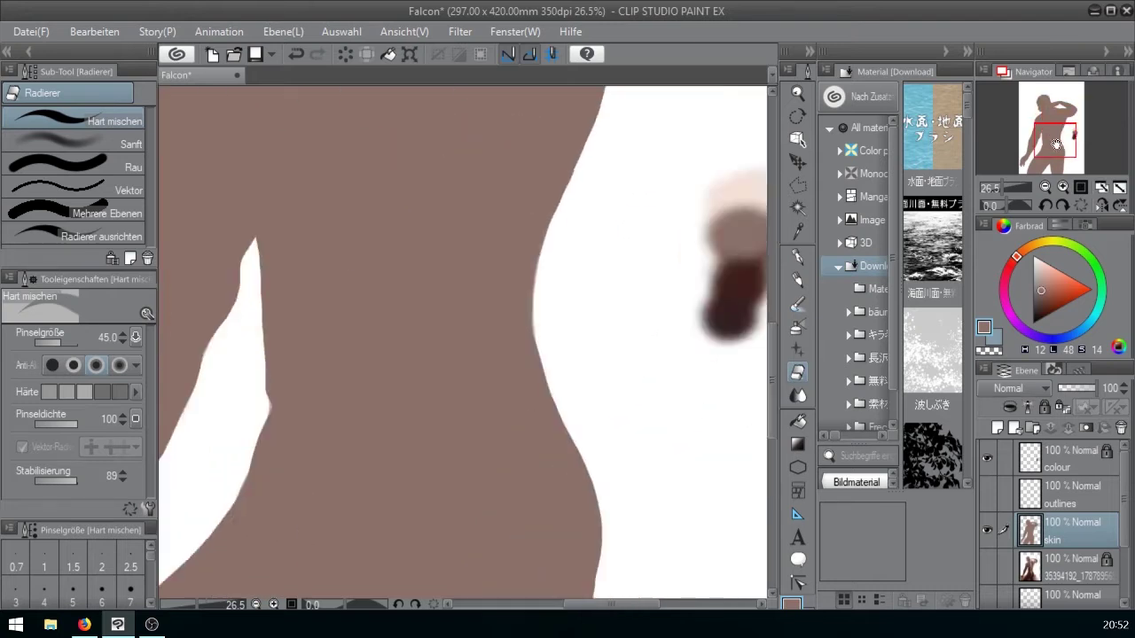
drag(1056, 143, 1059, 169)
click(1048, 106)
click(797, 420)
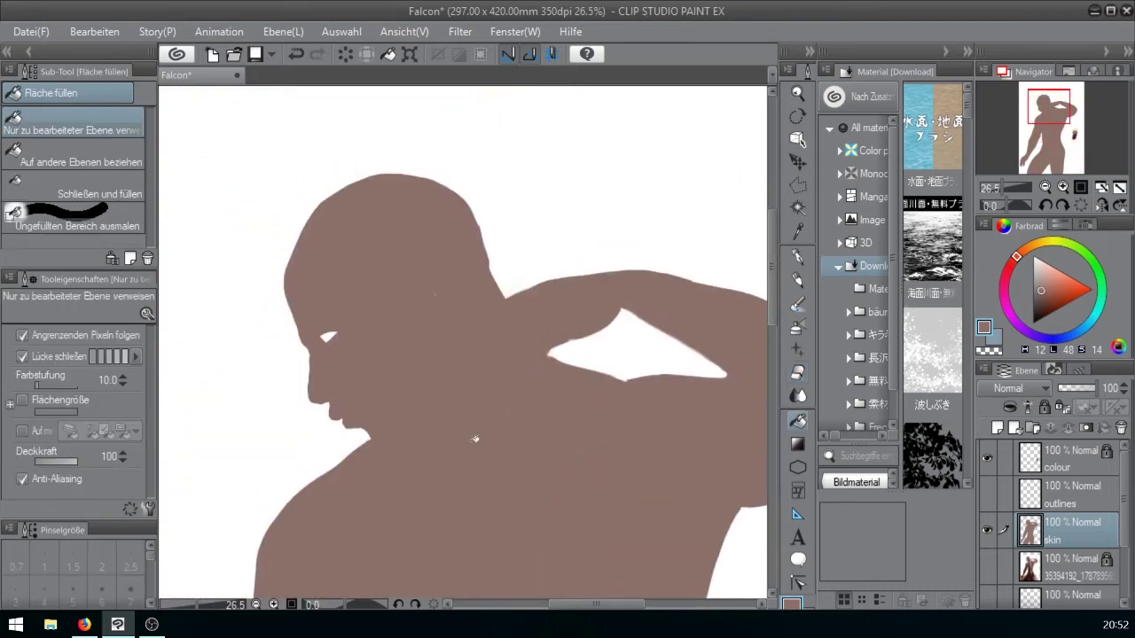
click(802, 327)
key(e)
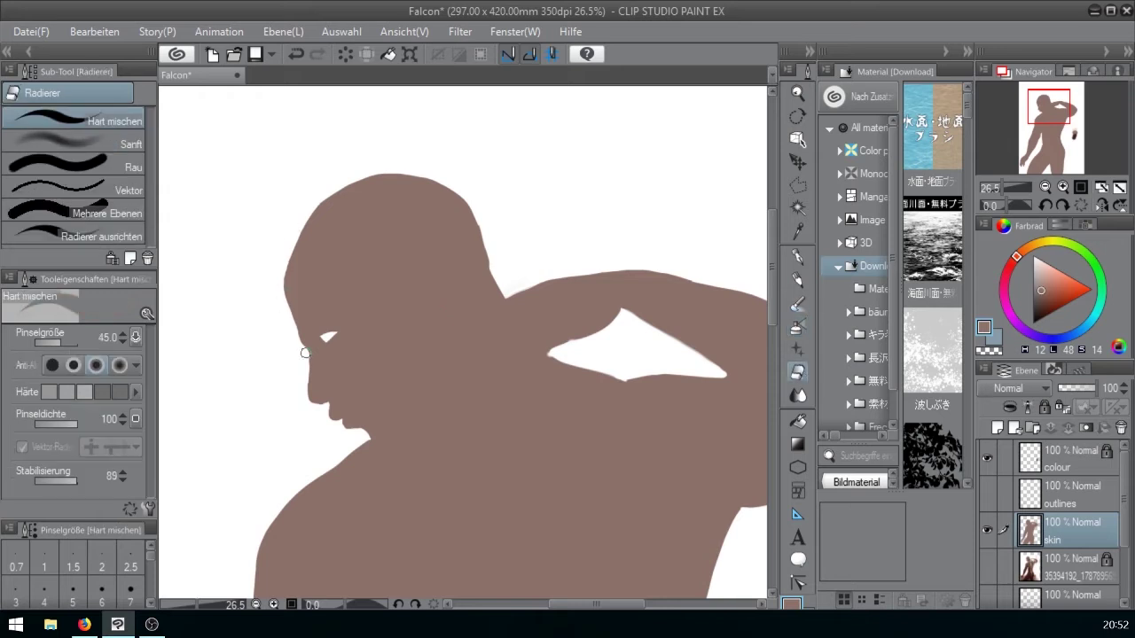
key(ctrl+z)
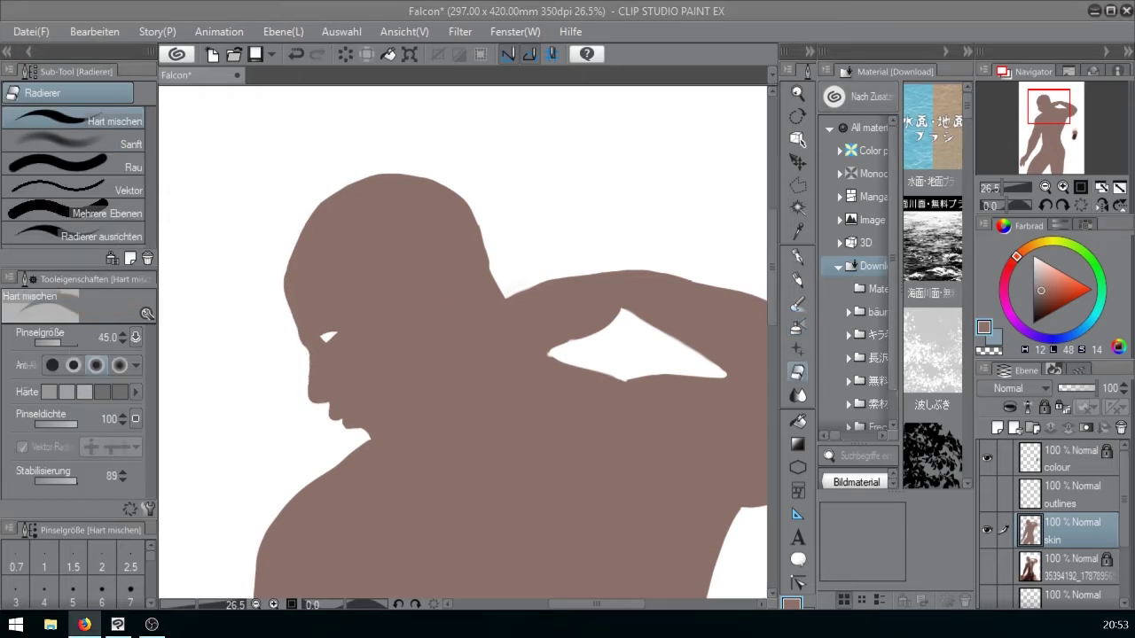
- Add a new layer above the skin layer and name it light
click(997, 429)
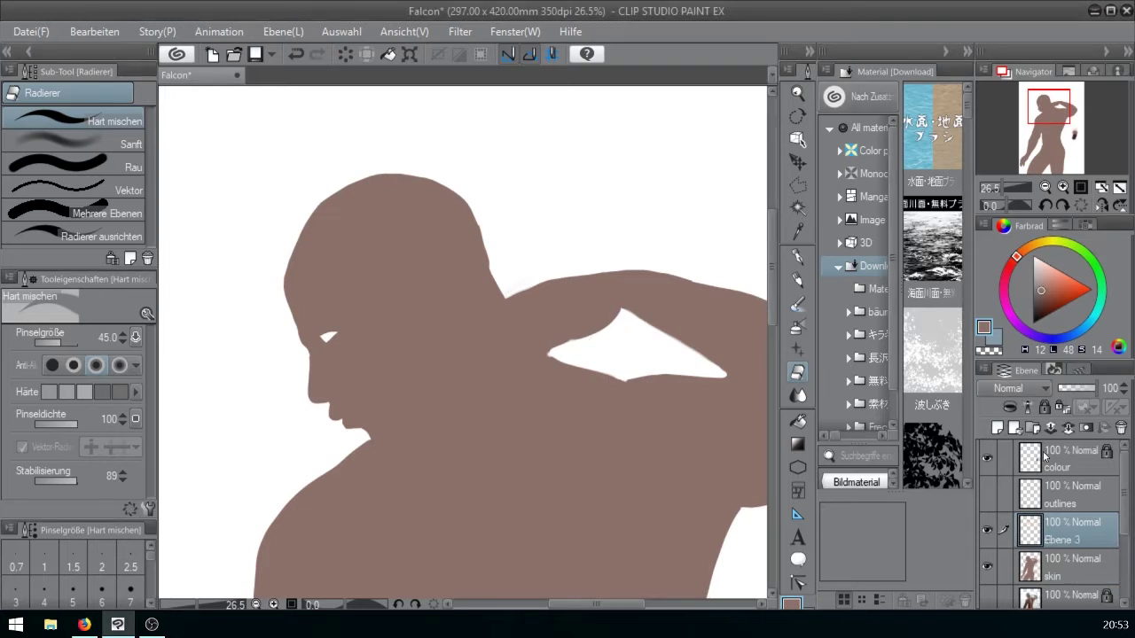
double_click(1064, 537)
text(light)
- Add two more layers directly above the skin layer and name them shad2 and shad1
click(1074, 568)
click(997, 428)
click(997, 428)
double_click(1067, 487)
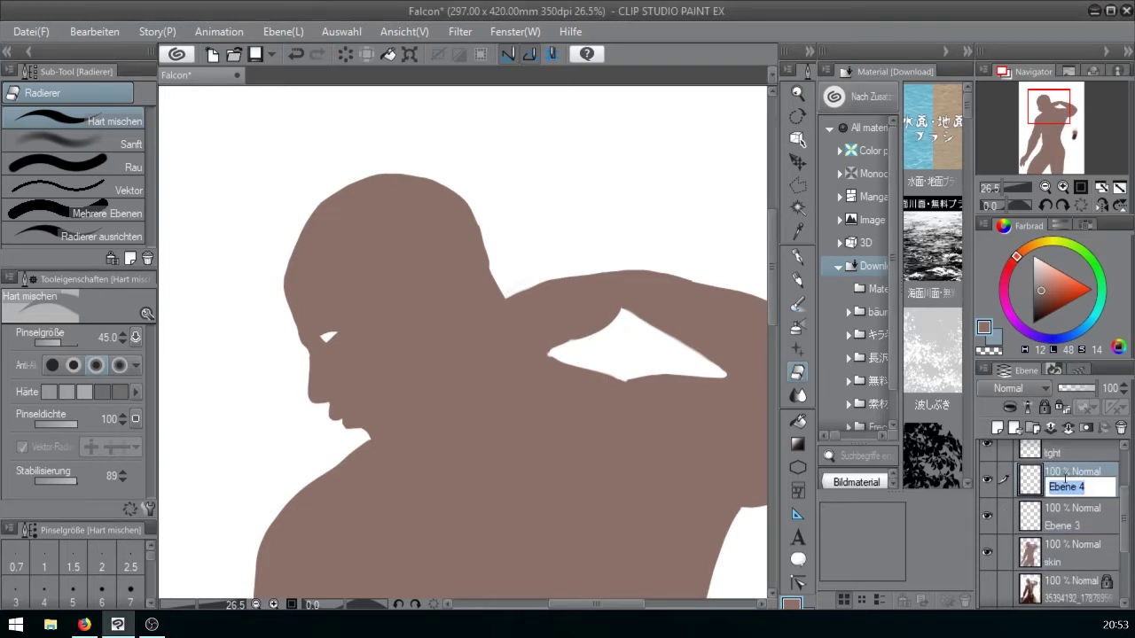
text(shad2)
key(Return)
double_click(1064, 523)
text(sg)
- Hide the shad2 and light layers, and clip shad1, shad2 and light to the skin layer
drag(987, 480, 991, 450)
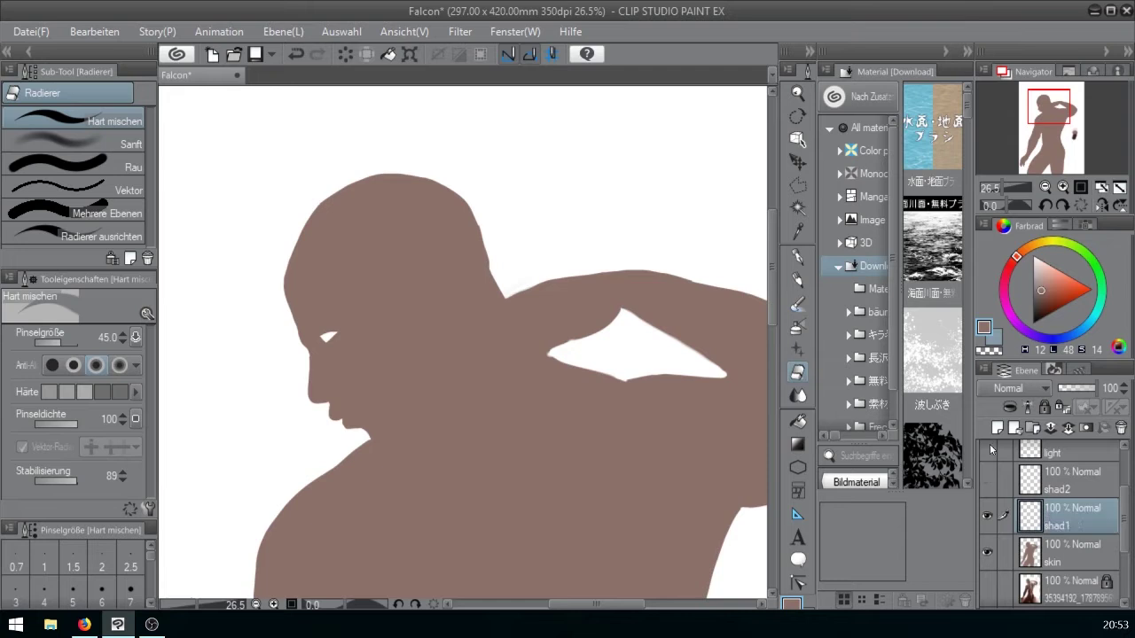
click(1009, 407)
click(1075, 495)
click(1010, 406)
click(1074, 459)
click(1009, 406)
click(1089, 518)
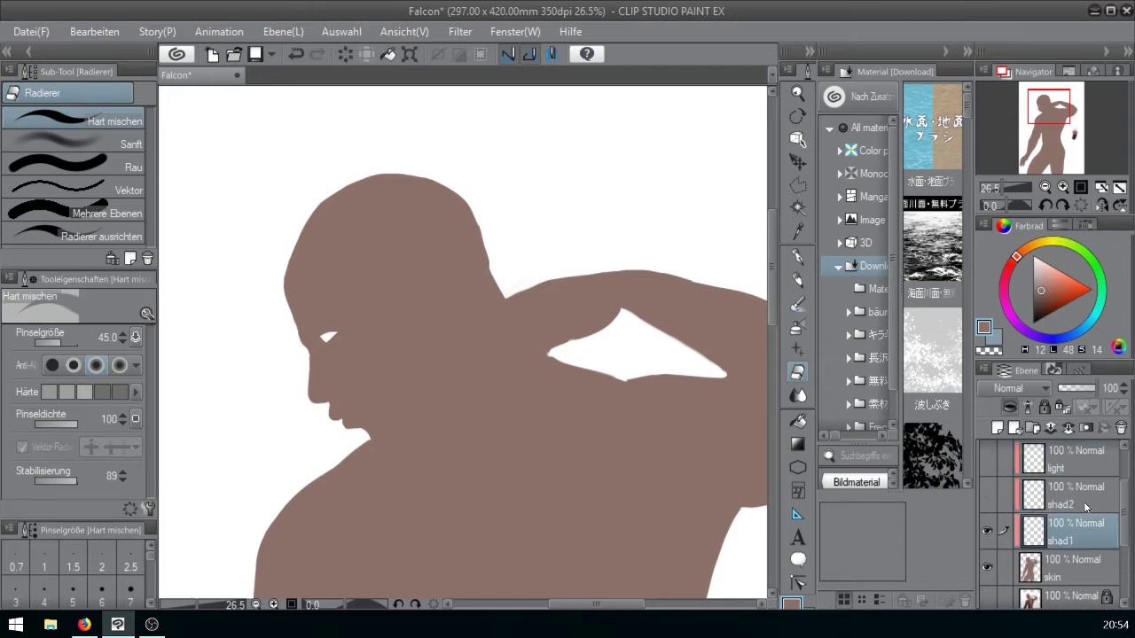
- Show the outlines layer and pick the dark brown swatch colour for the soft airbrush on shad1
scroll(1052, 436, up, 1)
click(987, 465)
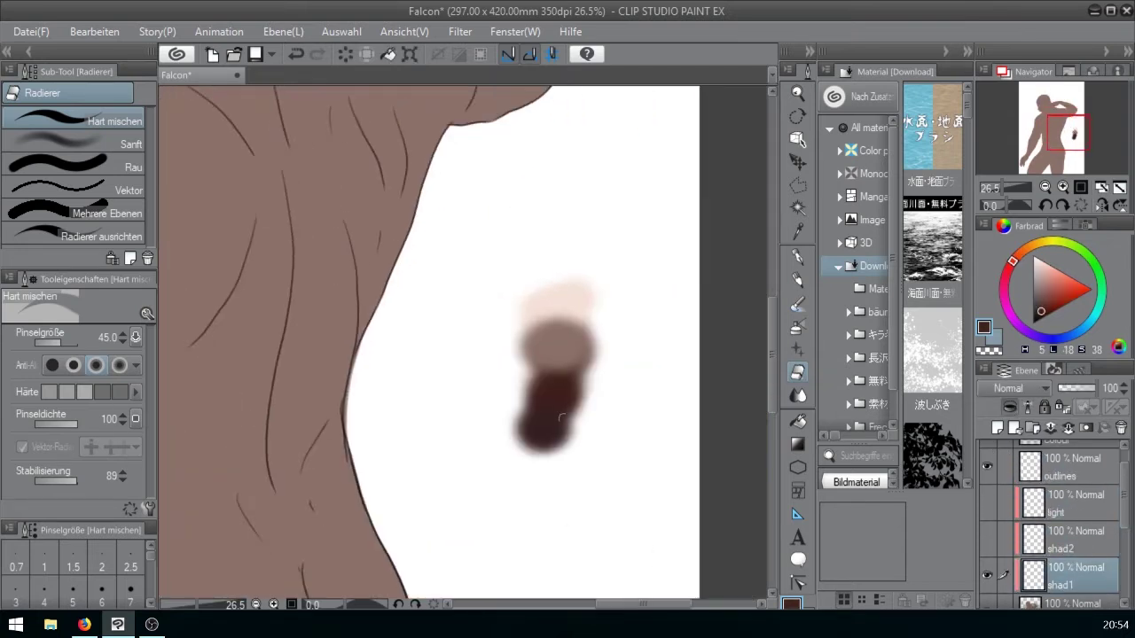
key(b)
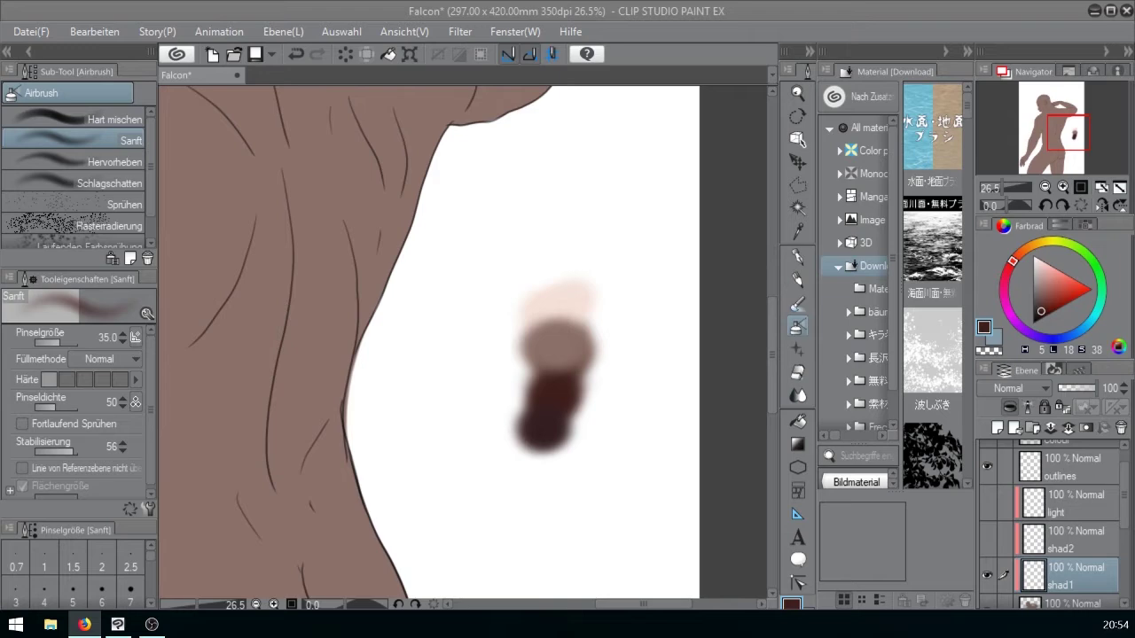
click(994, 188)
drag(994, 187, 997, 187)
drag(1029, 136, 1021, 130)
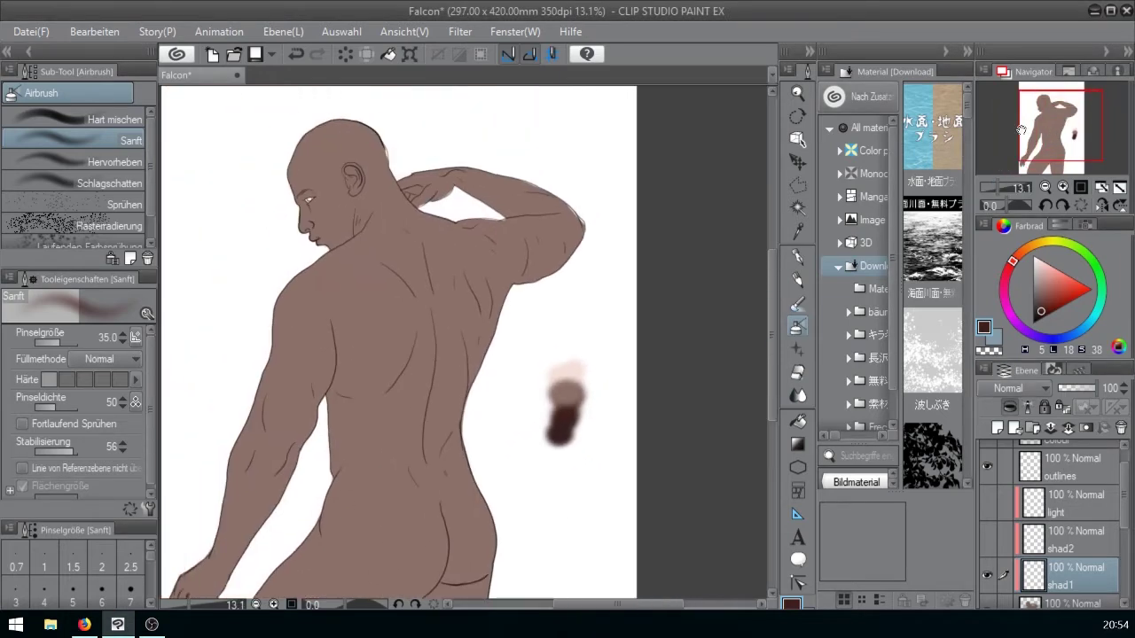
- Enlarge the soft airbrush and shade the side of the head in dark brown on shad1
key(bracketright)
key(bracketright)
key(bracketright)
key(bracketright)
key(bracketright)
key(bracketright)
key(bracketright)
key(bracketright)
key(bracketright)
key(bracketright)
key(bracketright)
key(bracketright)
key(bracketright)
key(bracketright)
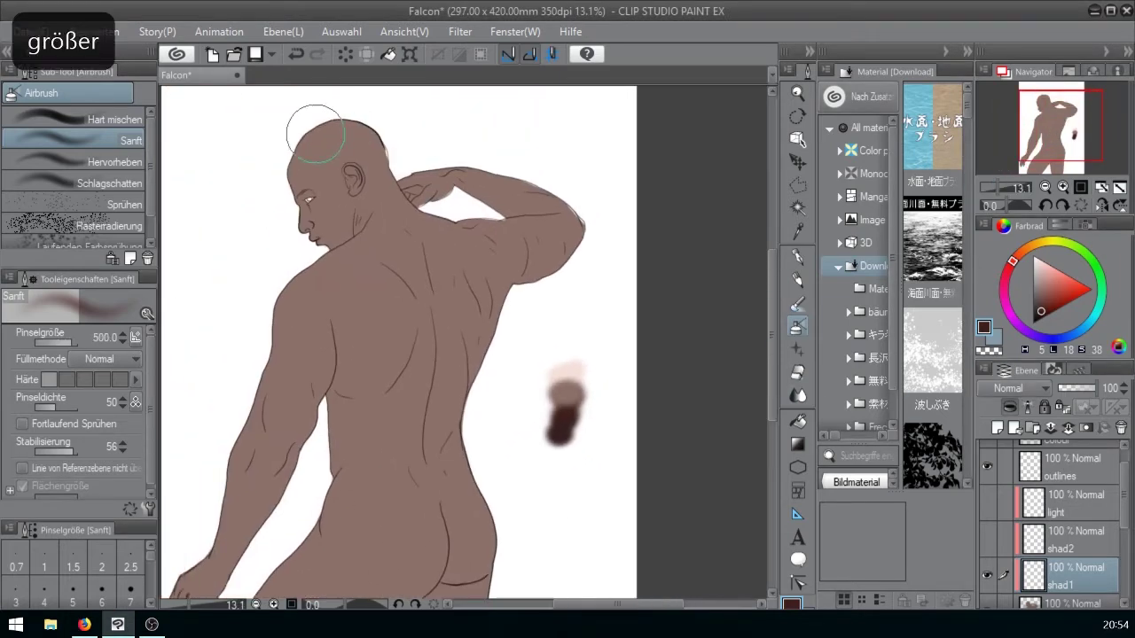
key(bracketleft)
key(bracketleft)
key(bracketleft)
mouse_move(314, 146)
mouse_down()
mouse_move(331, 168)
mouse_move(356, 138)
mouse_move(336, 229)
mouse_move(362, 182)
mouse_up()
- Shade the neck and its transition into the upper back with the airbrush between sizes 100 and 175
key(bracketleft)
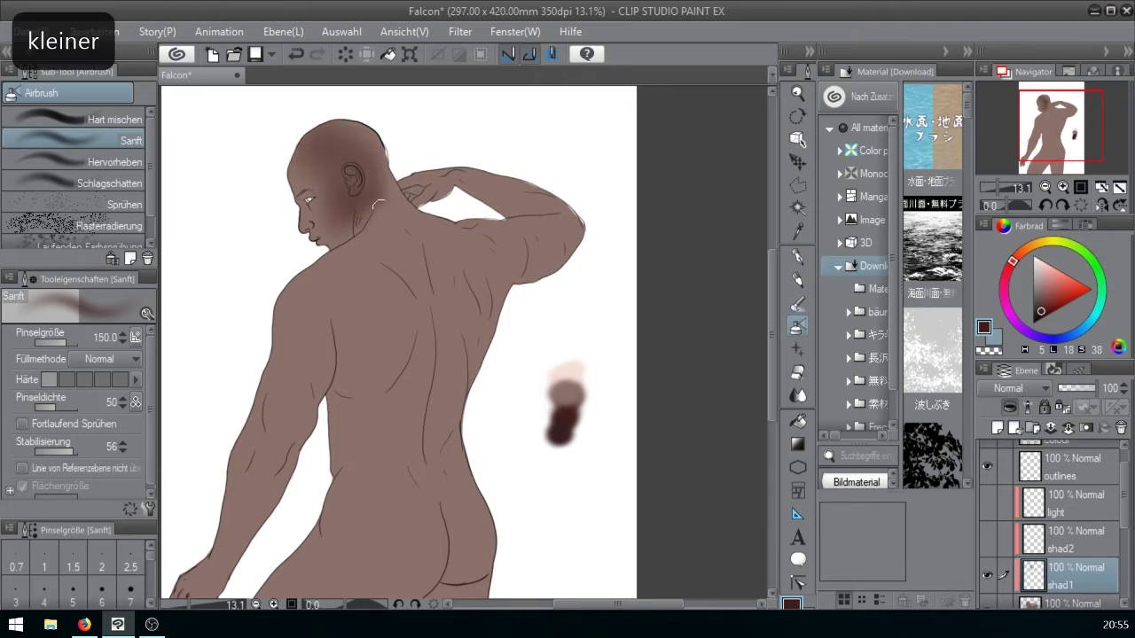
key(bracketright)
key(bracketleft)
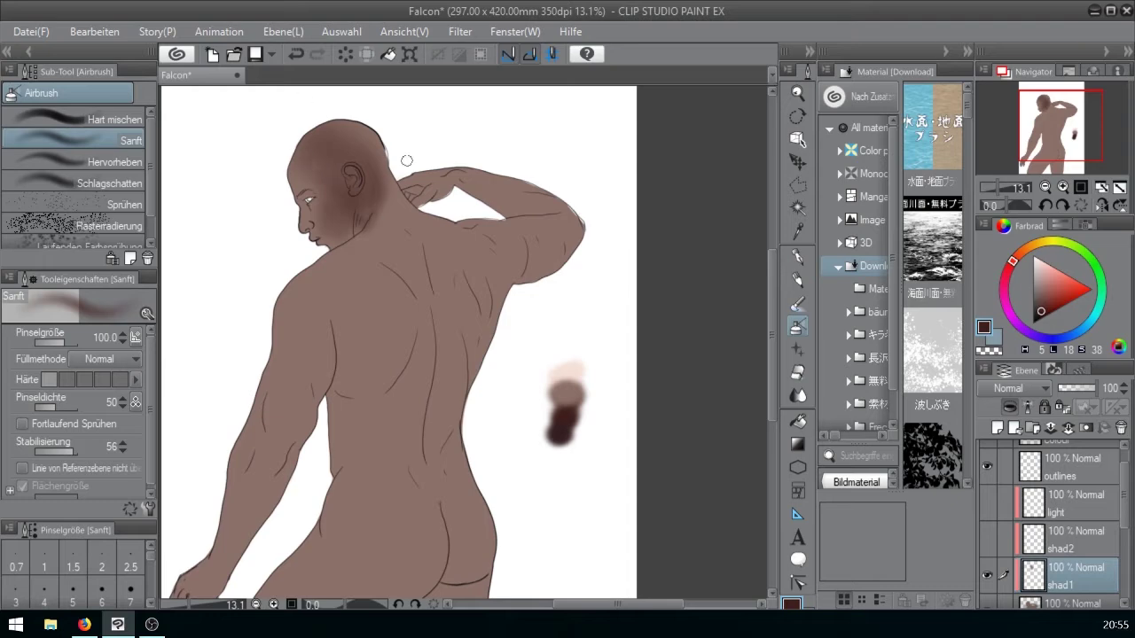
key(bracketright)
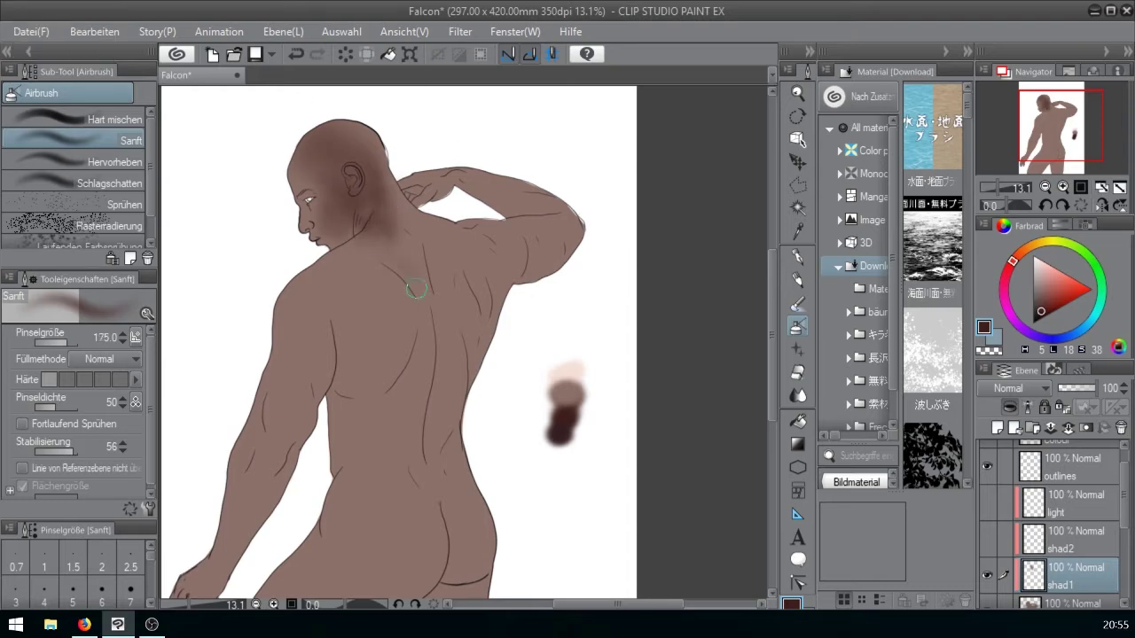
drag(413, 273, 394, 243)
- Set the airbrush to size 250 and stabilisation 7, and shade the shoulder blade, both arms and the back
key(bracketright)
mouse_move(370, 306)
mouse_down()
mouse_move(357, 273)
mouse_move(306, 294)
mouse_move(306, 332)
mouse_move(360, 378)
mouse_move(352, 340)
mouse_move(344, 365)
mouse_up()
click(45, 452)
mouse_move(275, 367)
mouse_down()
mouse_move(294, 262)
mouse_move(297, 301)
mouse_move(307, 258)
mouse_move(253, 383)
mouse_move(291, 362)
mouse_move(223, 499)
mouse_move(235, 453)
mouse_up()
drag(354, 266, 324, 366)
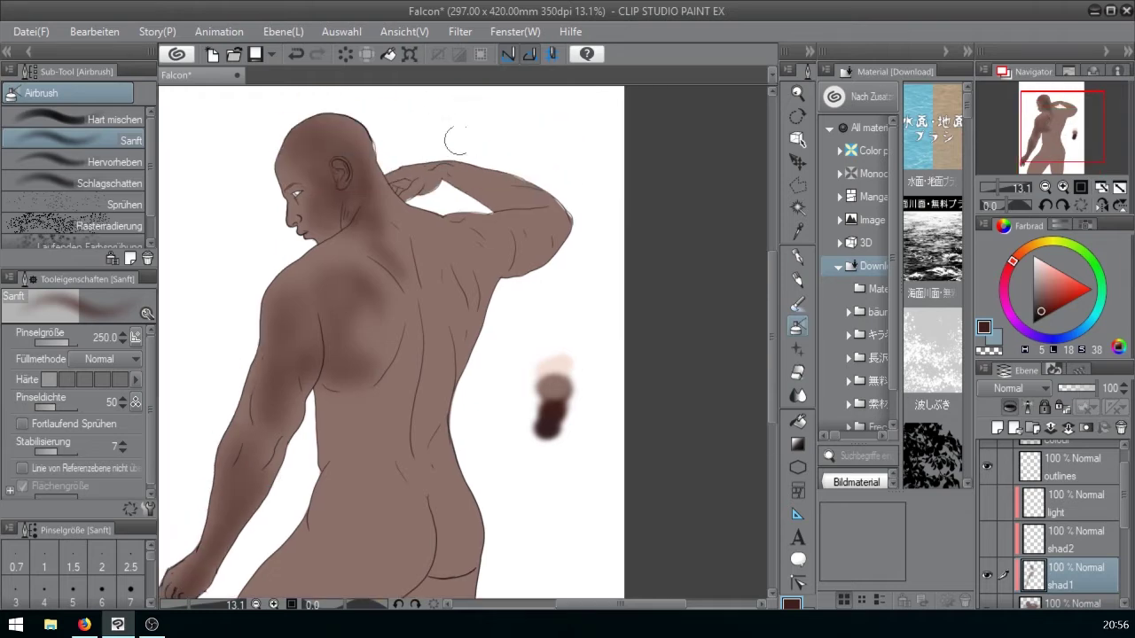
mouse_move(479, 172)
mouse_down()
mouse_move(523, 204)
mouse_move(527, 266)
mouse_move(444, 190)
mouse_move(438, 320)
mouse_move(443, 257)
mouse_move(368, 350)
mouse_move(332, 423)
mouse_move(398, 438)
mouse_move(358, 468)
mouse_up()
- Shade the hips, buttocks and thighs on shad1 with the airbrush at size 300
key(bracketright)
drag(1059, 133, 1059, 146)
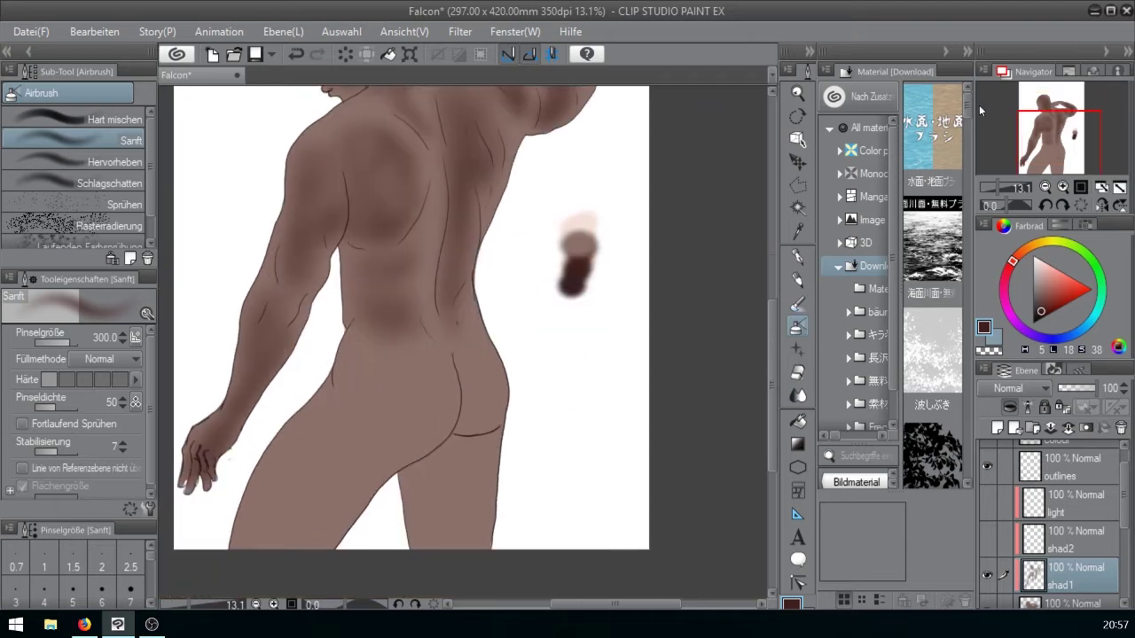
mouse_move(472, 403)
mouse_down()
mouse_move(479, 390)
mouse_move(426, 517)
mouse_move(420, 496)
mouse_move(456, 541)
mouse_up()
mouse_move(379, 353)
mouse_down()
mouse_move(342, 367)
mouse_move(345, 451)
mouse_move(372, 476)
mouse_move(324, 479)
mouse_move(265, 532)
mouse_up()
drag(431, 463, 443, 486)
drag(1059, 127, 1062, 137)
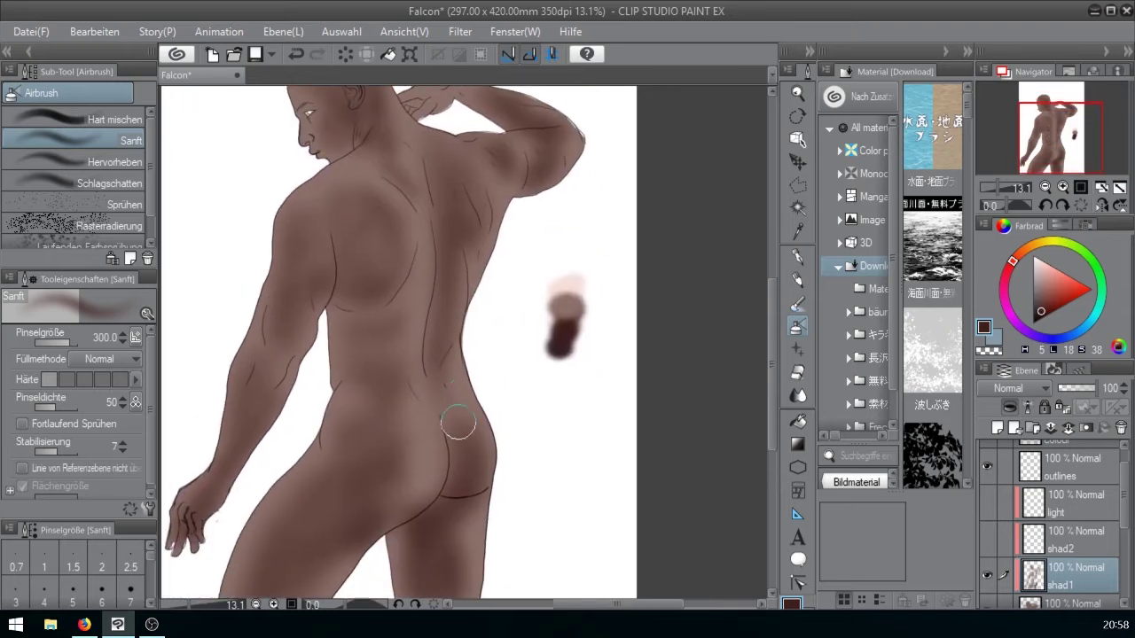
- Select and show the shad2 layer, pick the darkest swatch colour, and reduce the airbrush size to 35
key(bracketleft)
key(bracketleft)
key(bracketleft)
key(bracketleft)
key(bracketleft)
key(bracketleft)
key(bracketleft)
click(1075, 541)
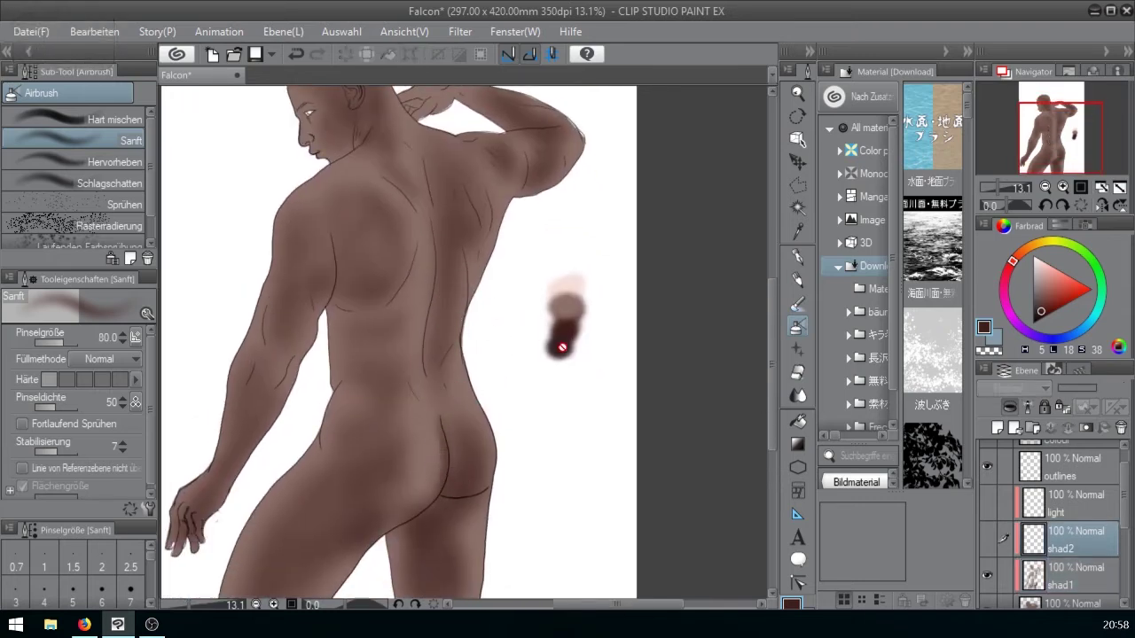
click(987, 539)
scroll(348, 172, up, 3)
key(bracketleft)
key(bracketleft)
key(bracketleft)
key(bracketleft)
key(bracketleft)
key(bracketleft)
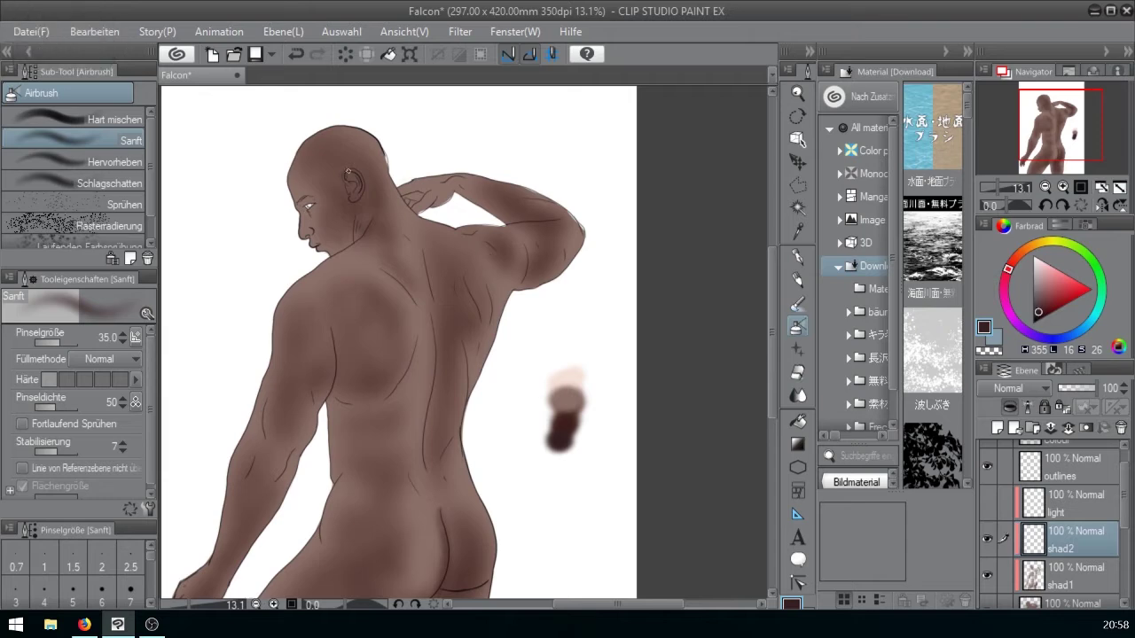
- Add darker shadows to the ear, jaw and eye area on shad2 with the airbrush between sizes 30 and 50
key(bracketright)
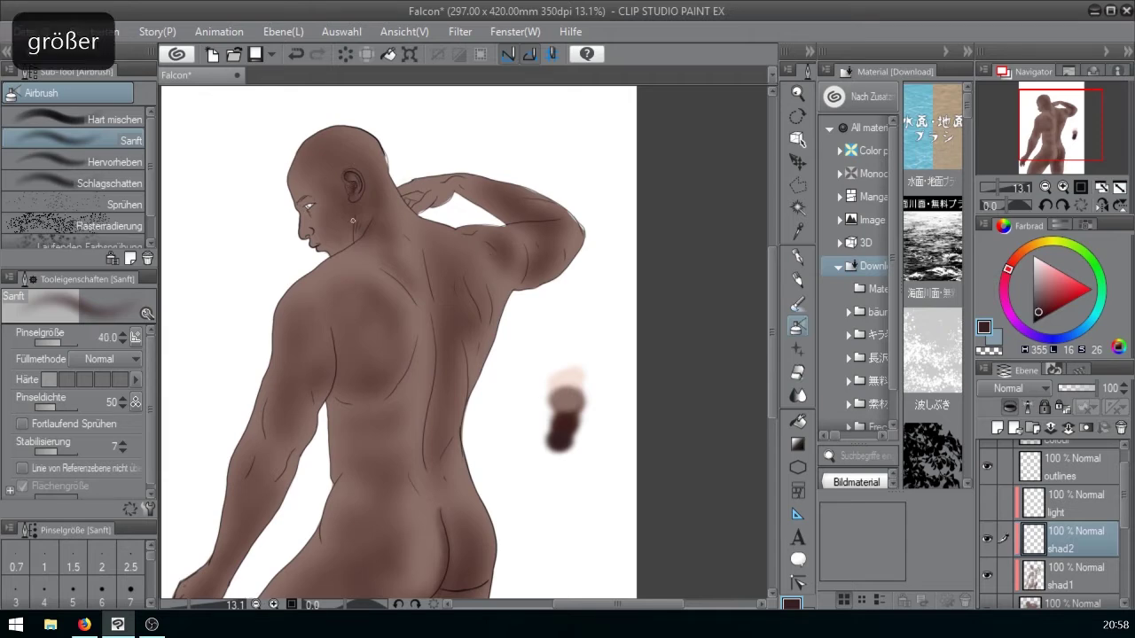
key(bracketright)
key(bracketright)
key(bracketright)
key(bracketright)
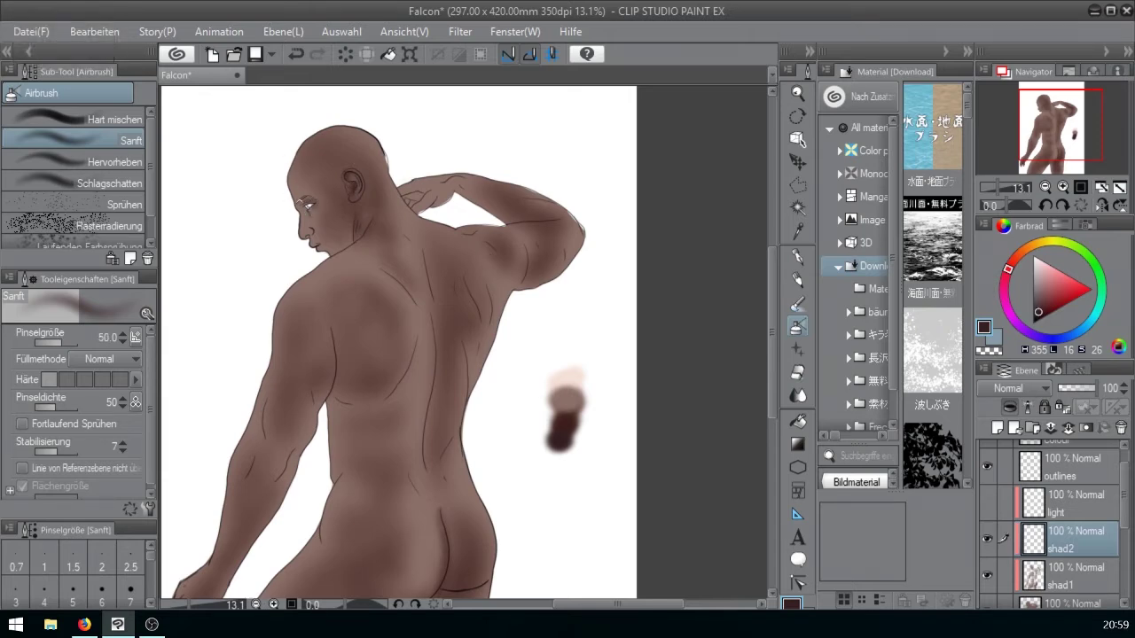
key(bracketleft)
key(bracketleft)
key(bracketleft)
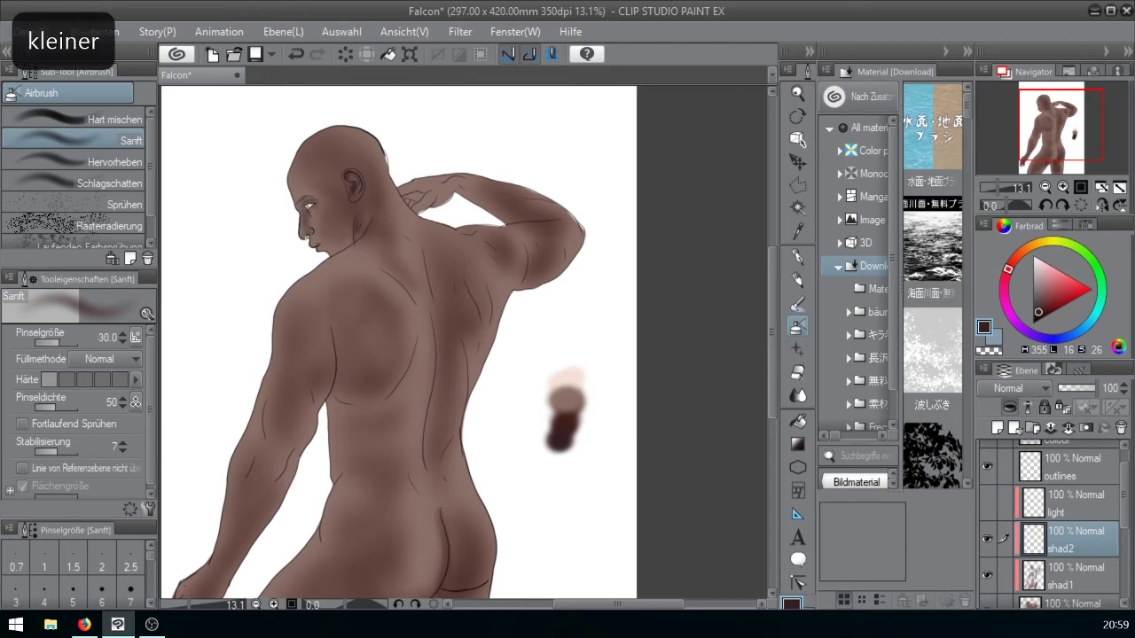
- Darken the shadow beneath the jaw and along the armpit crease on shad2
key(bracketright)
key(bracketright)
drag(336, 253, 354, 227)
key(bracketright)
key(bracketleft)
key(bracketleft)
key(bracketleft)
key(bracketright)
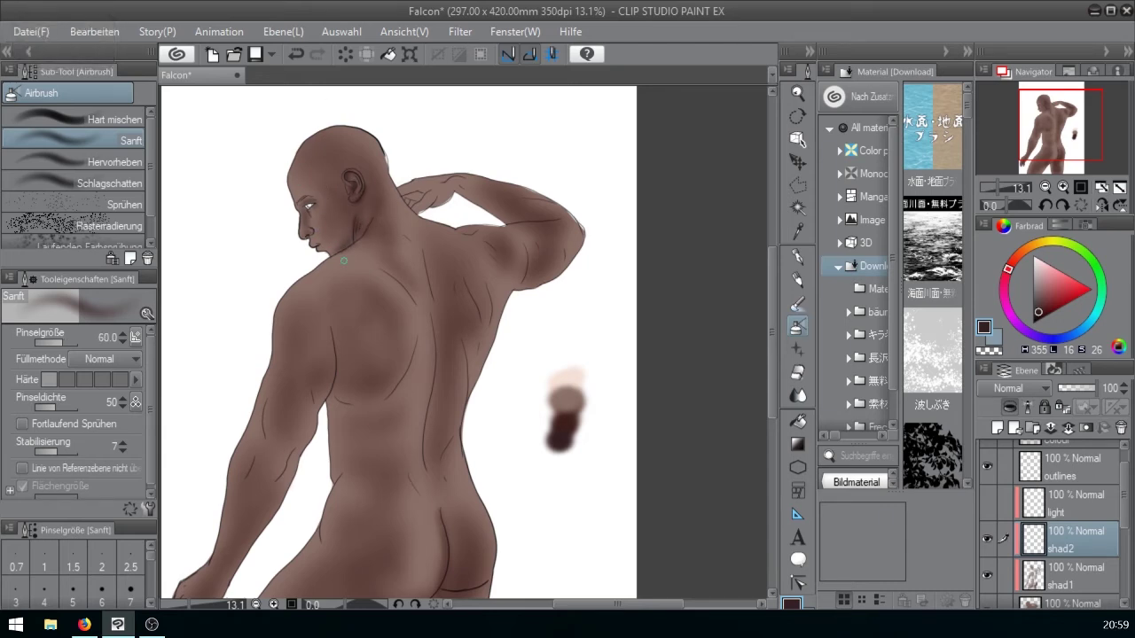
key(bracketleft)
key(bracketright)
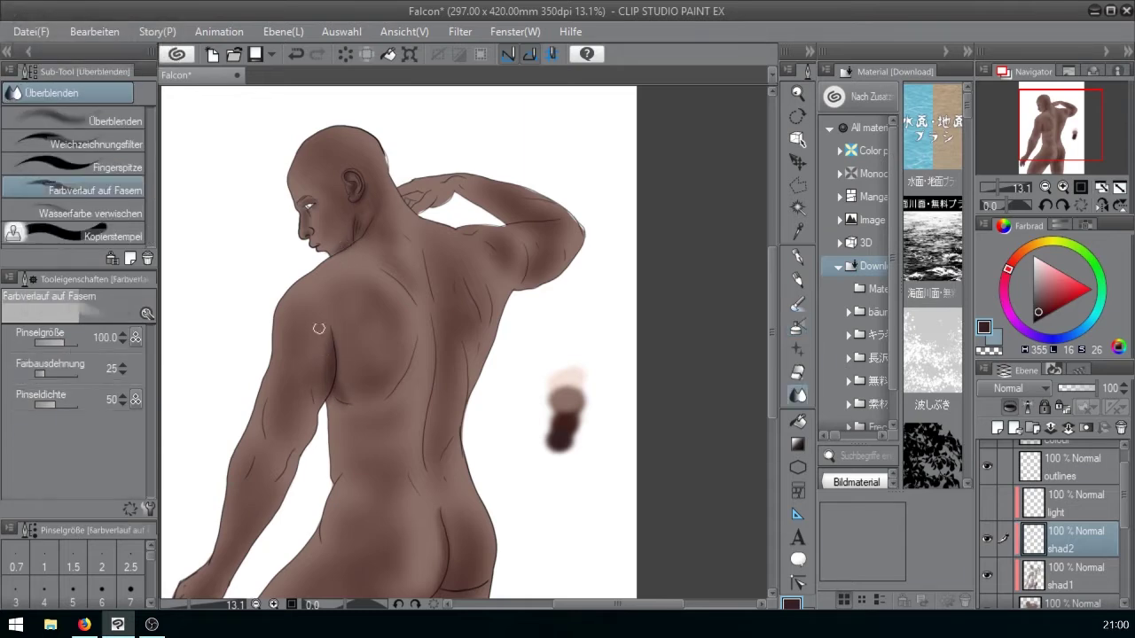
- Undo the last stroke and deepen the shadows down the lowered arm with the soft airbrush
key(ctrl+z)
mouse_move(271, 388)
mouse_down()
mouse_move(276, 430)
mouse_move(293, 400)
mouse_move(233, 539)
mouse_up()
key(bracketright)
key(bracketleft)
drag(1047, 138, 1043, 145)
drag(325, 410, 311, 440)
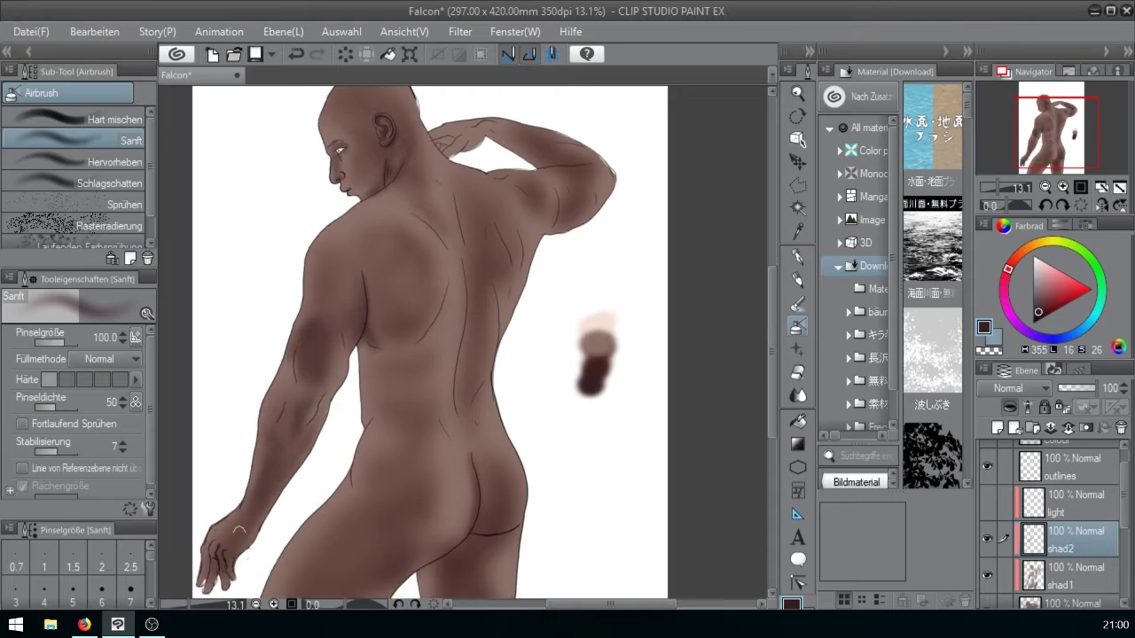
- Darken the outer shoulder and the side of the torso below the shoulder blade with the airbrush
key(bracketleft)
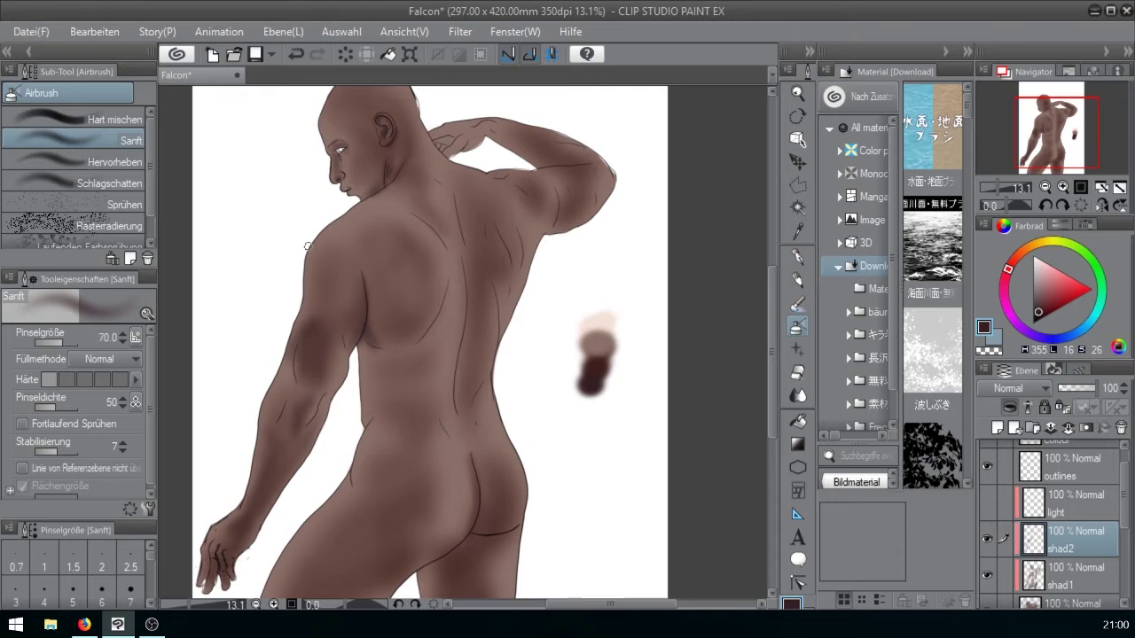
key(bracketright)
key(bracketleft)
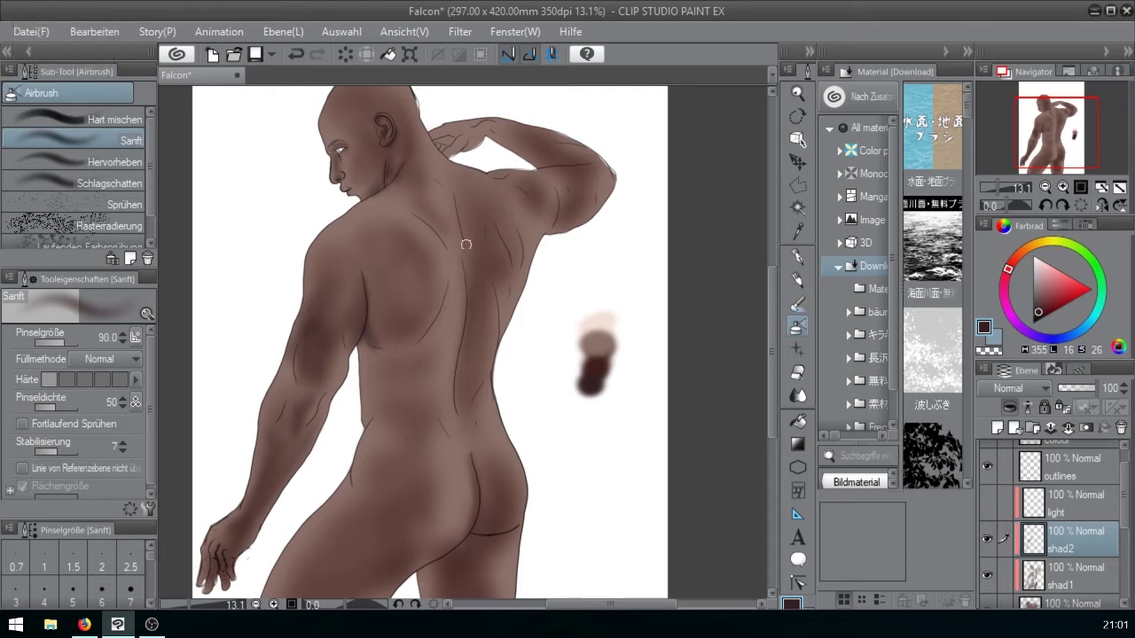
key(bracketright)
key(bracketleft)
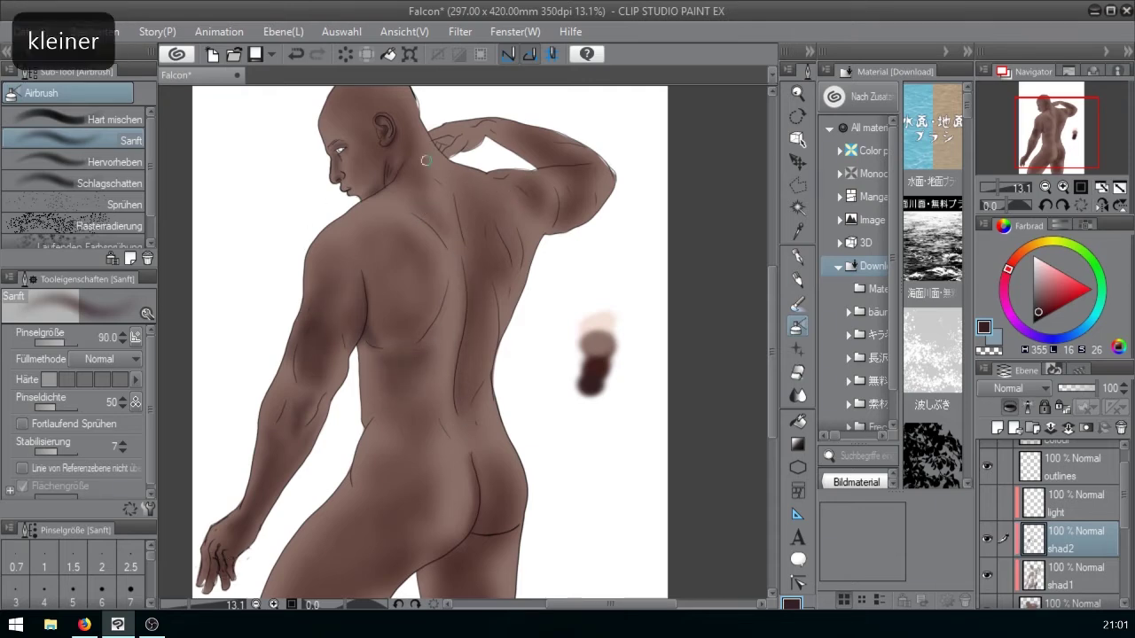
- Deepen the shadows between neck and shoulder blade and along the spine with the airbrush at size 150
key(bracketright)
key(bracketright)
key(bracketright)
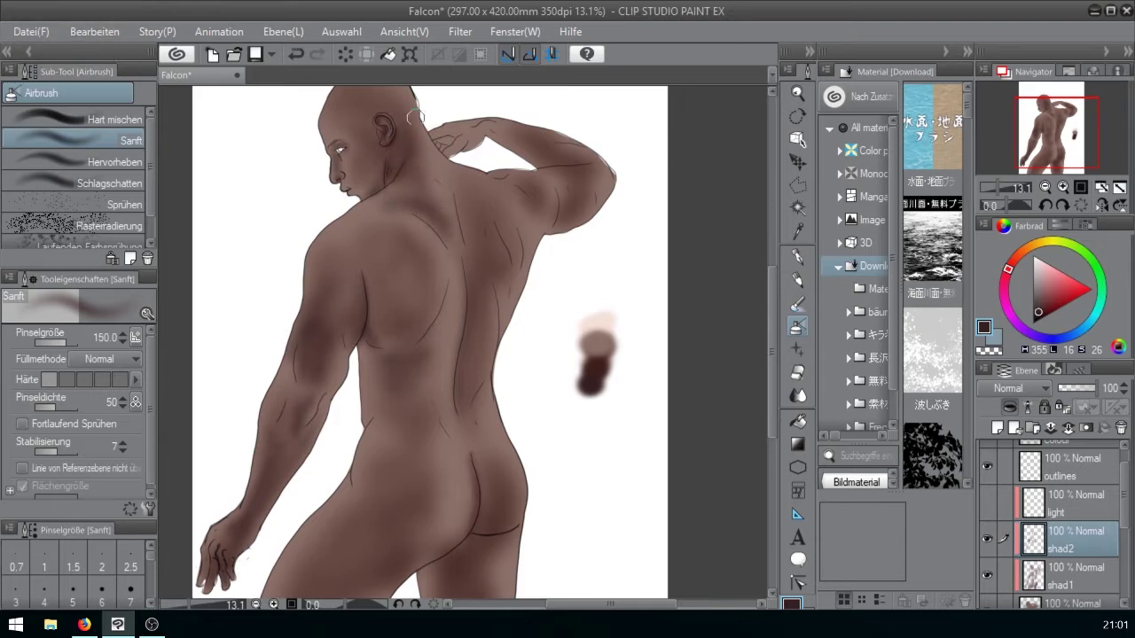
drag(475, 190, 483, 212)
drag(478, 325, 461, 424)
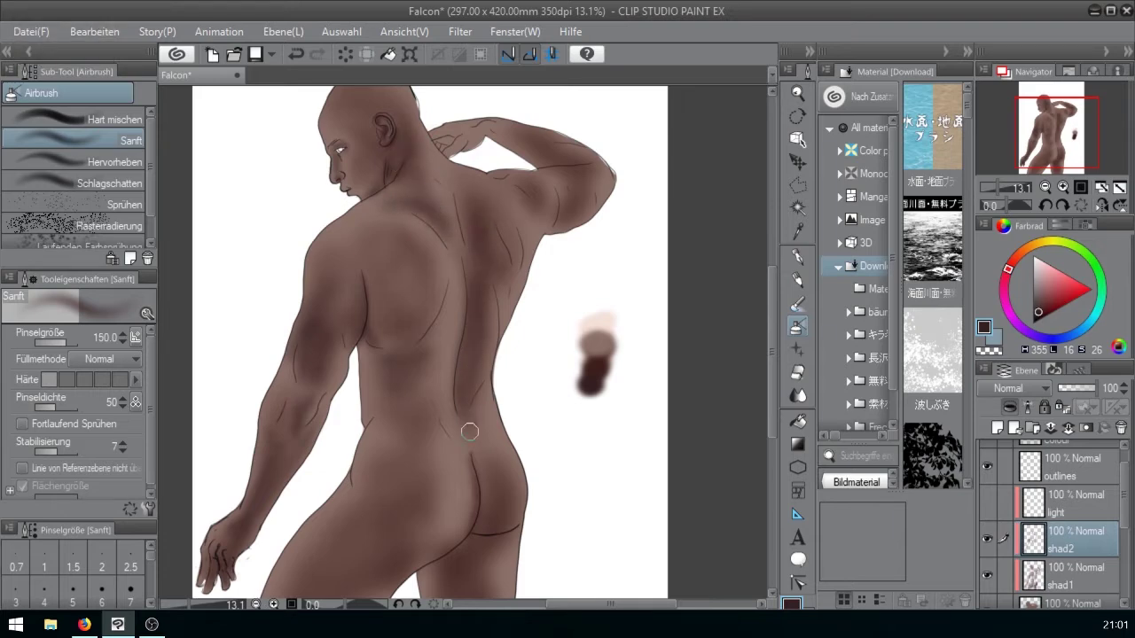
- Darken the two dimples on the lower back, and enlarge the airbrush to size 250
key(bracketleft)
key(bracketright)
key(bracketright)
key(bracketright)
key(bracketright)
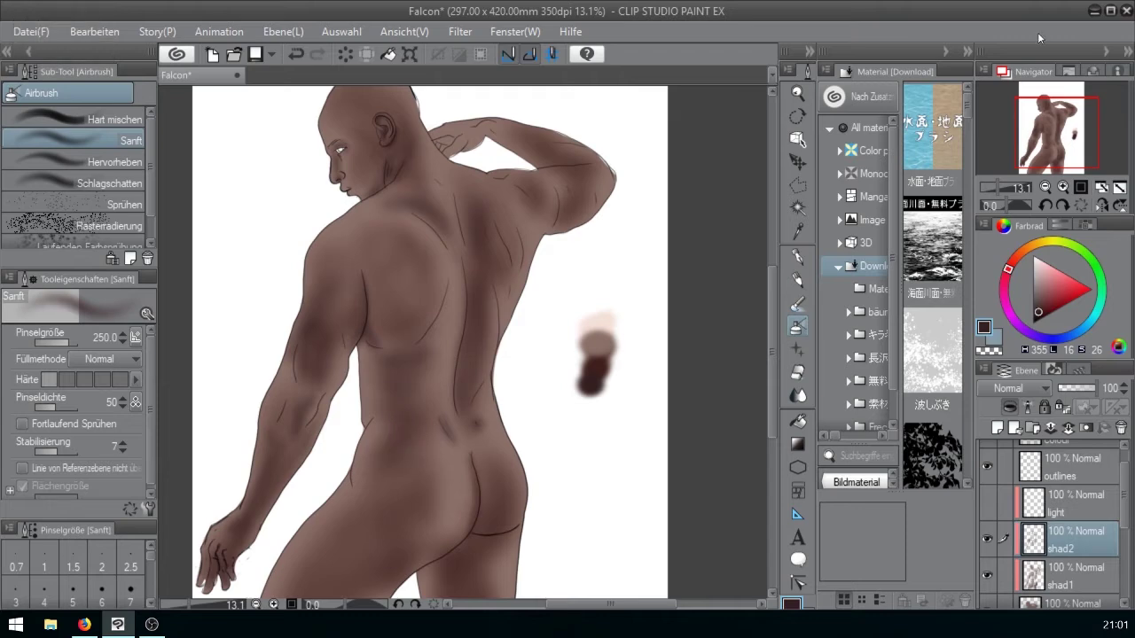
- Deepen the shadows on the buttocks and thighs on shad2 with the airbrush at size 175
click(1052, 149)
key(bracketright)
key(bracketright)
key(bracketright)
key(bracketleft)
key(bracketleft)
key(bracketleft)
key(bracketleft)
key(bracketleft)
key(bracketleft)
key(bracketright)
key(bracketright)
key(bracketright)
drag(430, 440, 404, 467)
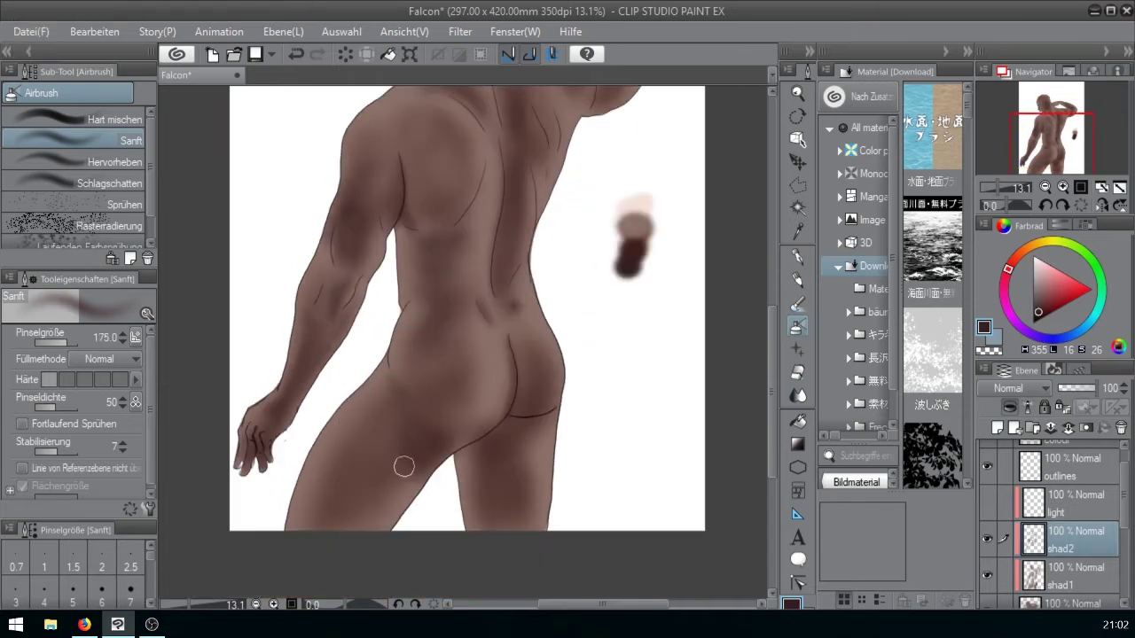
- Blend the thigh shadow, and darken the top of the buttock cleft at airbrush size 100 and the far thigh at size 175
key(j)
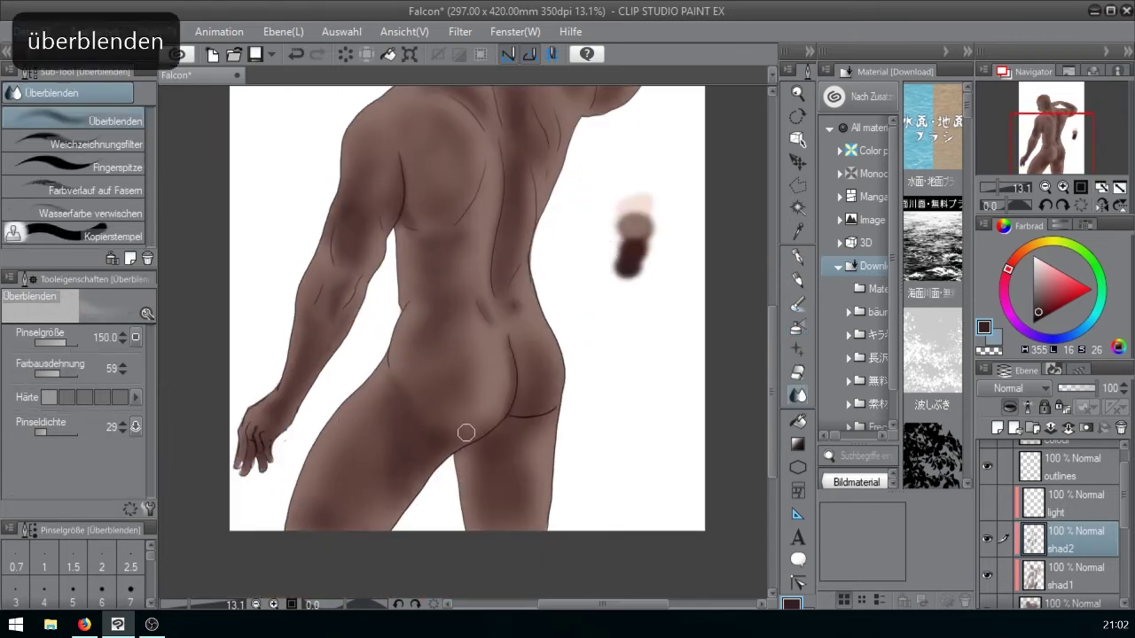
key(b)
key(bracketleft)
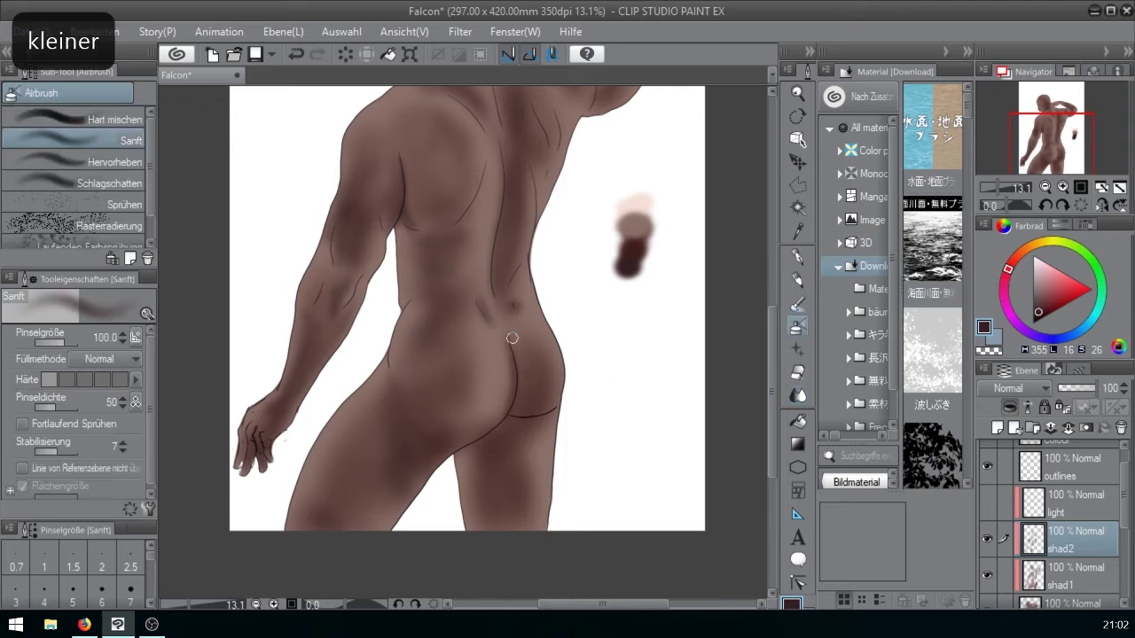
key(bracketright)
key(bracketright)
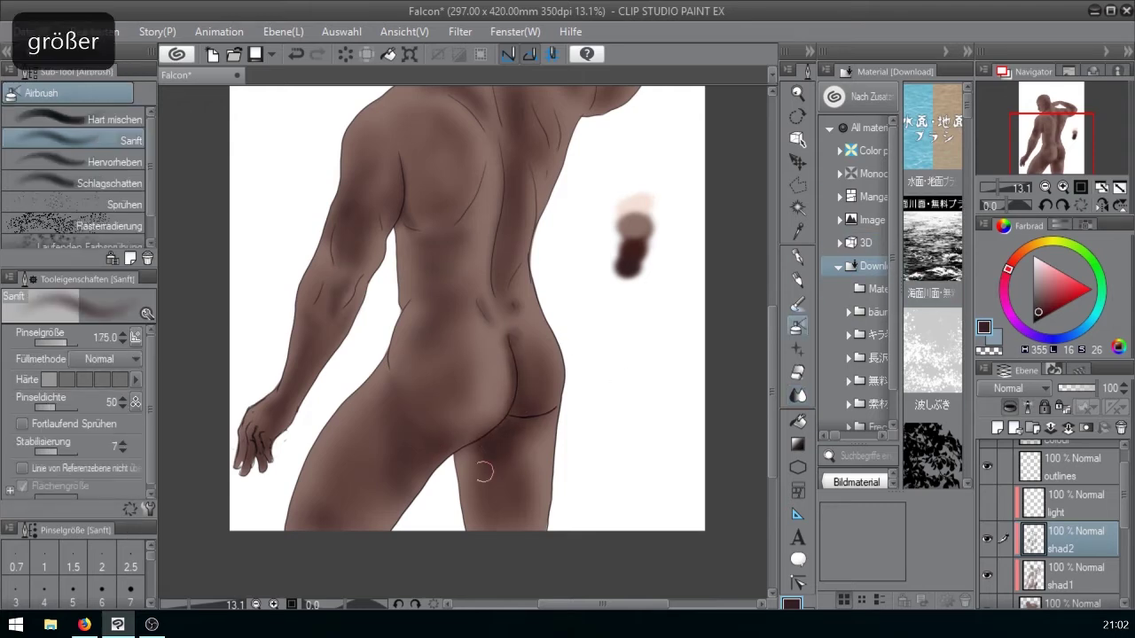
drag(485, 472, 488, 511)
- Deepen the shadows on the far shoulder and along the raised arm towards the elbow with the airbrush at about size 90
drag(550, 292, 494, 448)
key(bracketleft)
key(bracketleft)
key(bracketleft)
key(bracketleft)
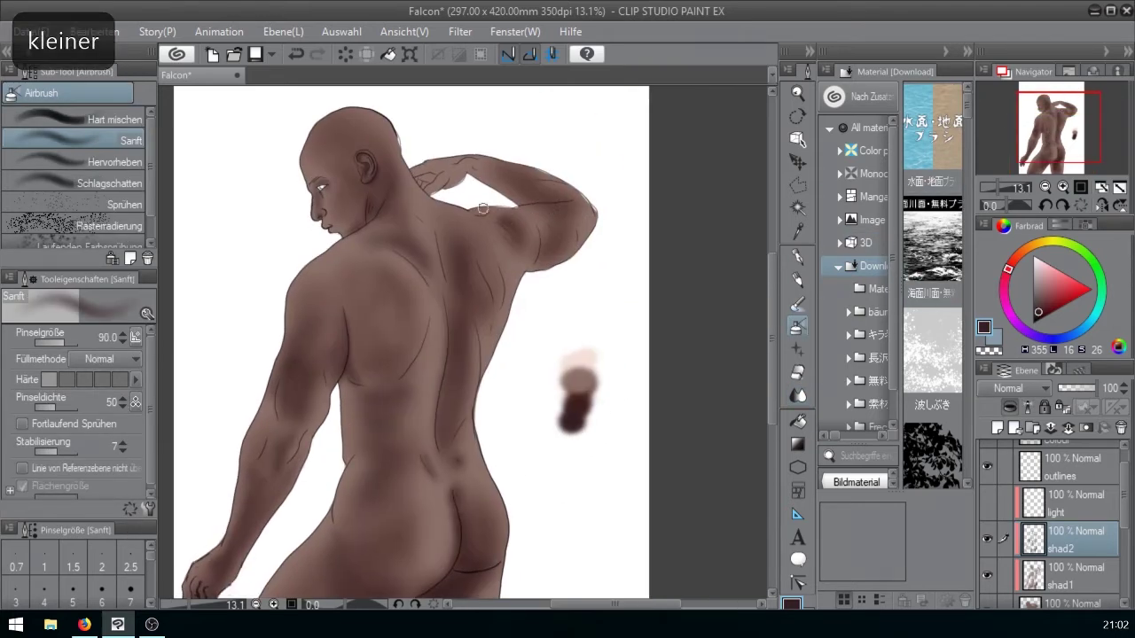
key(bracketleft)
key(bracketright)
mouse_move(530, 188)
mouse_down()
mouse_move(586, 234)
mouse_move(594, 209)
mouse_up()
- Shade the forearm and hand behind the head on shad2 with the airbrush, reducing it from size 100 to 80
key(bracketleft)
key(bracketleft)
key(bracketright)
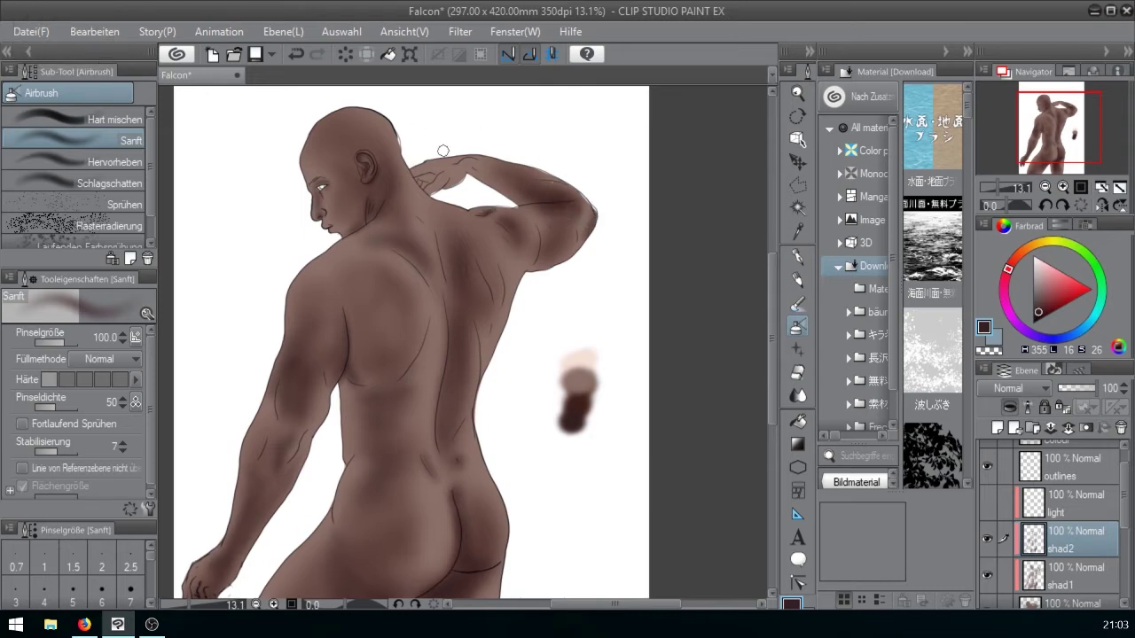
key(bracketleft)
key(bracketleft)
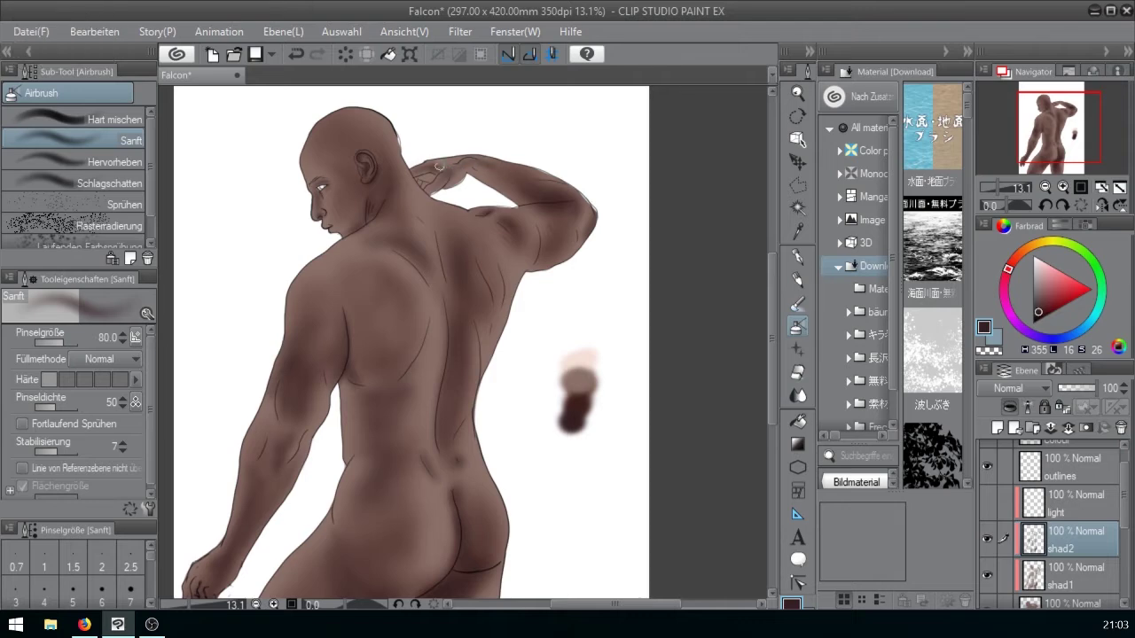
- Sample white from the canvas and airbrush a highlight onto the back of the head on the light layer
key(])
key(])
right_click(579, 343)
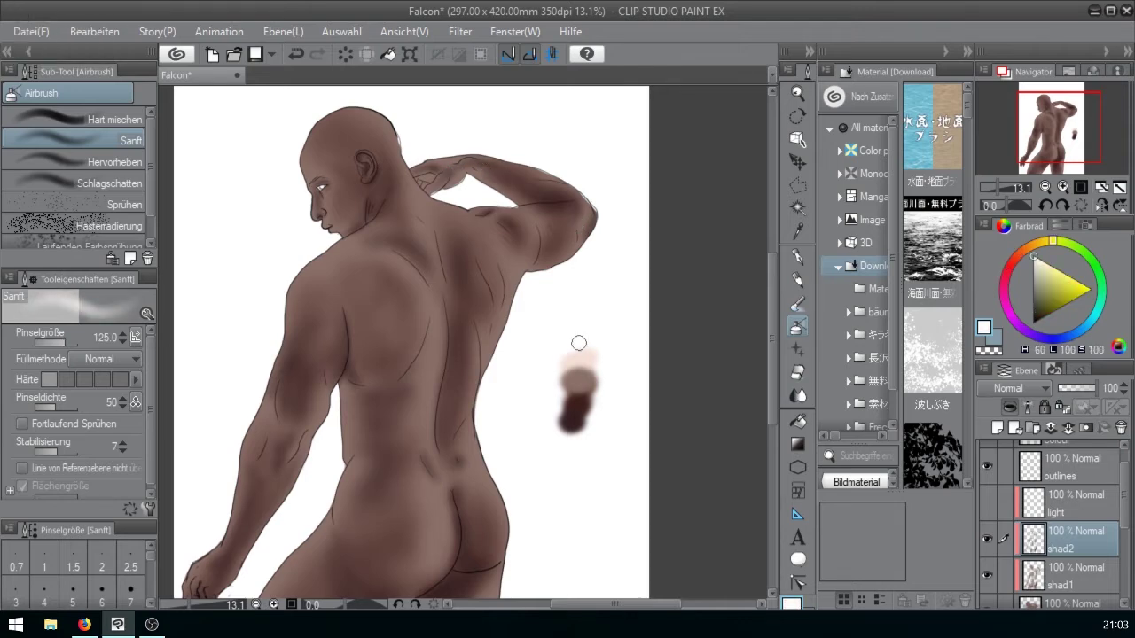
click(1068, 508)
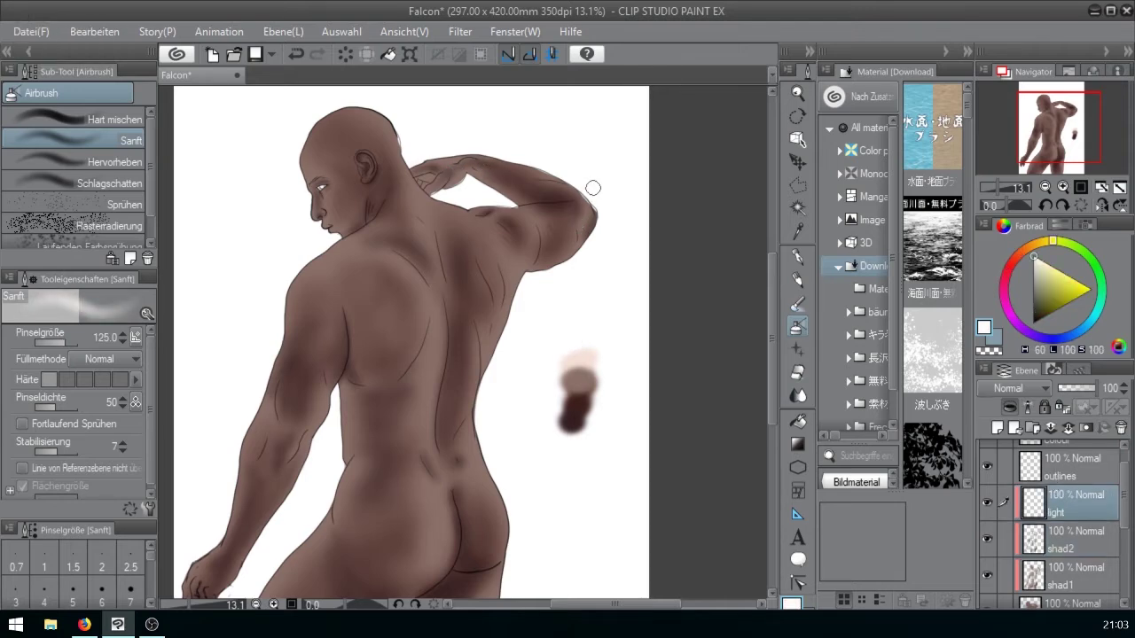
key(bracketleft)
key(bracketleft)
key(bracketleft)
key(bracketright)
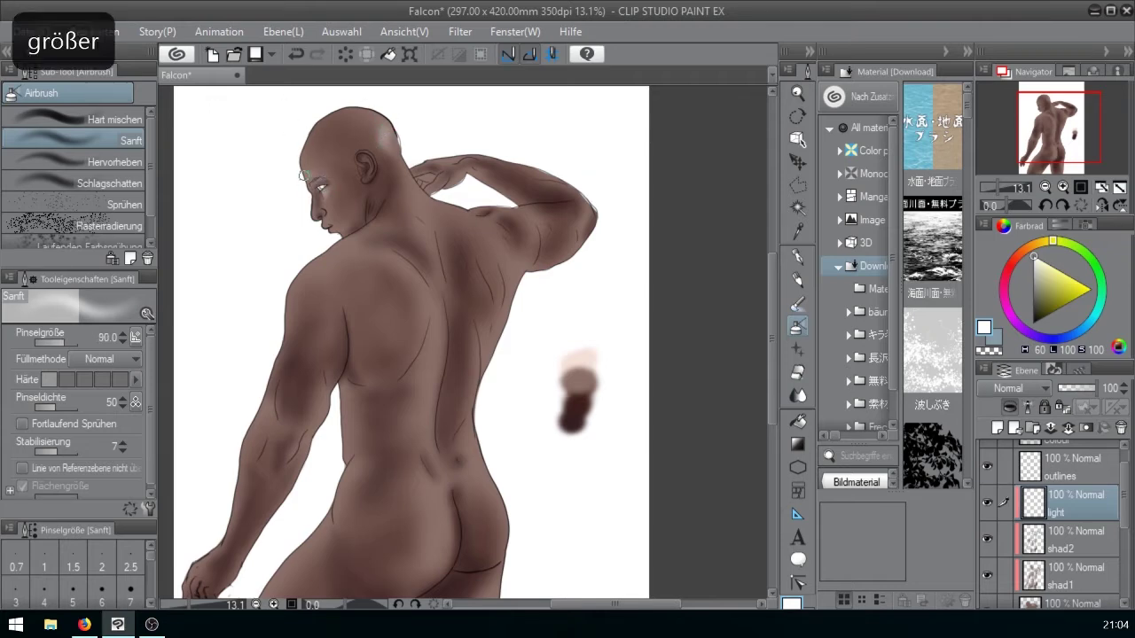
- Add light to the face with the airbrush at size 50 and to the near shoulder blade at size 100
key(bracketleft)
key(bracketleft)
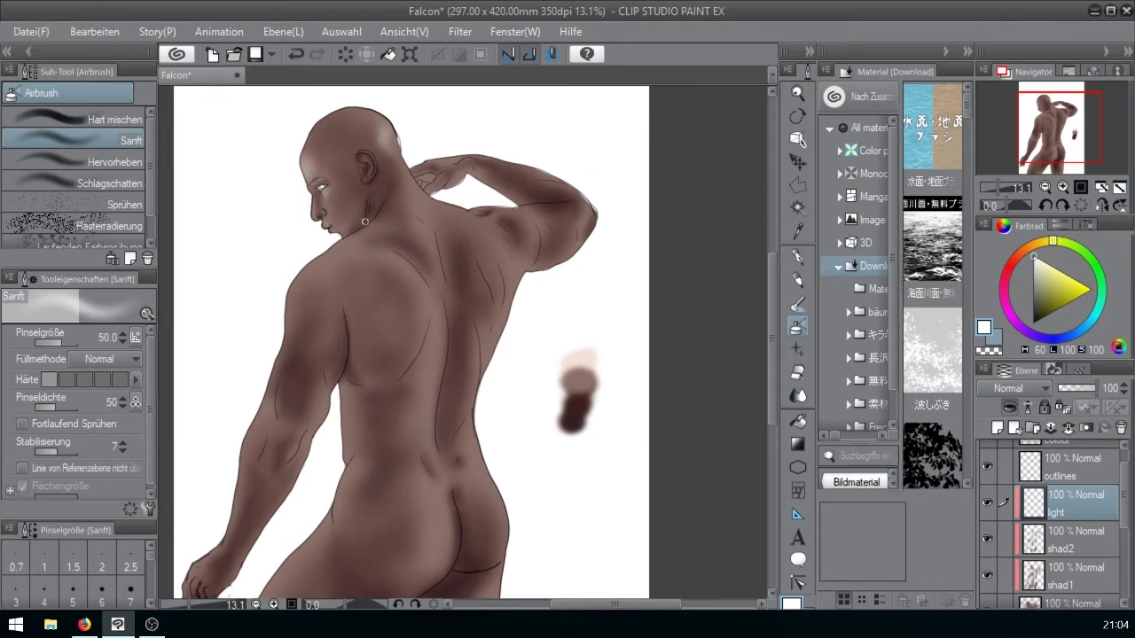
key(bracketright)
key(bracketleft)
key(bracketleft)
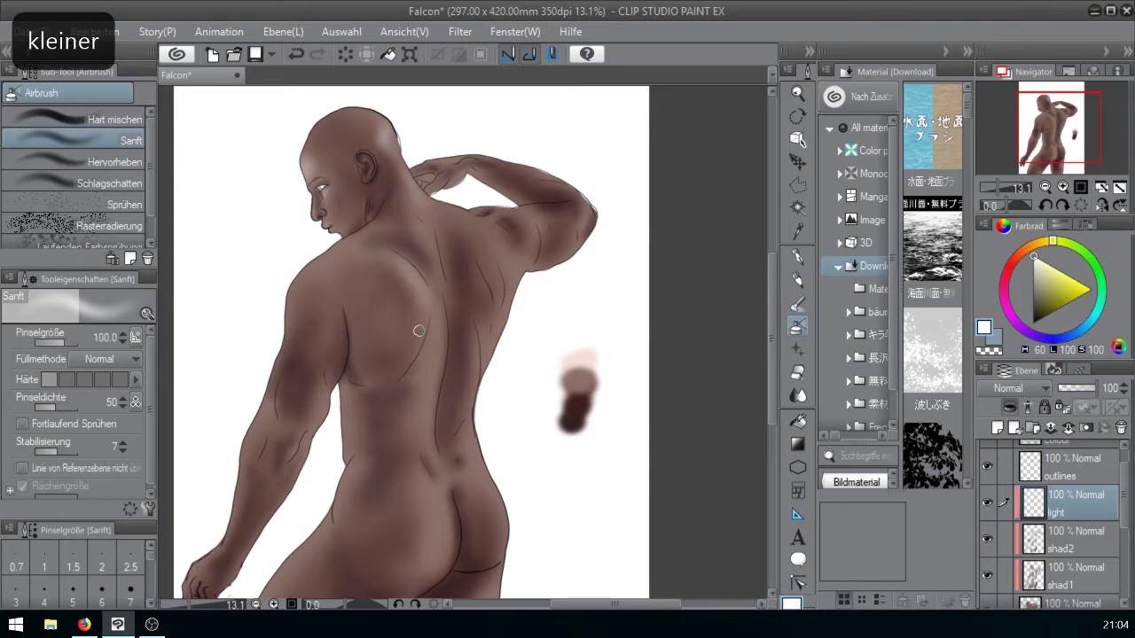
- Add highlights on the far shoulder blade and down the far side of the back, starting with the airbrush at size 80
key(bracketleft)
key(bracketleft)
key(bracketleft)
drag(468, 259, 471, 282)
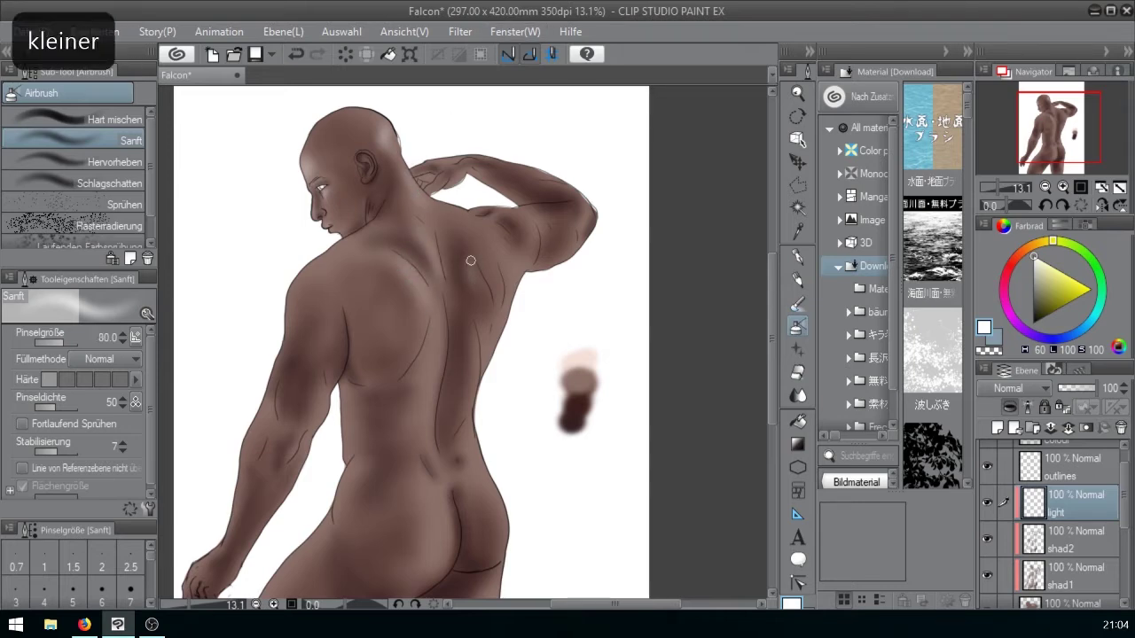
key(bracketright)
drag(473, 330, 474, 388)
- Highlight the lowered arm, using the airbrush at size 125 for the upper arm and size 60 for the elbow and forearm
key(bracketright)
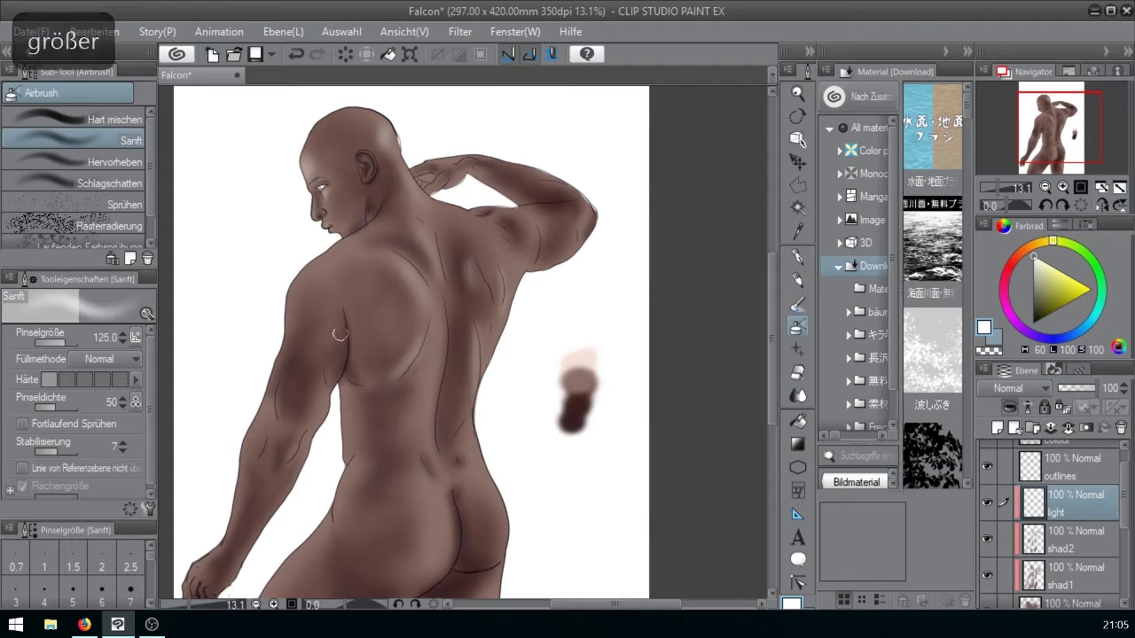
key(bracketleft)
key(bracketleft)
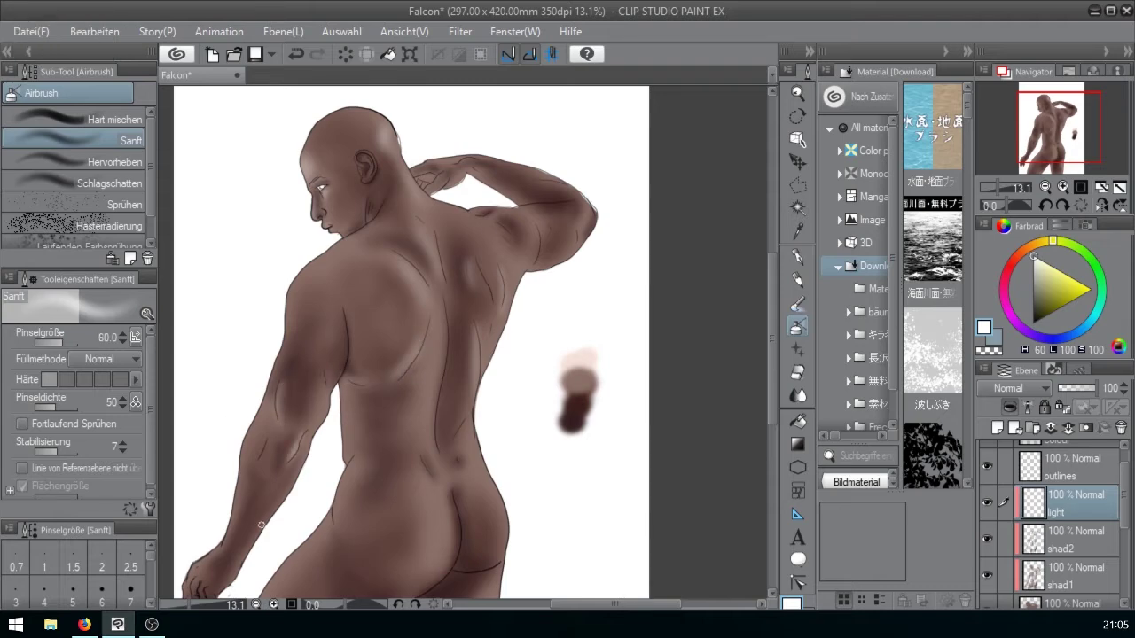
- Add light along the spine and the far side of the torso, and around the lower-back dimples at airbrush size 90
drag(1035, 141, 1036, 153)
mouse_move(468, 270)
mouse_down()
mouse_move(458, 378)
mouse_move(422, 305)
mouse_move(436, 384)
mouse_move(464, 417)
mouse_move(483, 338)
mouse_up()
key(bracketright)
key(bracketright)
key(bracketright)
key(bracketright)
drag(540, 200, 506, 281)
key(bracketleft)
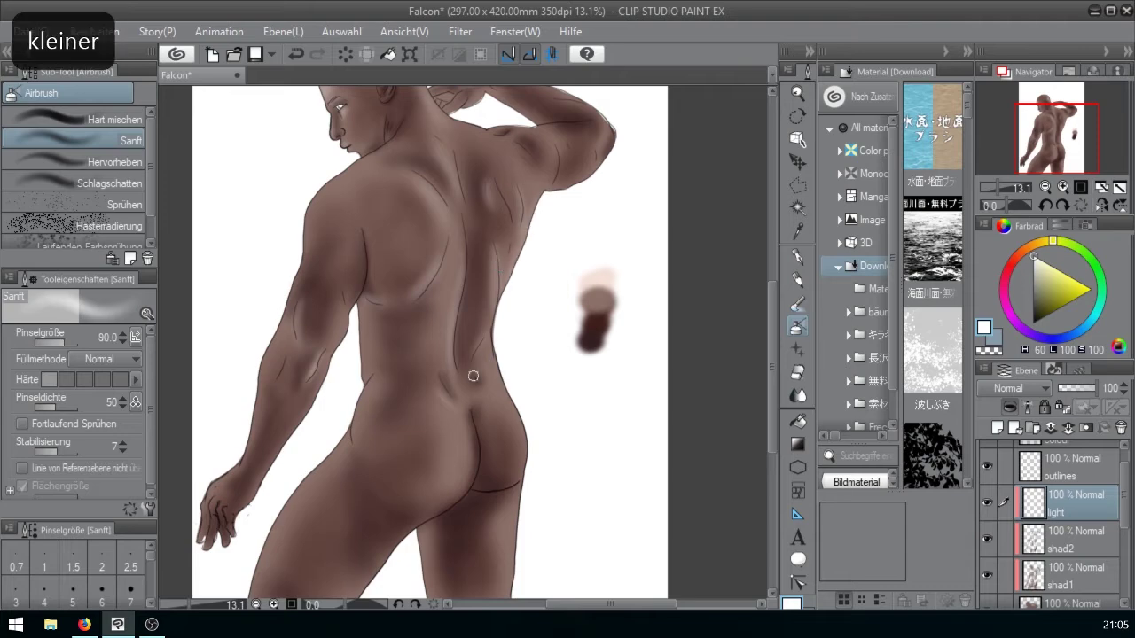
- Paint soft highlights on both buttocks with the airbrush at about size 125
key(bracketright)
key(bracketright)
key(bracketright)
key(bracketleft)
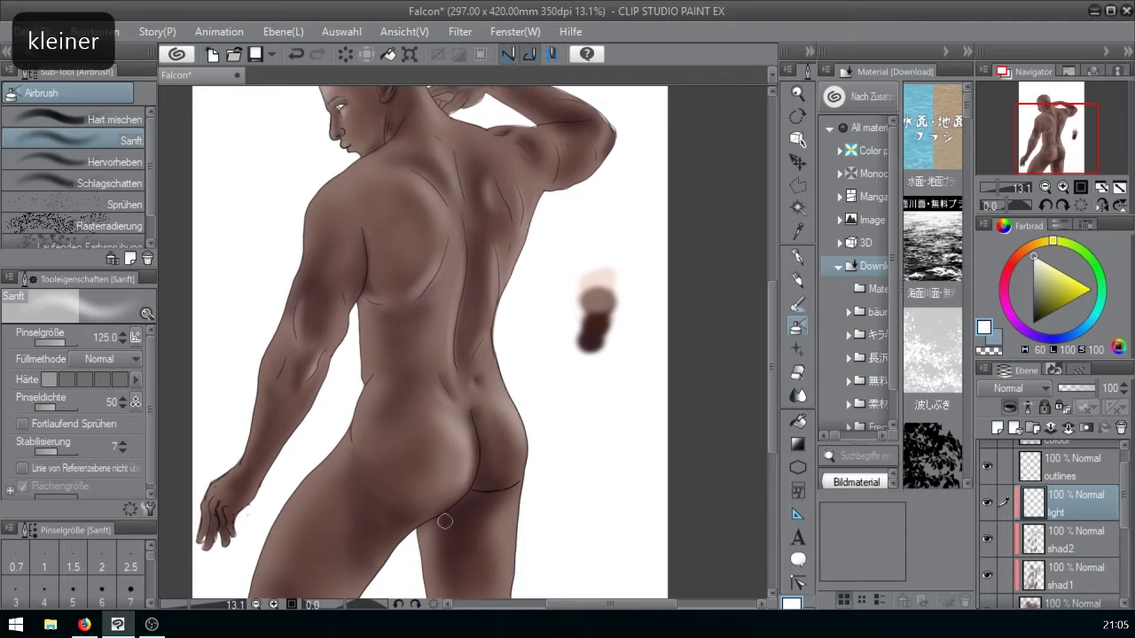
- Highlight the wrist and the back of the lowered hand with the airbrush at size 70
click(1042, 156)
key(bracketleft)
key(bracketleft)
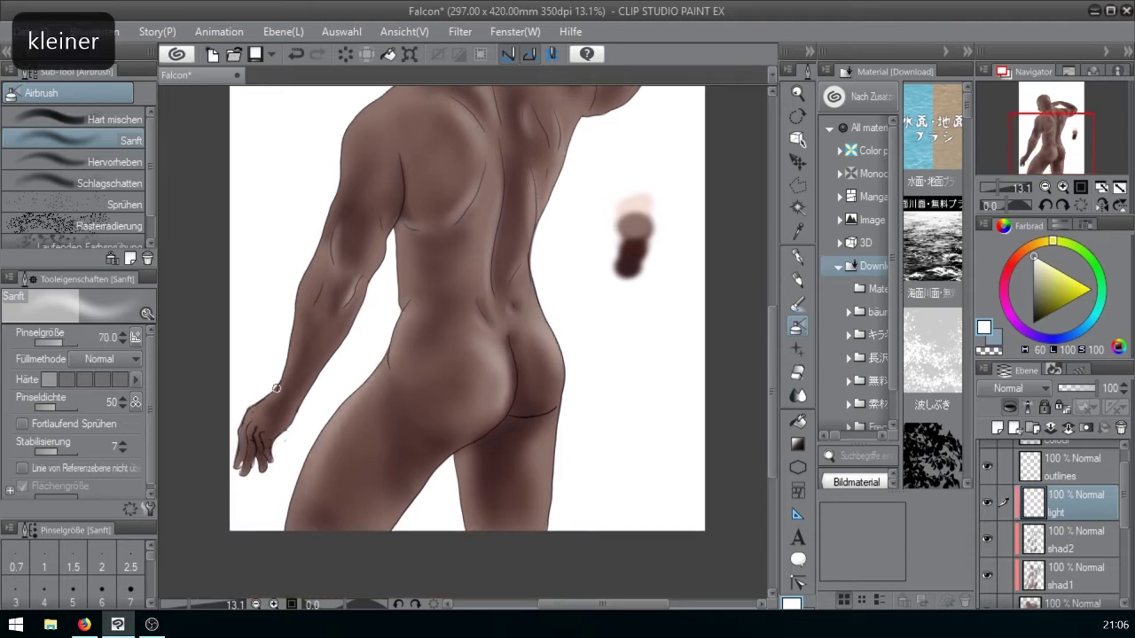
drag(256, 431, 257, 460)
- Enlarge the airbrush and add light along the outer edge of the far thigh
key(bracketright)
key(bracketright)
key(bracketright)
key(bracketright)
key(bracketright)
key(bracketright)
drag(557, 426, 549, 502)
- Reduce the airbrush to size 50 and add highlights along the raised forearm
click(1059, 121)
key(bracketleft)
key(bracketleft)
key(bracketleft)
key(bracketleft)
key(bracketleft)
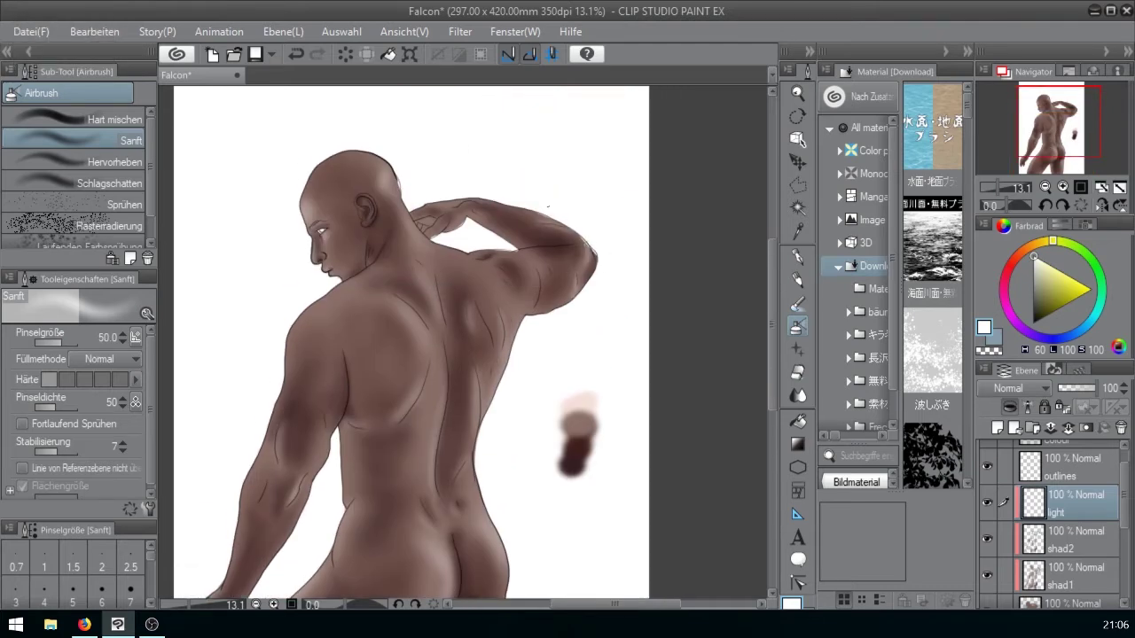
- Highlight the raised arm and the hand behind the head with the airbrush at size 70, then reduce it to 45
key(bracketright)
key(bracketright)
key(bracketright)
key(bracketright)
key(bracketleft)
key(bracketleft)
key(bracketleft)
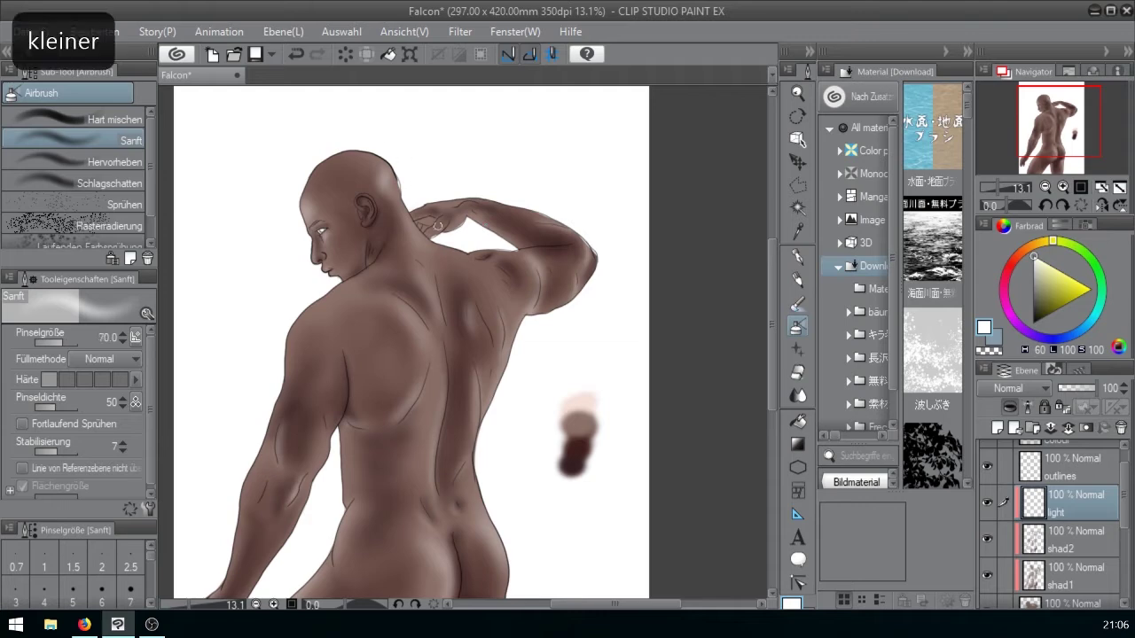
key(bracketleft)
key(bracketleft)
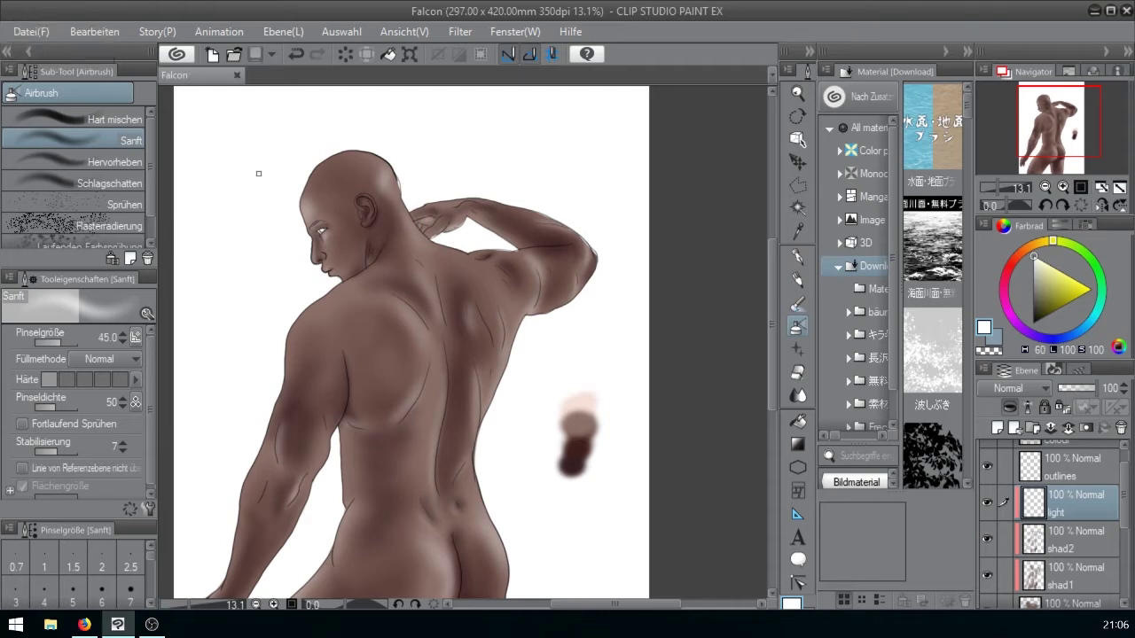
- Sample the light skin tone from the colour swatches beside the figure and enlarge the airbrush to size 125
alt+click(586, 401)
key(bracketright)
key(bracketright)
key(bracketright)
key(bracketright)
key(bracketright)
key(bracketright)
key(bracketright)
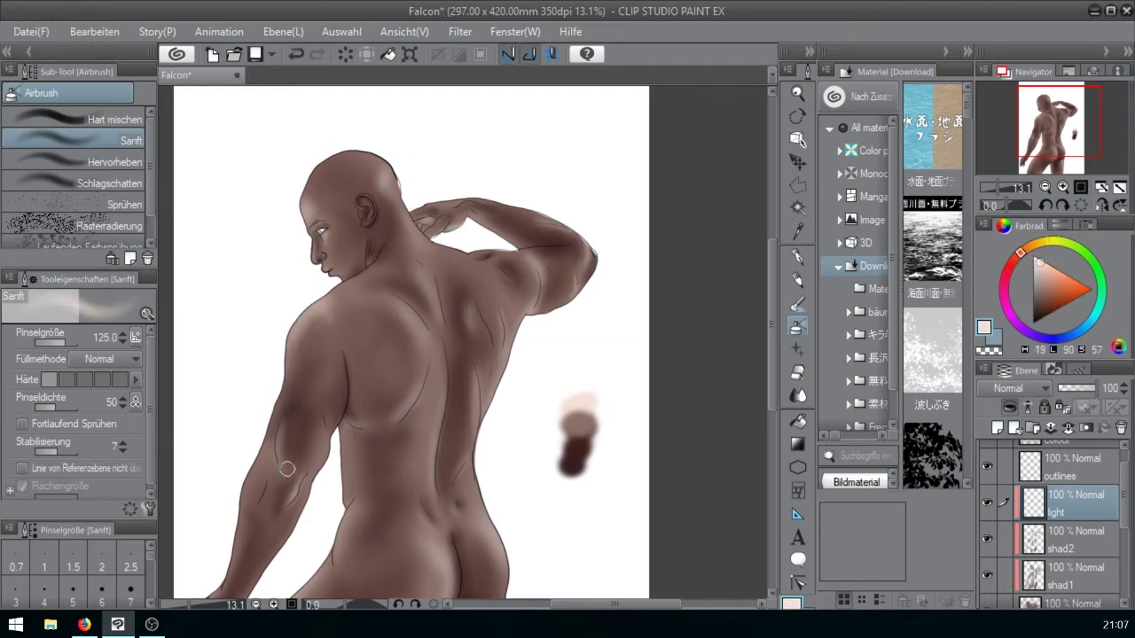
- Try to blend the light on the near shoulder, and undo the stroke
key(j)
drag(336, 297, 307, 335)
key(ctrl+z)
key(j)
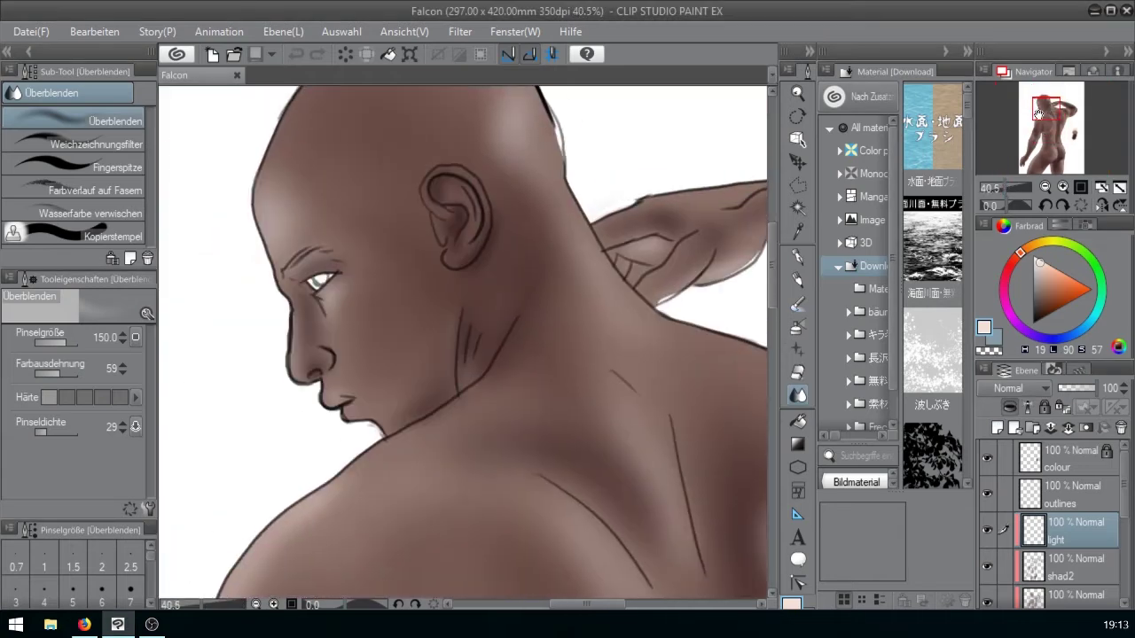
- Add a clipped layer named details directly above shad2 and set its blending mode to Multiply (Multiplizieren)
scroll(1079, 538, down, 2)
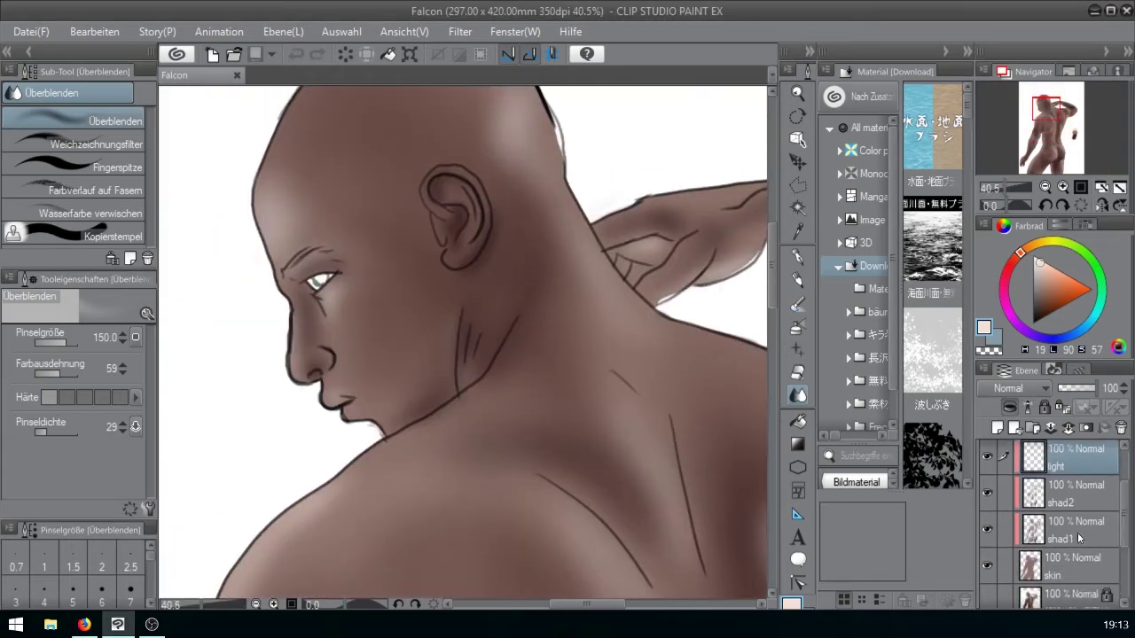
drag(1120, 503, 1117, 492)
click(1067, 530)
click(997, 427)
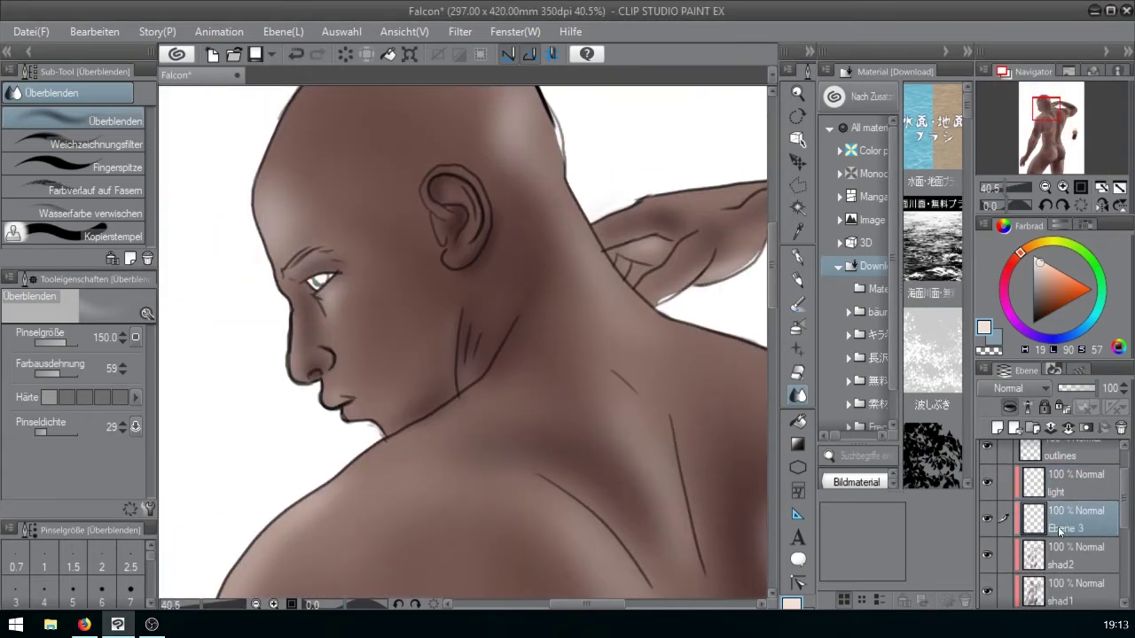
double_click(1059, 530)
text(details)
key(Return)
click(1019, 388)
click(1011, 51)
- Sample the darkest brown swatch and shade around the eye on details with the airbrush, going from size 35 to 17.5
click(797, 327)
click(1071, 126)
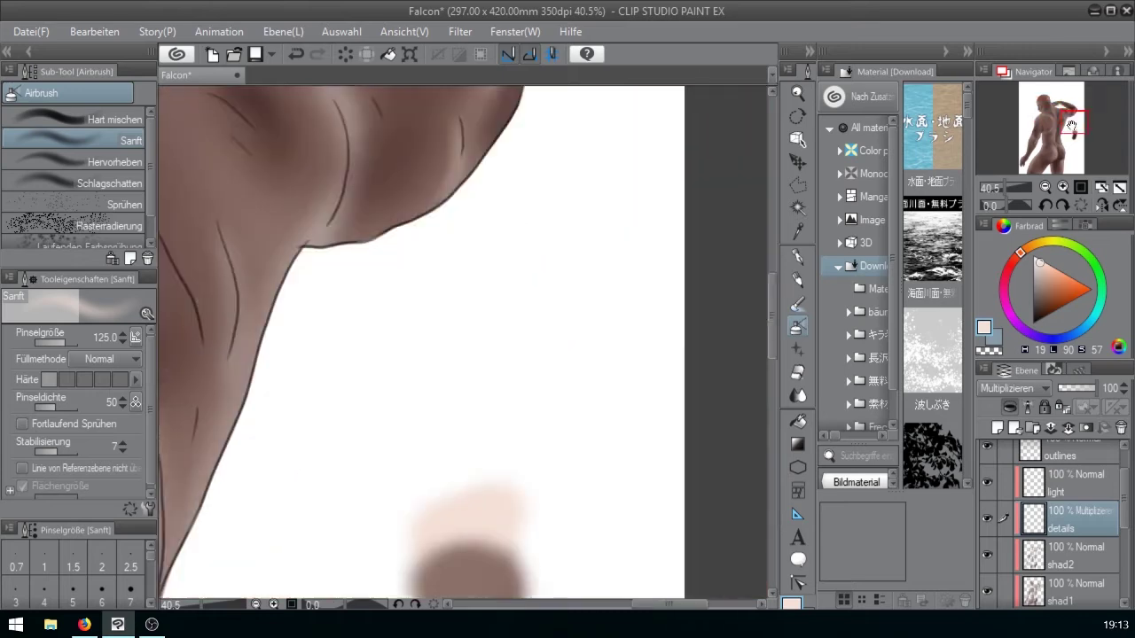
scroll(461, 354, down, 3)
alt+click(545, 443)
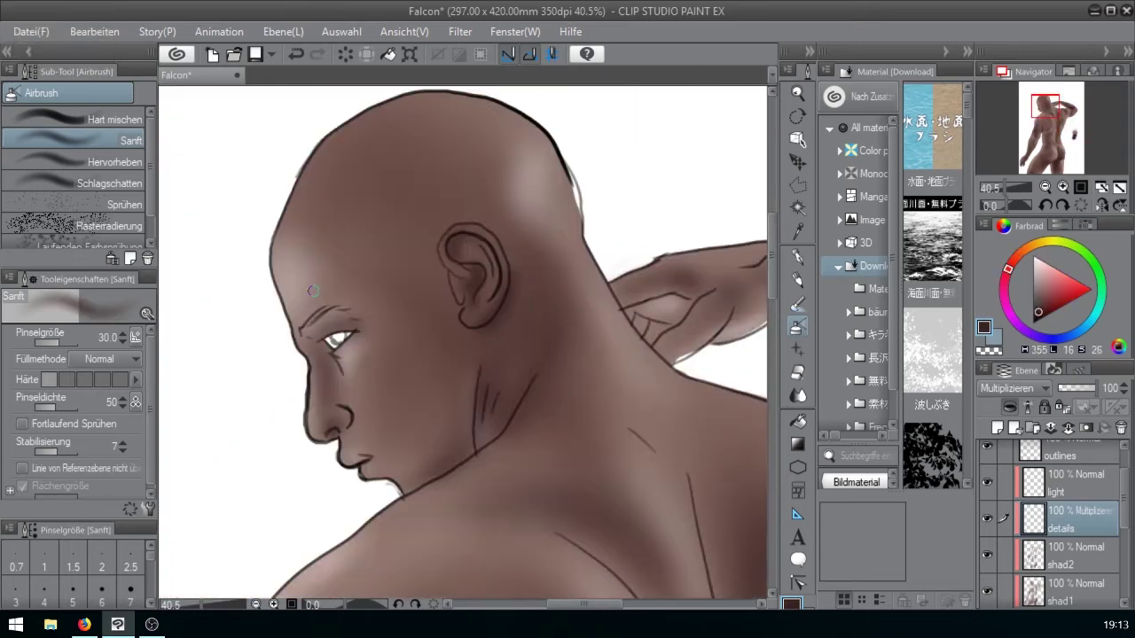
key(bracketright)
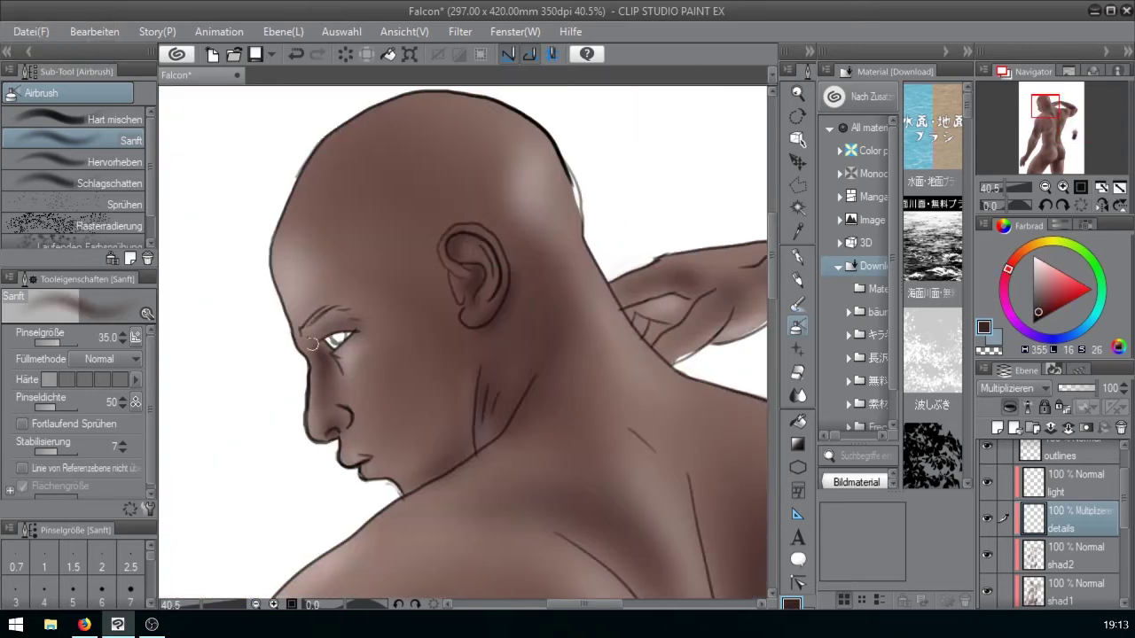
key(bracketleft)
key(bracketleft)
key(bracketleft)
key(bracketleft)
key(bracketleft)
key(bracketright)
- Lower the opacity of the outlines layer and make the details layer active again
click(1092, 456)
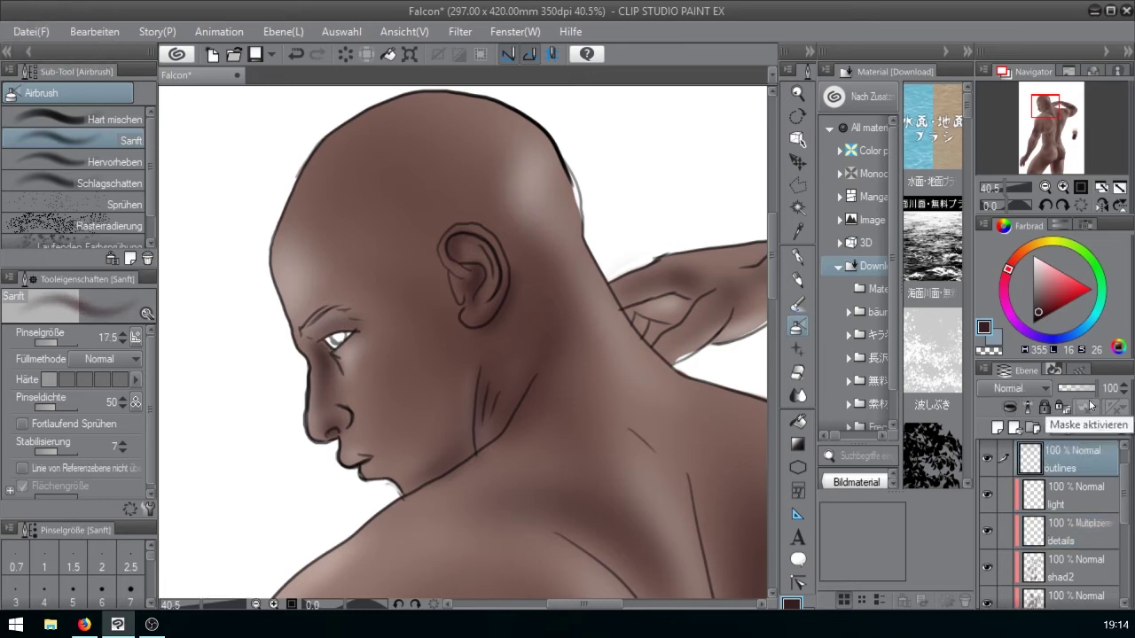
drag(1089, 389, 1071, 390)
click(1093, 529)
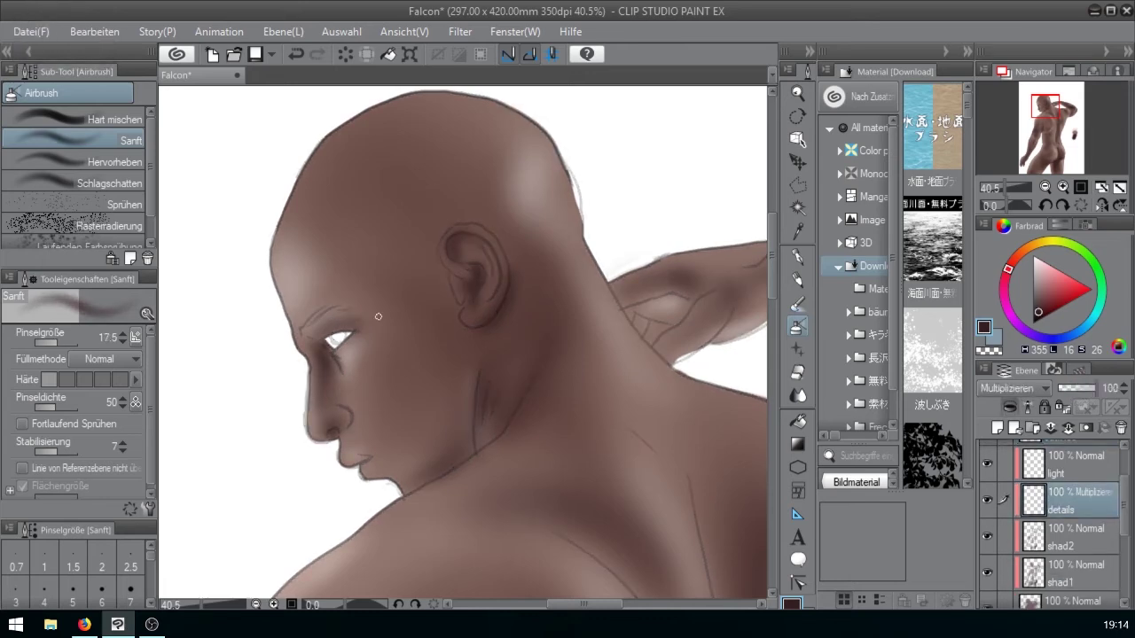
- Darken the nostril and the line between the lips with the airbrush at sizes 8 to 15, undoing unwanted strokes
key(bracketleft)
key(ctrl+z)
key(bracketright)
key(bracketleft)
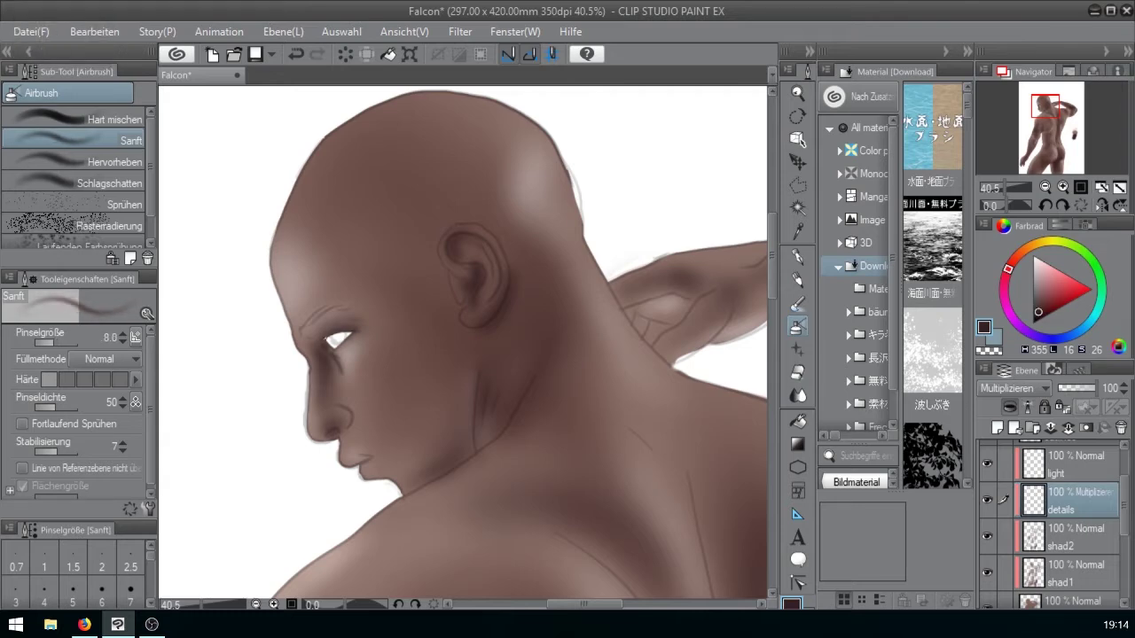
key(ctrl+z)
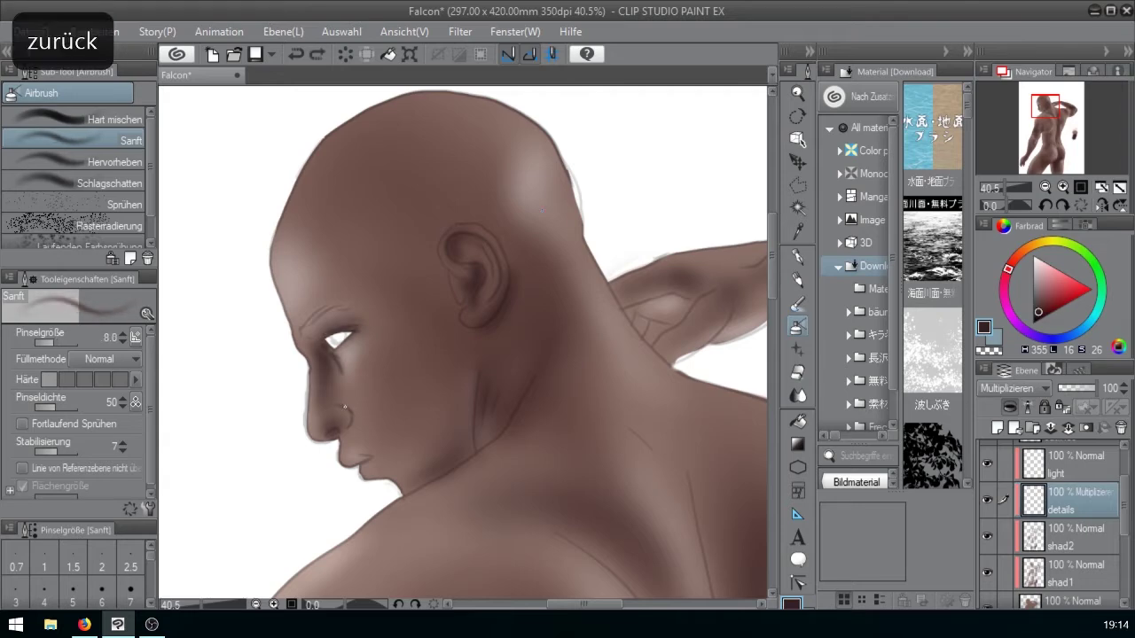
key(bracketright)
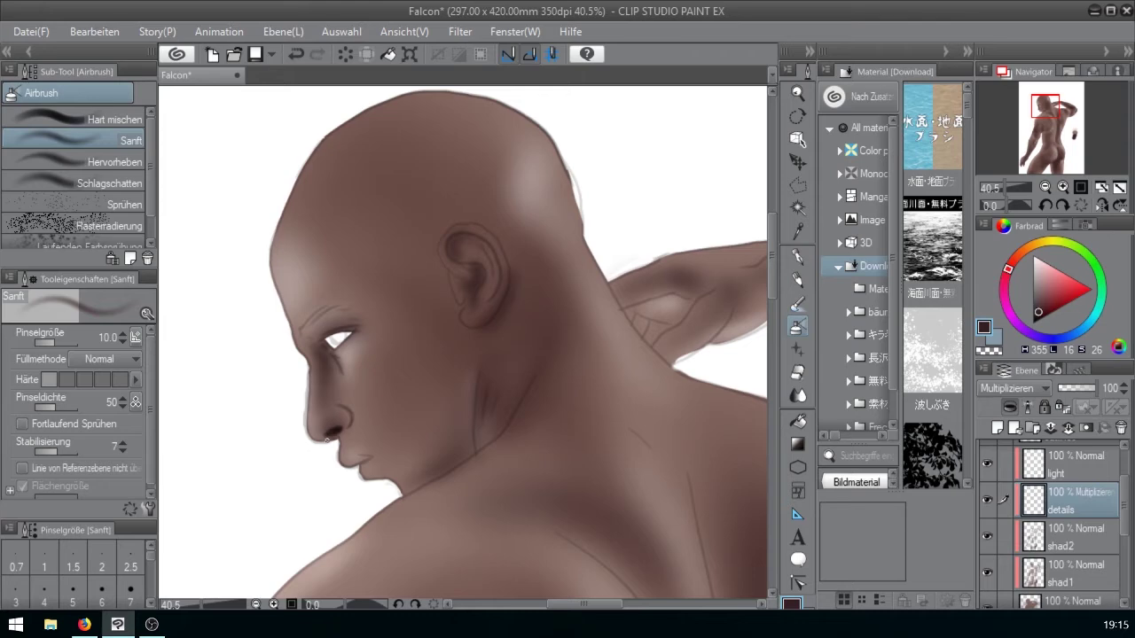
key(bracketright)
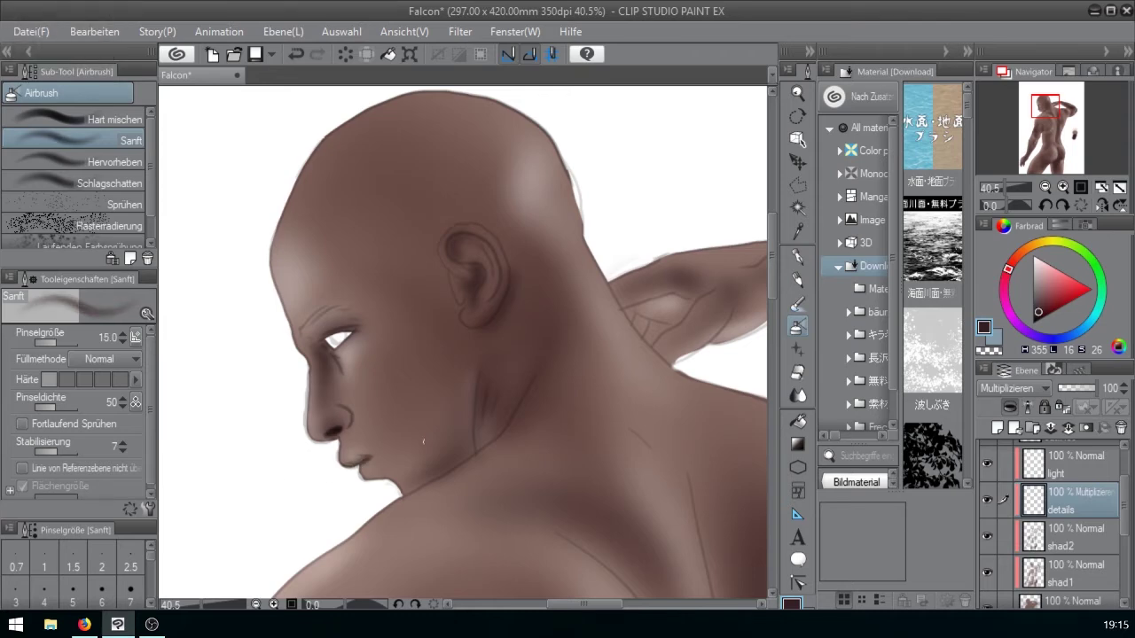
- Soften the shading on the lips with the Blend tool at size 60, and return to the airbrush
key(j)
key(bracketleft)
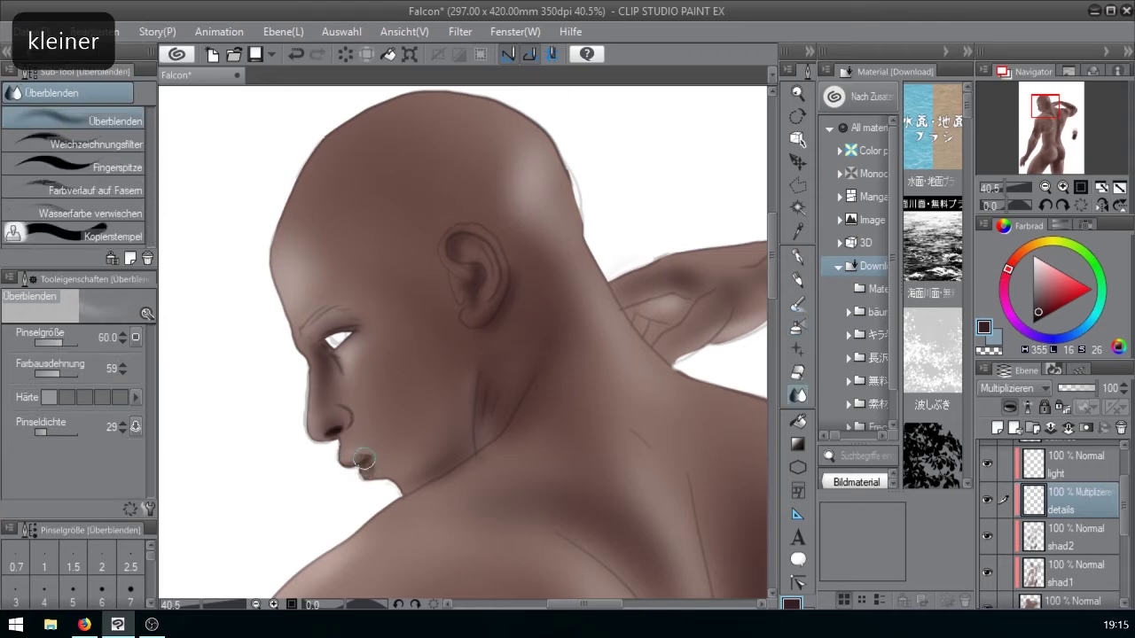
key(b)
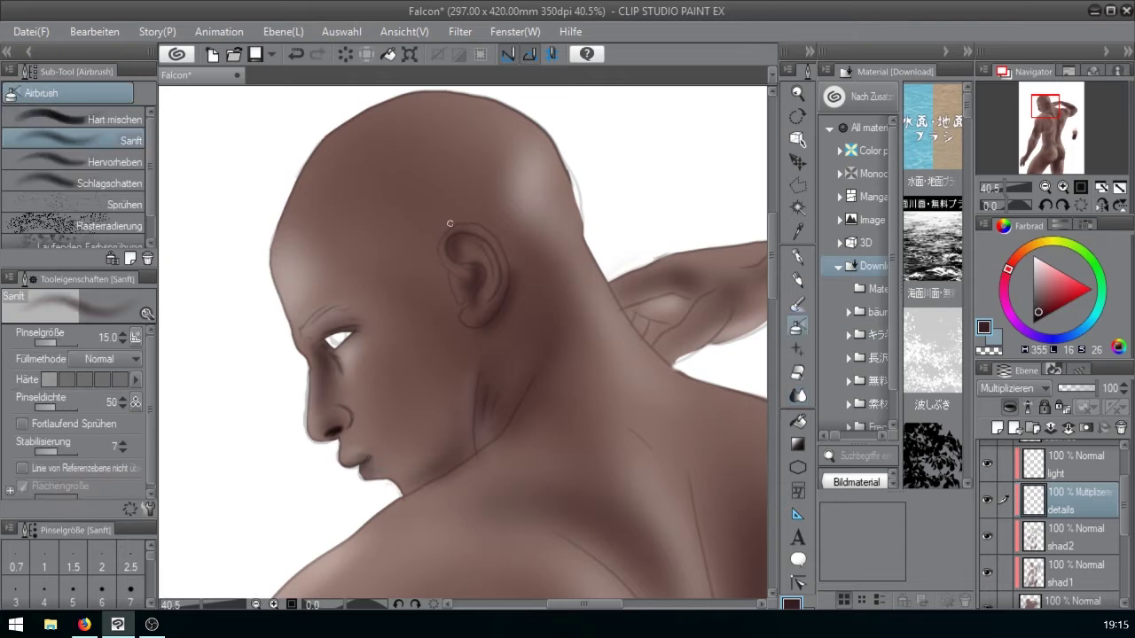
- Darken the upper rim of the ear with the airbrush and soften the shading with the Blend tool at size 35
key(bracketleft)
key(bracketright)
key(bracketright)
key(j)
key(j)
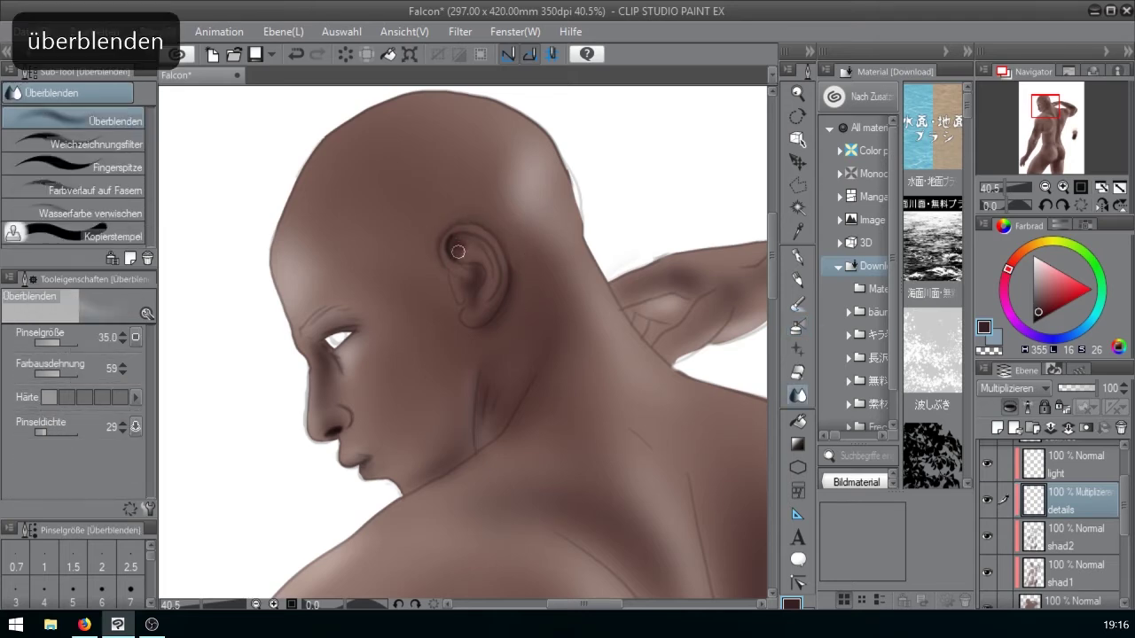
key(bracketleft)
- Deepen the inner folds of the ear with the airbrush, going from size 17.5 down to 9
click(797, 326)
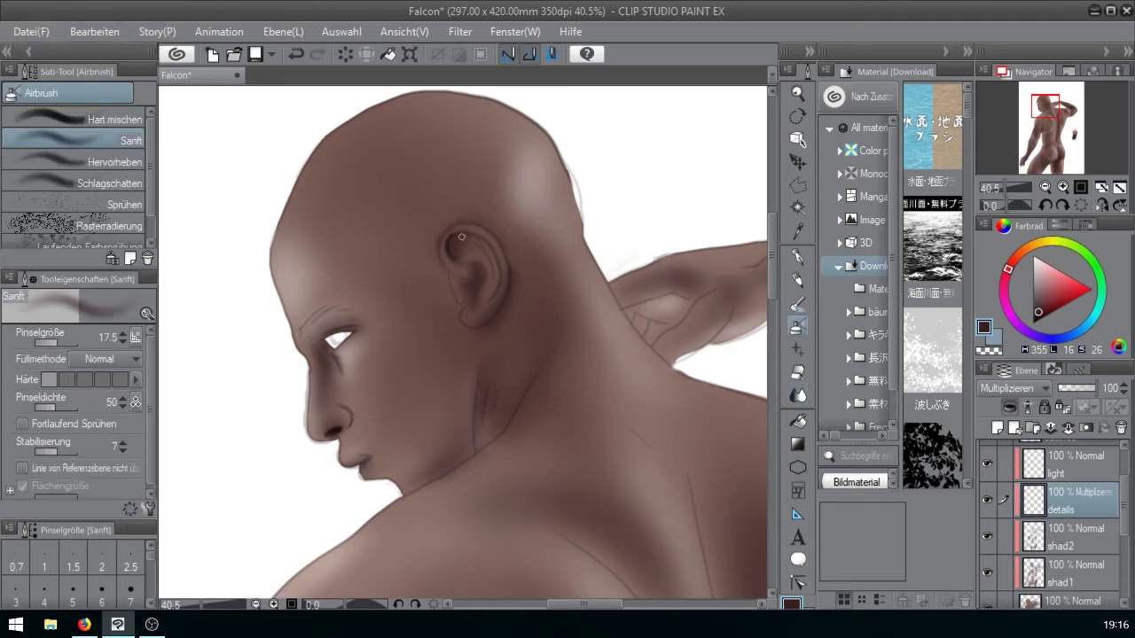
key(bracketleft)
key(bracketright)
key(bracketleft)
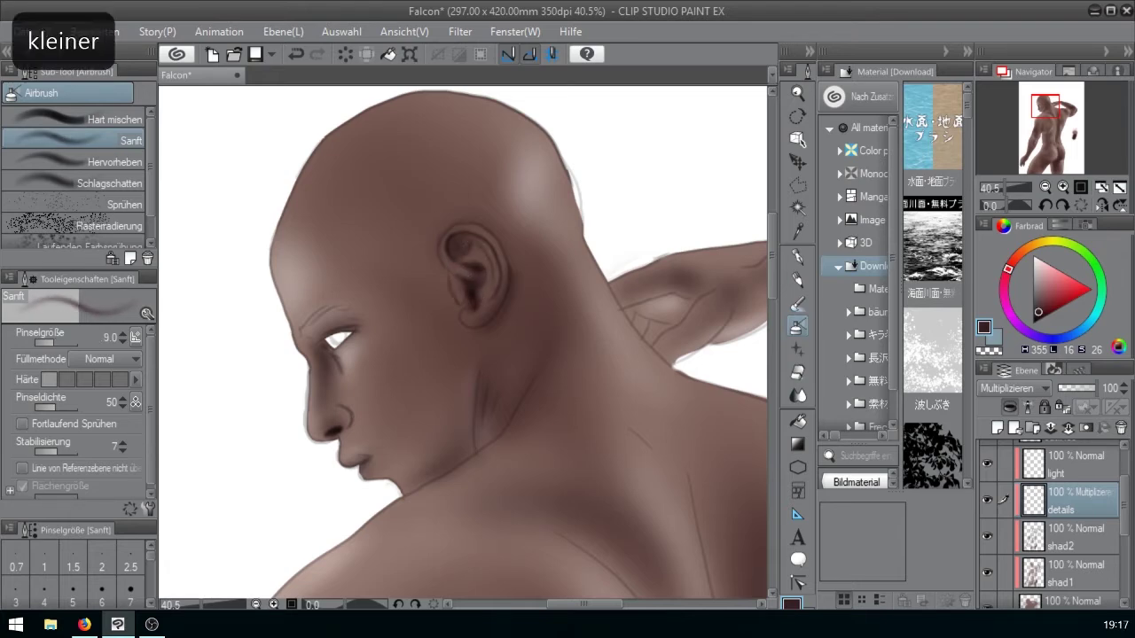
- Darken the shadow under the jaw and the neck crease behind it with the airbrush at sizes 25 and 8
key(bracketright)
key(bracketright)
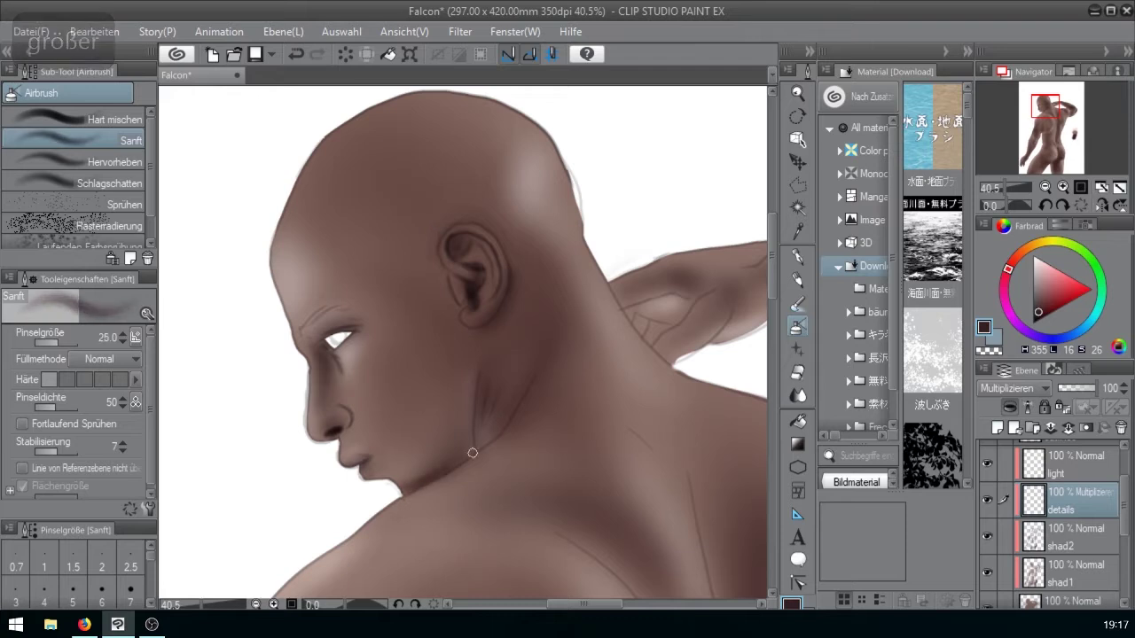
key(bracketleft)
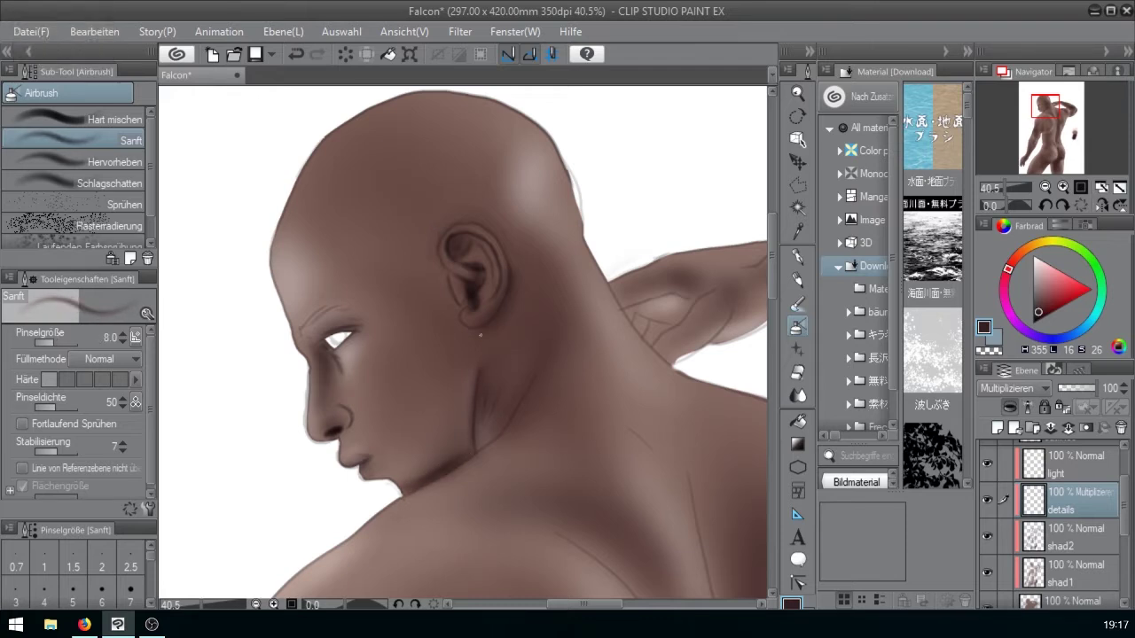
key(bracketright)
key(bracketright)
- Deepen the crease between the lowered arm and the back with the airbrush, going from size 10 to 35
drag(1045, 100, 1041, 122)
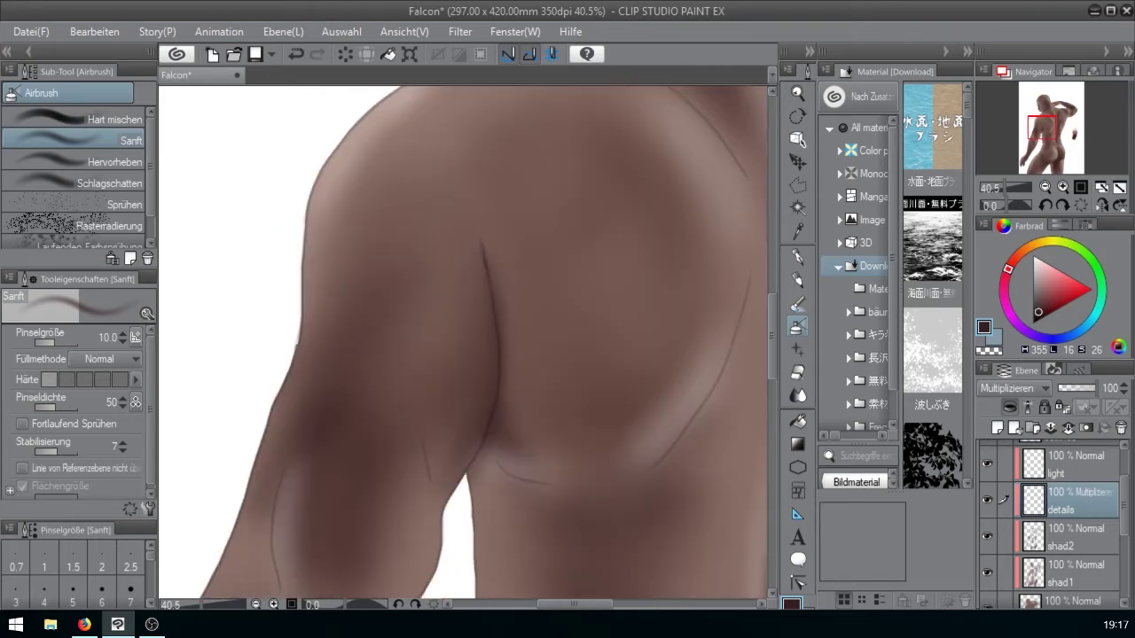
key(bracketright)
key(bracketright)
key(bracketright)
key(bracketright)
key(bracketright)
drag(497, 337, 469, 481)
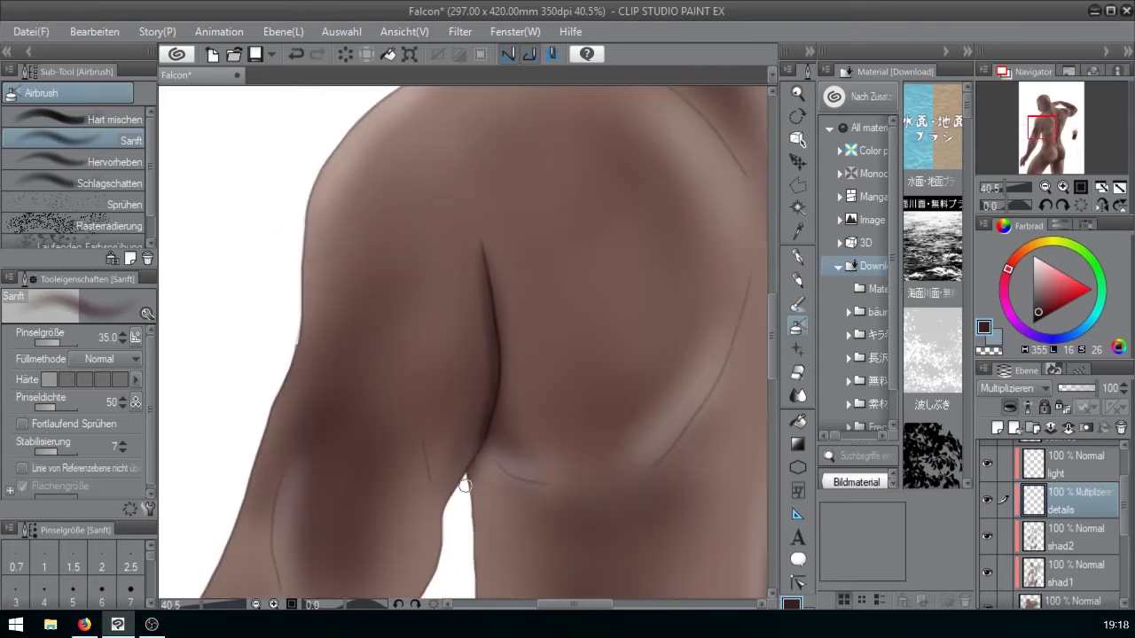
- Soften the shading along the jaw and neck on the details layer with the Blend tool at size 30
key(bracketleft)
key(bracketleft)
key(j)
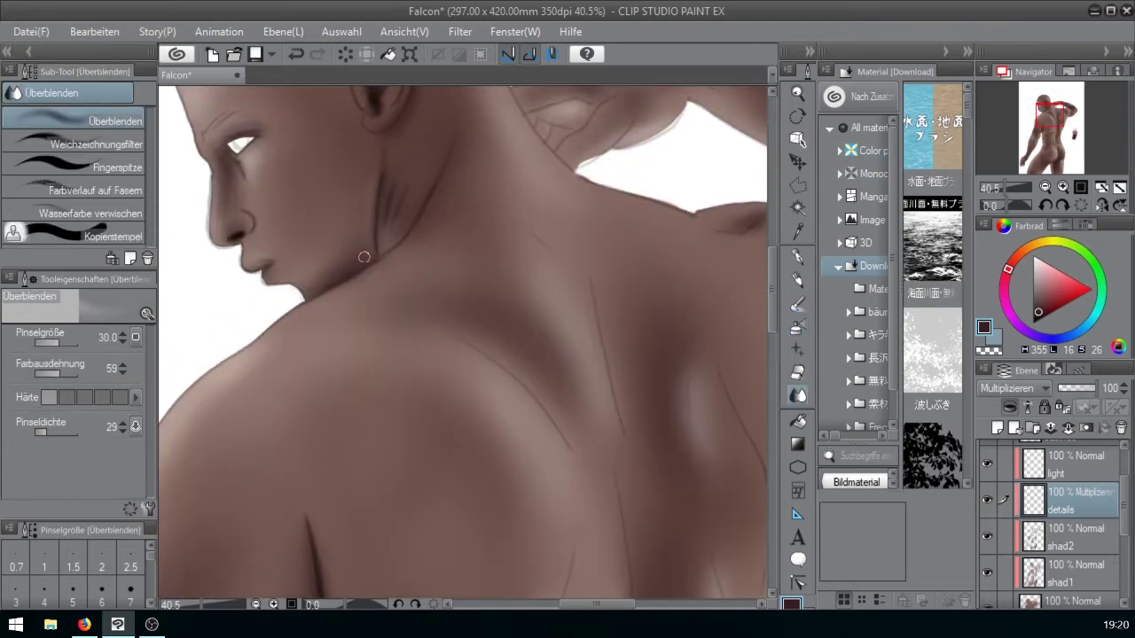
click(1066, 468)
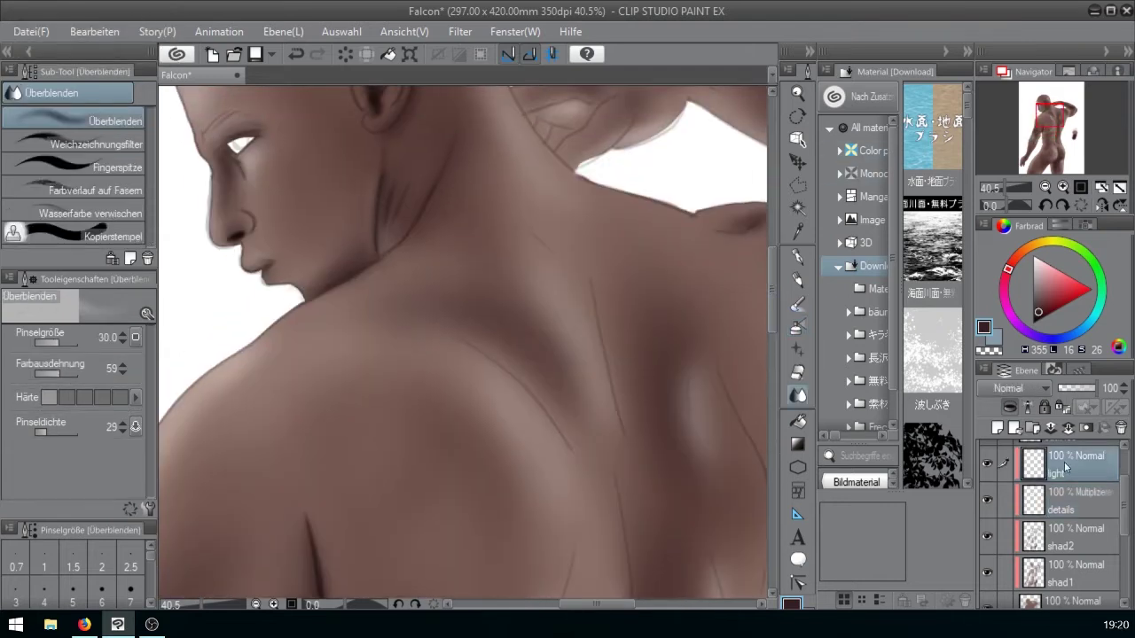
click(1065, 493)
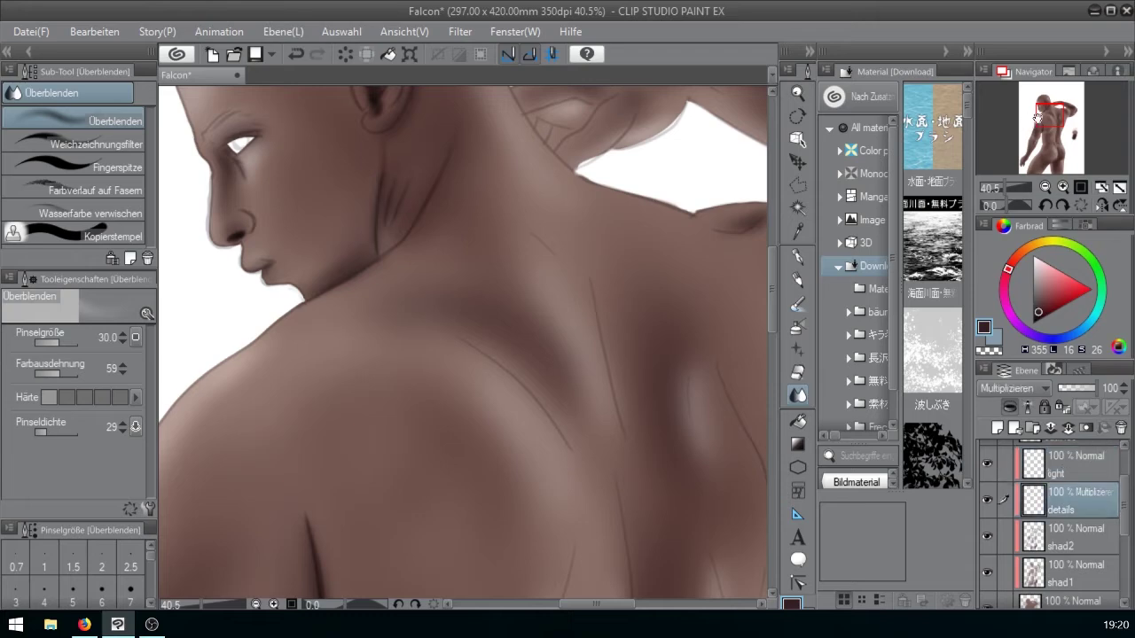
- Shade between the fingers of the lowered hand on the details layer with the airbrush at size 12.5
drag(1049, 117, 1033, 162)
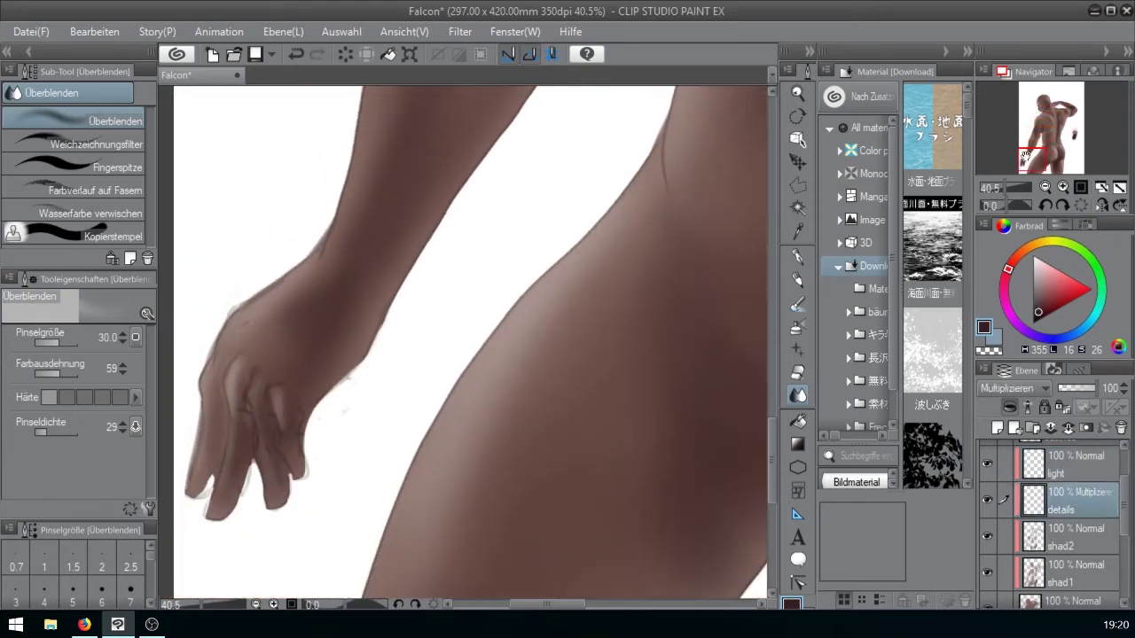
click(797, 328)
key(bracketleft)
key(bracketright)
drag(271, 397, 288, 474)
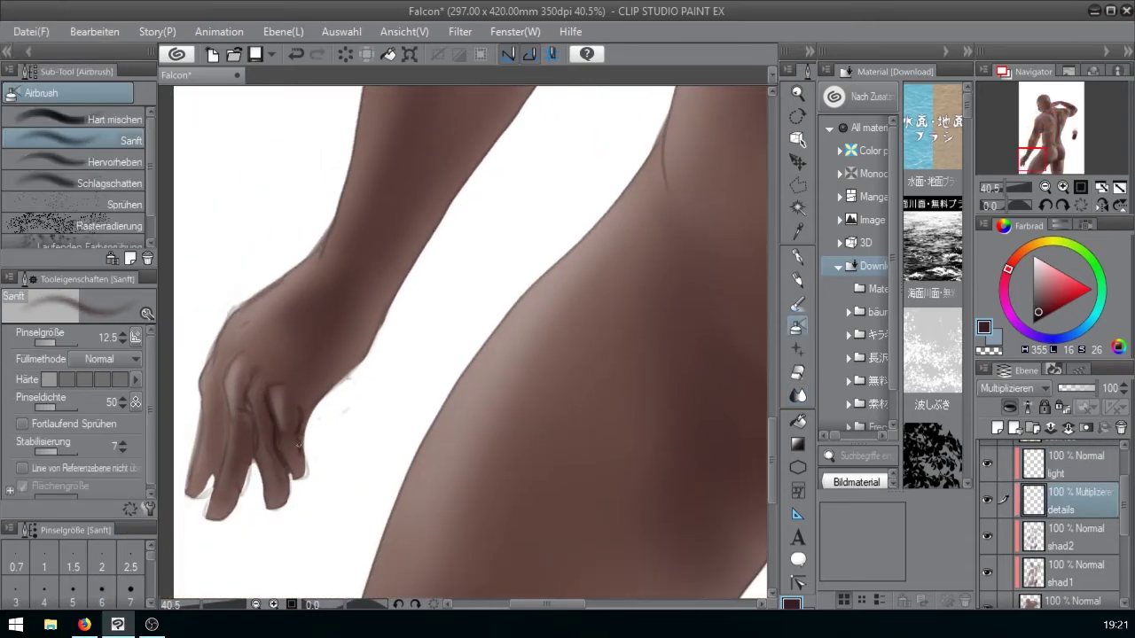
key(bracketright)
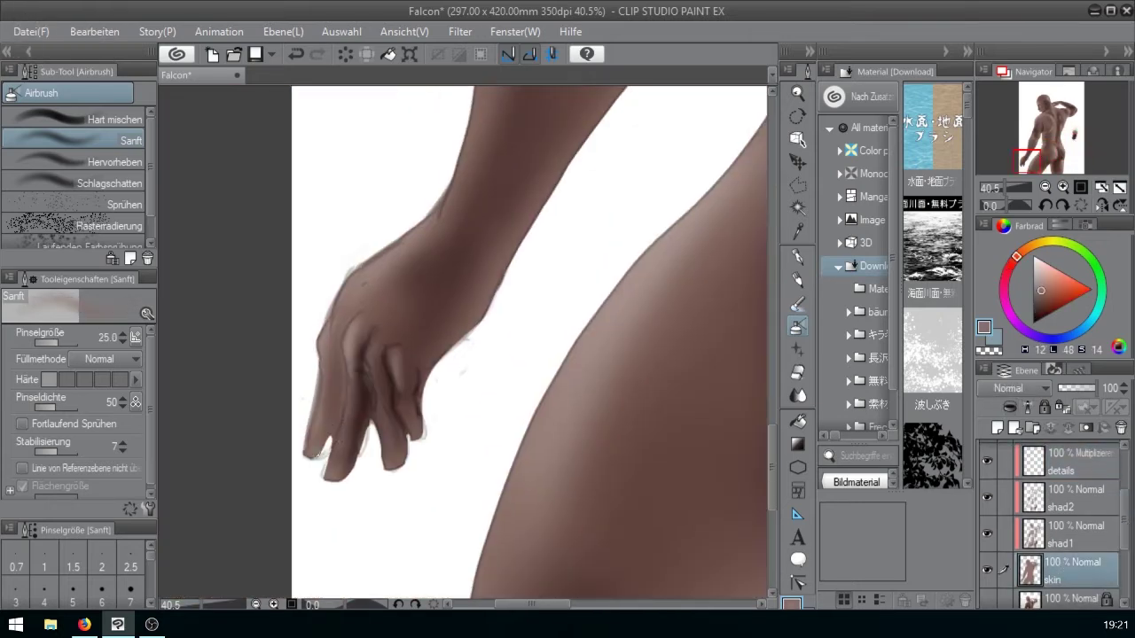
- Darken the fingers of the lowered hand with dark brown on the details layer, using the airbrush at sizes 15 to 35
key(bracketleft)
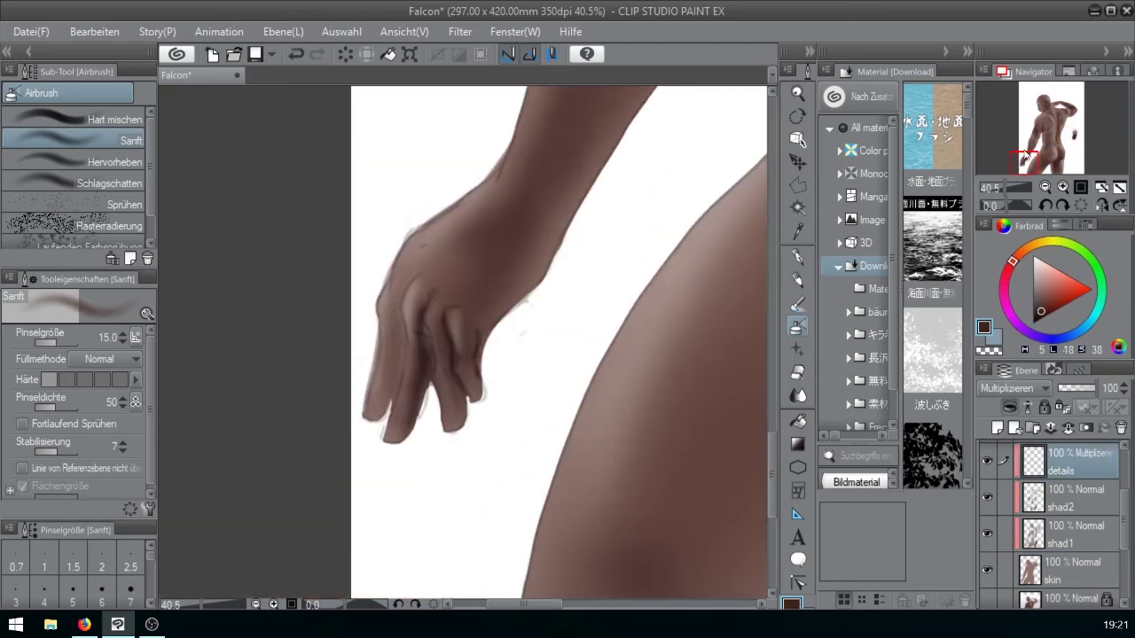
key(bracketright)
key(bracketright)
key(bracketright)
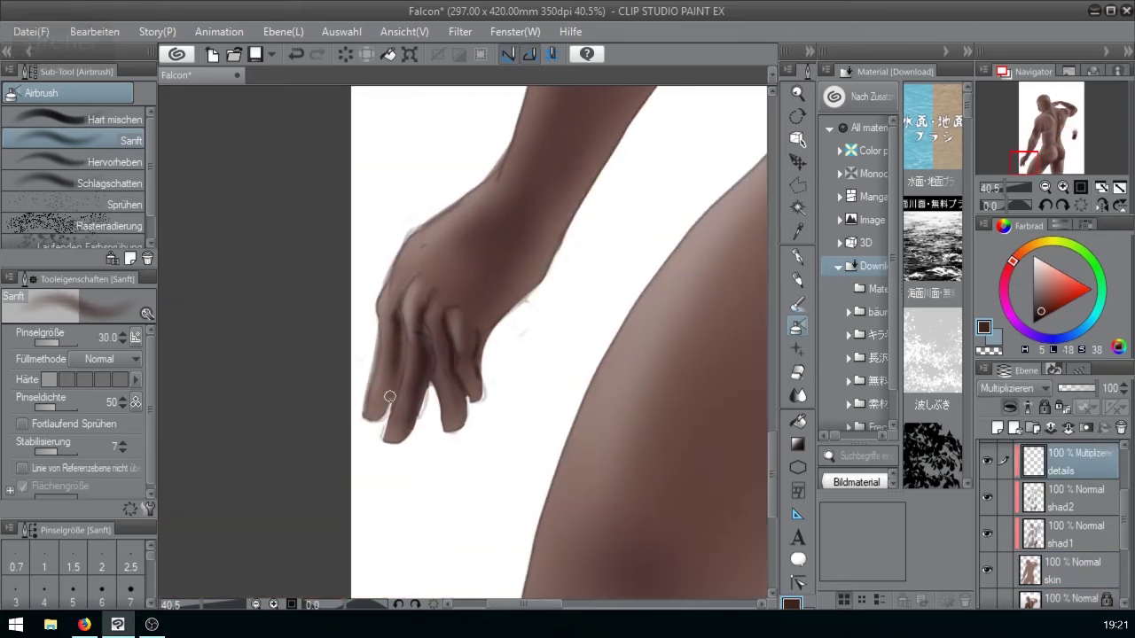
key(bracketright)
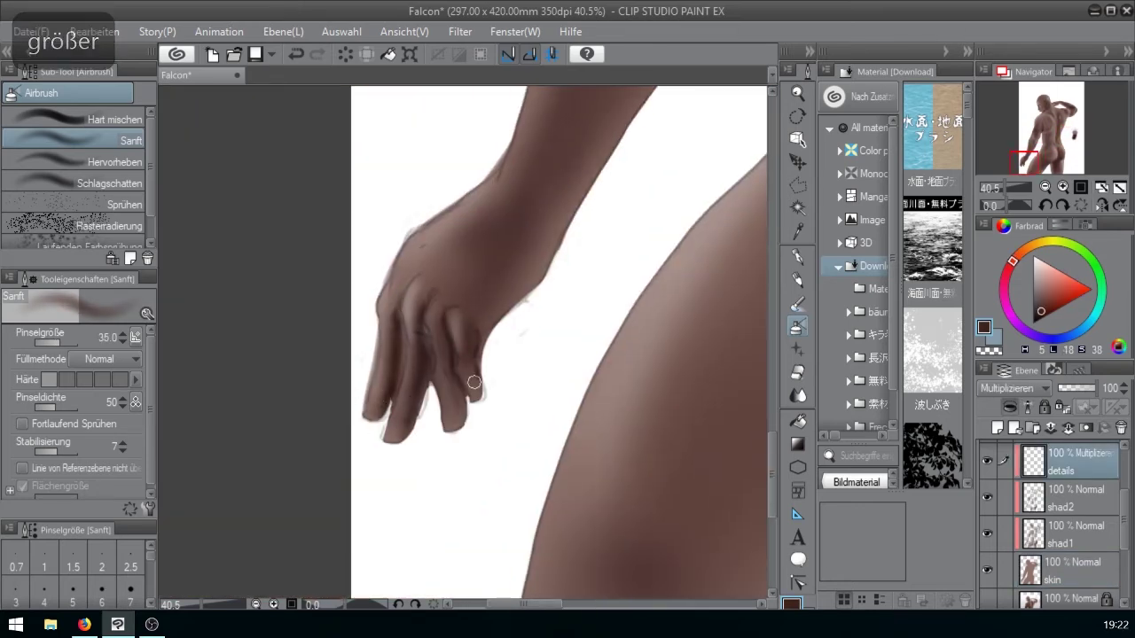
key(bracketleft)
key(bracketleft)
key(bracketleft)
key(bracketright)
key(bracketright)
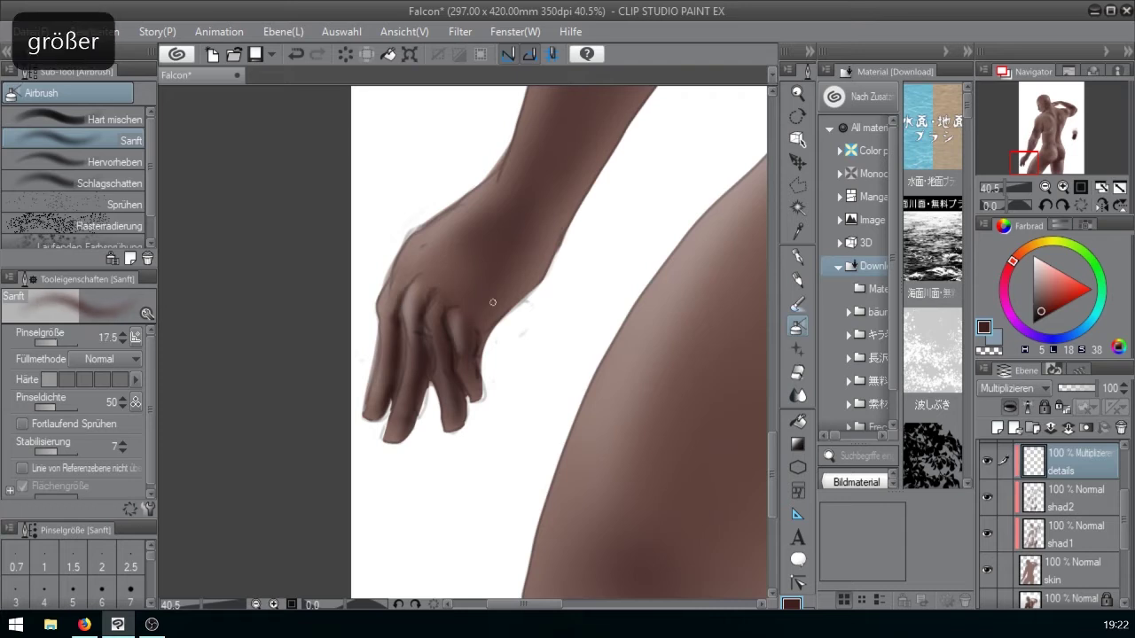
- Clean up the skin layer's edge beside the little finger with the hard-blending eraser at size 17.5
click(1071, 570)
key(e)
key(bracketleft)
key(bracketleft)
key(bracketleft)
key(bracketleft)
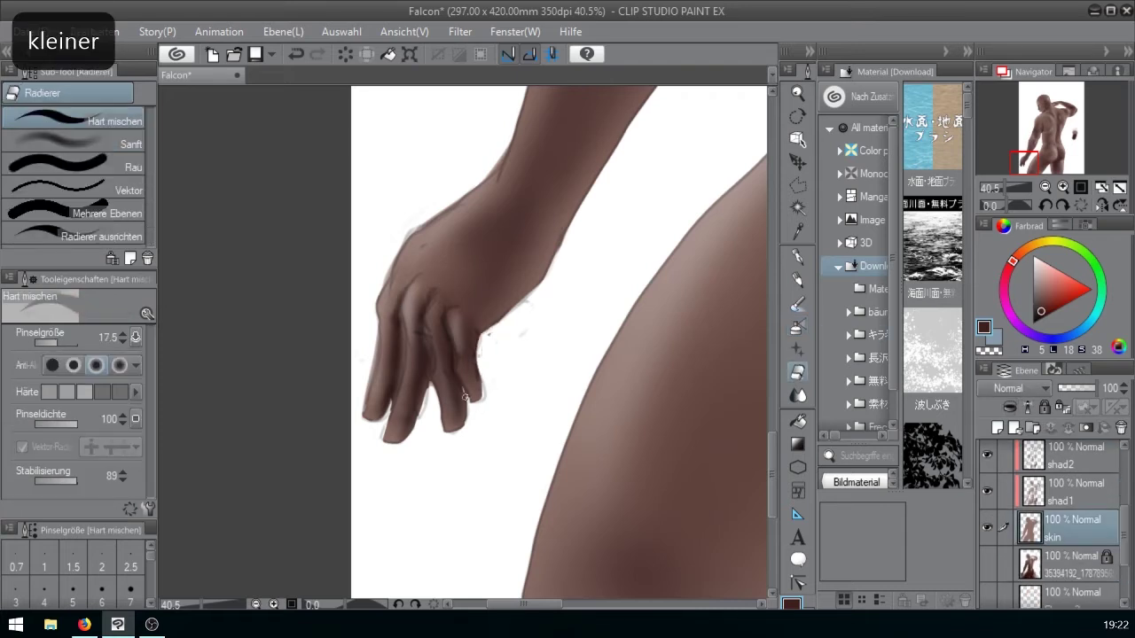
ctrl+shift+click(484, 327)
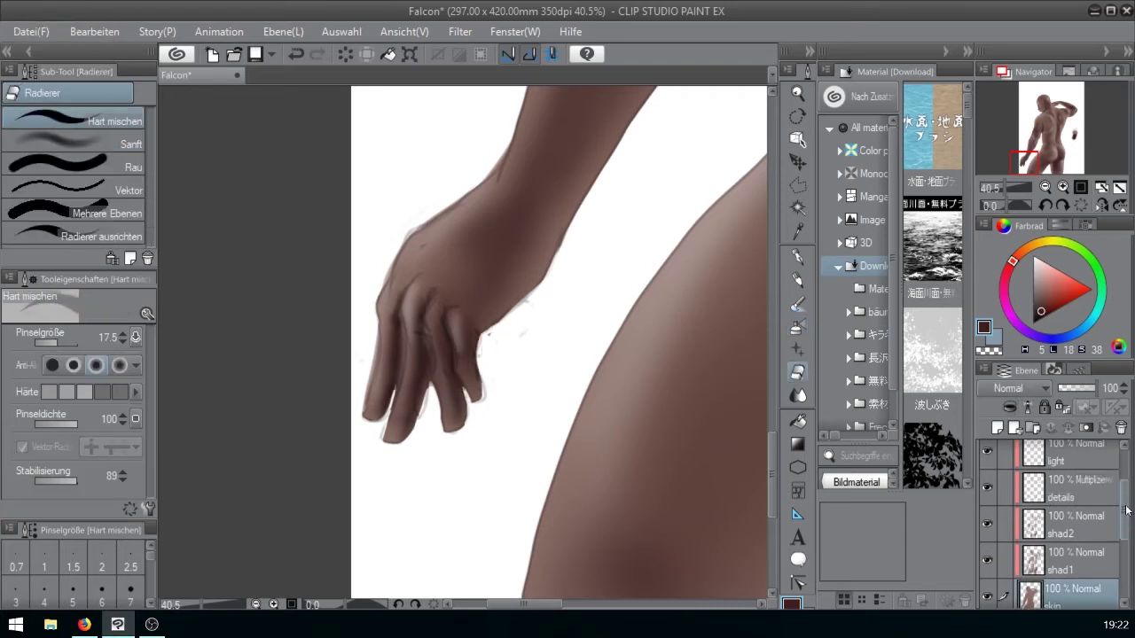
- Shade the back of the lowered hand up to the wrist with the airbrush on details, raising the brush size to 80
key(b)
key(bracketright)
key(bracketright)
key(bracketright)
mouse_move(472, 314)
mouse_down()
mouse_move(524, 275)
mouse_move(542, 225)
mouse_up()
key(bracketright)
key(bracketright)
key(bracketleft)
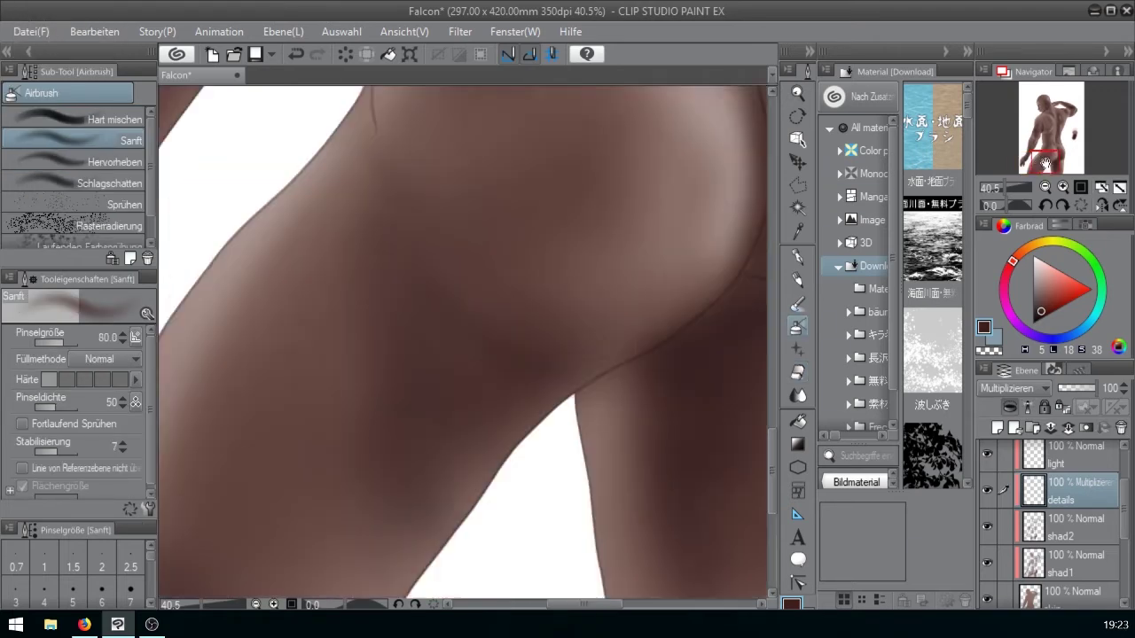
- Darken the cleft between the buttocks with the airbrush and set the brush size to 50
key(bracketleft)
mouse_move(548, 193)
mouse_down()
mouse_move(574, 358)
mouse_move(559, 415)
mouse_up()
key(bracketright)
key(bracketright)
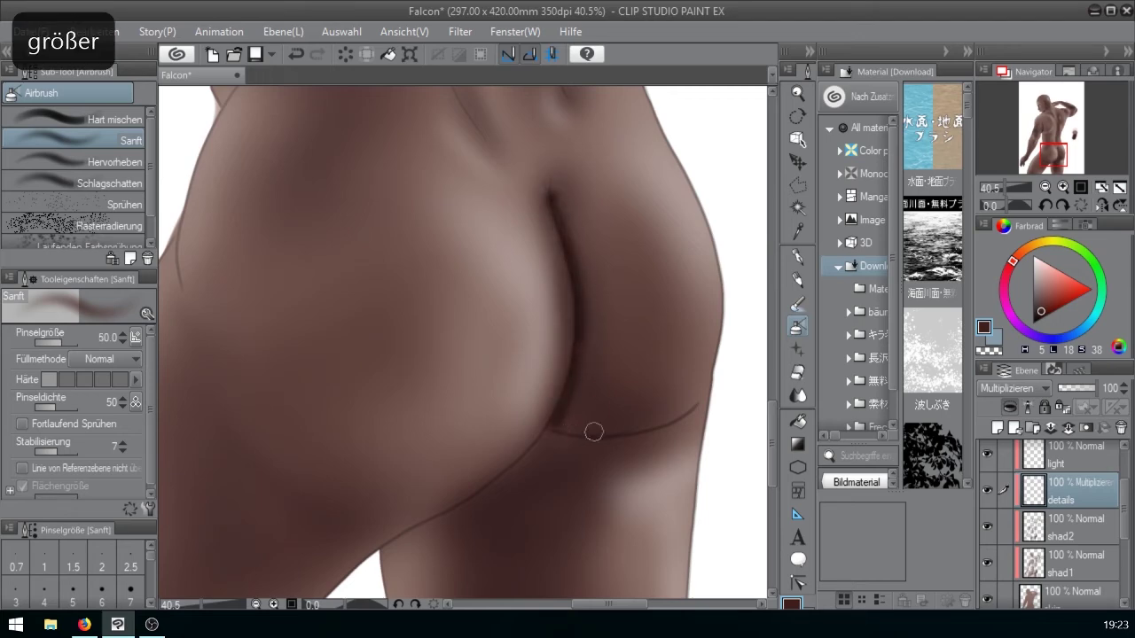
- Deepen the shadow where the cleft meets the folds above the thighs with the airbrush at sizes 60 down to 15
key(bracketright)
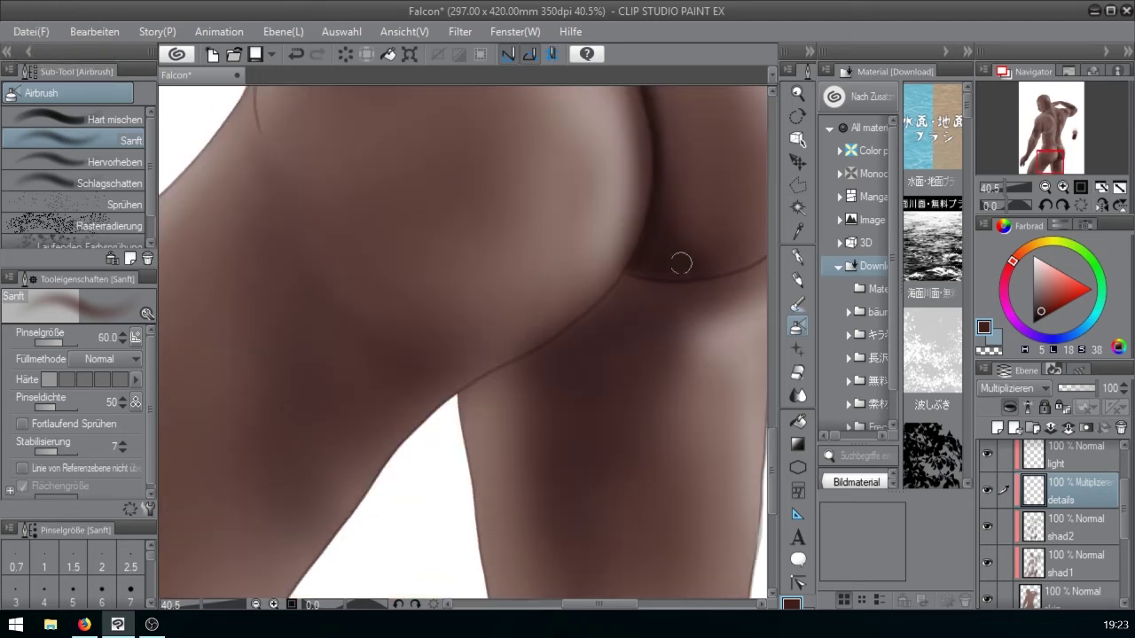
key(bracketright)
key(bracketright)
key(bracketleft)
key(bracketleft)
key(bracketleft)
key(bracketleft)
key(bracketleft)
key(bracketright)
key(bracketright)
mouse_move(642, 267)
mouse_down()
mouse_move(607, 309)
mouse_move(632, 284)
mouse_up()
key(bracketright)
key(bracketleft)
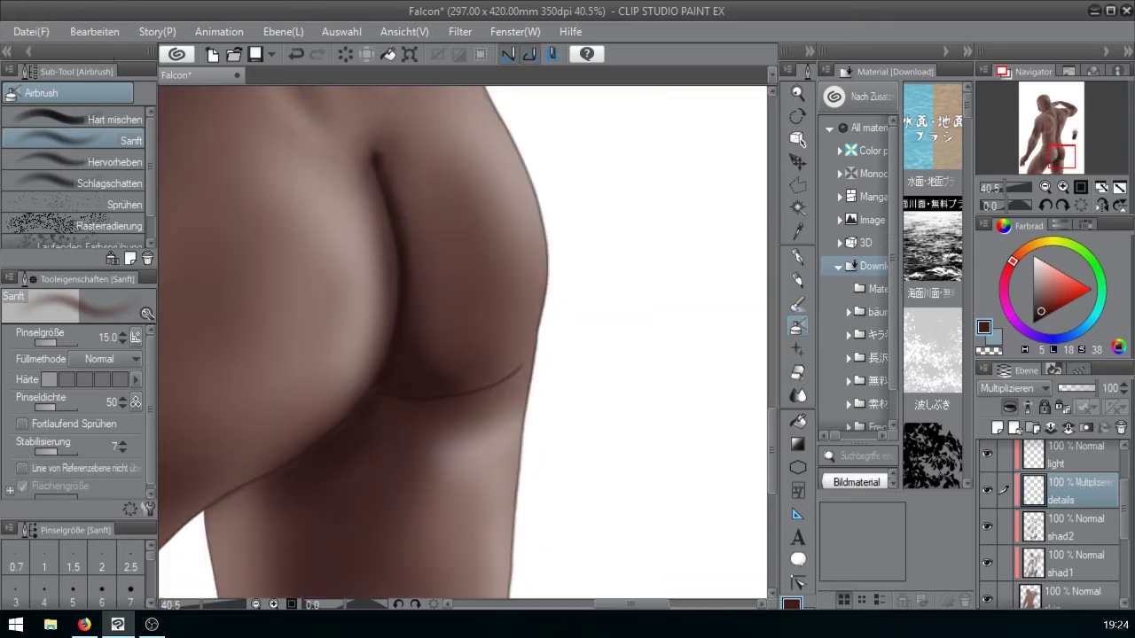
- Shade along the fold under the right buttock with the airbrush at sizes around 30
key(bracketright)
key(bracketleft)
key(bracketleft)
key(bracketleft)
key(bracketleft)
key(bracketright)
key(bracketright)
key(bracketright)
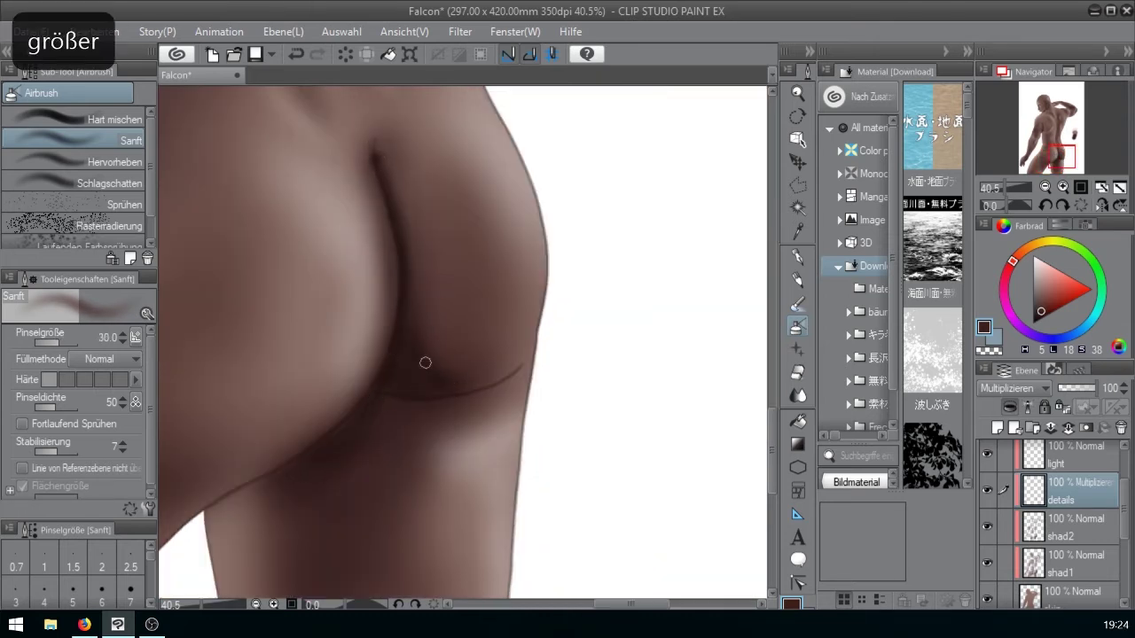
drag(465, 386, 511, 368)
- Zoom out to 23% and shade along the spine of the lower back with an airbrush larger than 40
mouse_move(1055, 154)
mouse_down()
mouse_move(1058, 118)
mouse_move(1059, 133)
mouse_up()
click(1001, 187)
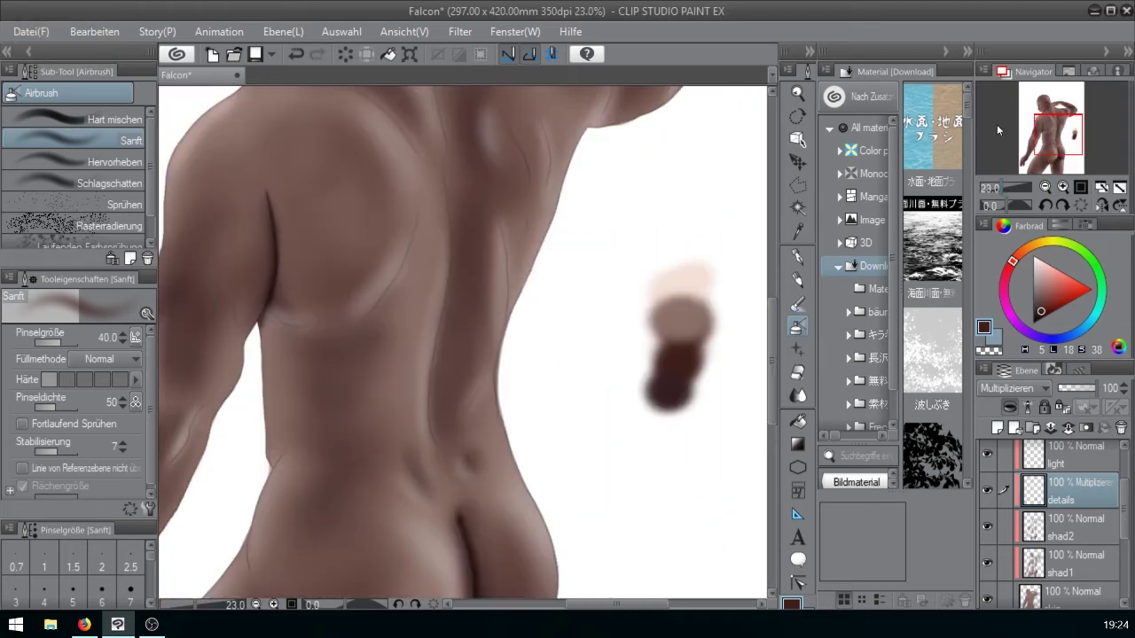
key(bracketright)
key(bracketright)
key(bracketright)
drag(445, 320, 440, 390)
- Darken the inner elbow crease of the raised arm with the airbrush at sizes of 35 and above
drag(1050, 138, 1057, 116)
key(bracketleft)
key(bracketleft)
key(bracketleft)
key(bracketleft)
key(bracketleft)
key(bracketleft)
key(bracketleft)
key(bracketleft)
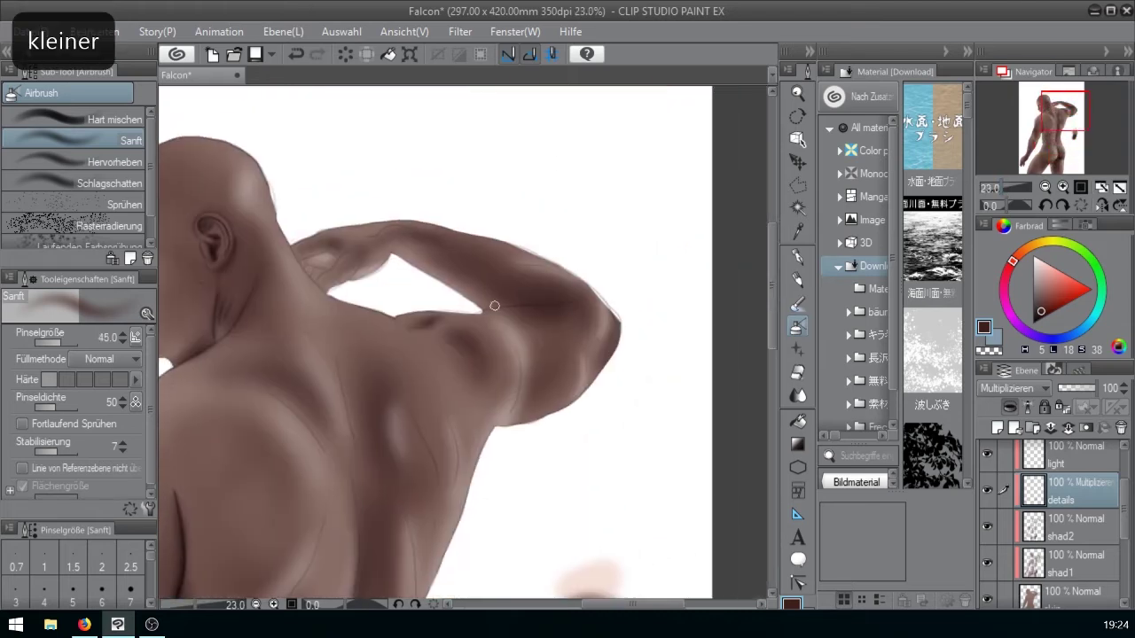
key(bracketright)
key(bracketright)
key(bracketright)
mouse_move(493, 308)
mouse_down()
mouse_move(568, 303)
mouse_move(498, 303)
mouse_up()
- Soften the elbow crease shadow with the Blend tool and return to the soft airbrush at size 35
key(j)
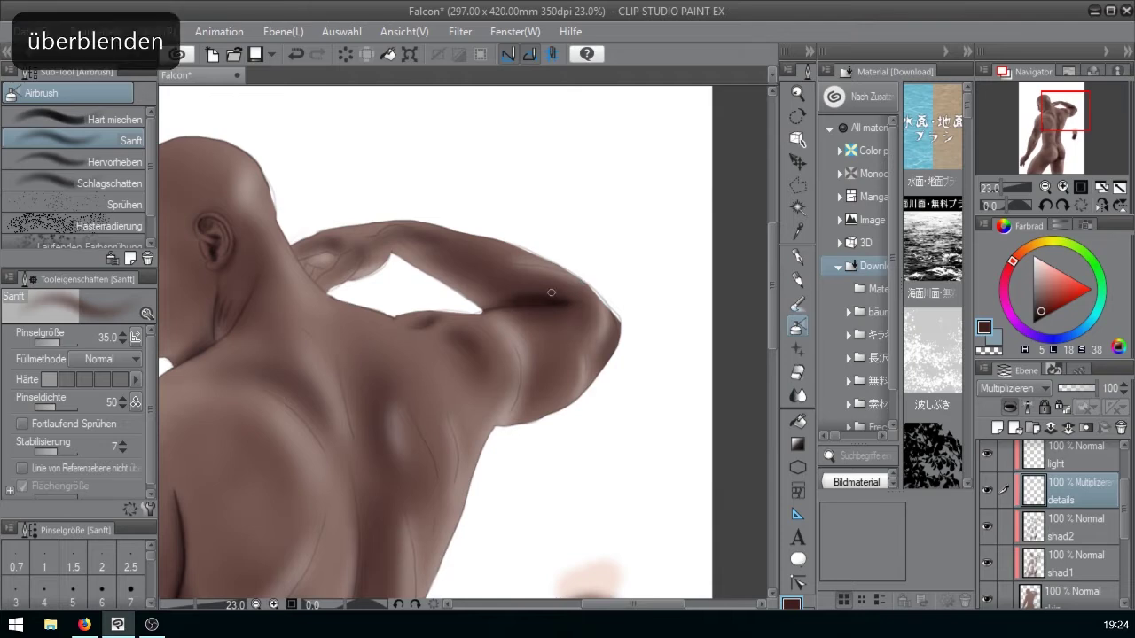
key(bracketright)
click(798, 327)
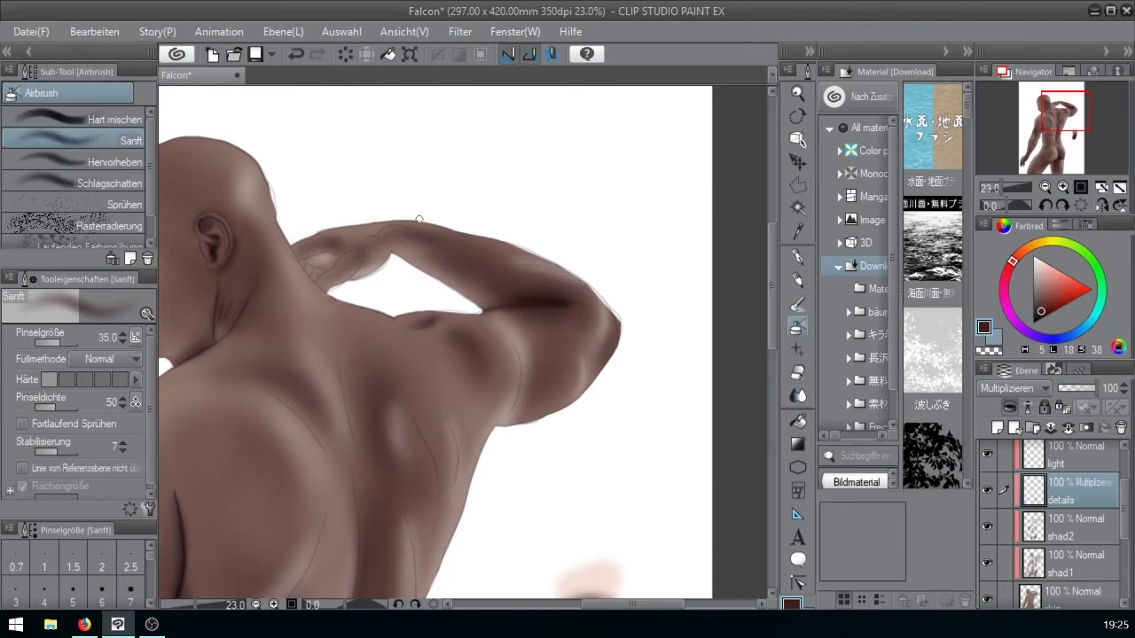
- Shade between the fingers of the raised hand with a small airbrush, and return the brush size to 35
key(bracketleft)
key(bracketleft)
key(bracketleft)
key(bracketleft)
key(bracketleft)
key(bracketleft)
key(bracketright)
drag(300, 260, 317, 269)
key(bracketright)
key(bracketright)
key(bracketright)
key(bracketright)
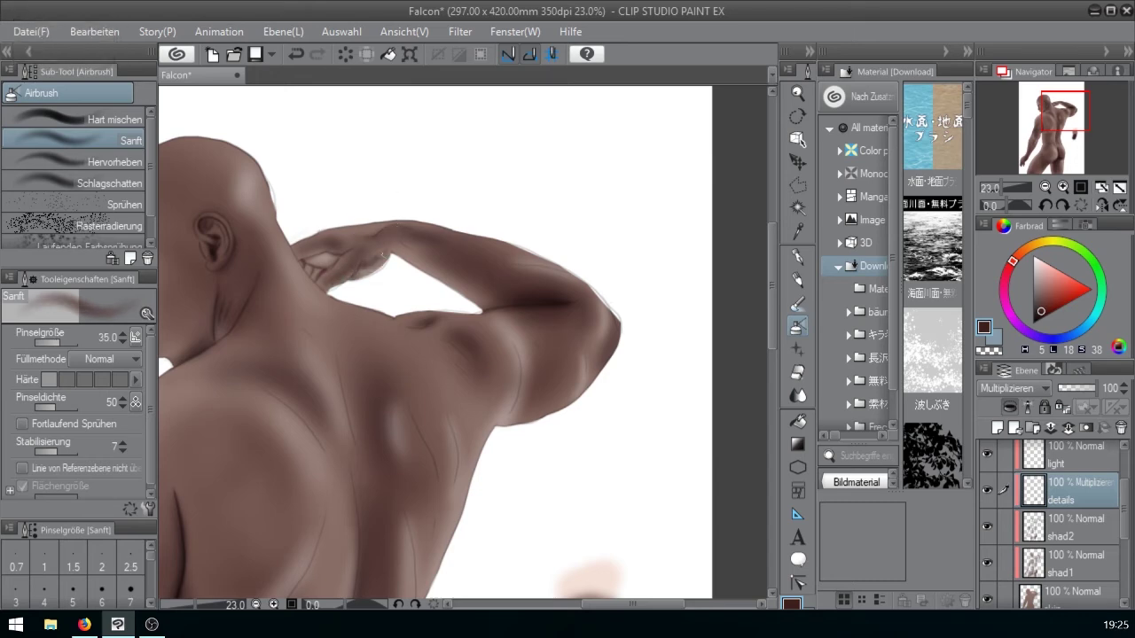
- Enlarge the airbrush to size 80 and hide the outlines layer
key(bracketright)
key(bracketright)
key(bracketright)
key(bracketright)
key(bracketright)
key(bracketright)
scroll(992, 474, up, 2)
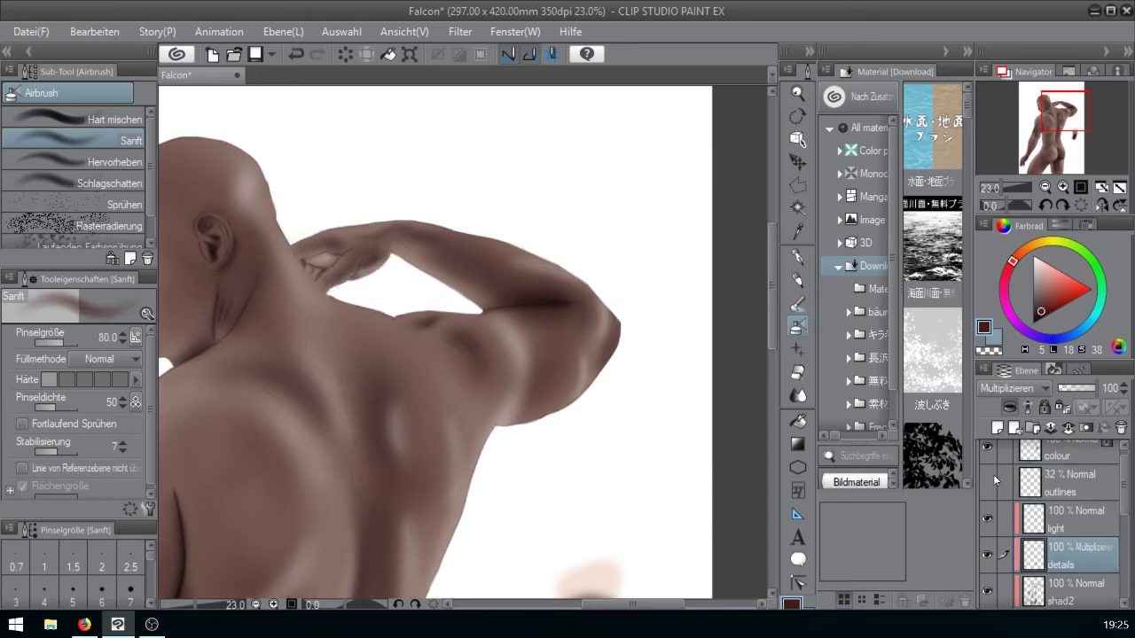
- Darken the lower part of the right buttock on the details layer with the airbrush at size 90
drag(1050, 119, 1045, 153)
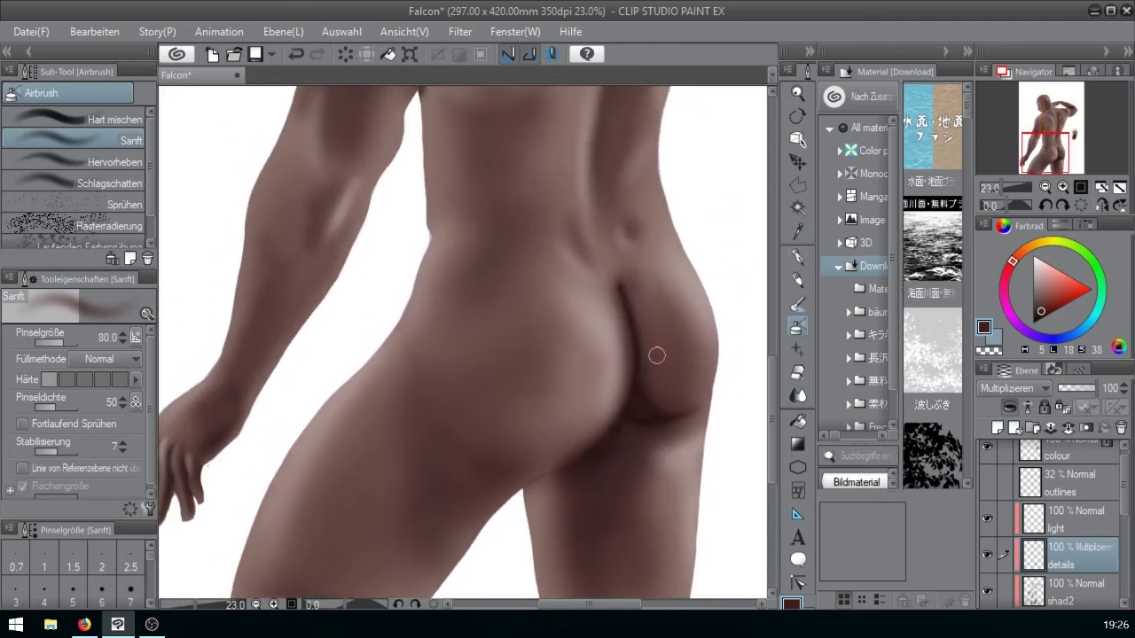
key(bracketright)
mouse_move(656, 355)
mouse_down()
mouse_move(651, 384)
mouse_move(679, 380)
mouse_move(678, 390)
mouse_up()
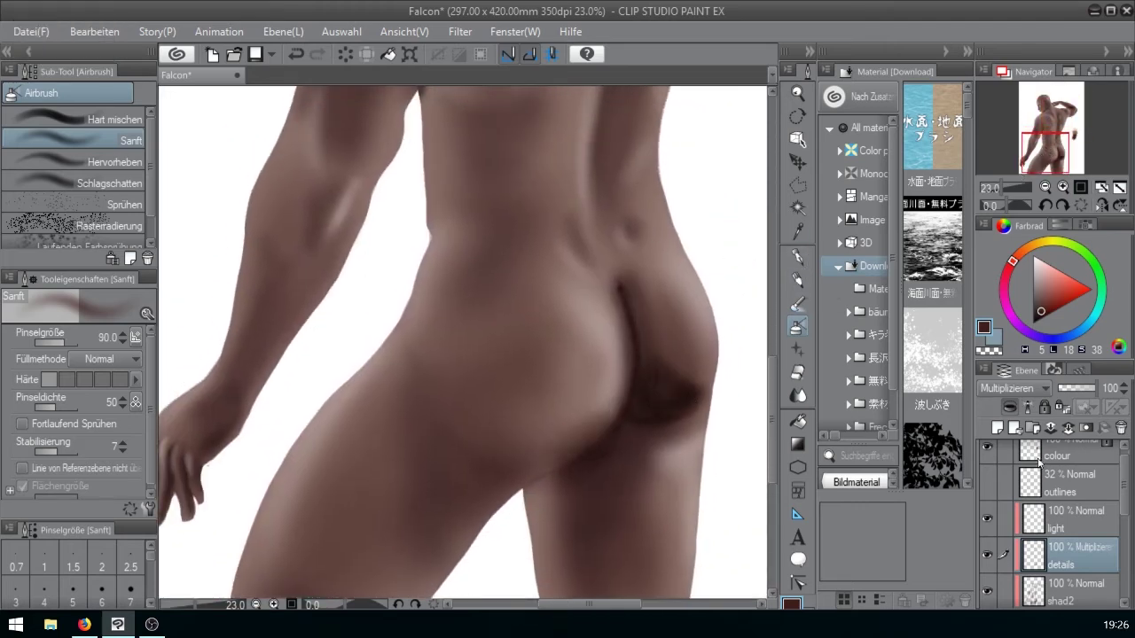
click(1066, 521)
mouse_move(608, 328)
mouse_down()
mouse_move(598, 405)
mouse_move(611, 336)
mouse_up()
key(ctrl+z)
- Blend the highlight on the left buttock on the light layer with the Blend tool at size 100, and save the file
click(1048, 486)
click(1045, 514)
key(j)
key(bracketright)
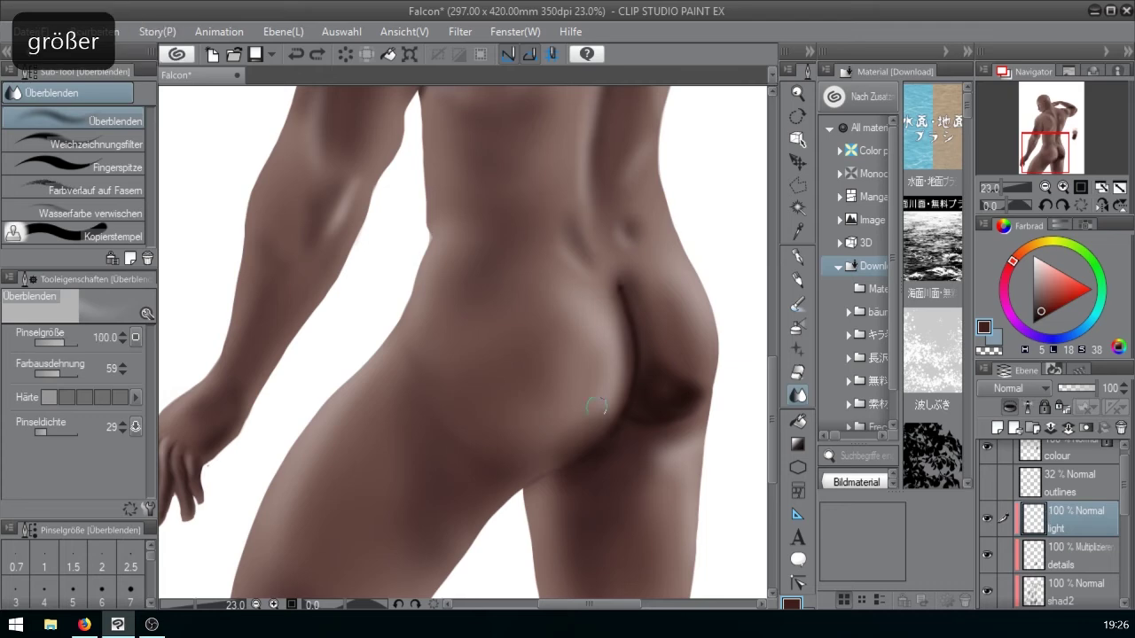
mouse_move(597, 406)
mouse_down()
mouse_move(601, 361)
mouse_move(695, 374)
mouse_move(692, 359)
mouse_move(660, 396)
mouse_up()
key(ctrl+s)
- Soften the dark shading on the right buttock on the details layer with the Blend tool, and sample the nearby skin tone
click(1067, 556)
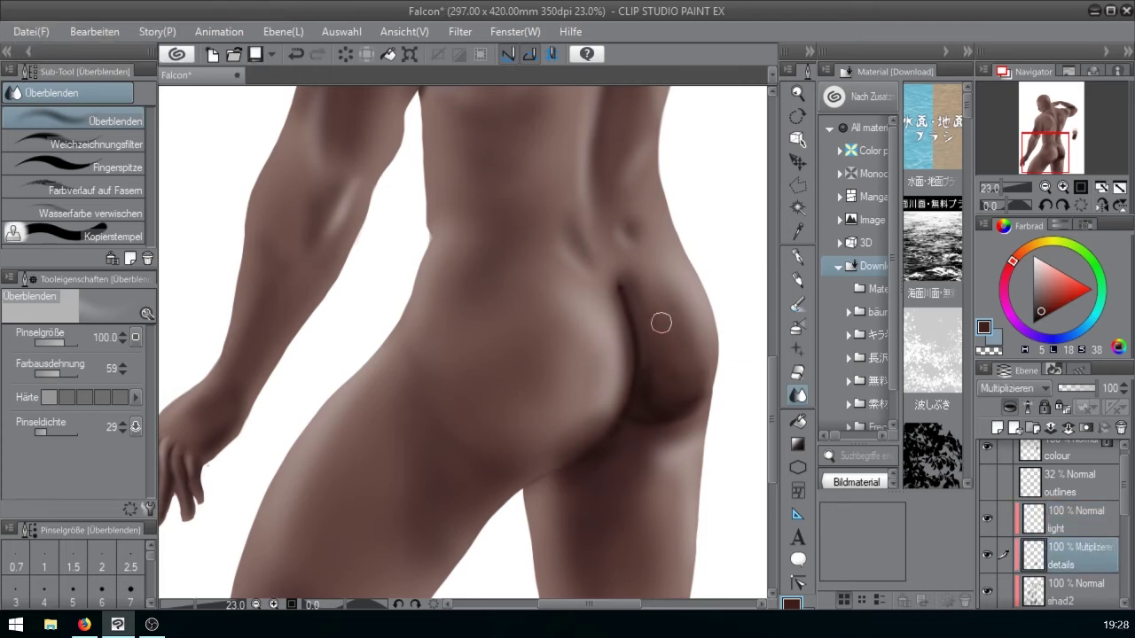
alt+click(677, 298)
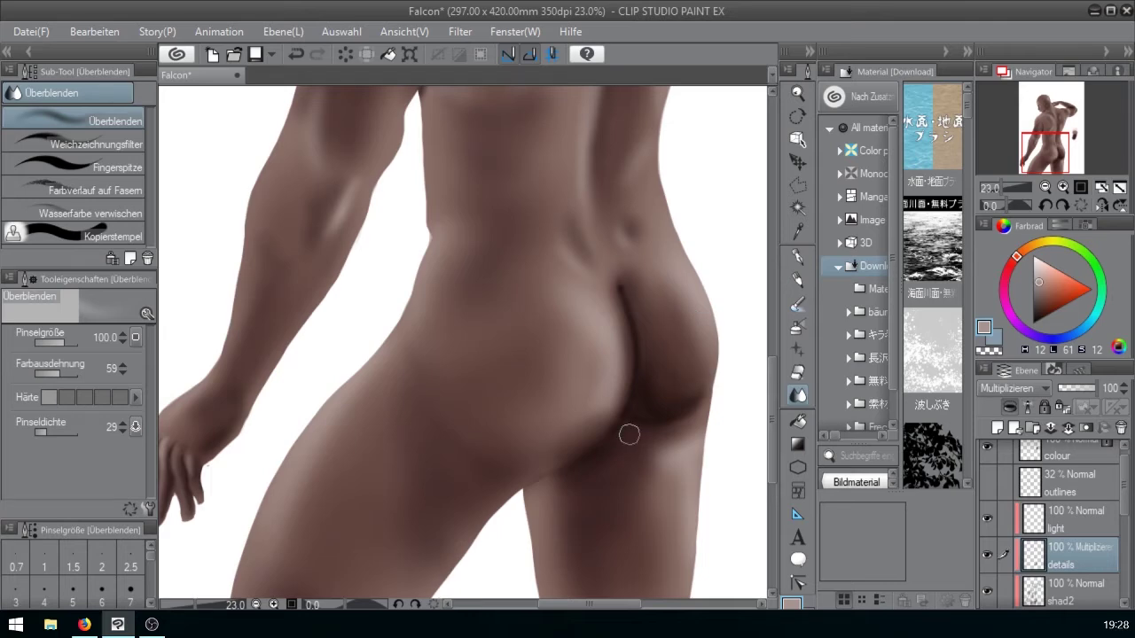
- Fill the empty bottom layer with light grey as the background behind the figure
drag(1044, 149, 1045, 113)
drag(1124, 486, 1125, 567)
click(1073, 590)
click(1034, 284)
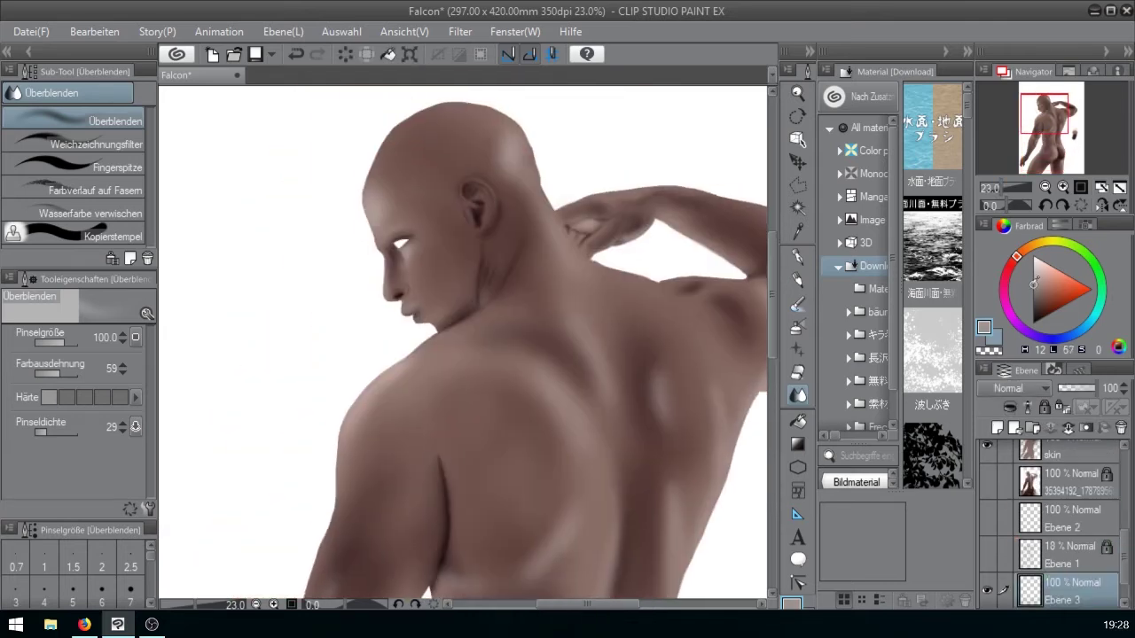
click(1034, 279)
click(798, 421)
click(743, 464)
click(1034, 268)
click(750, 478)
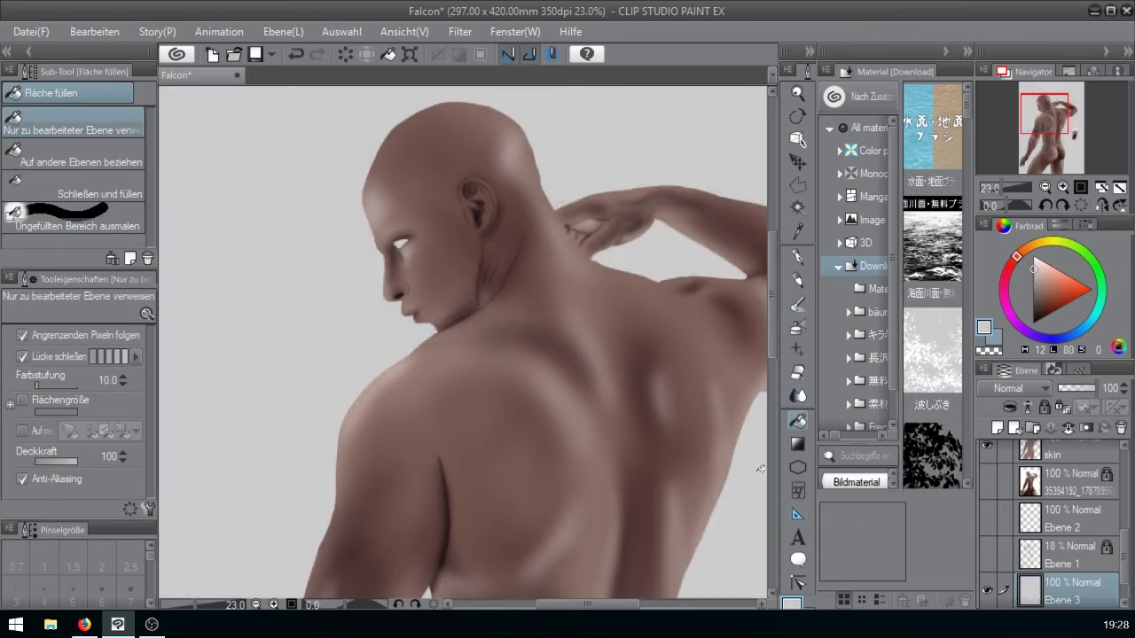
- Add a new layer beneath the skin layer and paint the eyeball pure white with the Soft airbrush
drag(1124, 559, 1124, 516)
click(1073, 589)
click(997, 429)
click(1006, 187)
click(1037, 108)
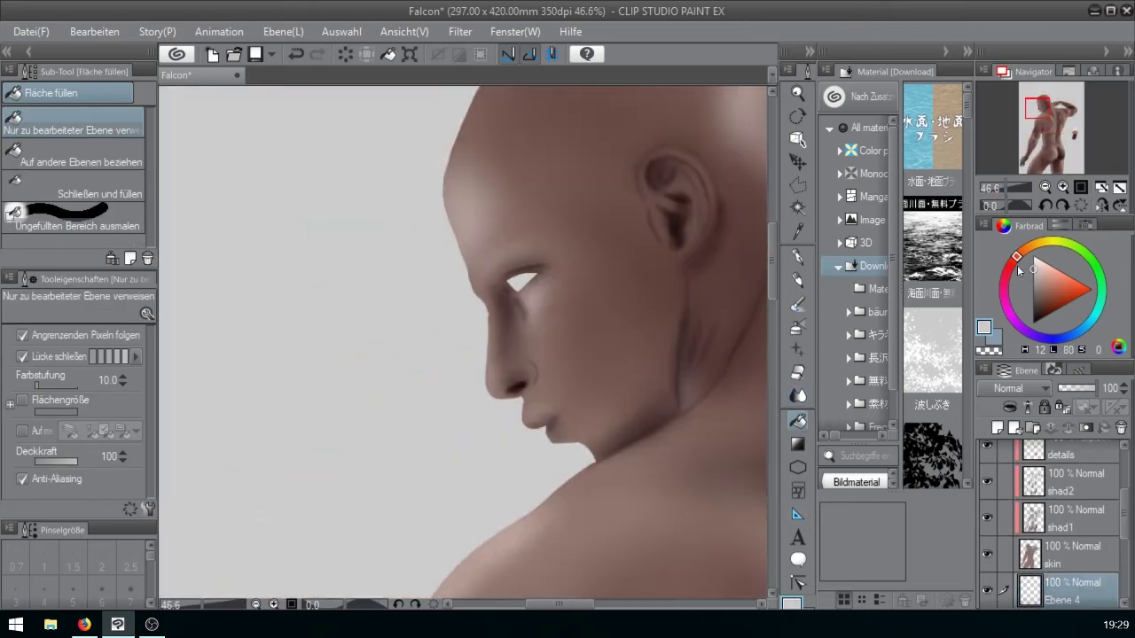
click(1033, 257)
click(797, 326)
drag(530, 282, 523, 284)
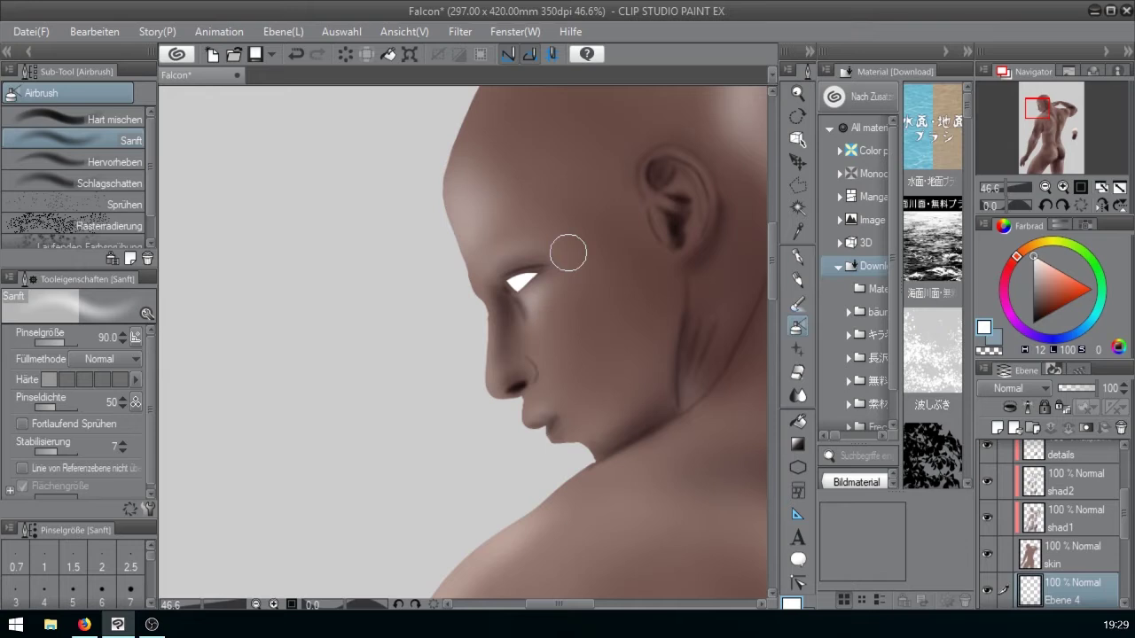
- Soften the shading around the eye on the details layer with the Blend tool, reducing its size to 12.5
drag(1124, 515, 1124, 496)
click(1073, 503)
key(j)
key(bracketleft)
key(bracketleft)
key(bracketleft)
key(bracketleft)
key(bracketleft)
key(bracketleft)
key(bracketleft)
key(bracketleft)
key(bracketleft)
key(bracketleft)
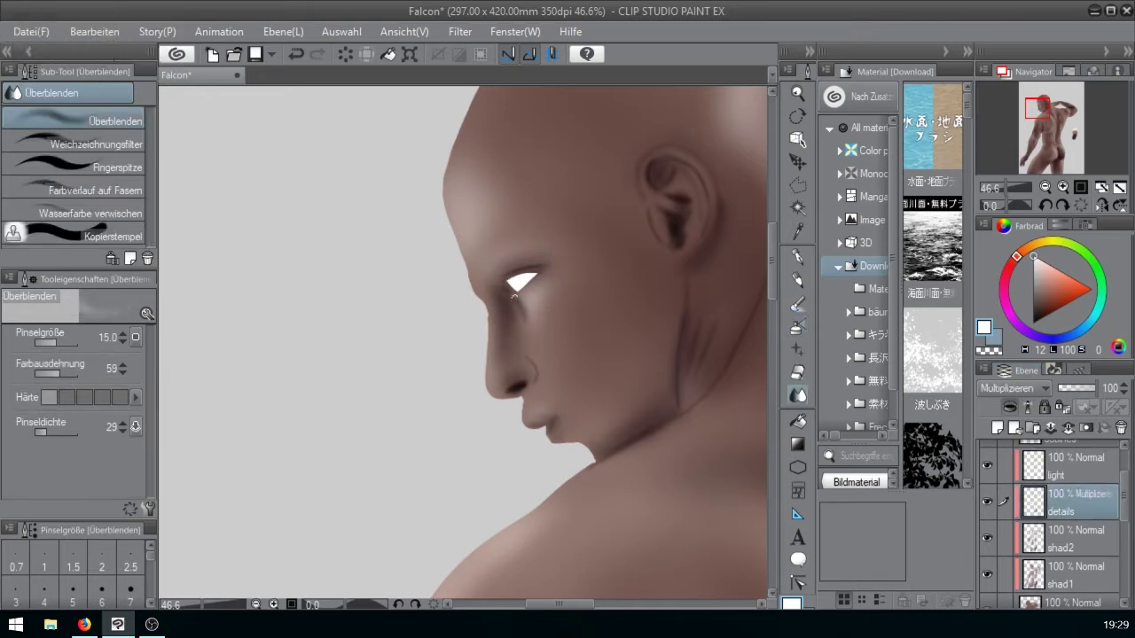
key(bracketright)
key(bracketleft)
key(bracketleft)
- Shade the edges of the eyeball in grey on its layer with the Soft airbrush at size 25
scroll(1070, 539, down, 2)
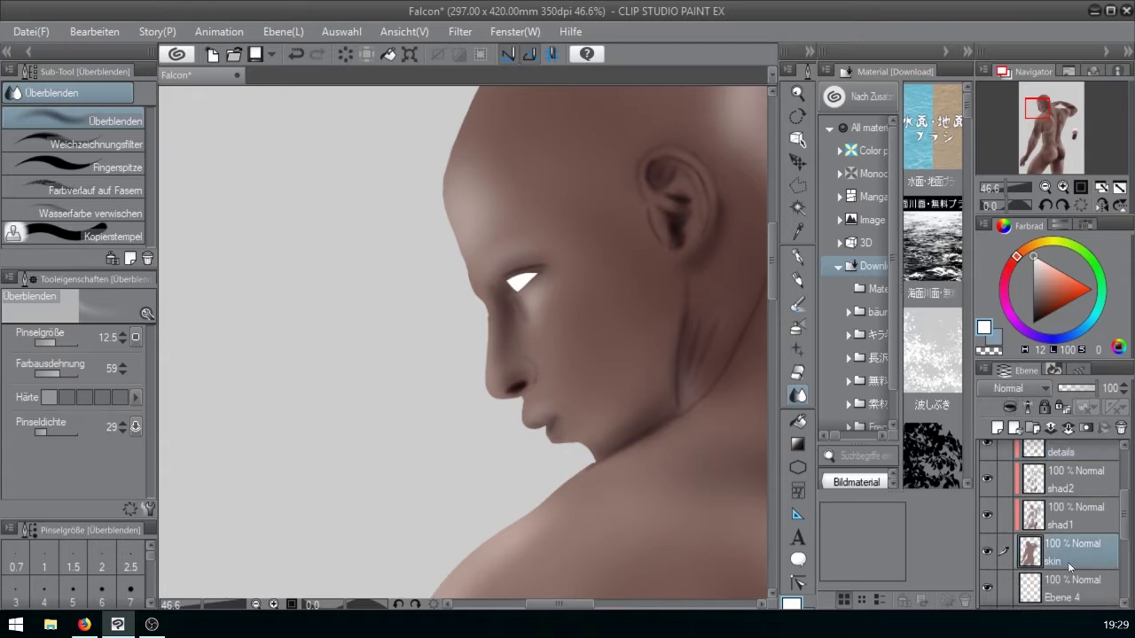
click(1068, 585)
key(b)
key(bracketleft)
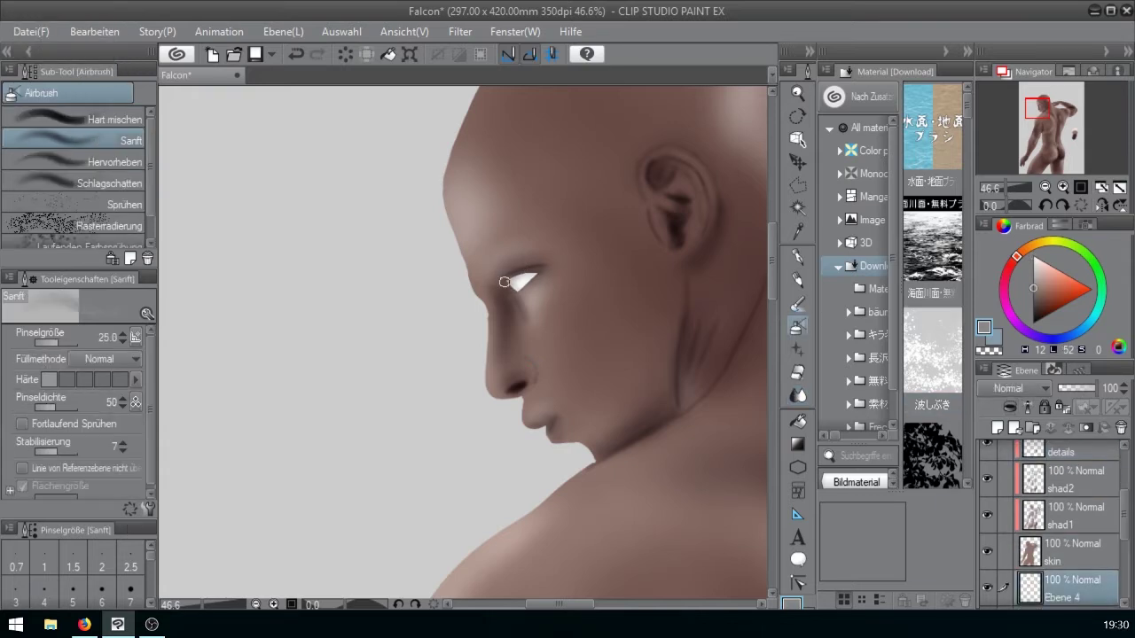
- Draw a filled dark brown circle for the iris on a new layer, show the outlines layer, and move the iris into the eye
click(998, 428)
click(1038, 306)
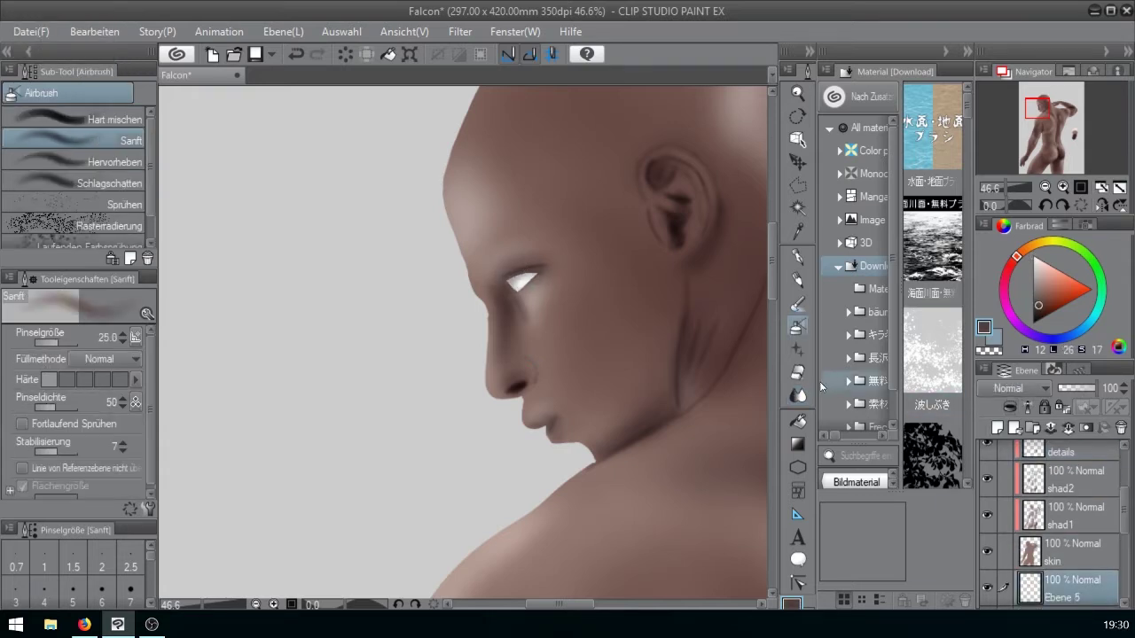
key(u)
scroll(1083, 454, up, 3)
click(987, 465)
drag(507, 271, 525, 290)
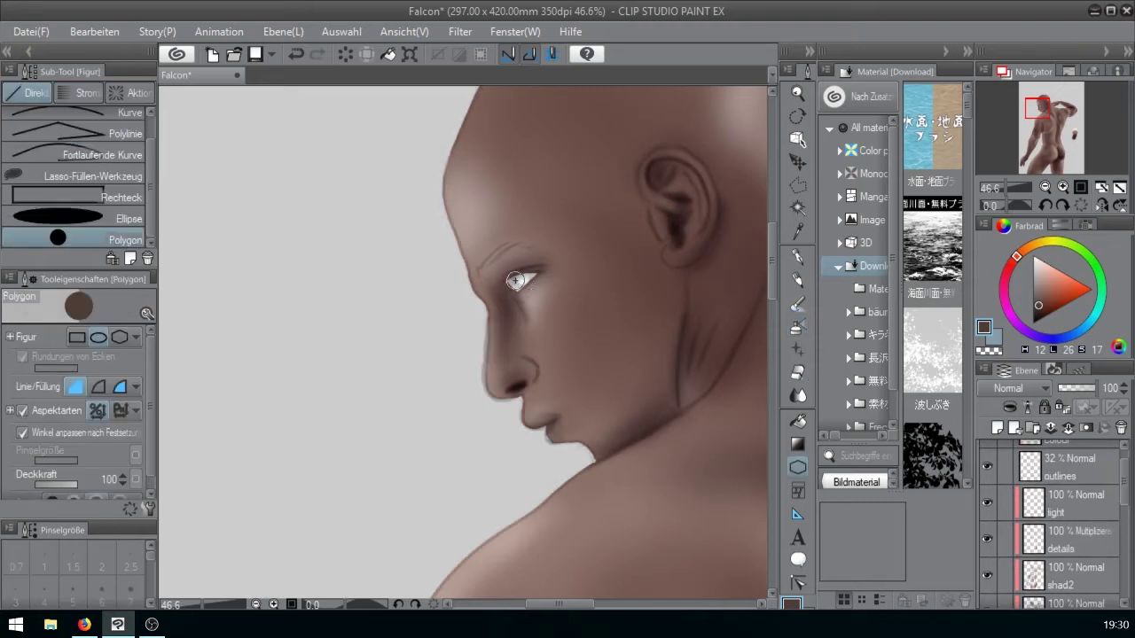
click(526, 291)
key(k)
drag(570, 257, 505, 271)
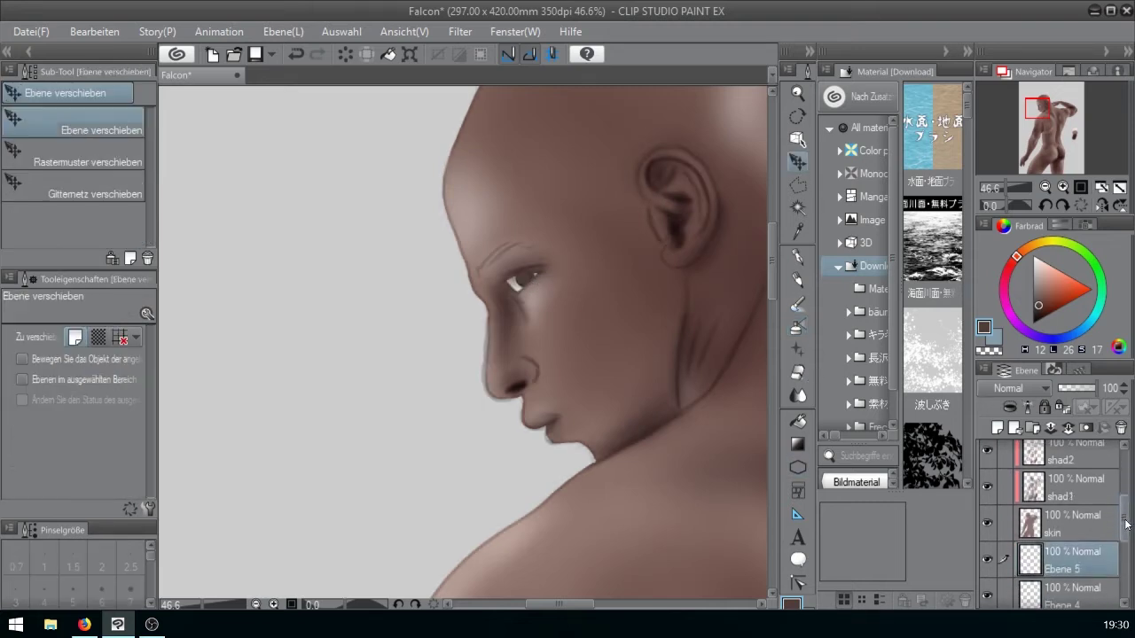
- Draw a black pupil on a new layer, align pupil and iris in the eye, and hide the outlines layer
key(u)
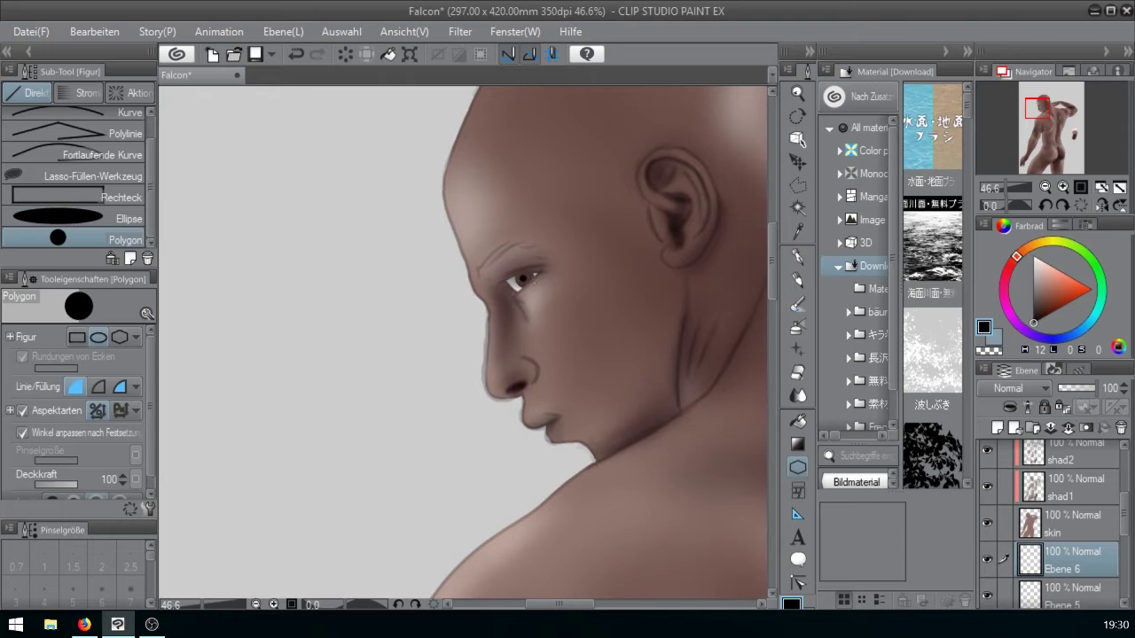
key(k)
click(1069, 592)
scroll(494, 250, up, 6)
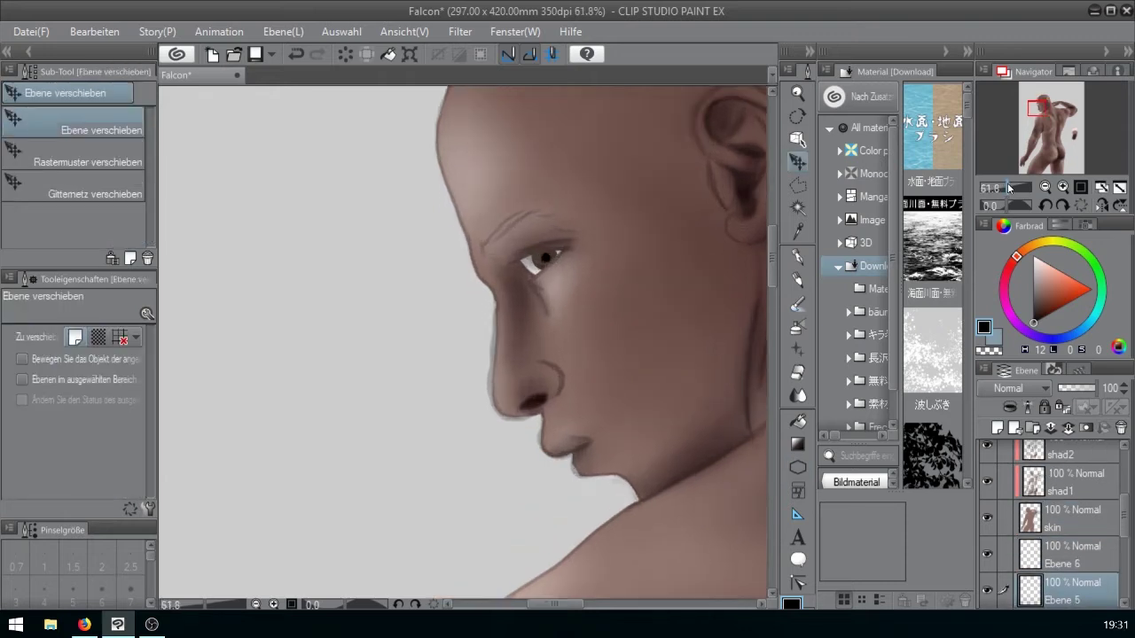
drag(570, 354, 506, 291)
scroll(1055, 523, up, 5)
click(987, 494)
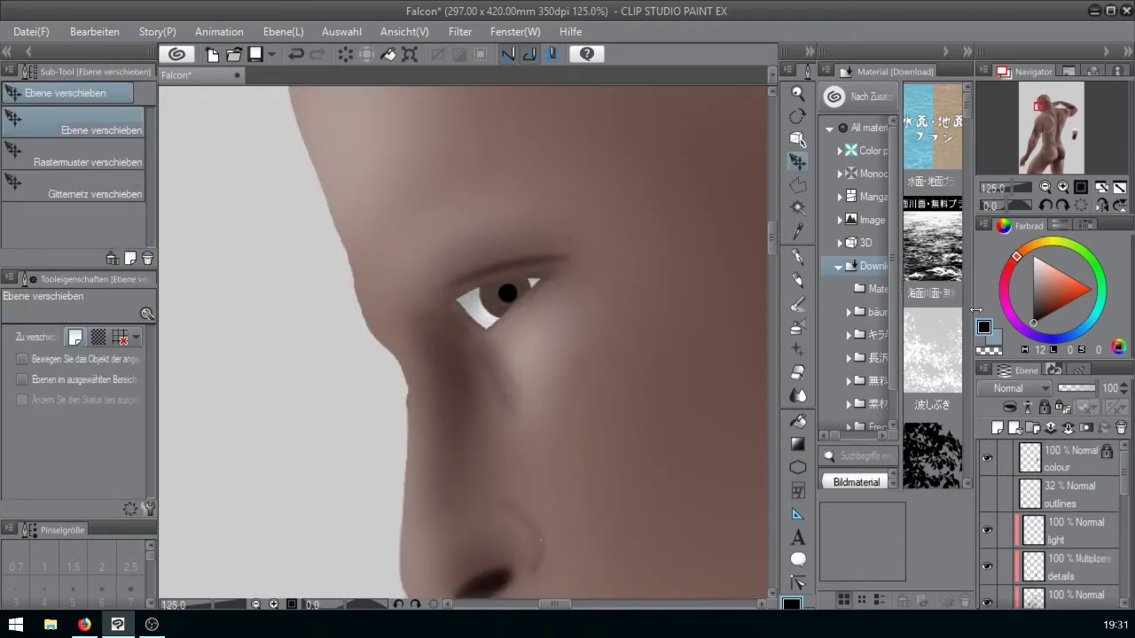
- Choose the dv_strands_3 brush at size 9, pick up the iris brown, and make the iris layer active
key(p)
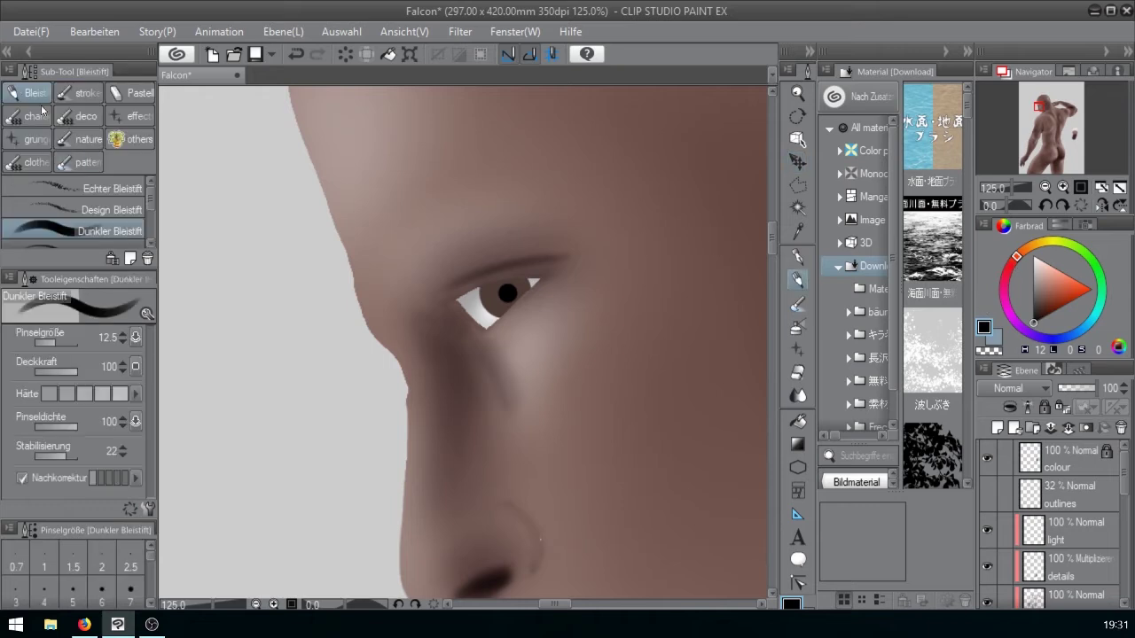
scroll(151, 201, down, 3)
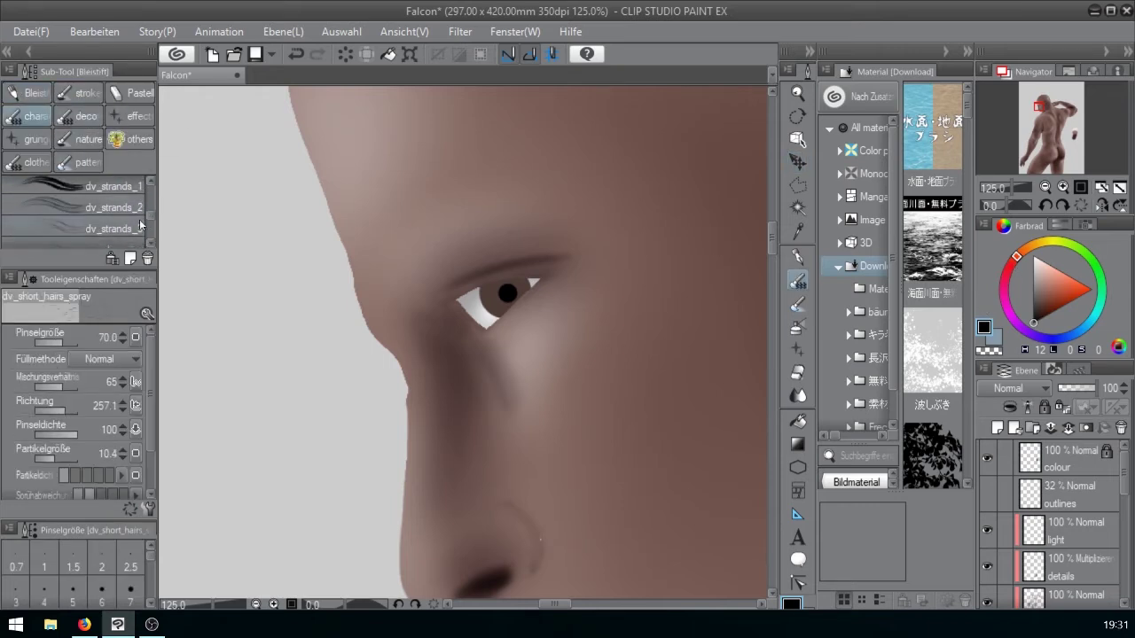
click(142, 227)
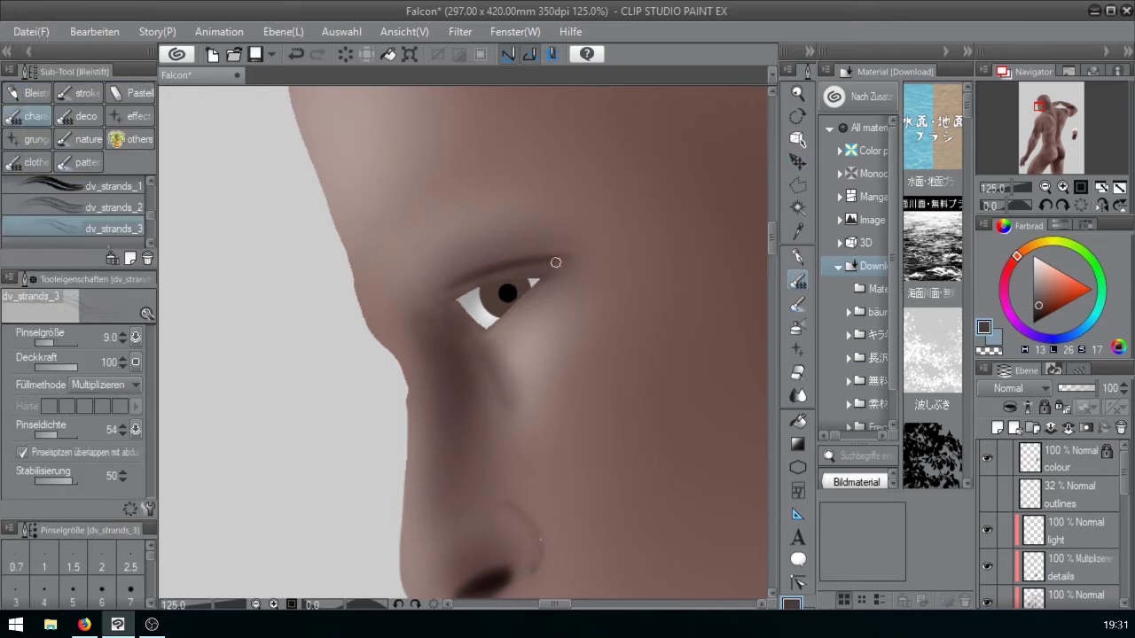
scroll(988, 551, down, 5)
click(987, 551)
click(988, 551)
- Lock the iris layer's transparent pixels and set the dv_strands_3 brush to Multiply with a darker brown
click(106, 385)
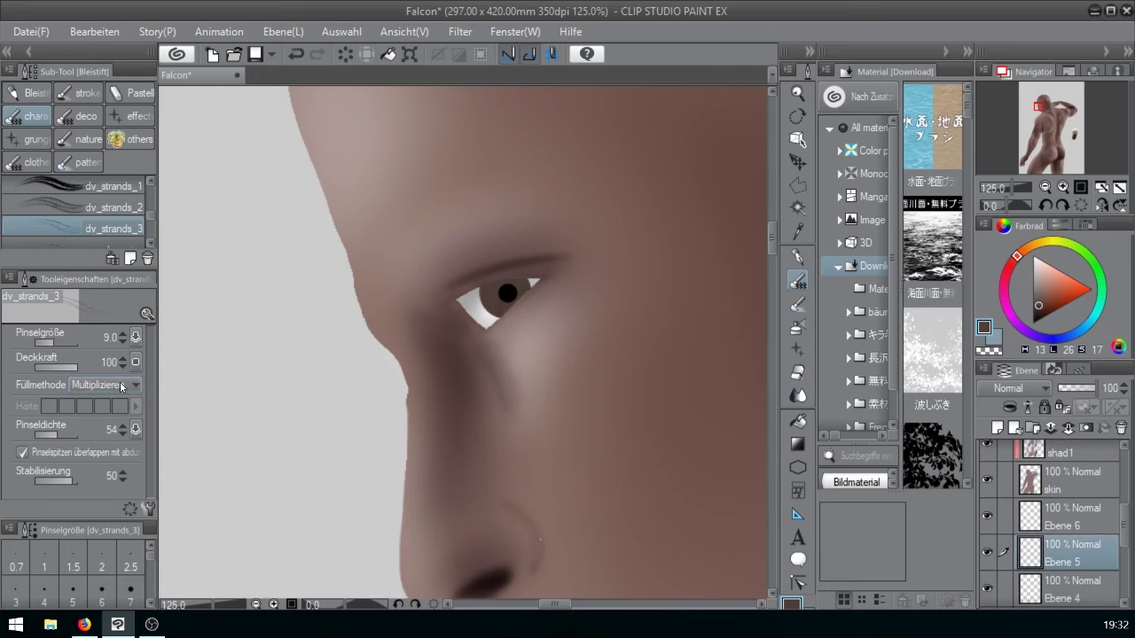
click(202, 86)
click(1040, 313)
mouse_move(491, 296)
mouse_down()
mouse_move(501, 291)
mouse_move(487, 313)
mouse_up()
key(ctrl+z)
click(1062, 407)
click(106, 385)
click(91, 47)
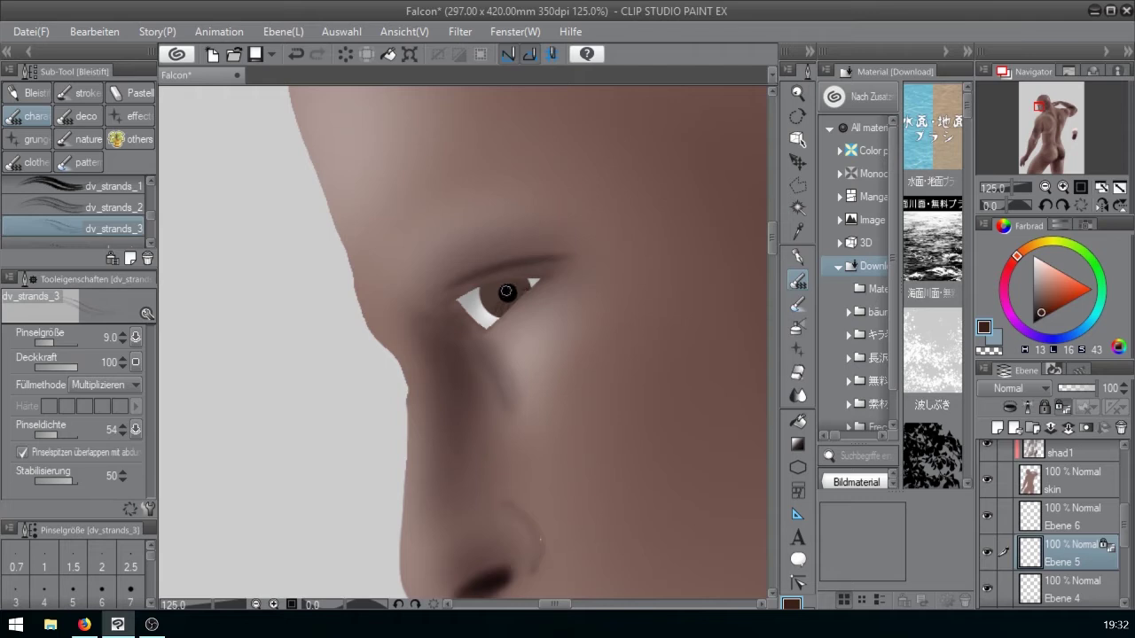
- Paint light radial streaks on the iris with the dv_strands_3 brush set to Add
scroll(151, 233, down, 3)
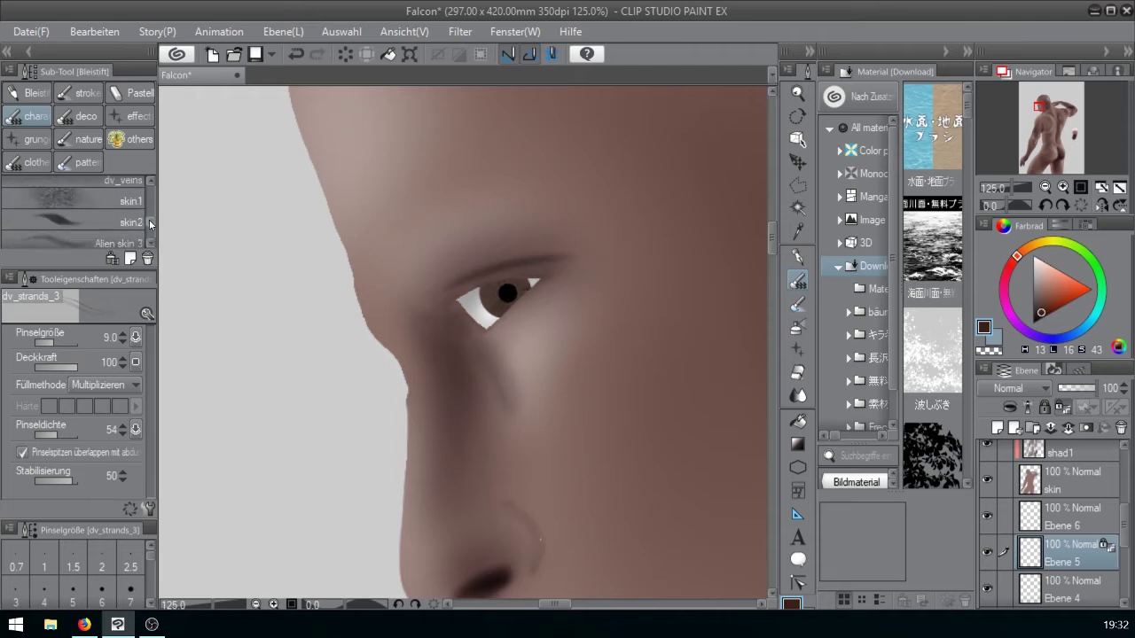
click(105, 385)
click(94, 213)
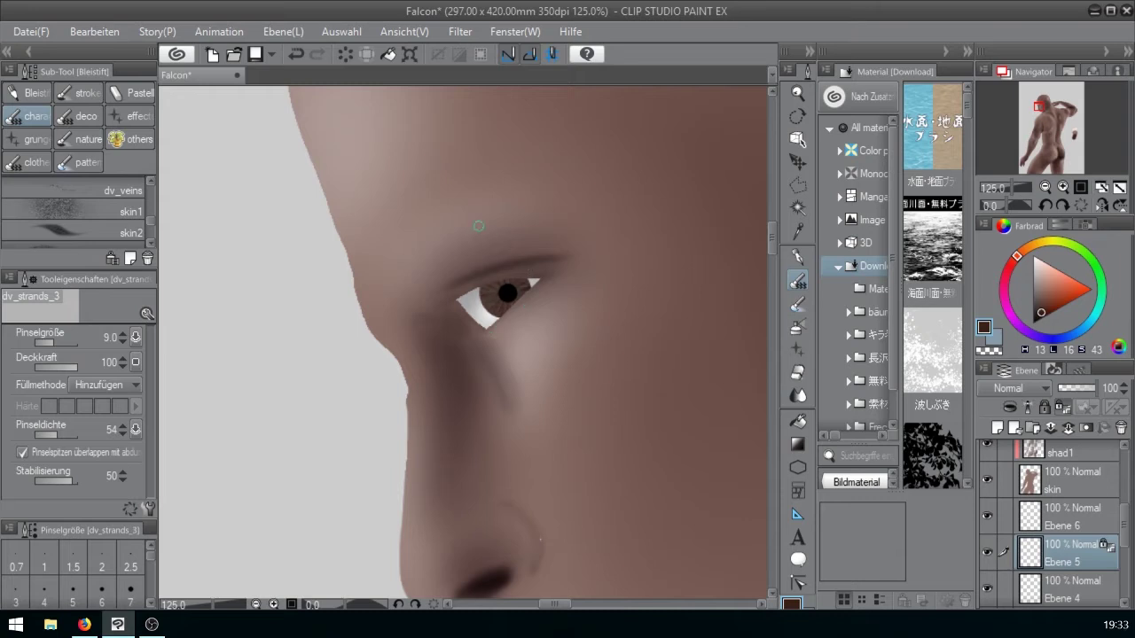
- Paint dark streaks on the iris with dv_strands_3 set to Multiply, using a brown sampled from the upper eyelid
click(1037, 310)
click(106, 385)
click(91, 47)
alt+click(523, 261)
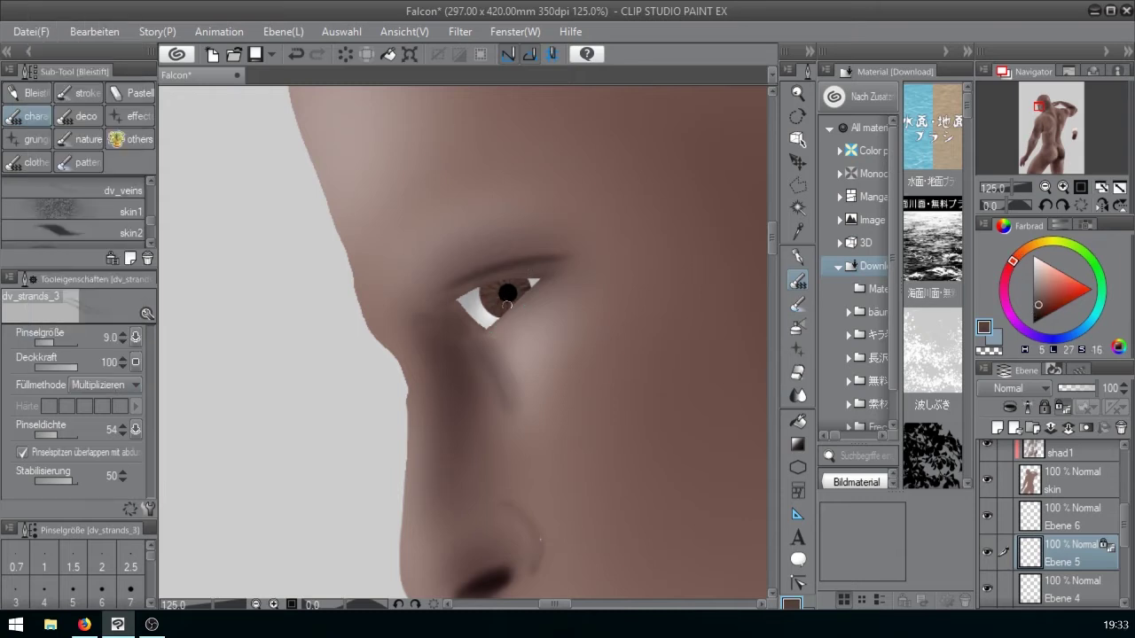
scroll(506, 305, up, 3)
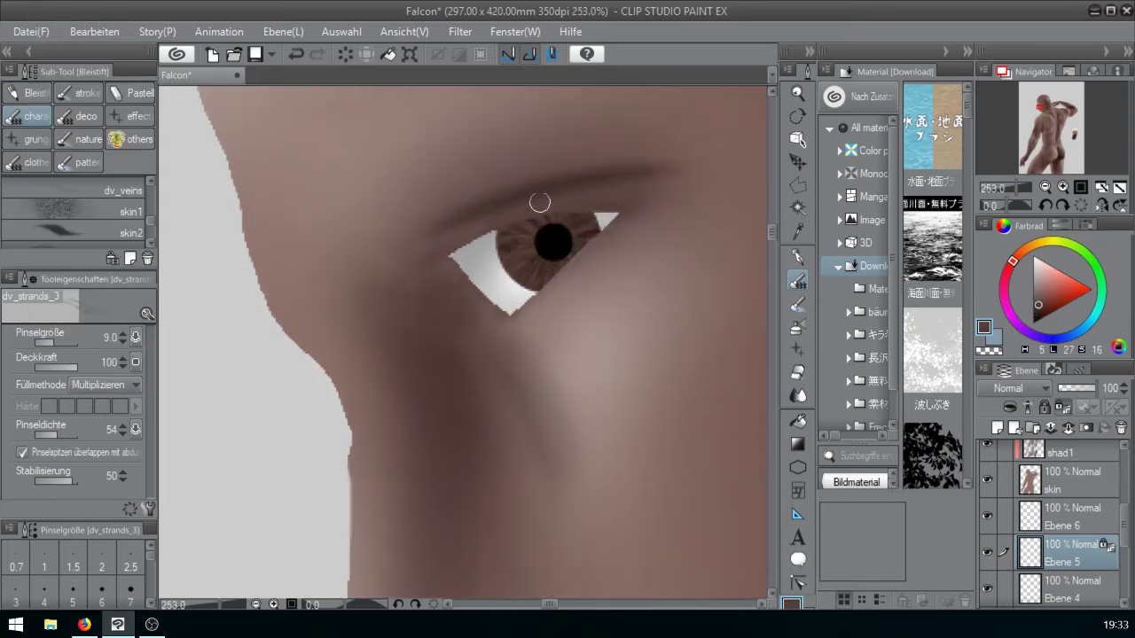
- Layer finer streaks over the iris with the dv_strands_2 brush at size 8, first in Multiply and then in Add
key(less)
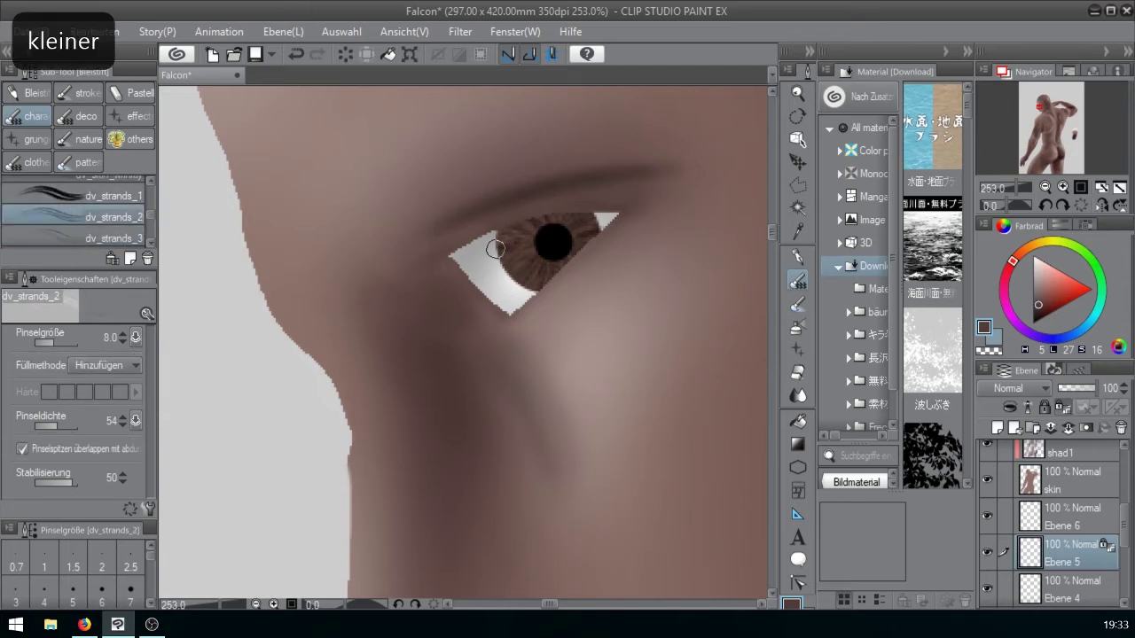
click(106, 365)
click(92, 29)
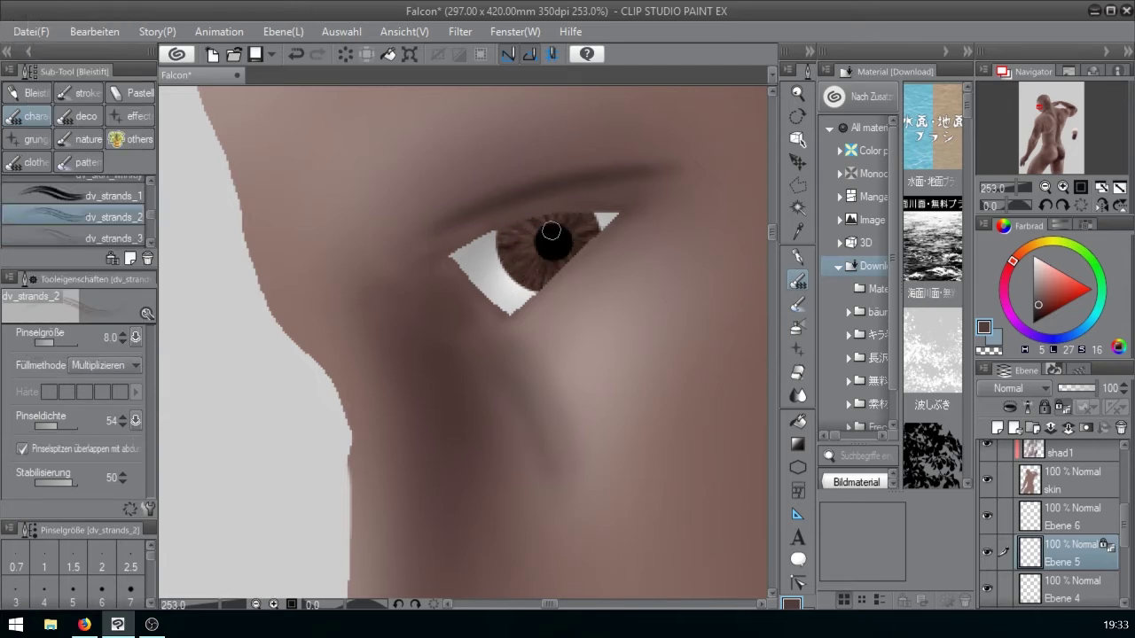
click(111, 366)
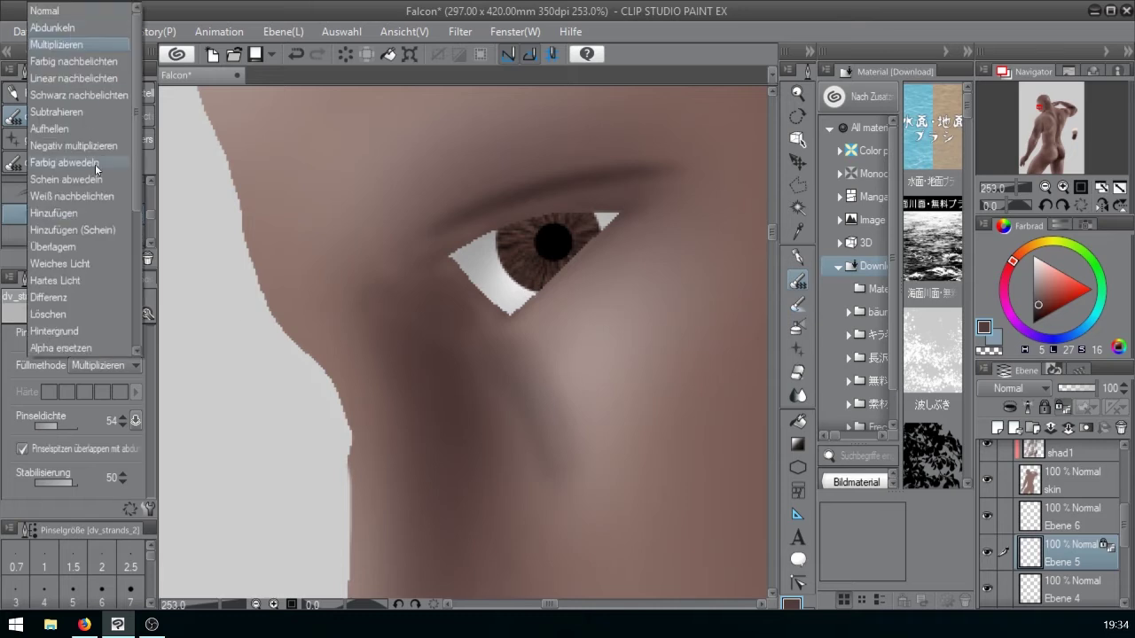
click(66, 160)
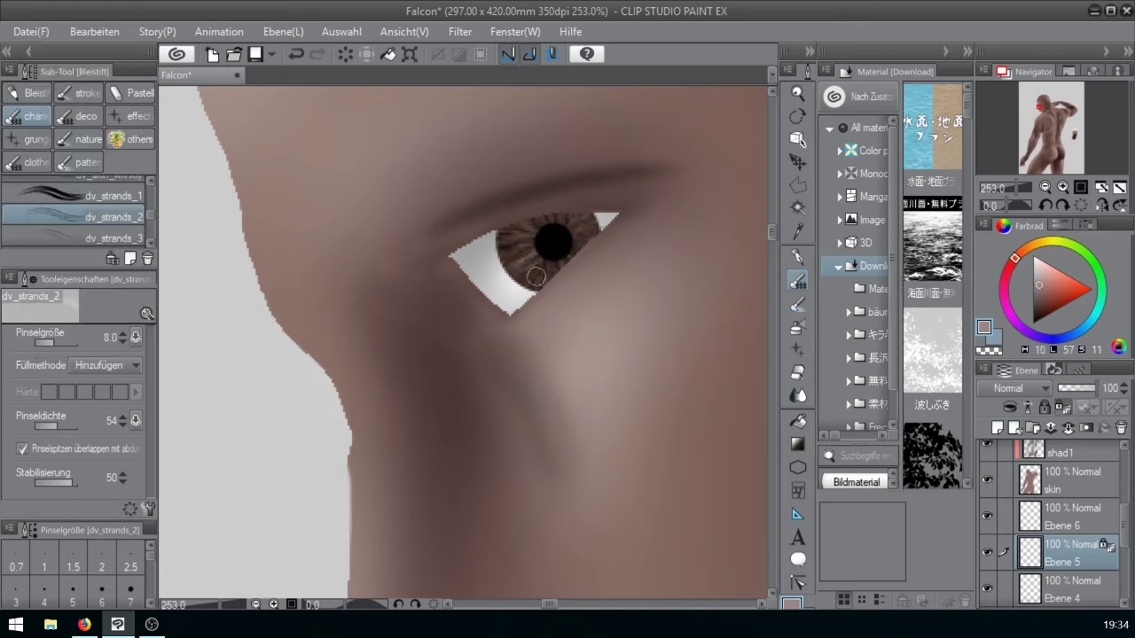
- Refine the iris texture with the G-Pen at size 4, using darker browns and tones sampled around the eye
key(p)
key(less)
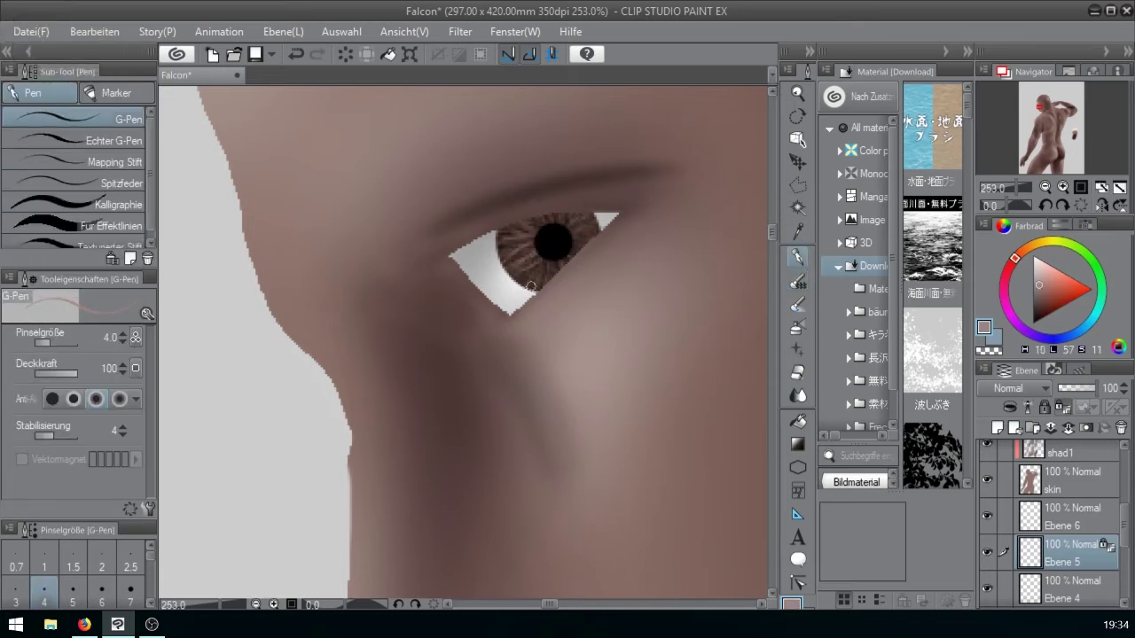
click(1033, 301)
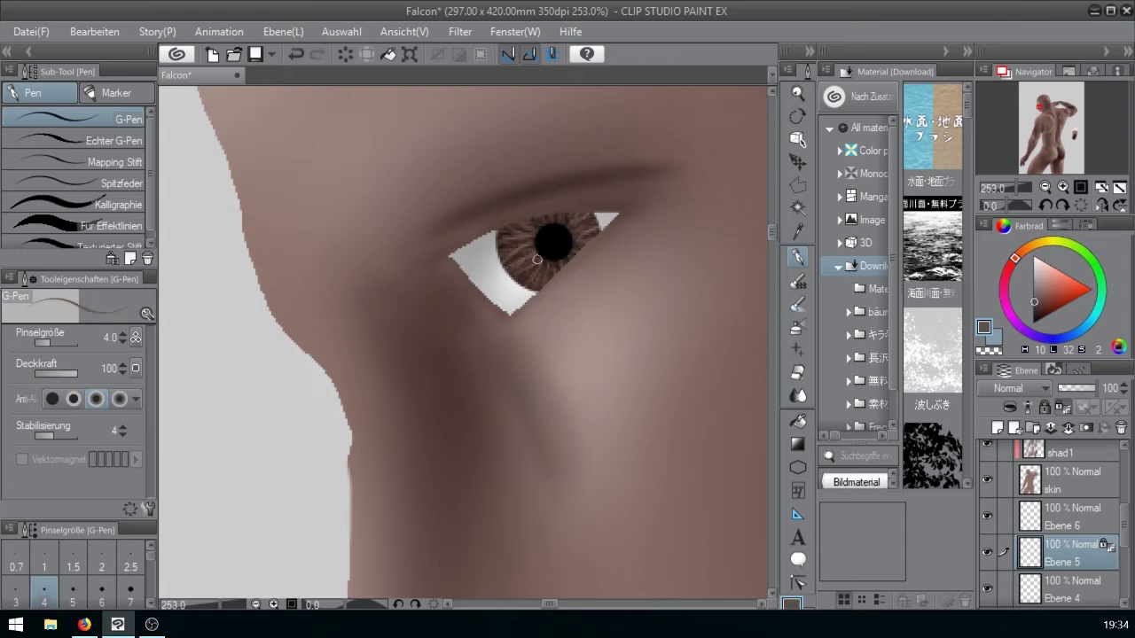
alt+click(531, 280)
alt+click(591, 189)
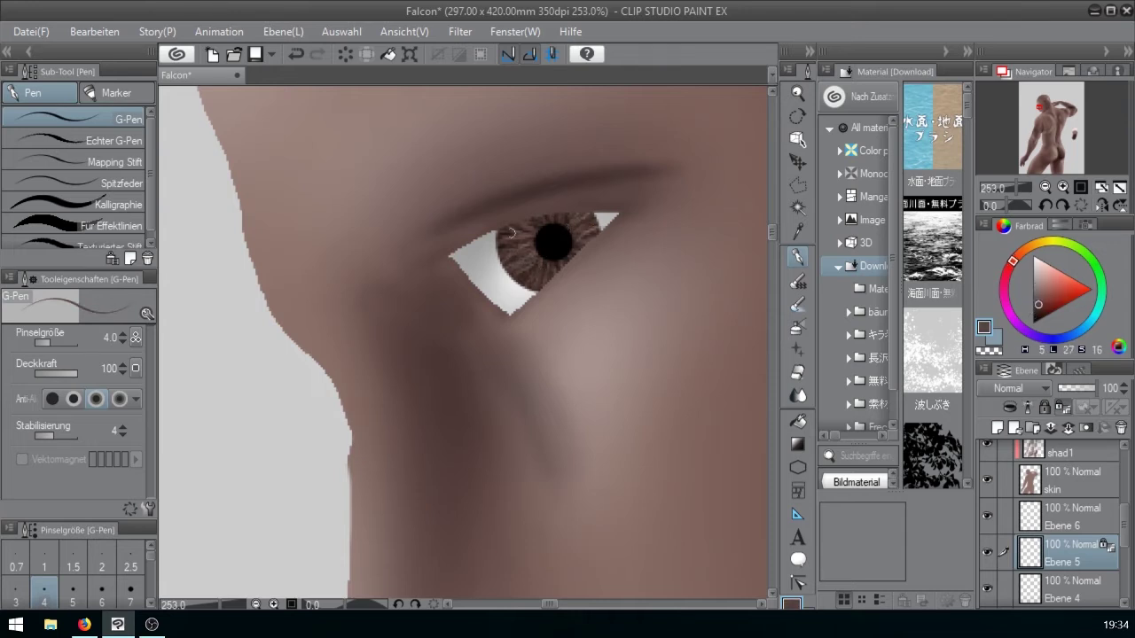
- Soften the pupil's edge on its own layer with the blur brush reduced to size 5
click(1066, 524)
key(j)
key(bracketleft)
key(bracketleft)
key(bracketleft)
key(bracketleft)
key(bracketleft)
key(bracketleft)
key(bracketleft)
key(bracketleft)
key(bracketleft)
key(bracketleft)
key(bracketleft)
key(bracketleft)
key(bracketleft)
key(bracketleft)
key(bracketleft)
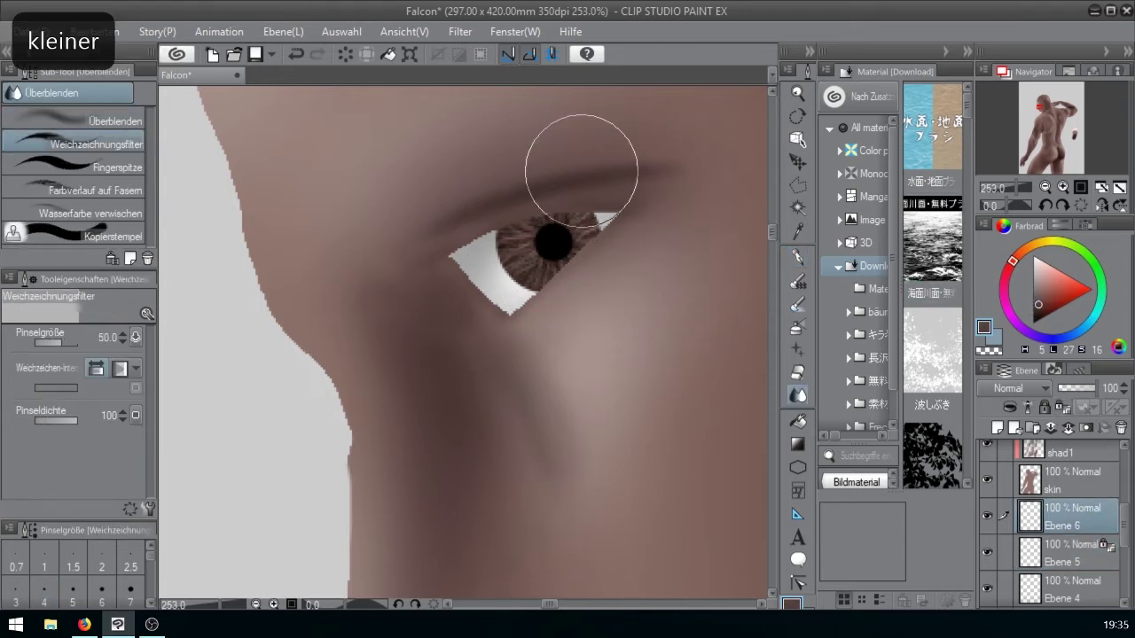
key(less)
key(less)
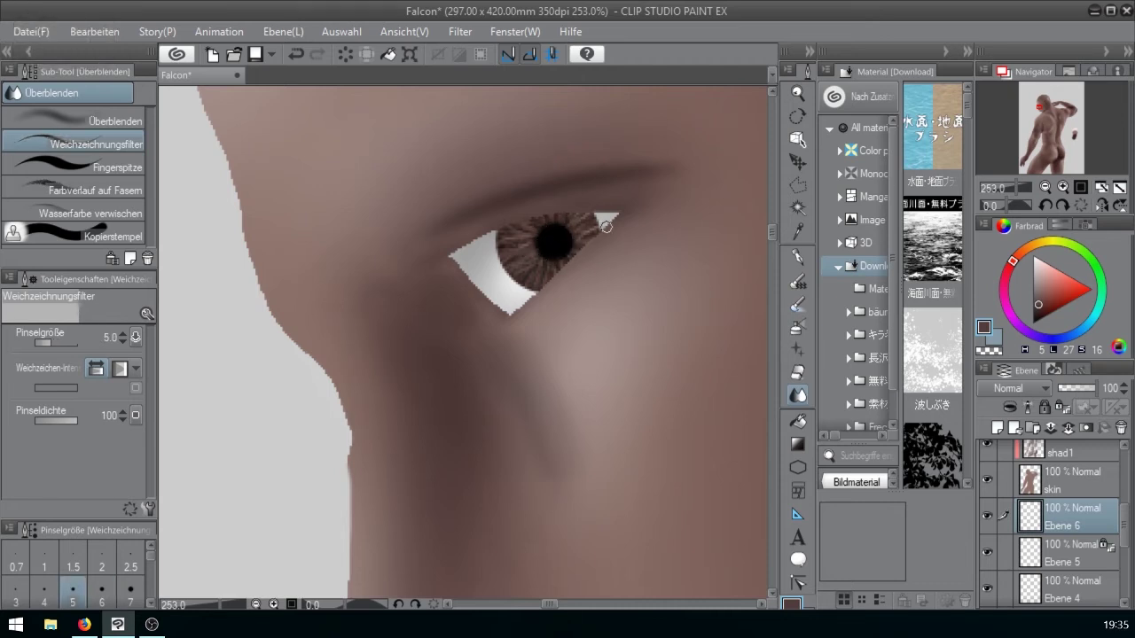
- Merge the pupil into the iris layer, then group it with the eyeball layer in a folder named "eyes"
key(ctrl+e)
key(alt+bracketleft)
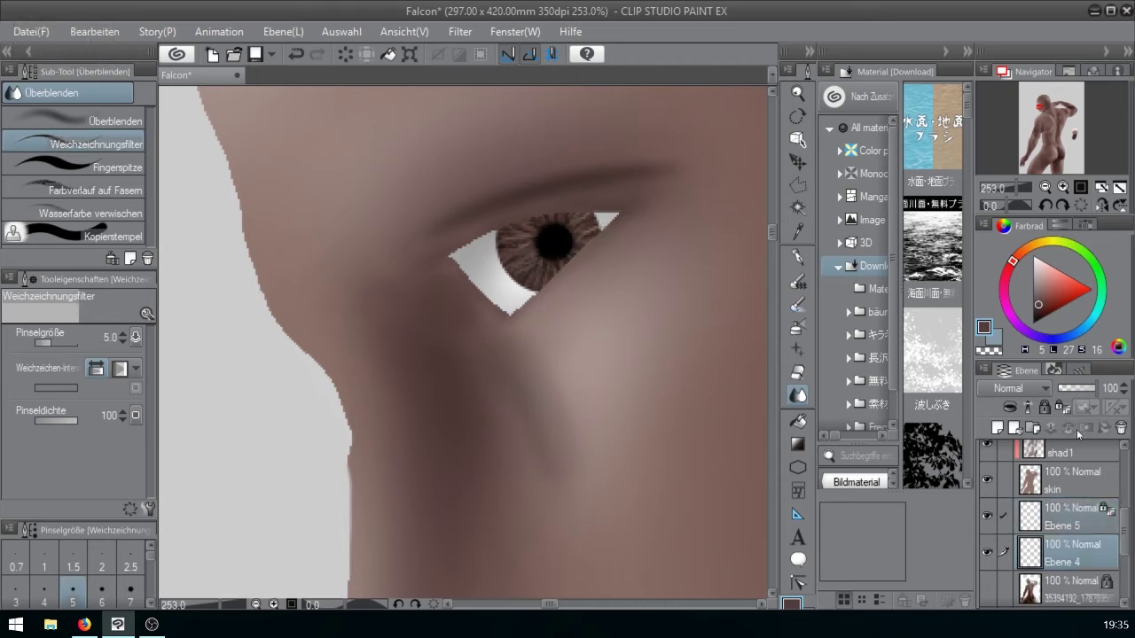
key(ctrl+g)
double_click(1056, 515)
text(eyes)
key(Return)
- Add a clipped Multiply layer above the iris and darken the iris's rim with the Soft airbrush at size 7
click(998, 428)
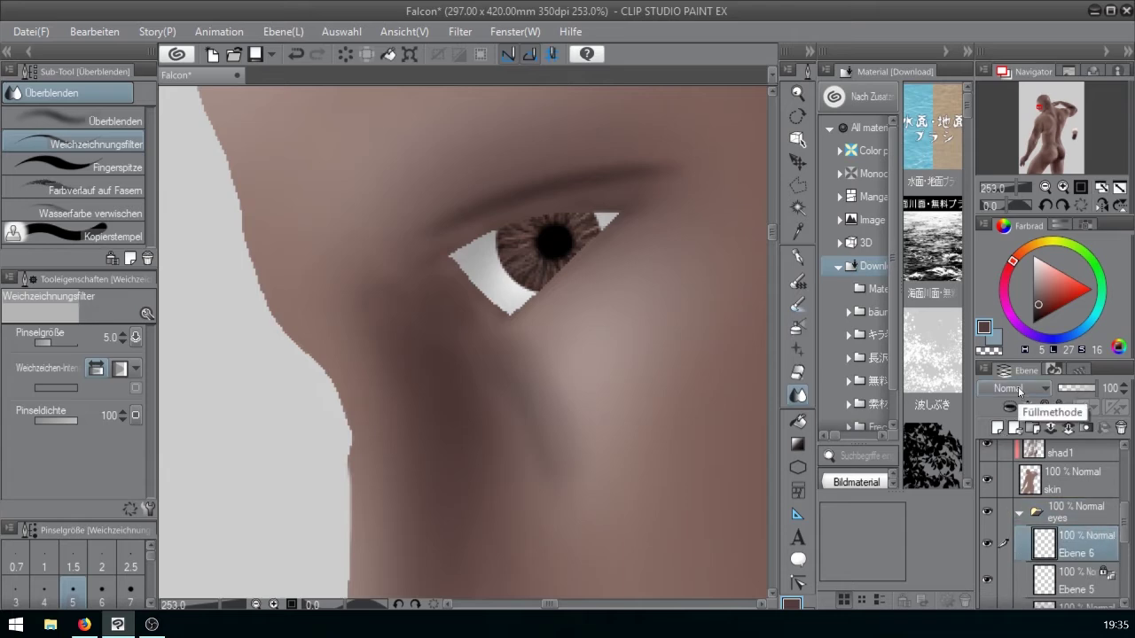
click(1017, 388)
click(1016, 52)
key(b)
key(bracketleft)
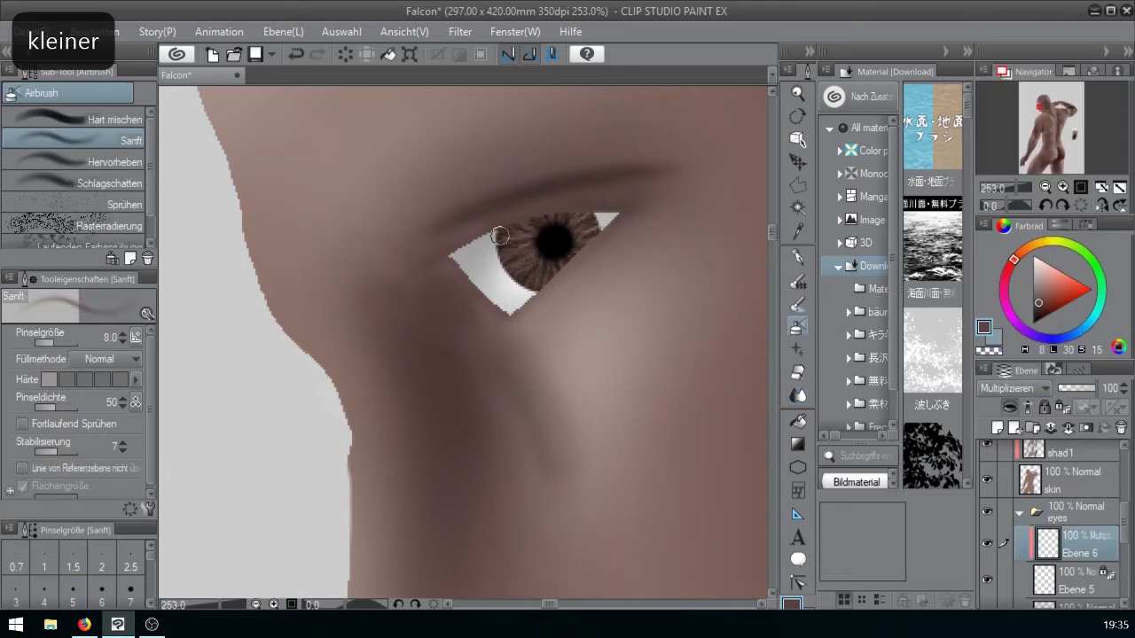
key(bracketleft)
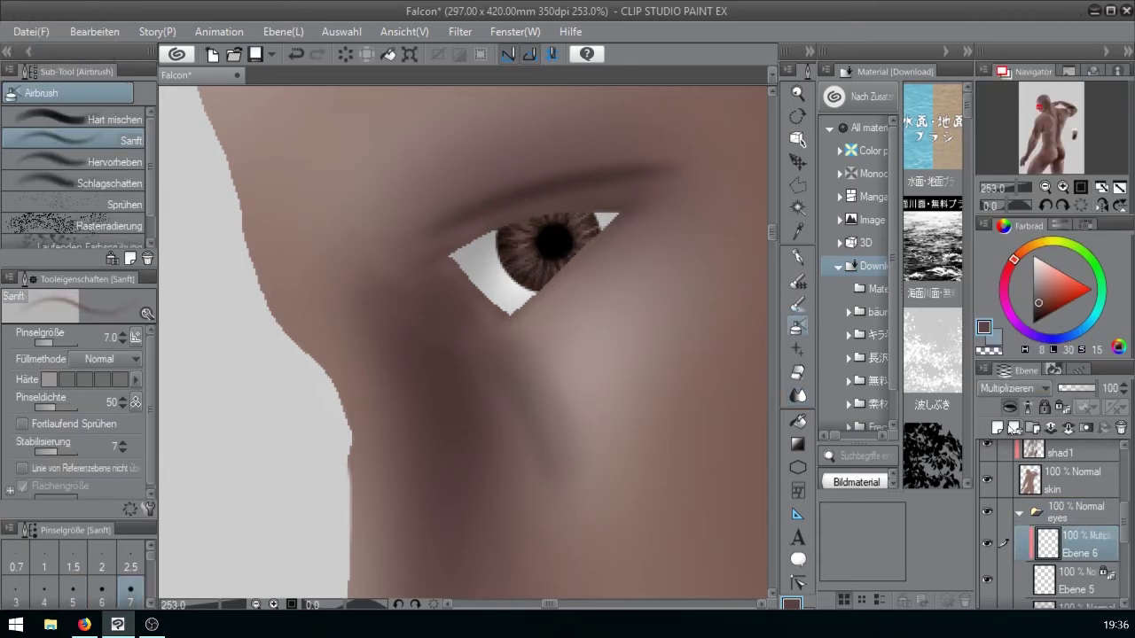
- Lighten the lower part of the iris in light grey with the Soft airbrush on a new clipped Add layer
click(997, 428)
click(1017, 388)
click(1024, 158)
click(1033, 277)
drag(518, 234, 543, 276)
- Shade the corners of the eye white in dark grey on a new Multiply layer, then soften it with the Blend brush at size 12.5
key(ctrl+shift+n)
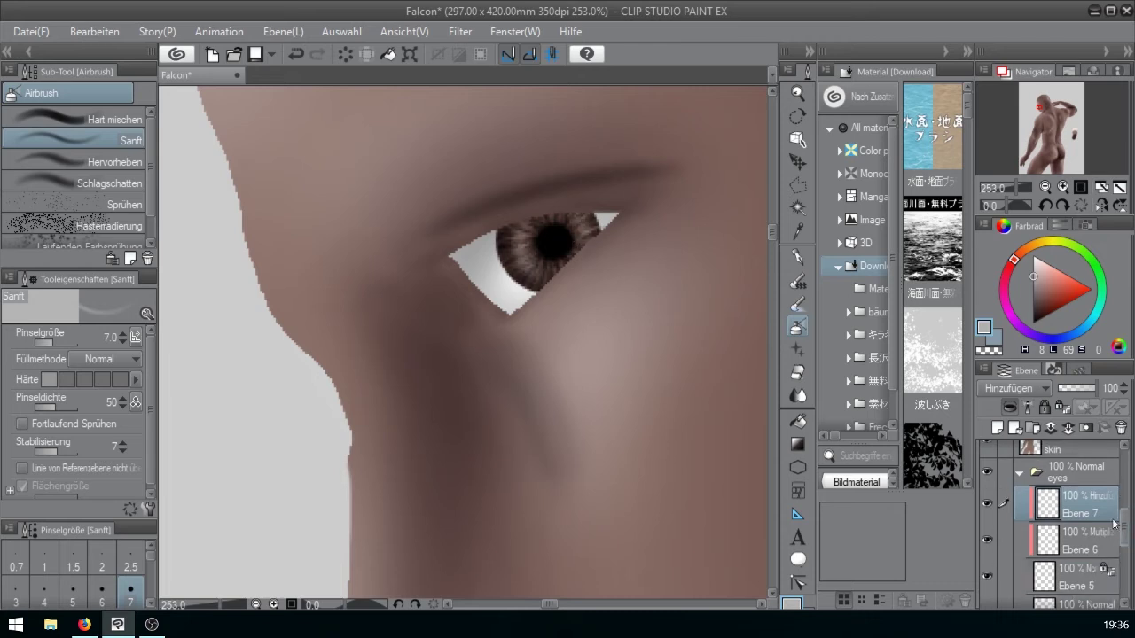
click(1010, 388)
click(1017, 52)
click(1033, 299)
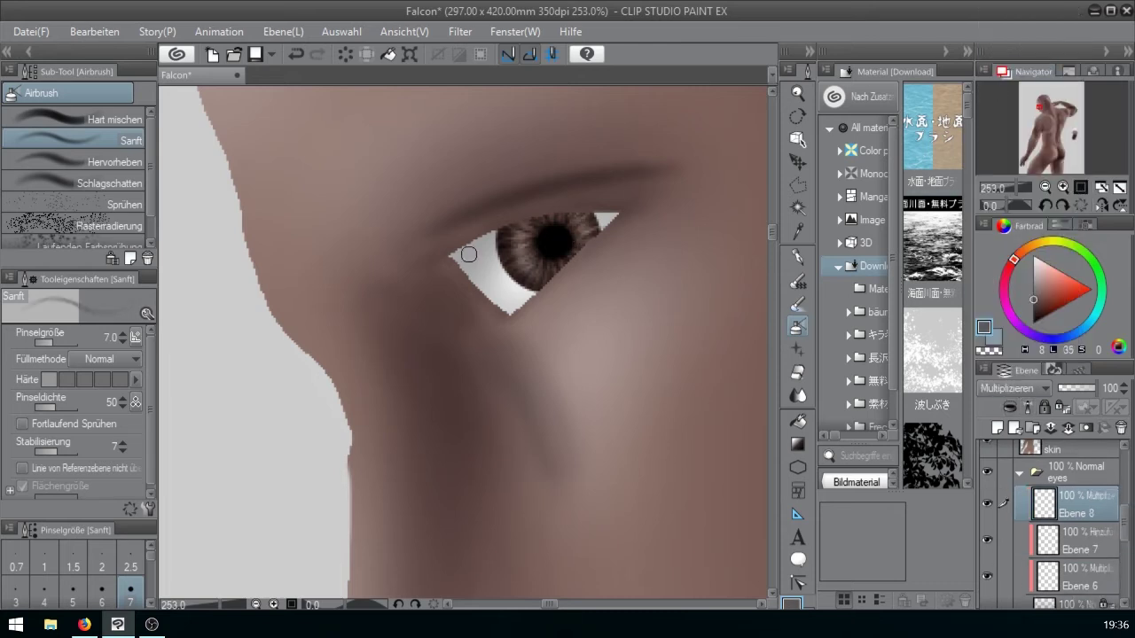
drag(492, 237, 445, 262)
key(bracketright)
key(bracketright)
key(bracketright)
key(bracketleft)
drag(598, 218, 615, 215)
click(1033, 310)
drag(492, 235, 443, 261)
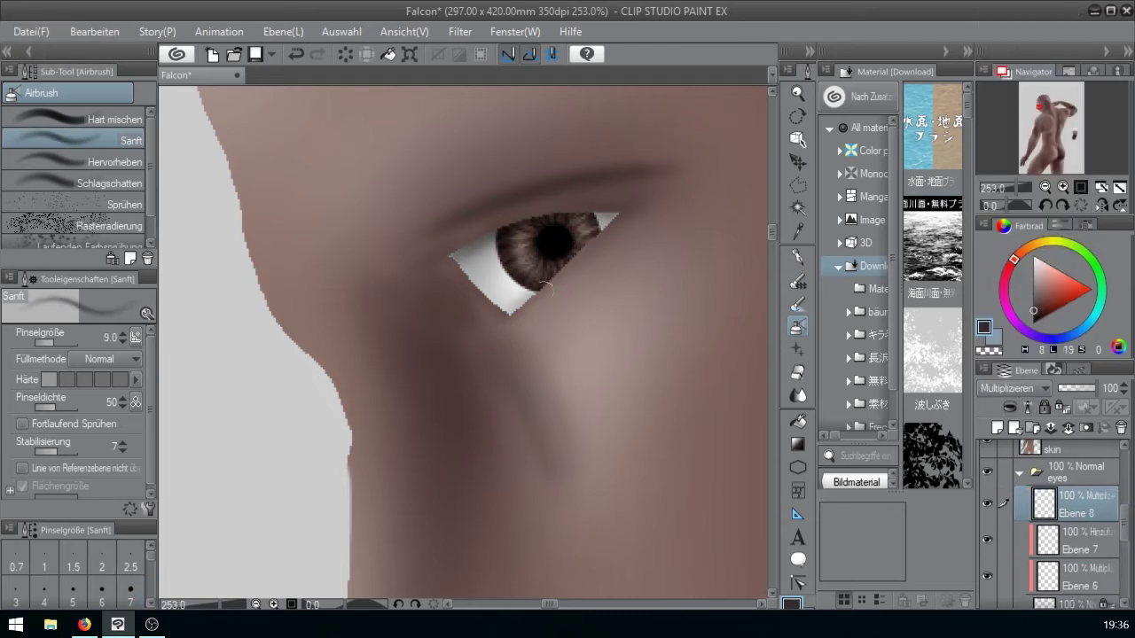
key(j)
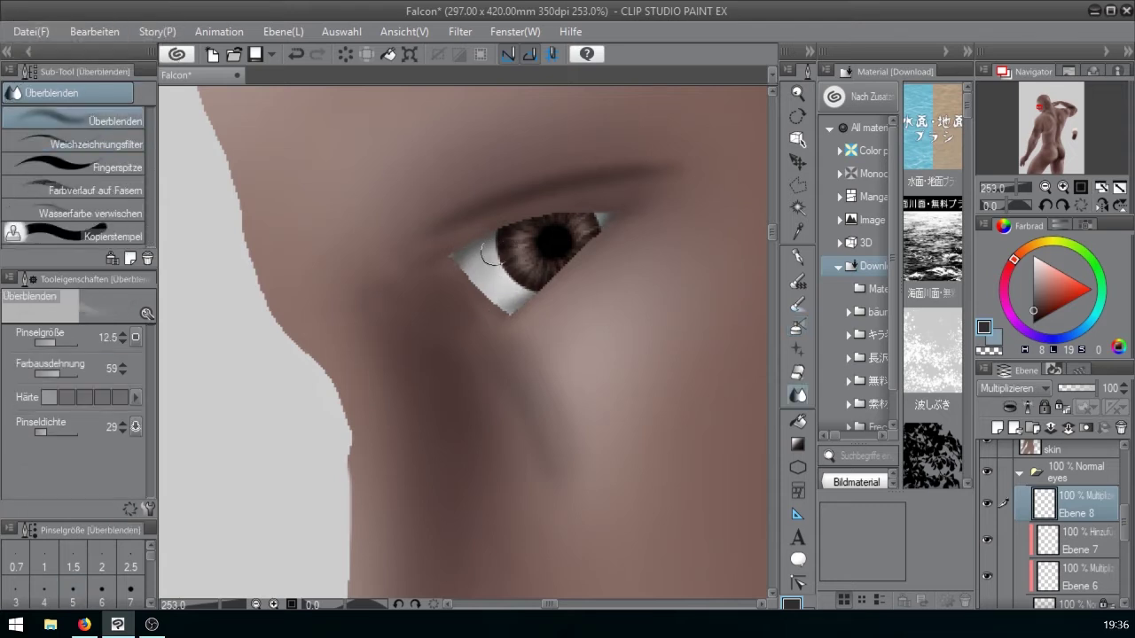
drag(497, 298, 483, 264)
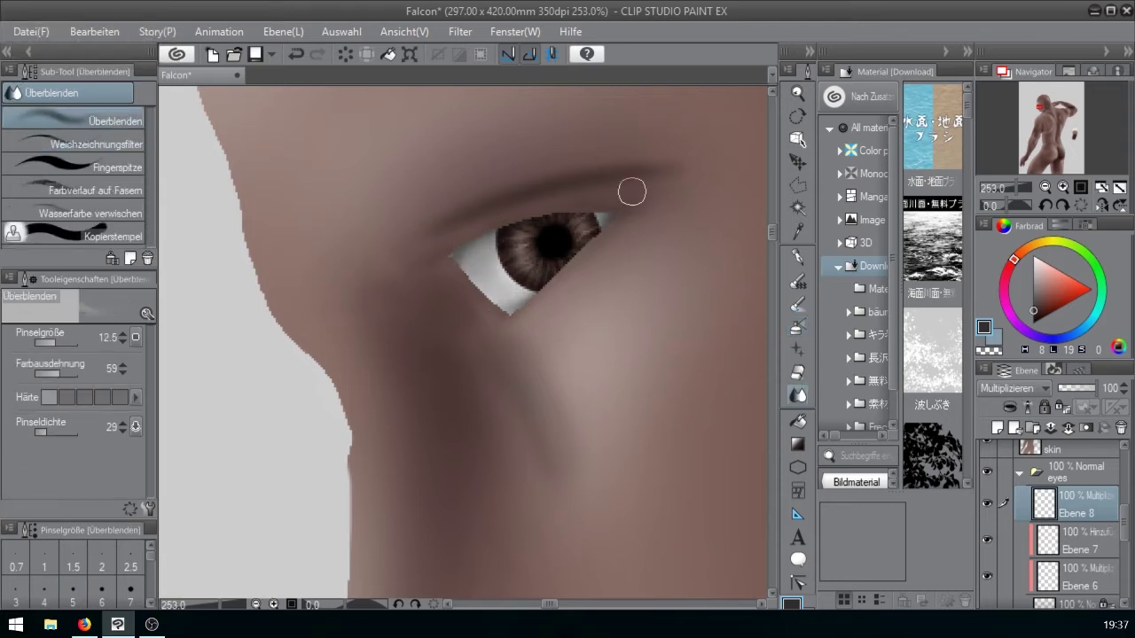
- Brighten the eye white and iris in light grey with the Soft airbrush at size 10 on a new Add layer
click(998, 427)
click(1015, 388)
click(1009, 185)
click(796, 328)
right_click(484, 267)
key(bracketright)
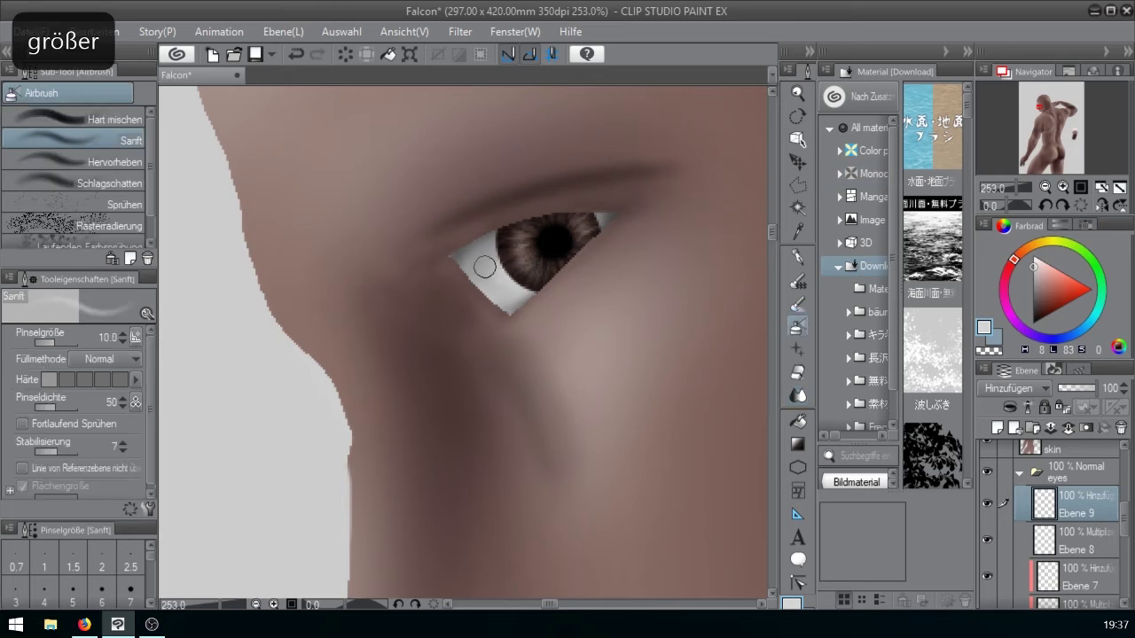
drag(484, 267, 514, 284)
mouse_move(513, 269)
mouse_down()
mouse_move(601, 163)
mouse_move(575, 240)
mouse_up()
- Add near-white reflection spots on the iris on a new Add (Glow) layer, using a small Soft airbrush with increased hardness
click(997, 427)
click(1015, 389)
click(1032, 200)
click(1036, 260)
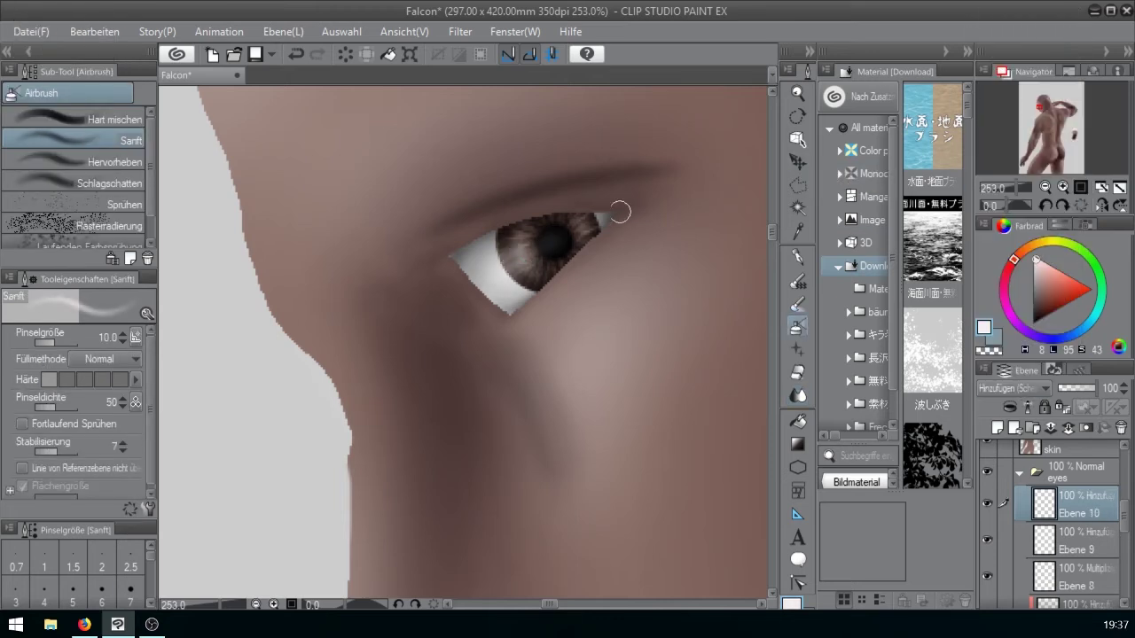
click(102, 380)
key(bracketleft)
key(bracketleft)
key(bracketleft)
key(bracketleft)
key(bracketright)
key(bracketright)
key(bracketleft)
key(bracketleft)
key(bracketleft)
click(532, 238)
key(bracketright)
key(bracketright)
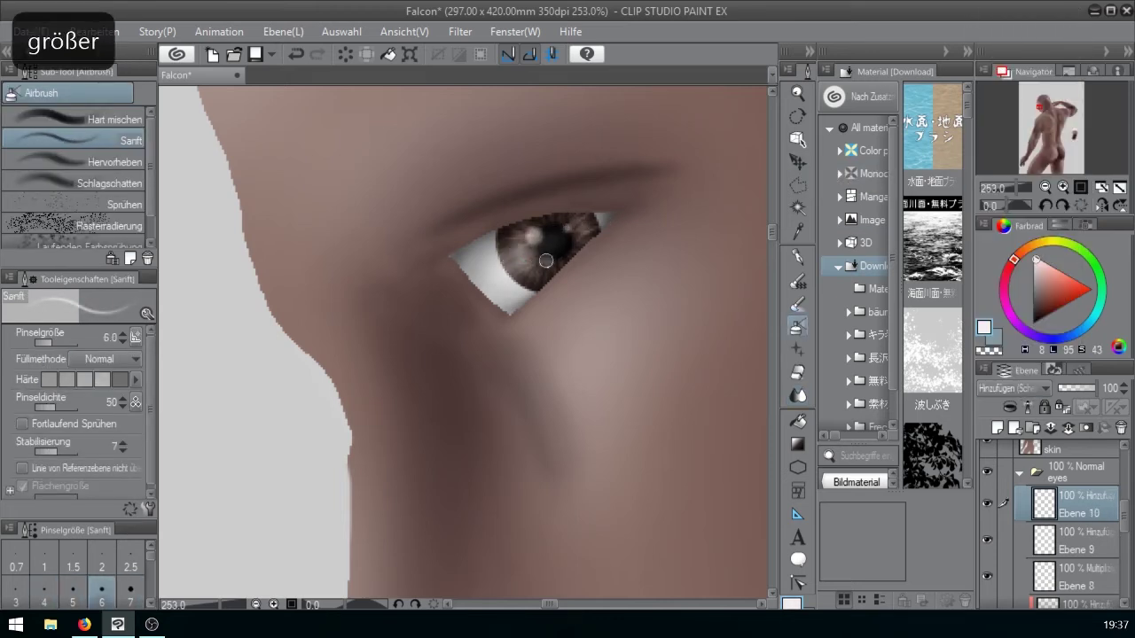
click(547, 260)
- Collapse and hide the "eyes" folder, then hide the grey background layer and the paper so only the figure stays visible
drag(1007, 187, 997, 189)
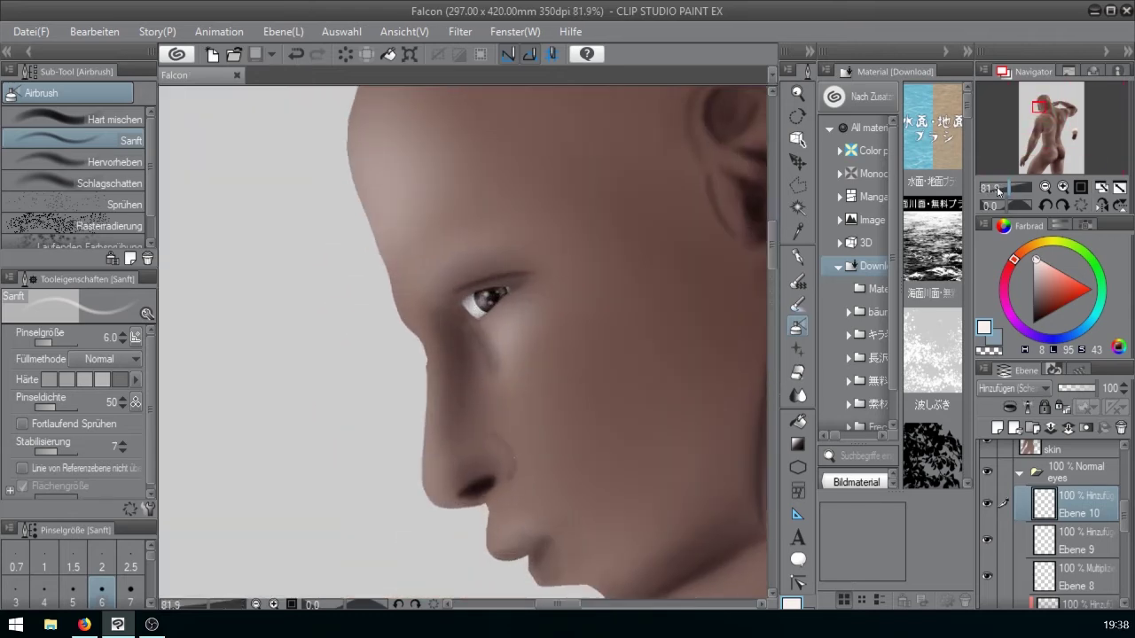
click(1018, 473)
click(986, 484)
scroll(989, 531, down, 3)
click(986, 551)
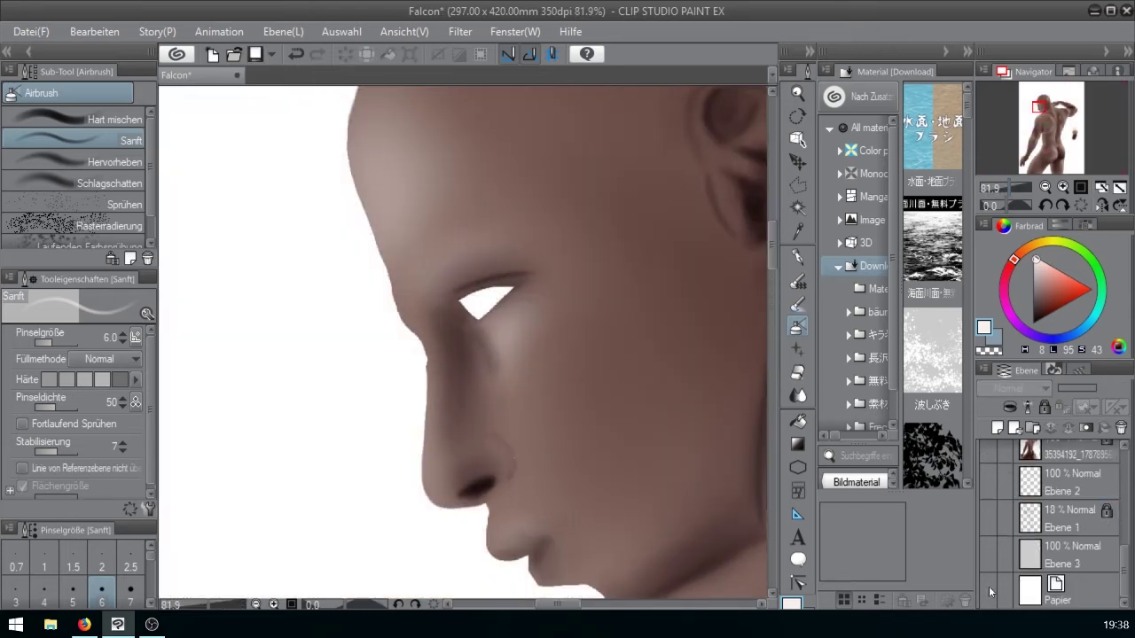
click(987, 586)
- Merge the visible figure layers into a new layer
scroll(1083, 506, up, 5)
click(1083, 505)
click(286, 33)
click(527, 474)
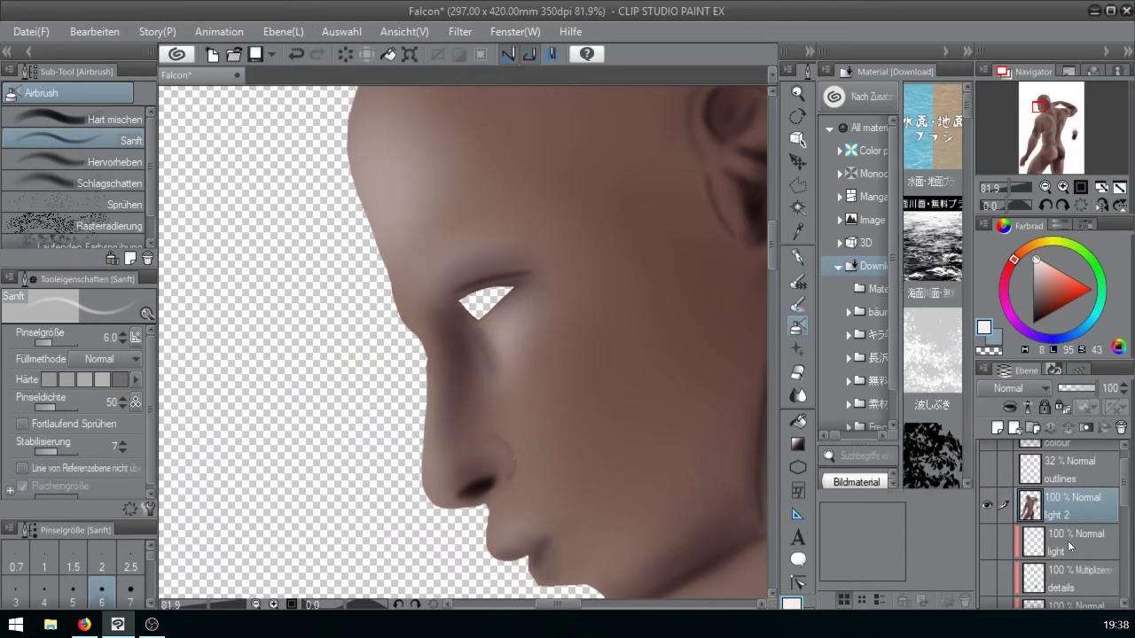
- Move the merged figure layer directly above the "eyes" folder and show the folder again
drag(1070, 507, 1076, 549)
drag(986, 492, 988, 457)
drag(1123, 530, 1122, 480)
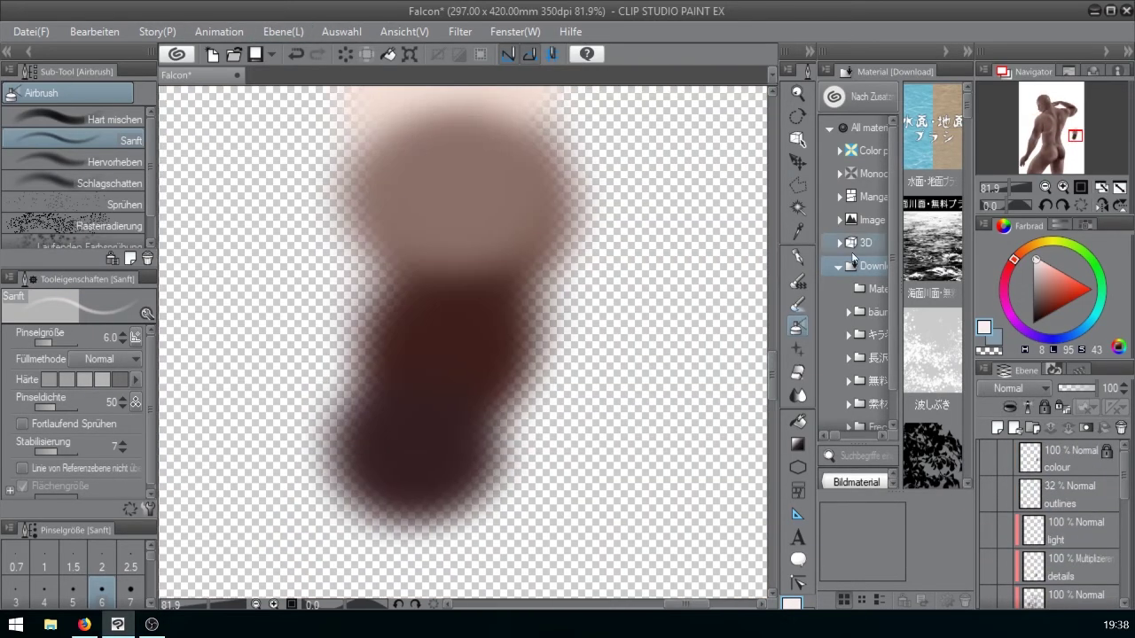
- Erase the colour swatches beside the figure from the merged layer with the hard eraser at size 100
key(e)
scroll(452, 310, down, 4)
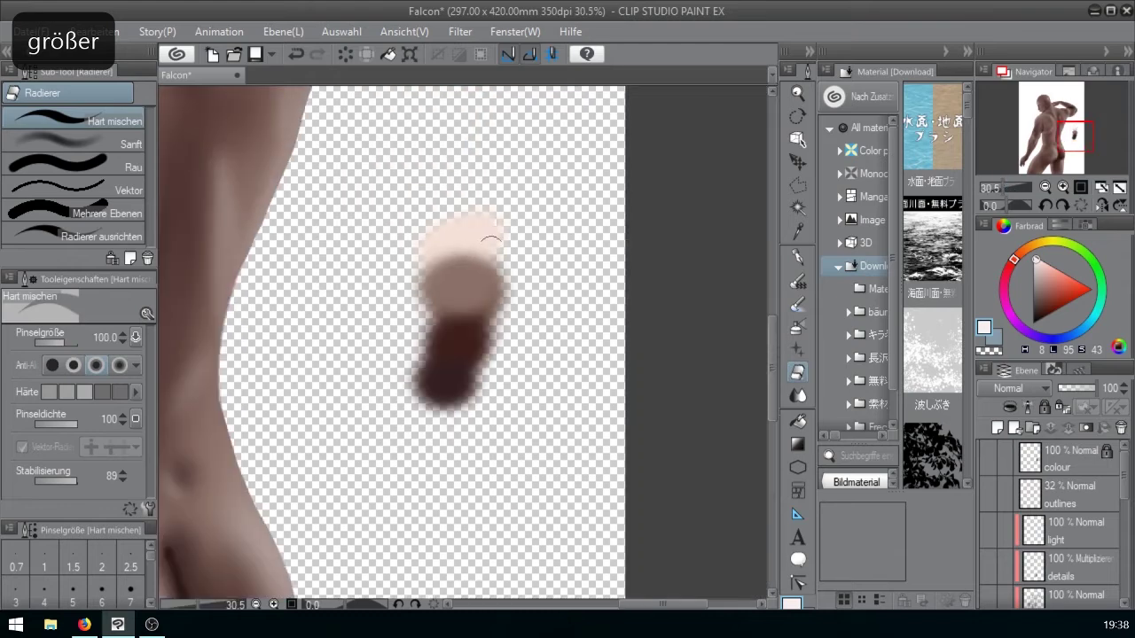
mouse_move(494, 299)
mouse_down()
mouse_move(474, 398)
mouse_move(506, 279)
mouse_up()
- Show the "colour" layer and sample the darkest swatch tone for the Soft airbrush on the merged figure layer
click(987, 458)
drag(1068, 126, 1050, 106)
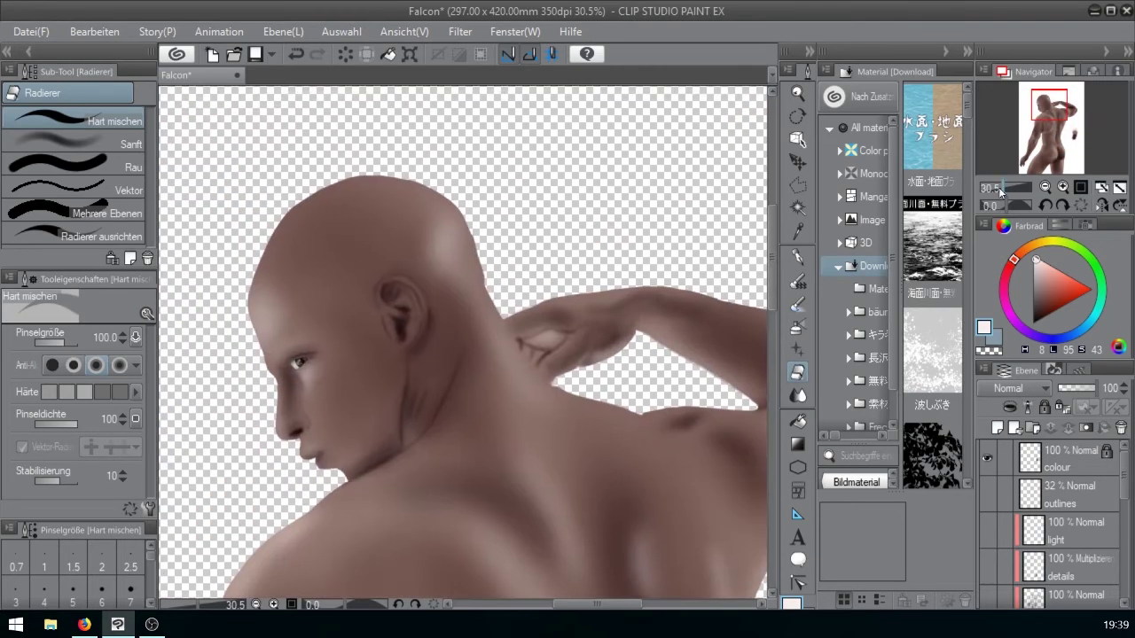
drag(1003, 188, 1009, 188)
click(1044, 108)
click(1008, 188)
drag(1047, 108, 1073, 136)
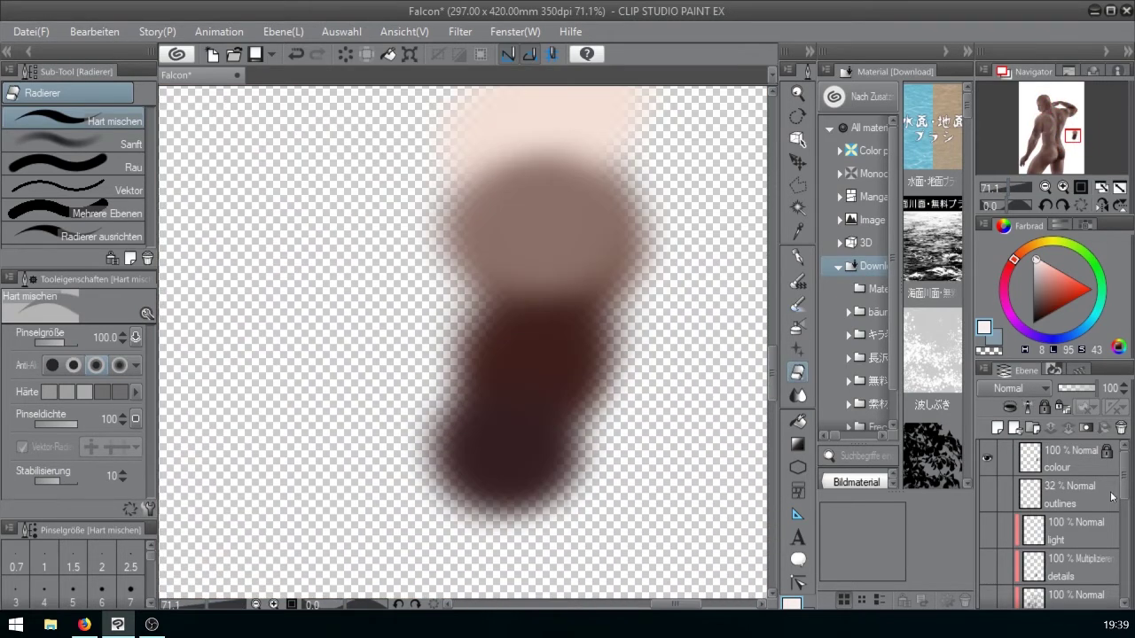
drag(1123, 479, 1122, 528)
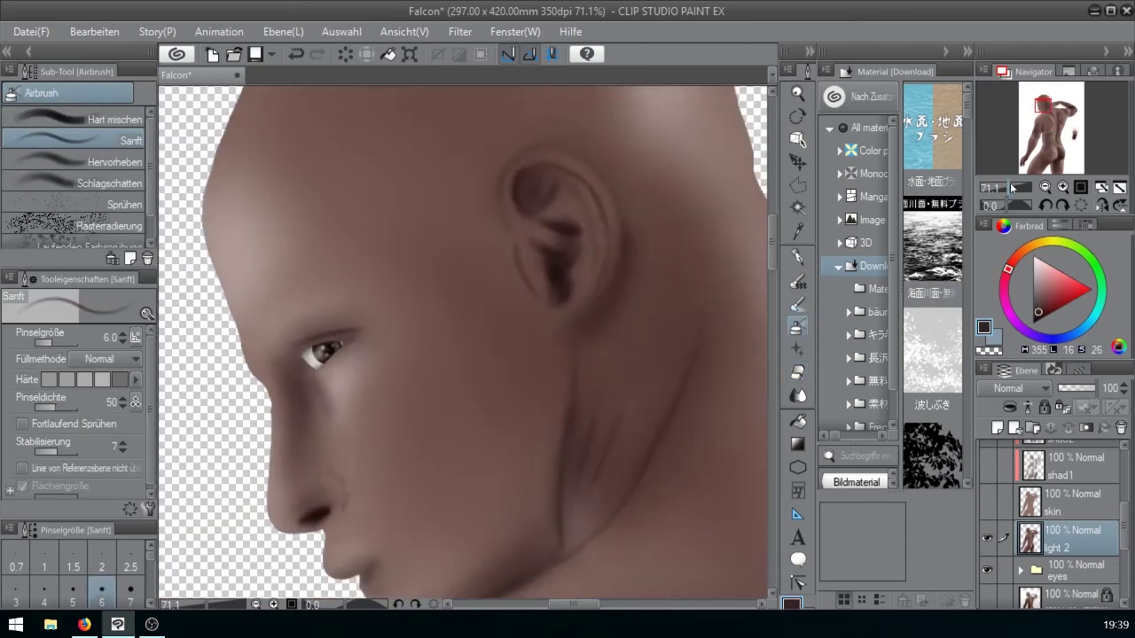
- Set the Soft airbrush to Multiply with minimum hardness and darken the crease running down below the inner eye
click(1012, 188)
click(105, 359)
click(97, 54)
key(bracketleft)
key(bracketleft)
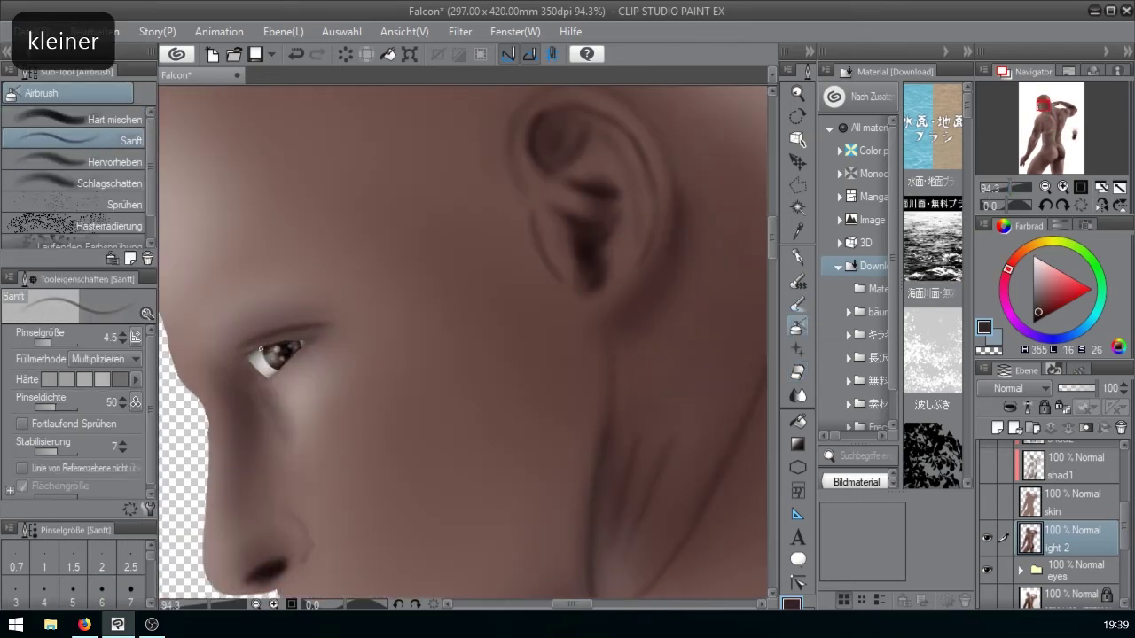
key(bracketright)
key(bracketright)
key(bracketright)
key(bracketright)
key(bracketright)
key(bracketright)
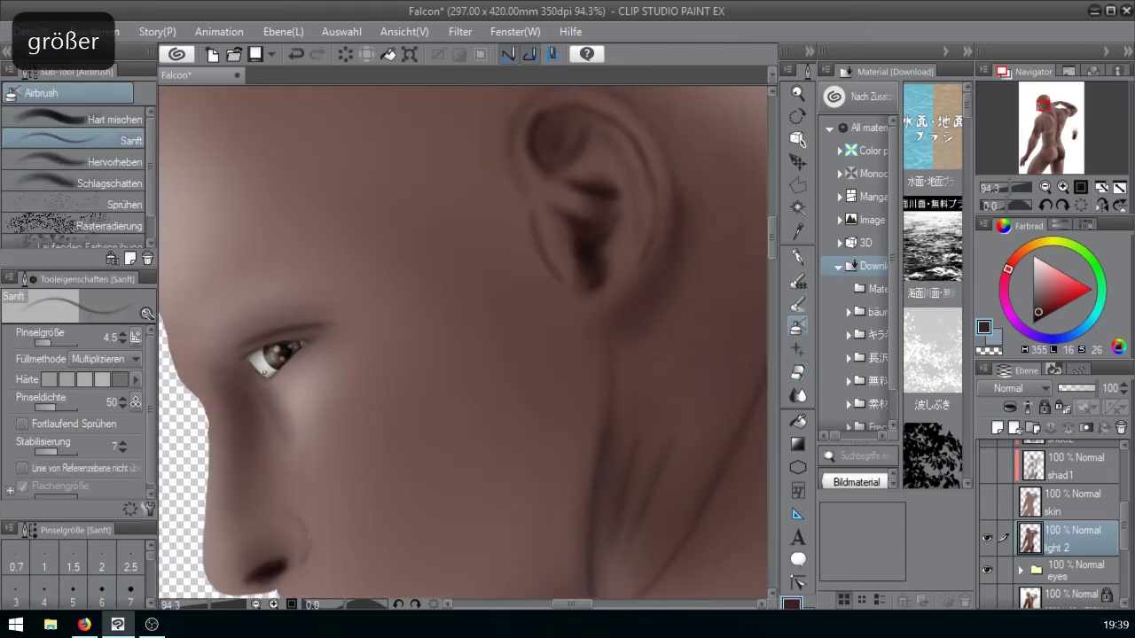
key(bracketleft)
click(50, 380)
drag(269, 383, 285, 438)
- Soften the crease below the eye with the Blend brush at size 17.5
key(j)
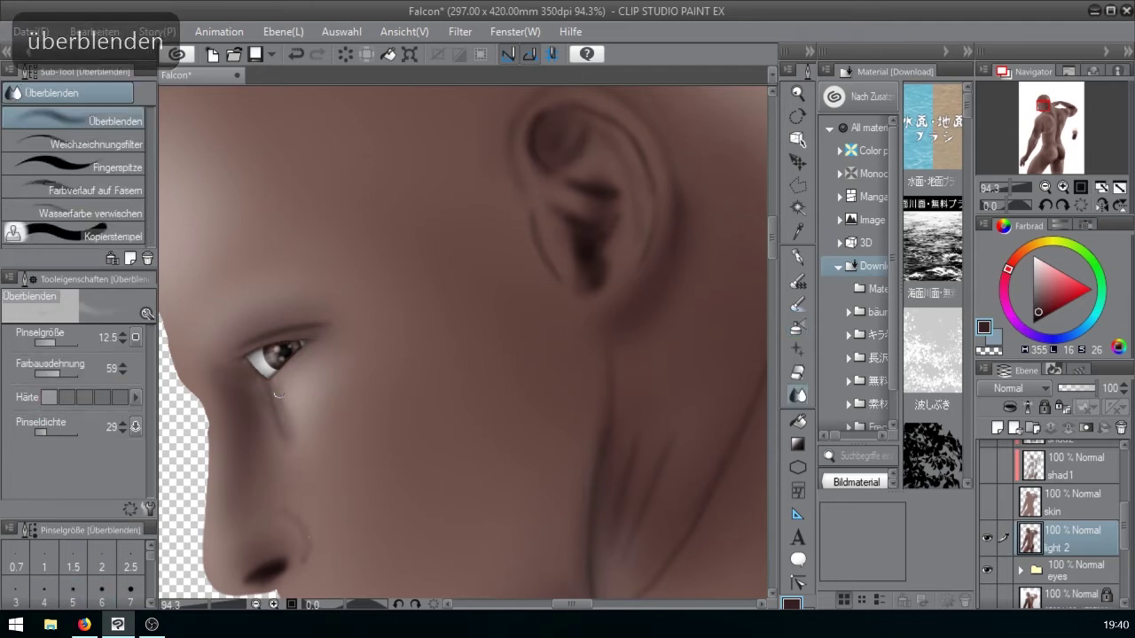
key(bracketright)
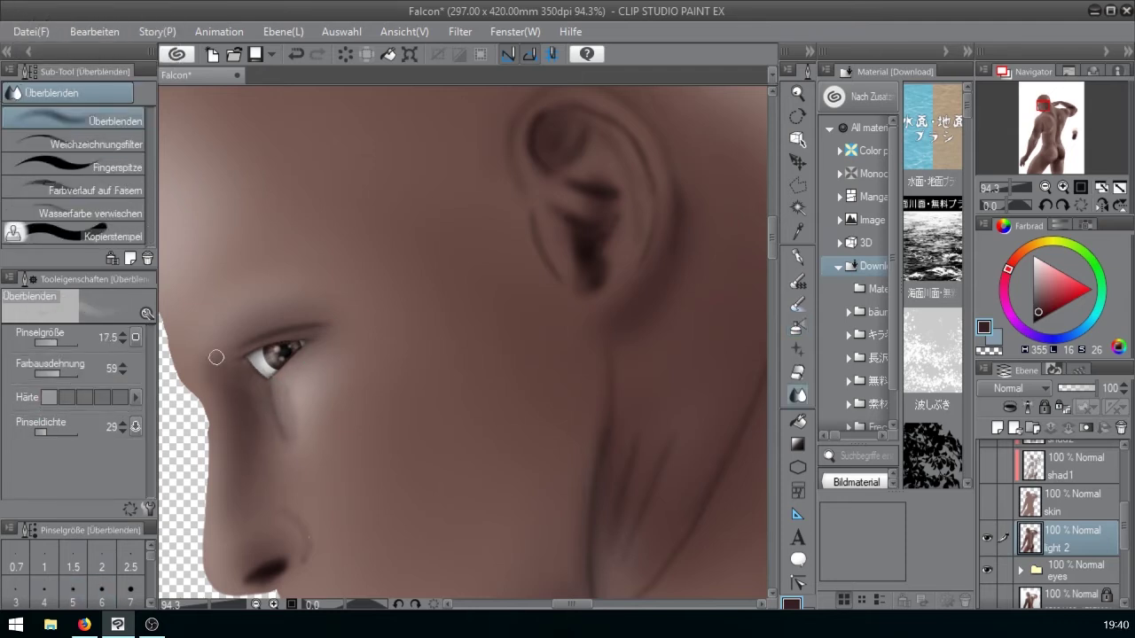
click(62, 375)
drag(280, 394, 301, 431)
- Return to the Soft airbrush at size 12.5 for shading the skin around the eye
key(b)
key(bracketright)
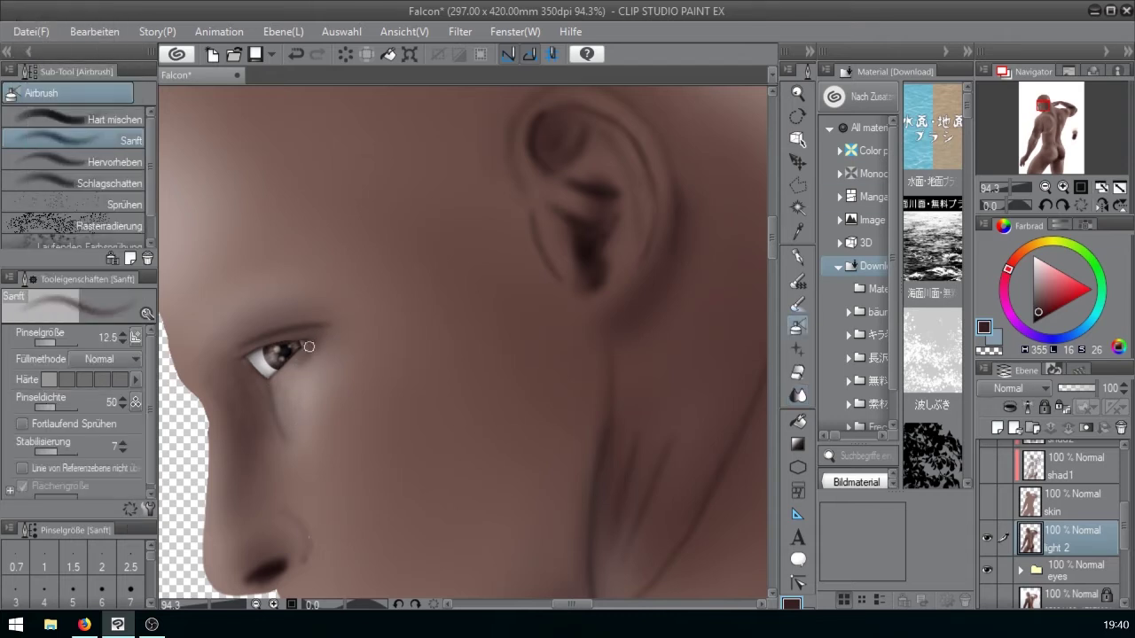
- Darken the inner eye socket and side of the nose with the soft airbrush at size 25, and blend the shadow
key(bracketright)
key(bracketright)
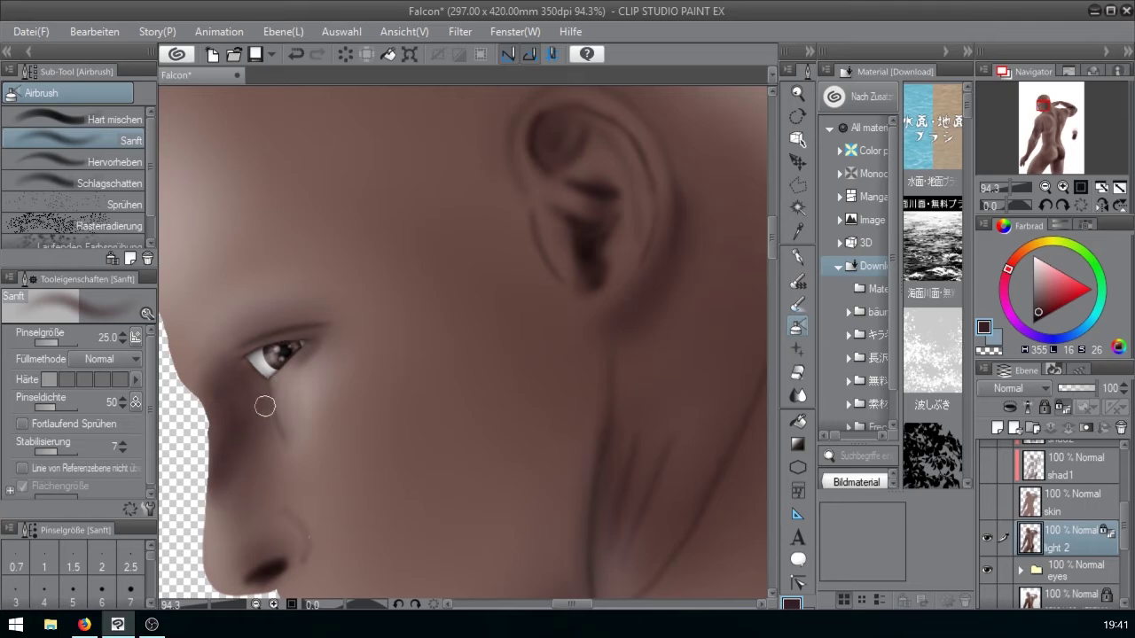
key(bracketleft)
key(bracketright)
key(j)
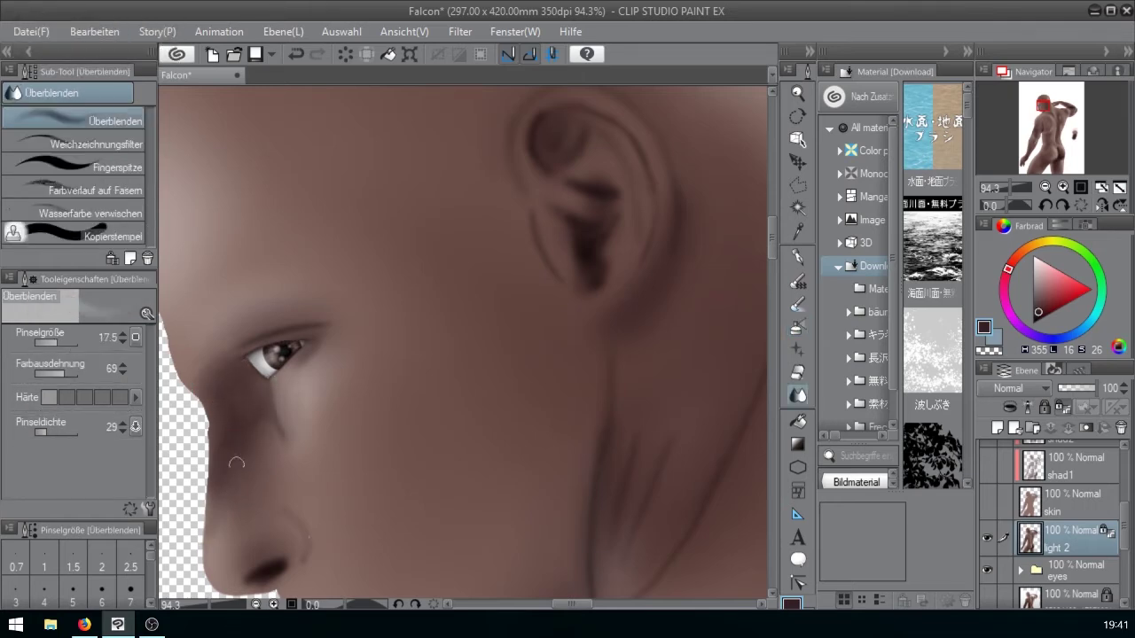
- Shade around the wing of the nose with the dark soft airbrush at size 15 to 17.5
click(1039, 113)
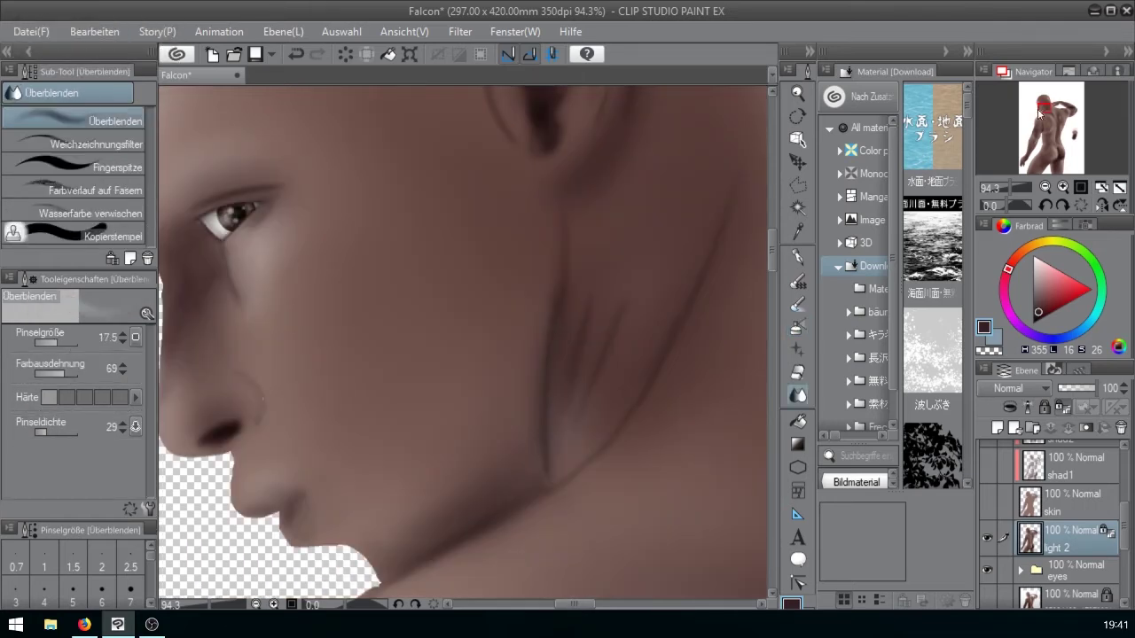
key(b)
key(bracketleft)
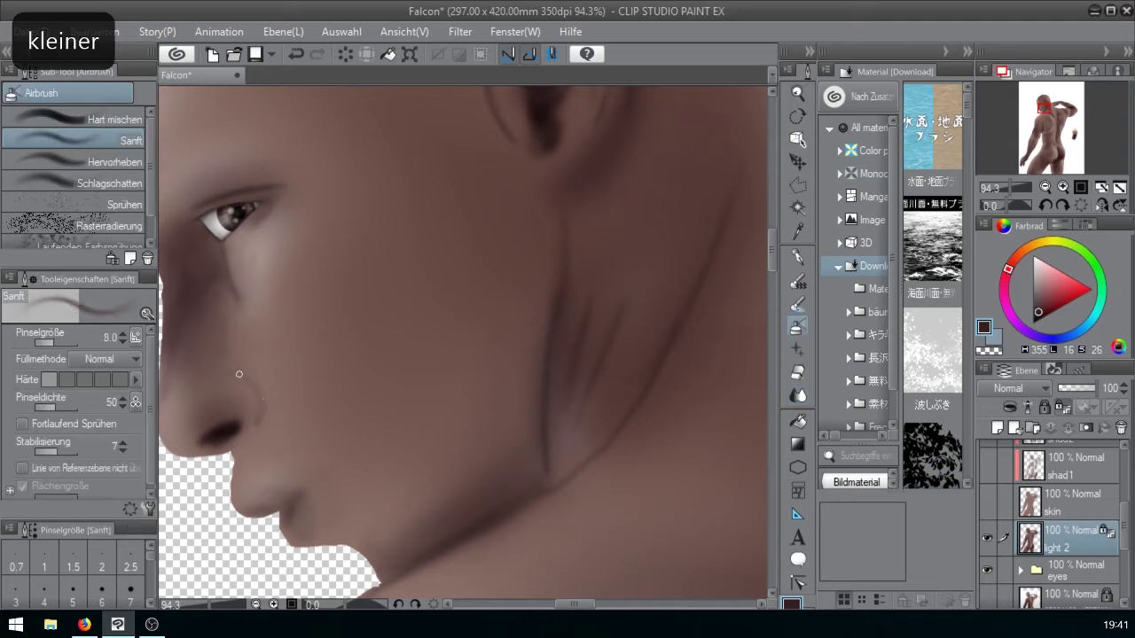
key(bracketright)
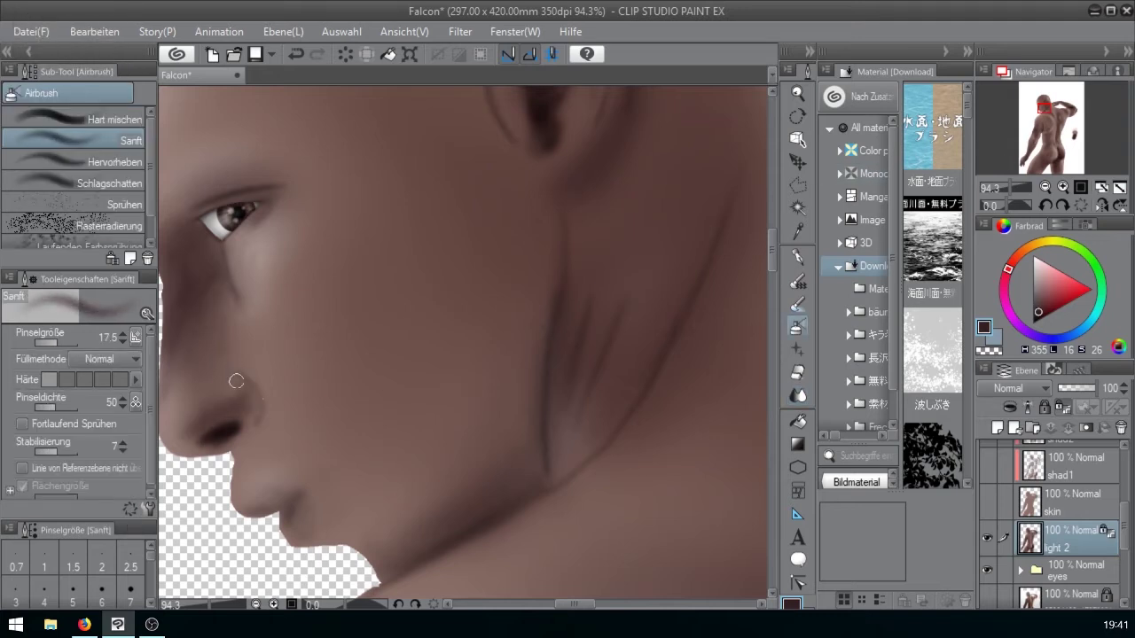
key(bracketleft)
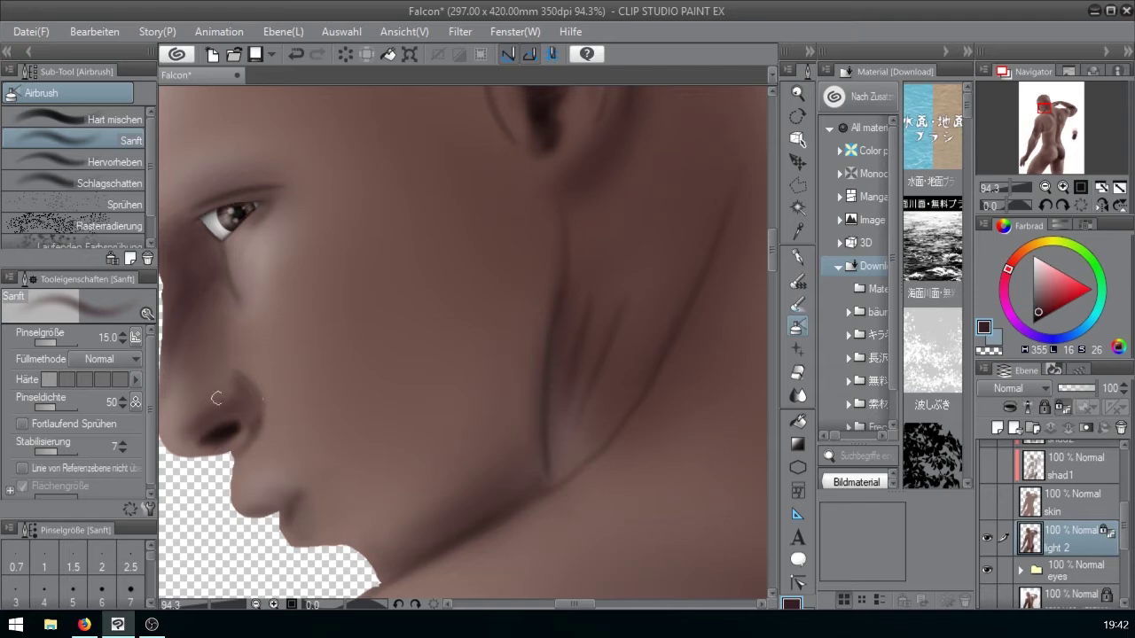
- Deepen the crease behind the nostril with a fine soft airbrush in Multiply mode, and blend it
key(bracketleft)
key(bracketleft)
key(bracketleft)
key(bracketleft)
key(bracketleft)
drag(245, 386, 258, 417)
key(bracketleft)
key(bracketright)
key(bracketright)
key(bracketright)
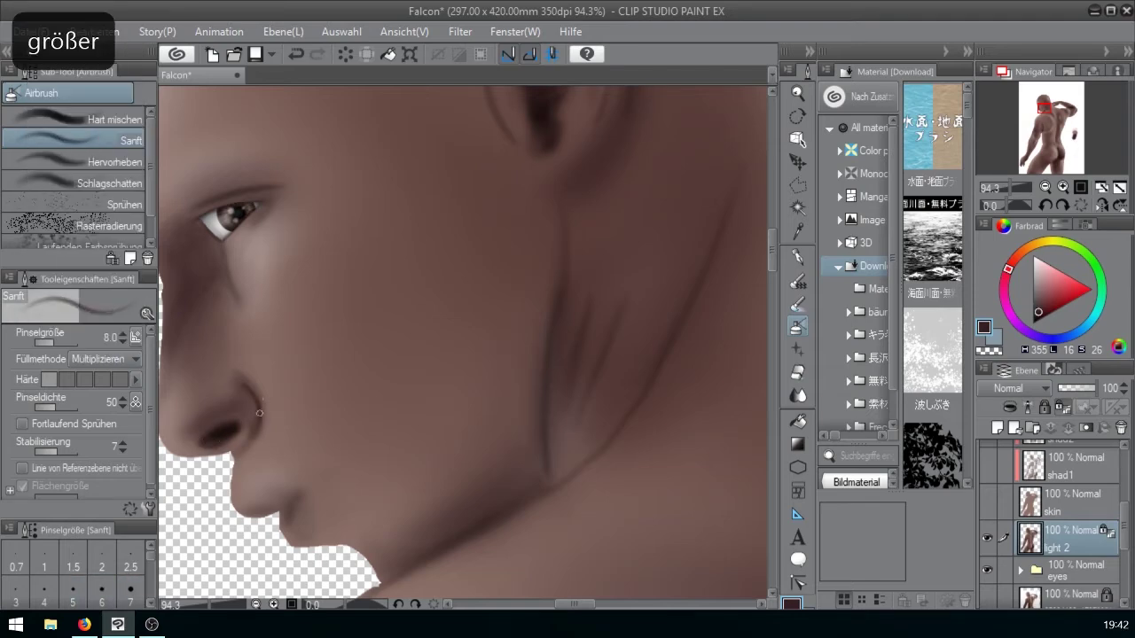
key(j)
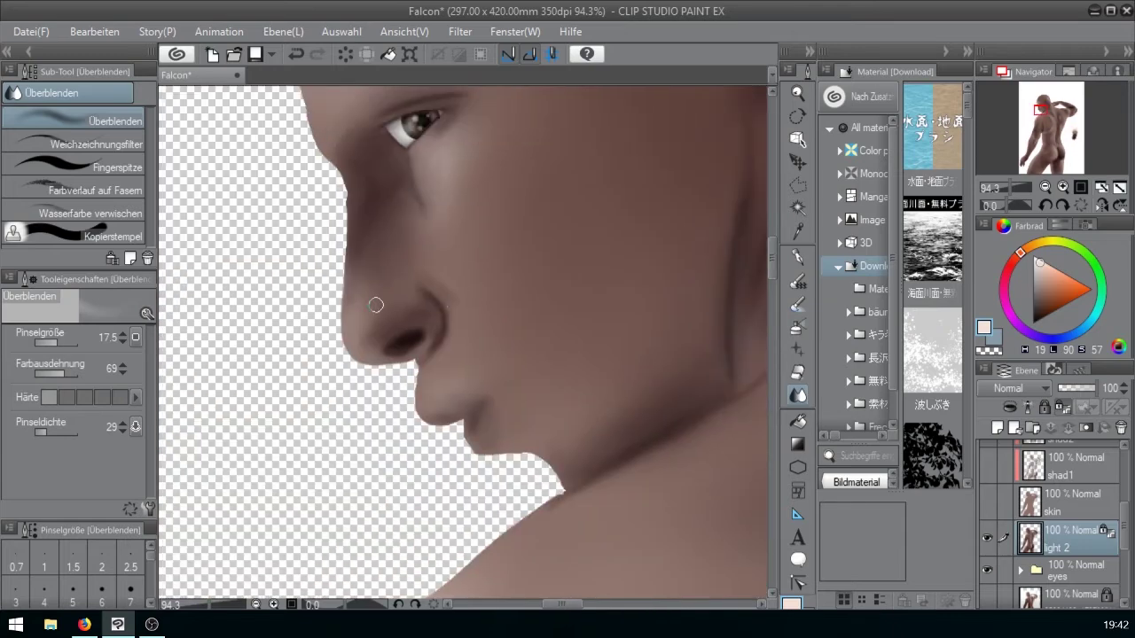
- Highlight the nostril rim with a light skin tone, using the soft airbrush in Normal mode, and blend it
key(bracketleft)
key(b)
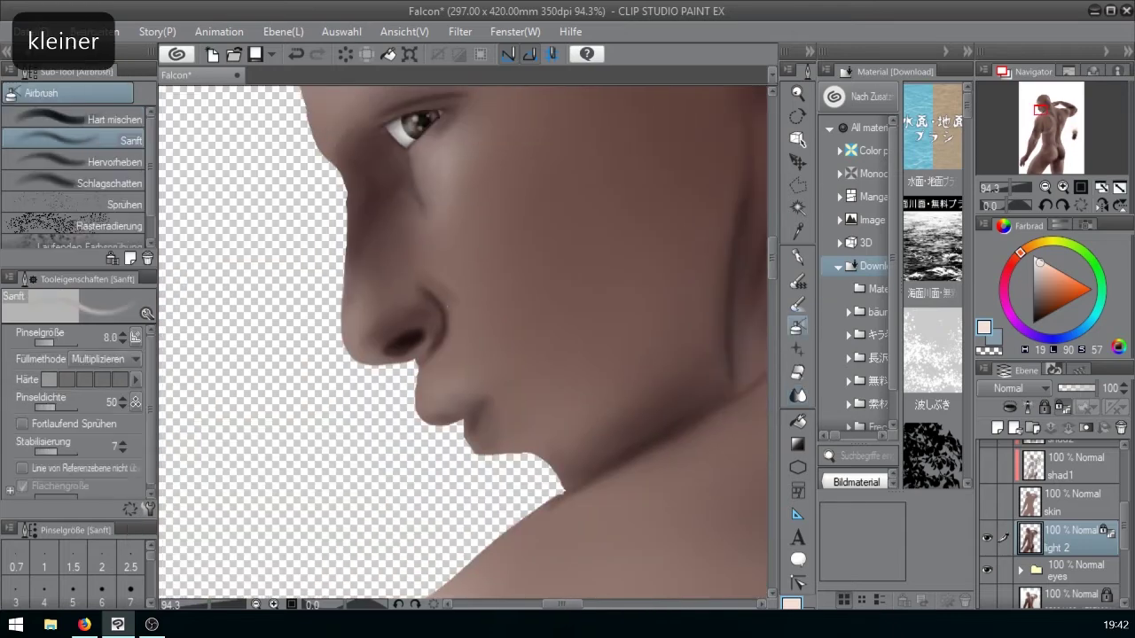
key(bracketright)
click(105, 359)
click(91, 22)
key(bracketright)
mouse_move(370, 347)
mouse_down()
mouse_move(404, 301)
mouse_move(370, 349)
mouse_move(364, 322)
mouse_move(364, 347)
mouse_move(424, 326)
mouse_up()
key(bracketright)
key(bracketleft)
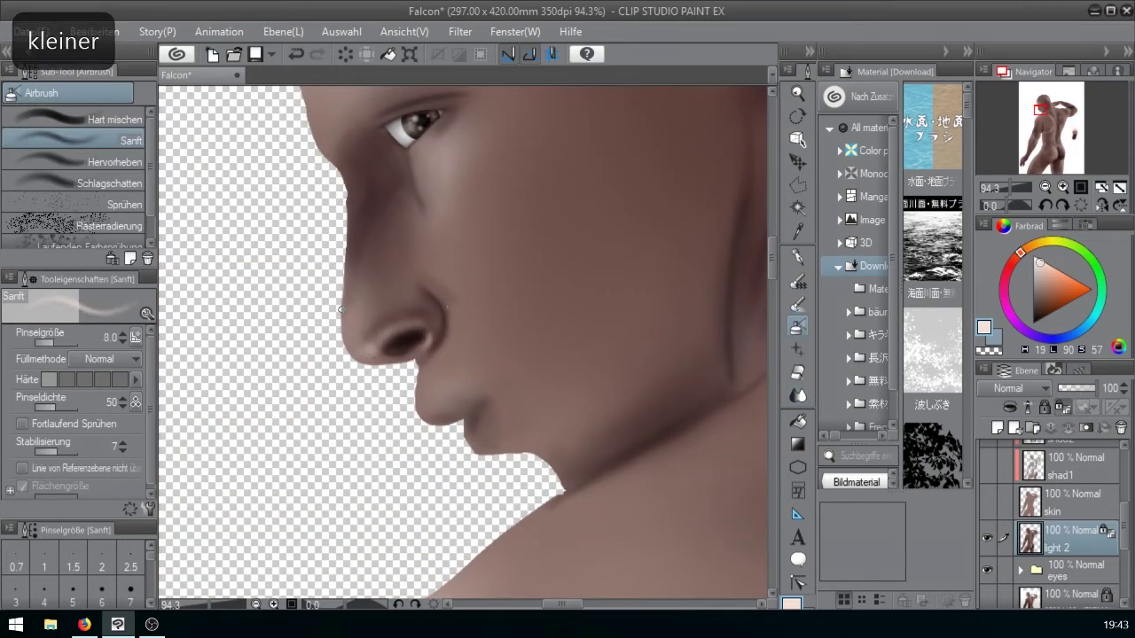
key(bracketright)
key(j)
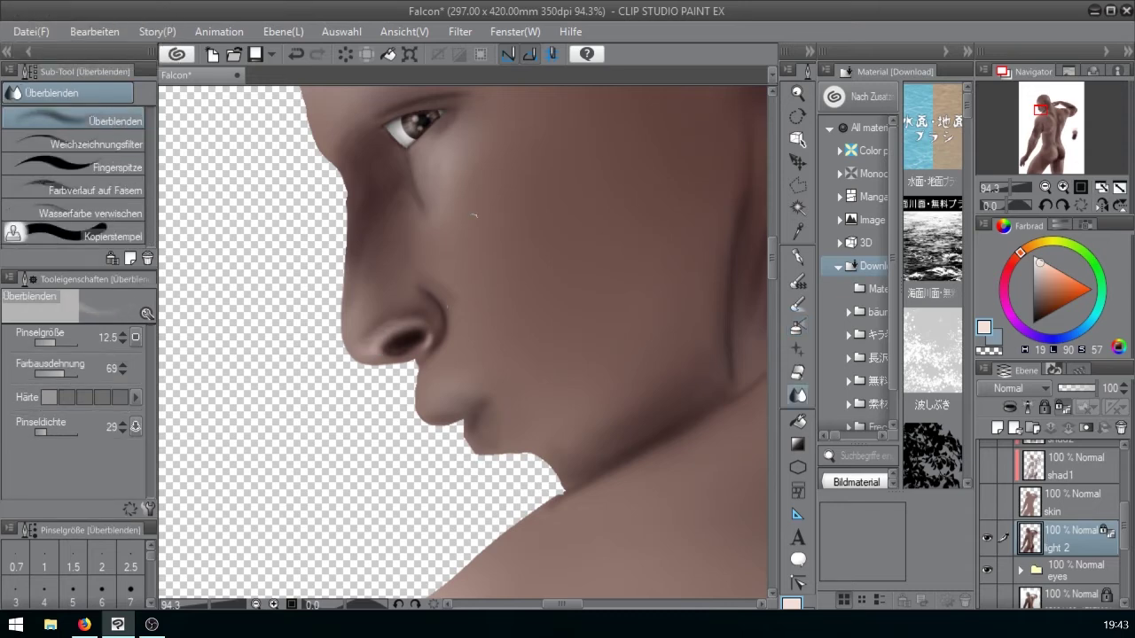
- Lighten the cheek beside the nose with the soft airbrush at size 35
key(b)
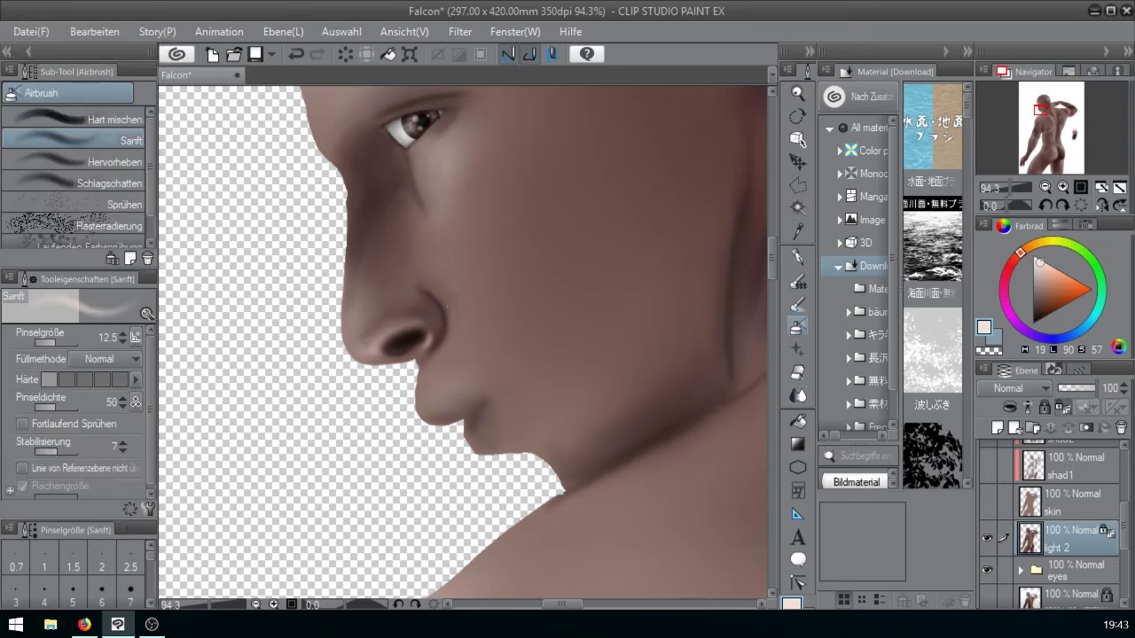
key(bracketright)
key(bracketright)
key(bracketright)
key(bracketright)
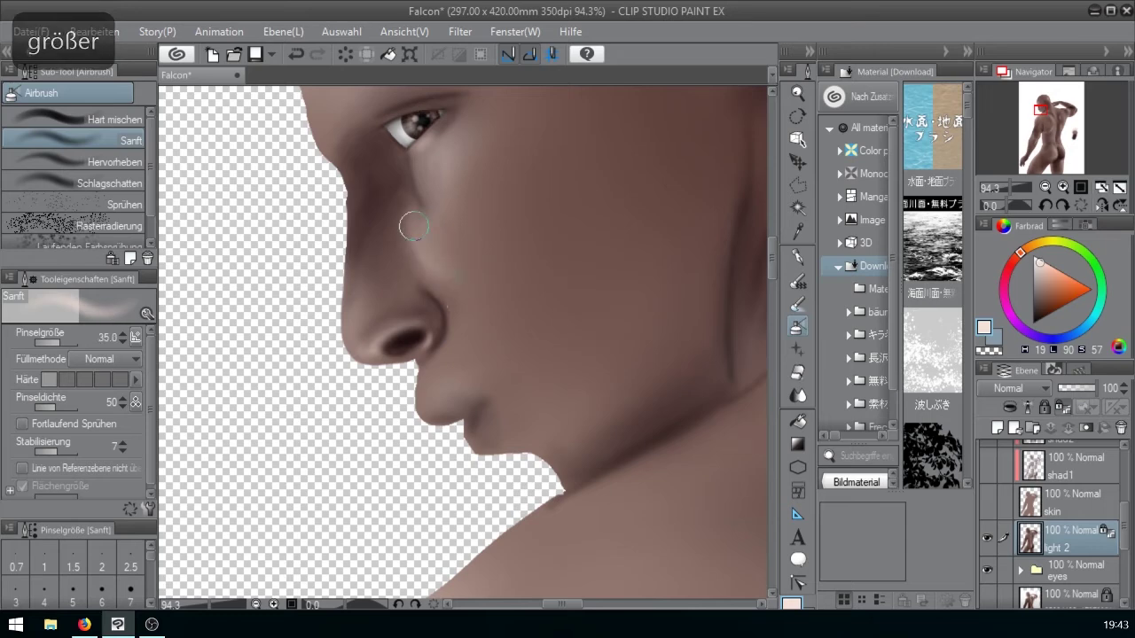
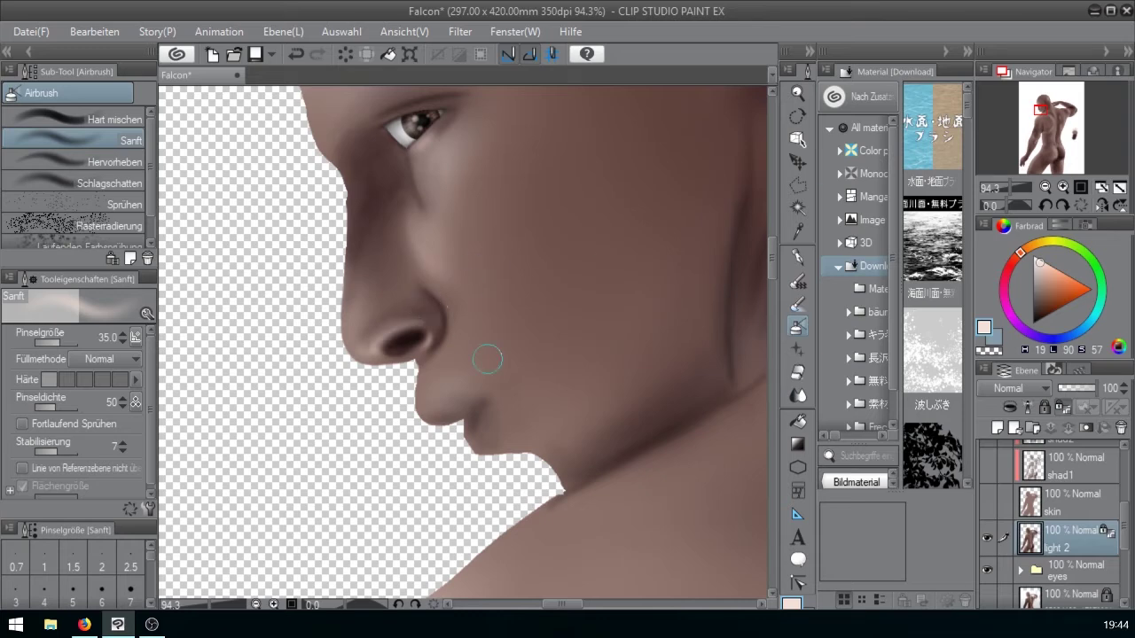
- Undo the last stroke and highlight the skin around the outer eye corner with a smaller soft airbrush
key(ctrl+z)
key(bracketleft)
key(bracketleft)
key(bracketleft)
key(bracketleft)
key(bracketleft)
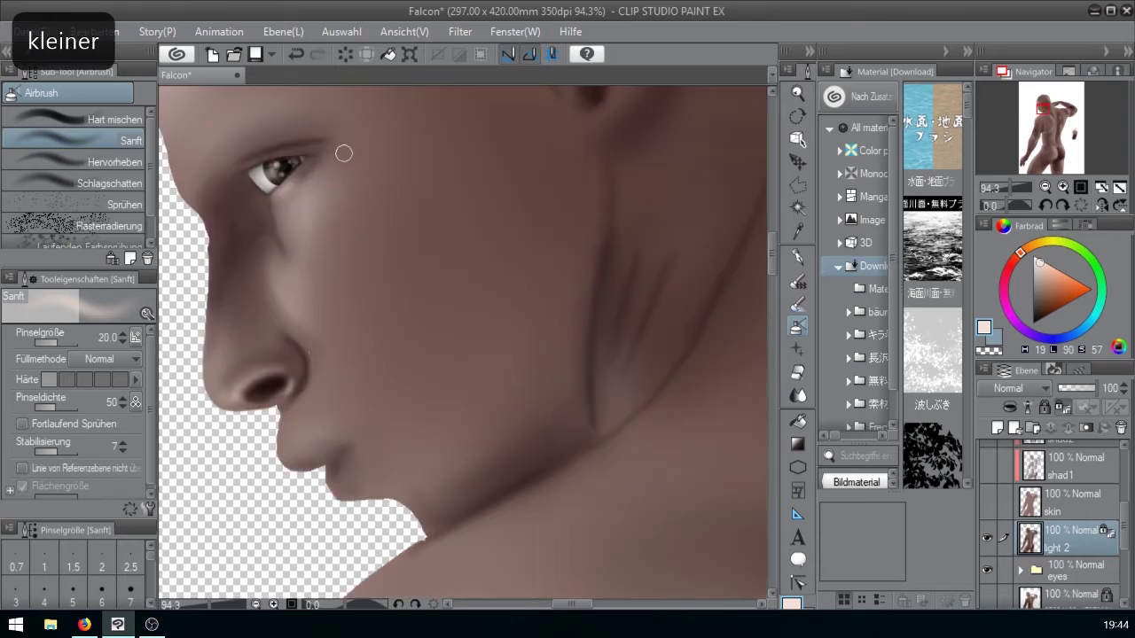
key(bracketright)
key(bracketleft)
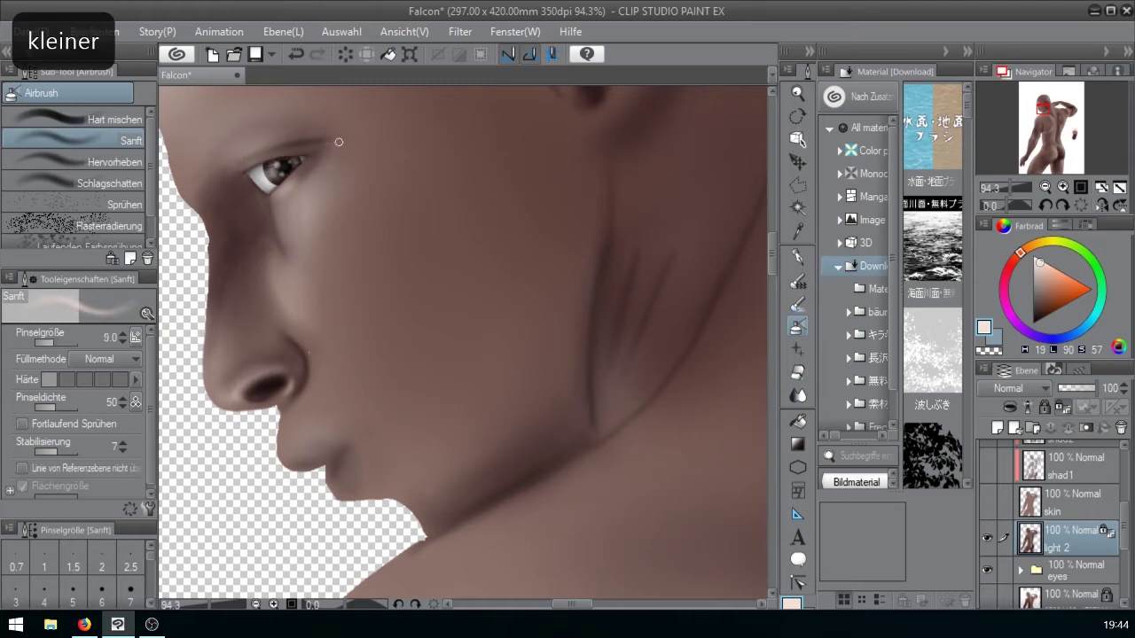
key(bracketright)
- Blend the highlight around the outer eye corner with the blend brush at size 20 to 35
key(j)
key(bracketright)
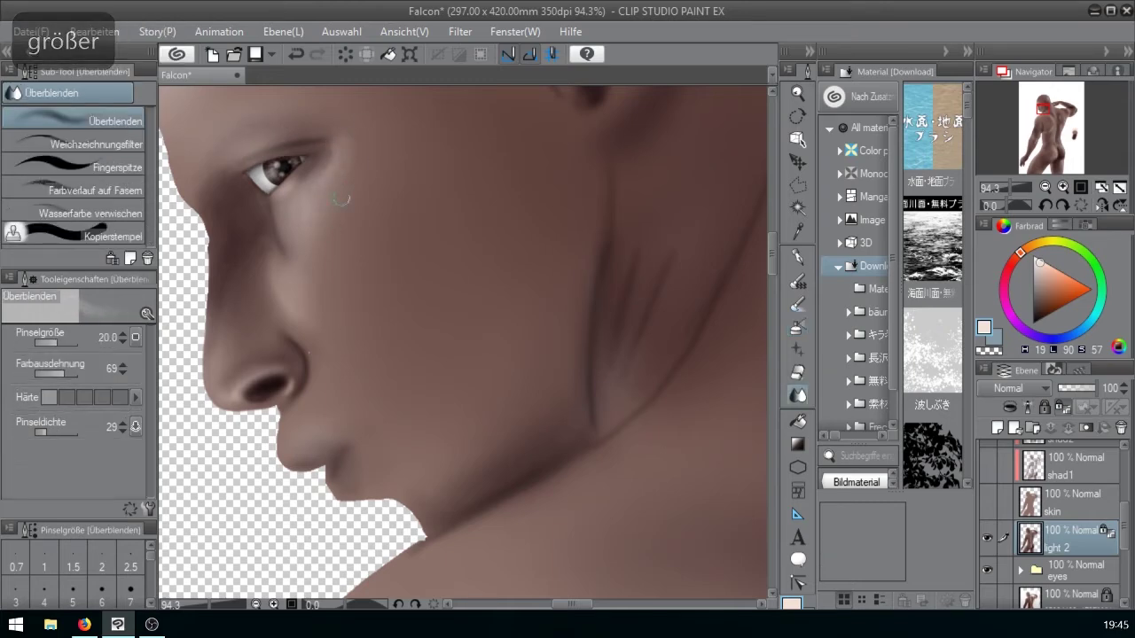
key(bracketright)
key(bracketright)
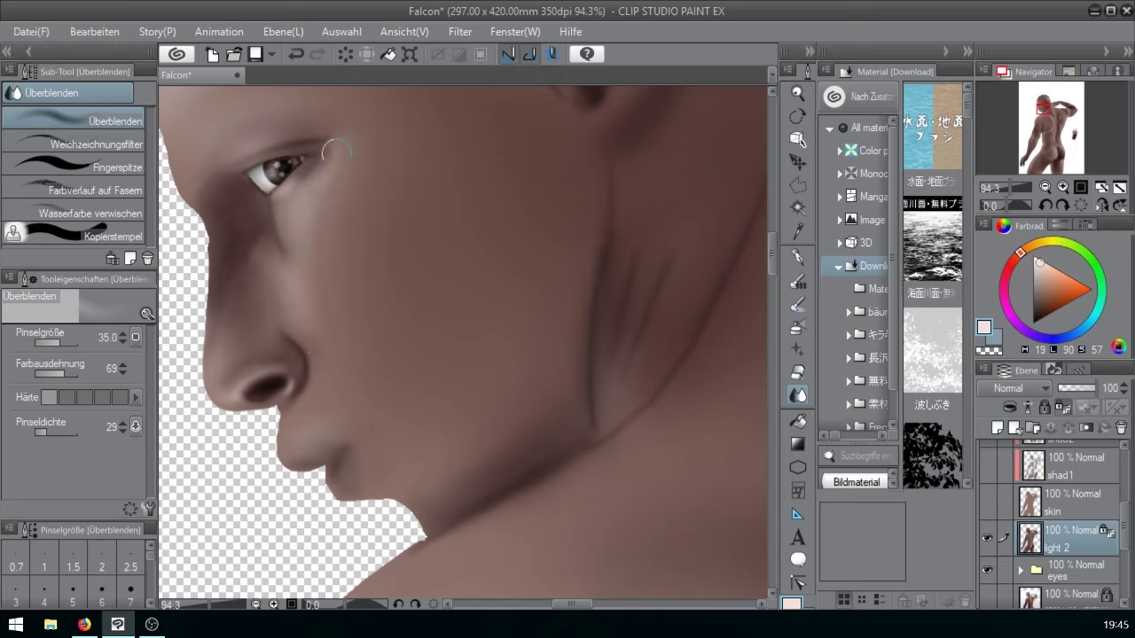
- Define the mouth line and lip corner in dark brown with the soft airbrush at about size 9
scroll(336, 260, down, 3)
key(bracketleft)
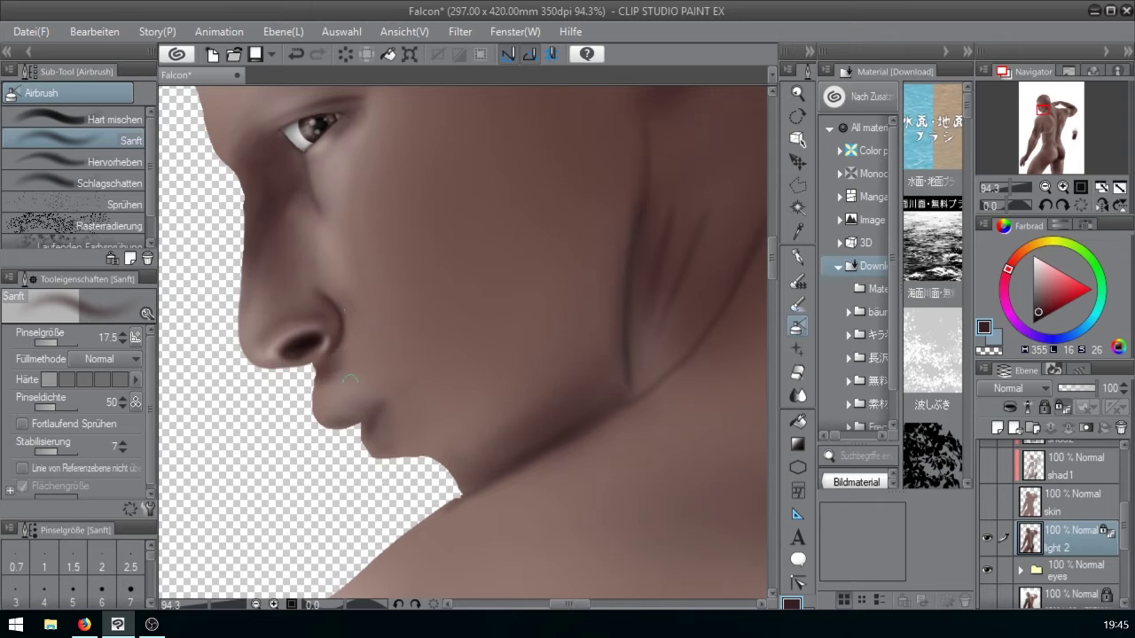
key(bracketleft)
key(bracketleft)
key(bracketleft)
key(bracketleft)
key(bracketleft)
key(bracketright)
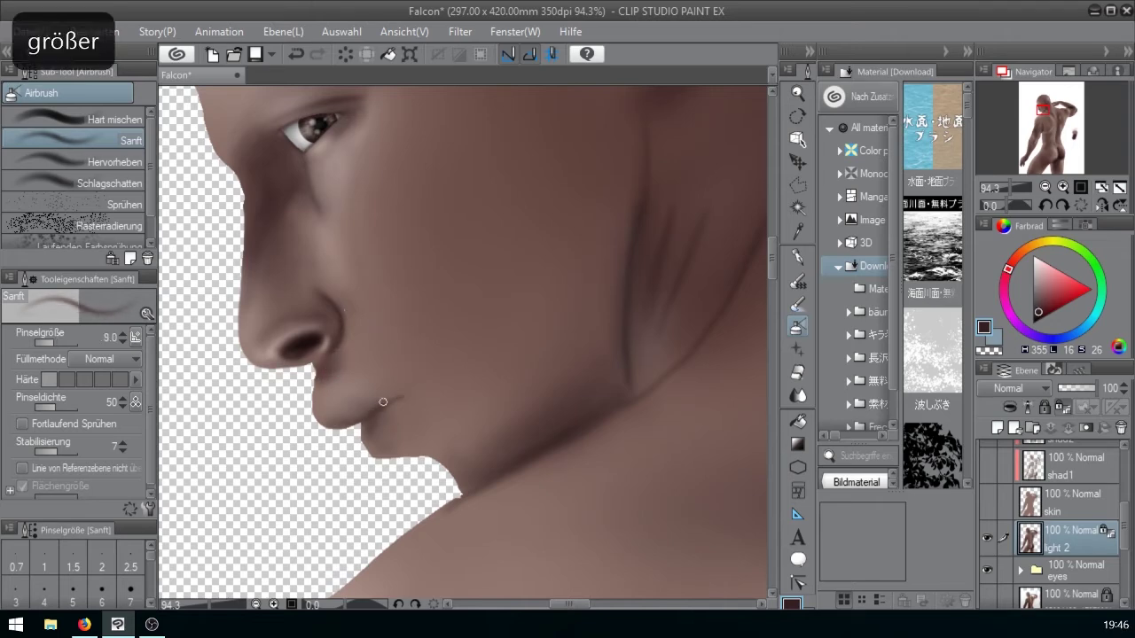
- Add soft shading around the upper lip and mouth corner with the airbrush at size 35
key(bracketright)
key(bracketright)
key(bracketright)
key(bracketright)
key(bracketright)
key(bracketright)
key(bracketright)
key(bracketright)
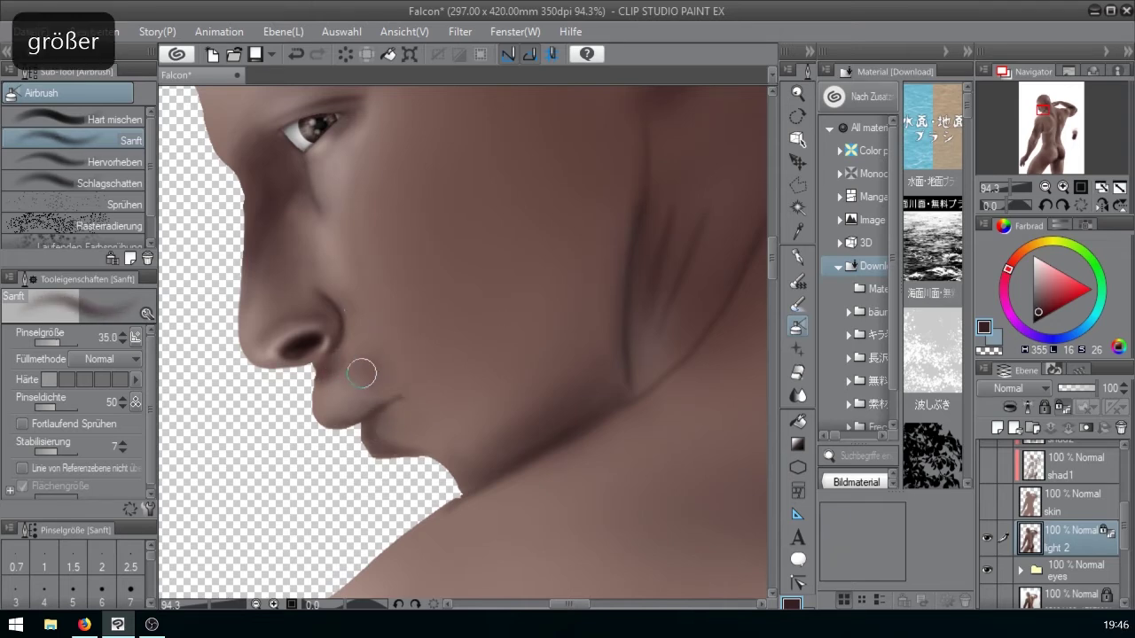
- Paint soft dark shadows over the temple and down the hollow of the cheek with the airbrush at size 50
drag(1011, 193, 1008, 191)
click(1045, 107)
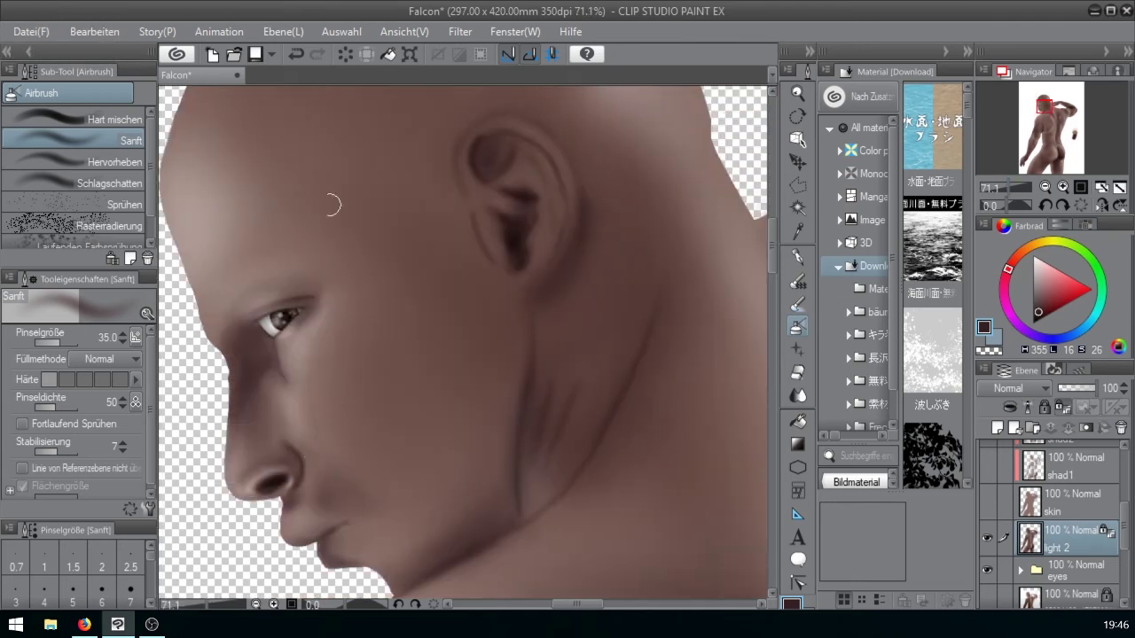
key(bracketright)
key(bracketright)
key(bracketright)
drag(280, 173, 332, 252)
drag(306, 192, 368, 260)
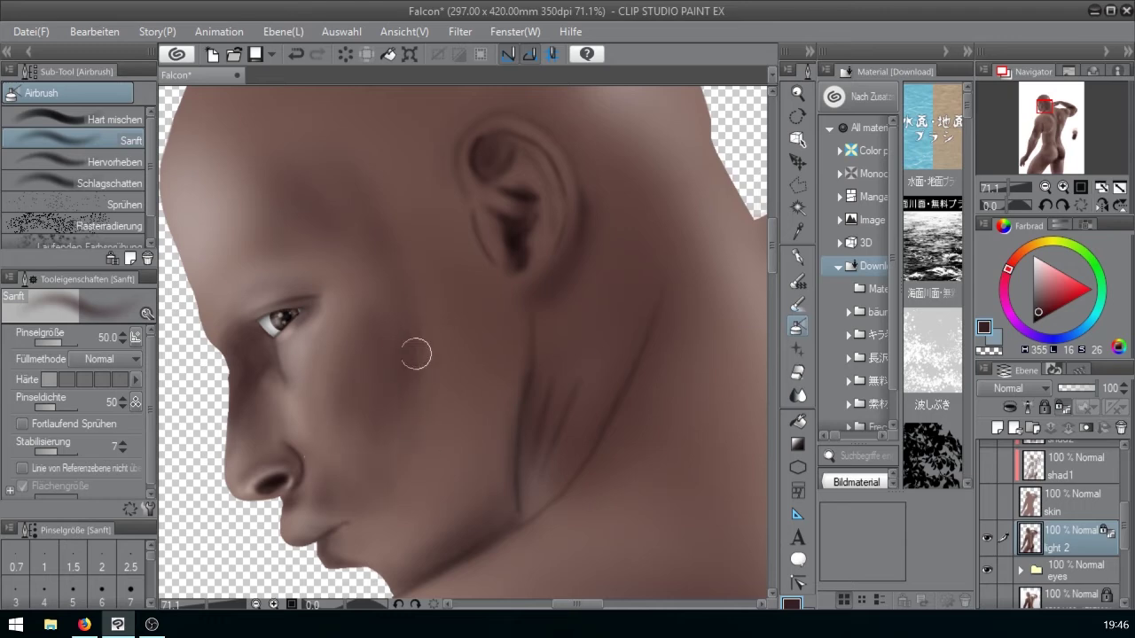
- Blend the temple and cheek shadows with the blend brush at size 70
key(bracketleft)
key(bracketleft)
key(bracketleft)
key(j)
key(bracketright)
key(bracketright)
key(bracketright)
key(bracketright)
key(bracketright)
key(bracketright)
key(bracketleft)
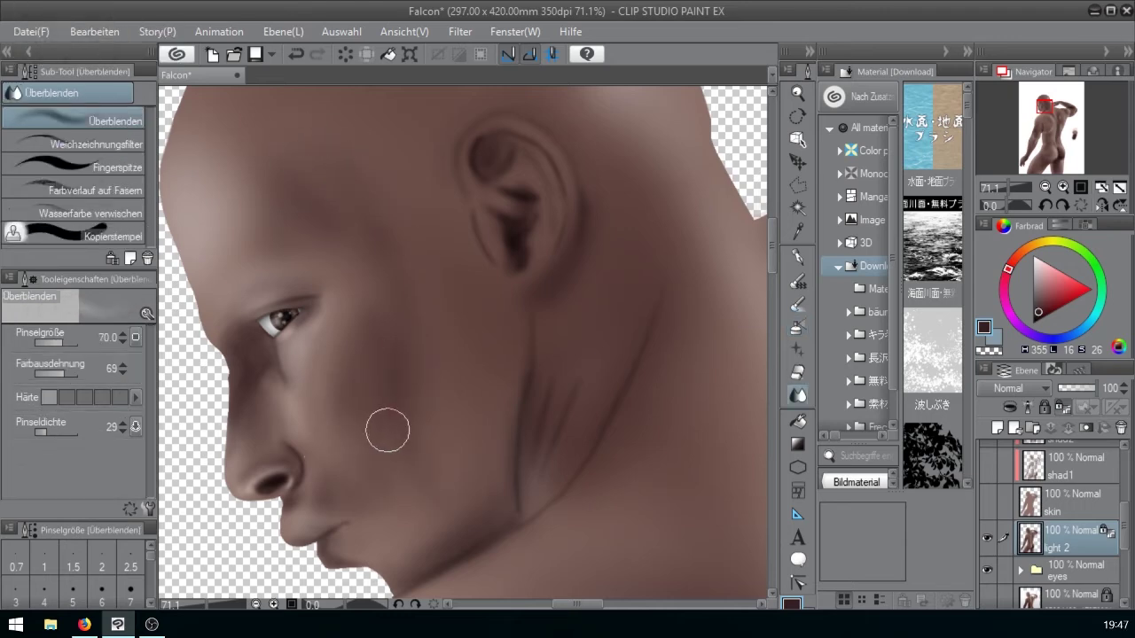
- Smooth the finer shading around the mouth, cheek and jaw with the blend brush at size 25 to 30
key(bracketleft)
key(bracketleft)
key(bracketleft)
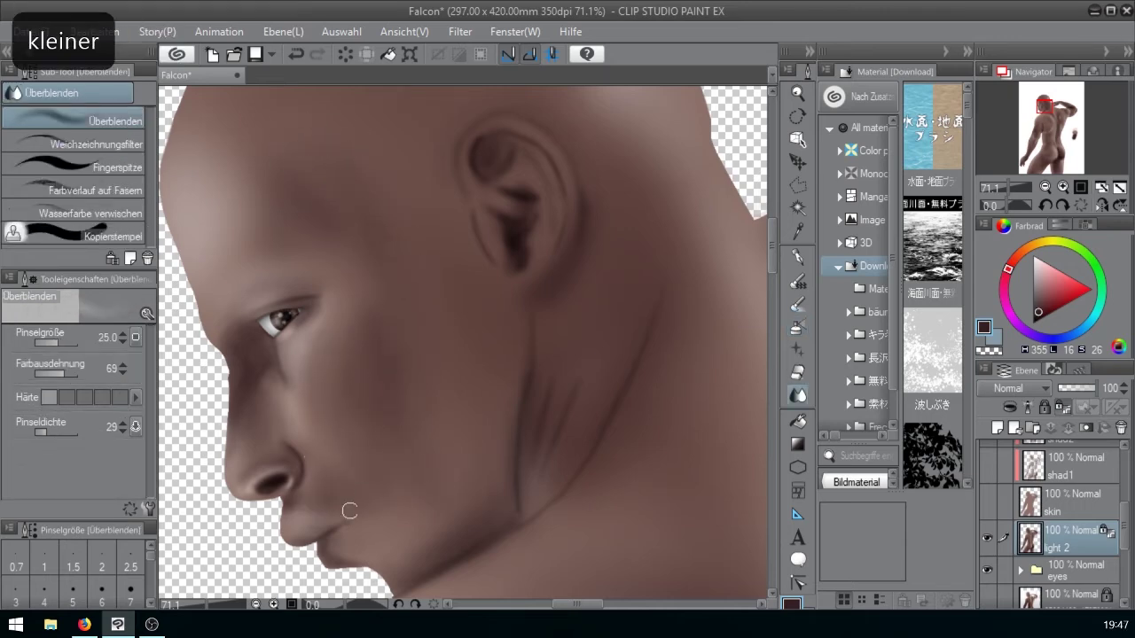
key(bracketright)
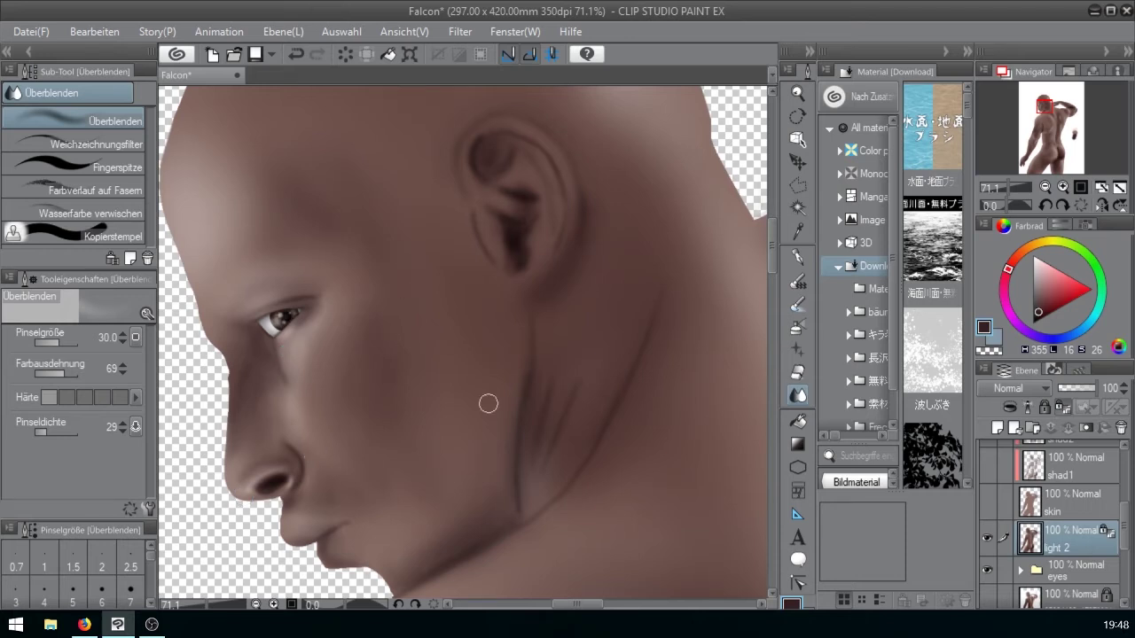
- Deepen the shading around the mouth corner and lower cheek with the soft airbrush at size 15 to 17.5
key(b)
key(bracketleft)
key(bracketright)
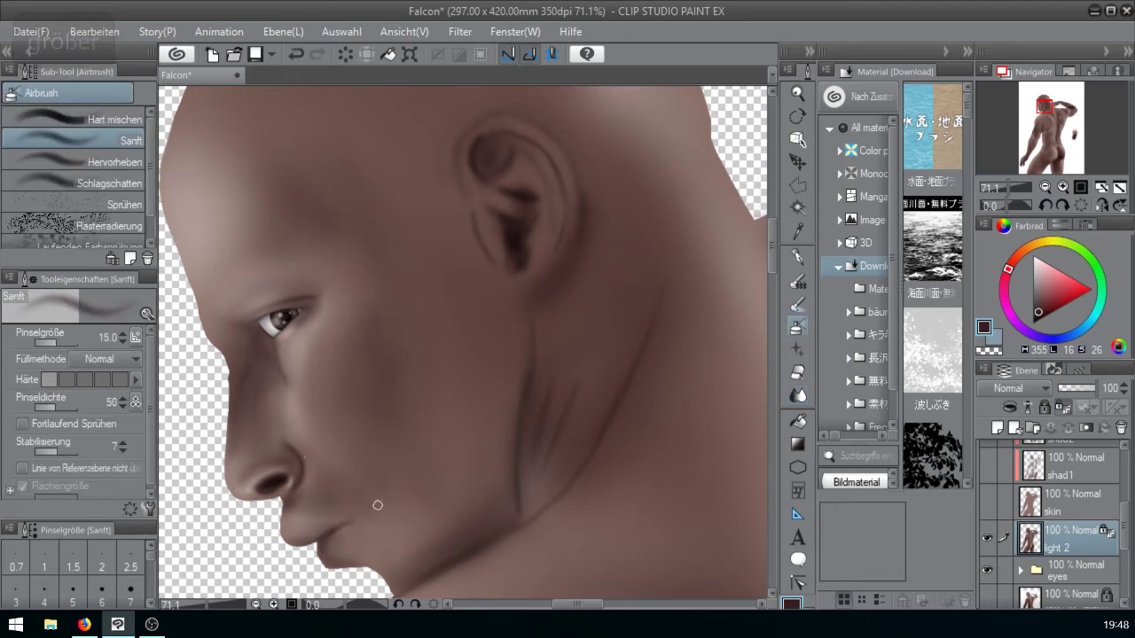
key(bracketright)
key(bracketright)
key(bracketleft)
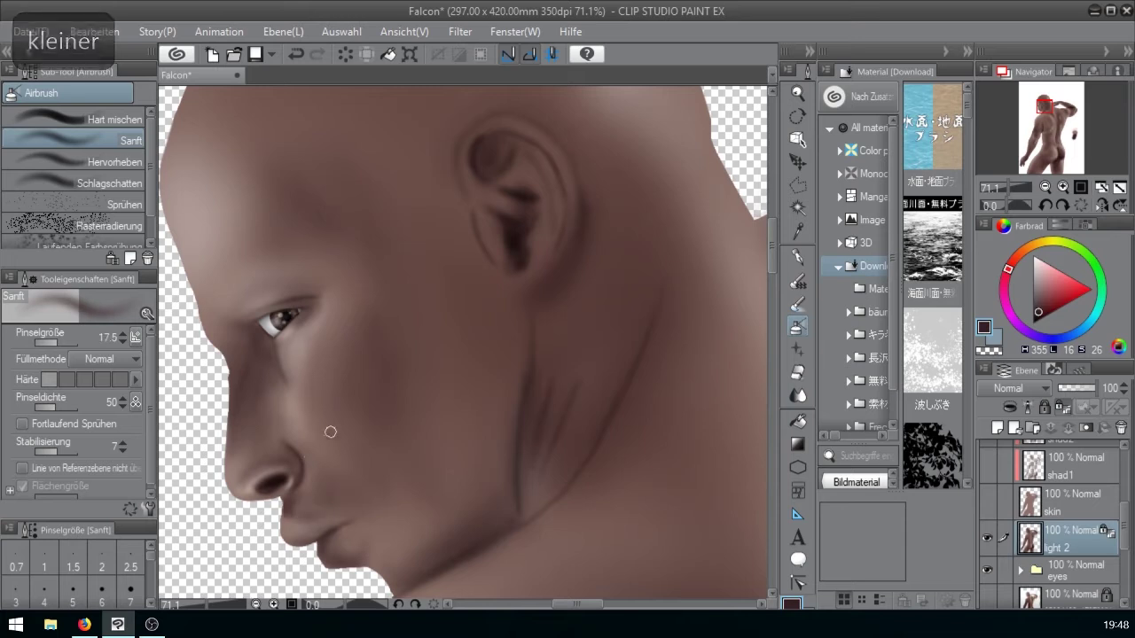
- Darken the upper rim and inner fold of the ear with the soft airbrush at size 10 to 15
key(bracketright)
key(bracketright)
key(bracketright)
key(bracketleft)
key(bracketleft)
key(bracketleft)
key(bracketleft)
key(bracketleft)
key(bracketleft)
key(bracketleft)
key(bracketleft)
key(bracketleft)
key(bracketleft)
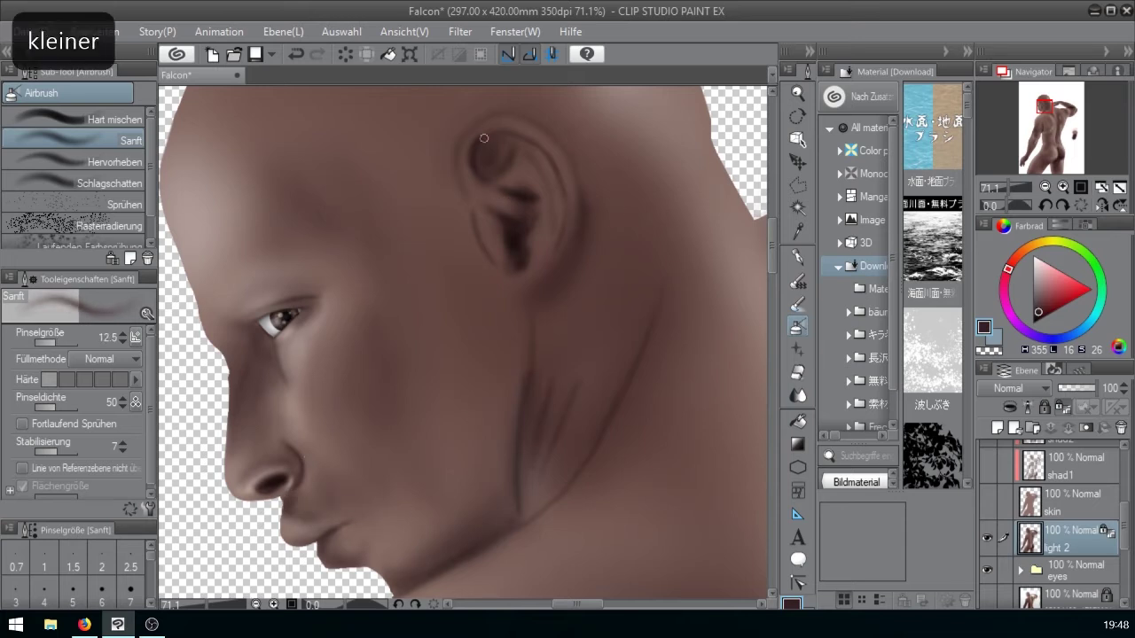
key(bracketright)
key(bracketright)
key(bracketright)
key(bracketright)
key(bracketright)
key(bracketright)
key(bracketright)
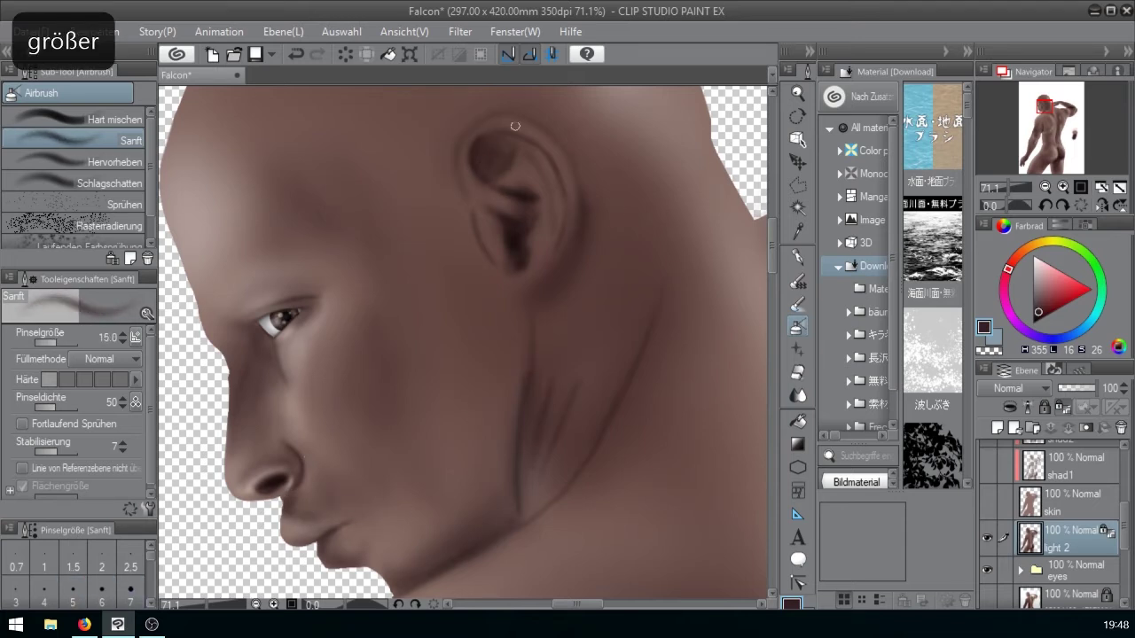
key(bracketleft)
key(bracketleft)
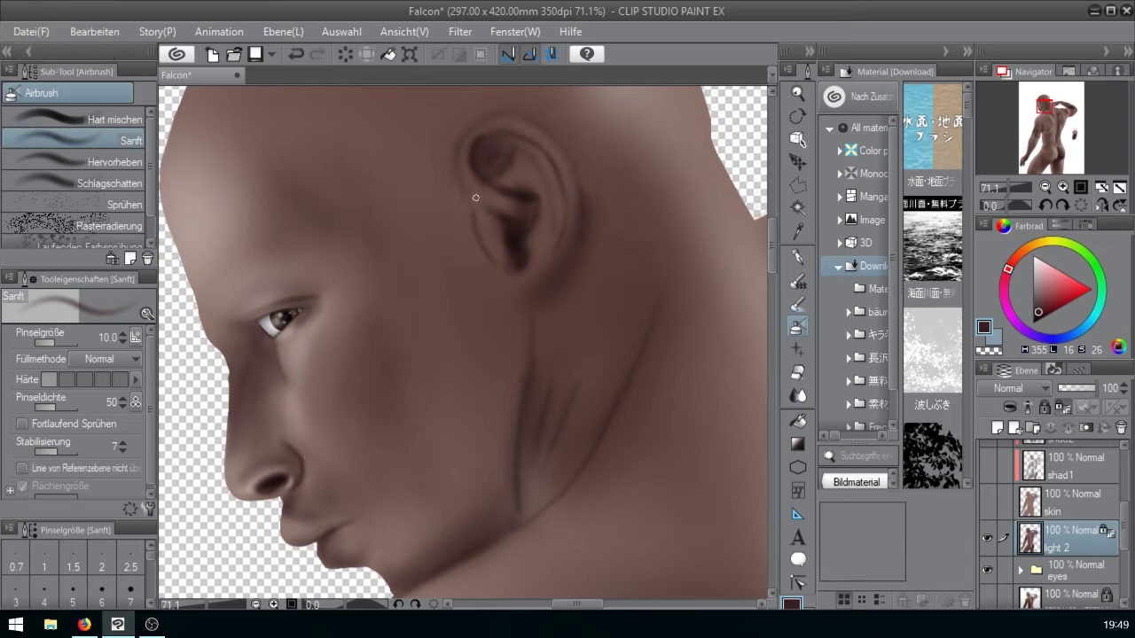
- Outline the underside of the earlobe with the soft airbrush at size 7 to 9
key(bracketleft)
key(bracketright)
key(bracketleft)
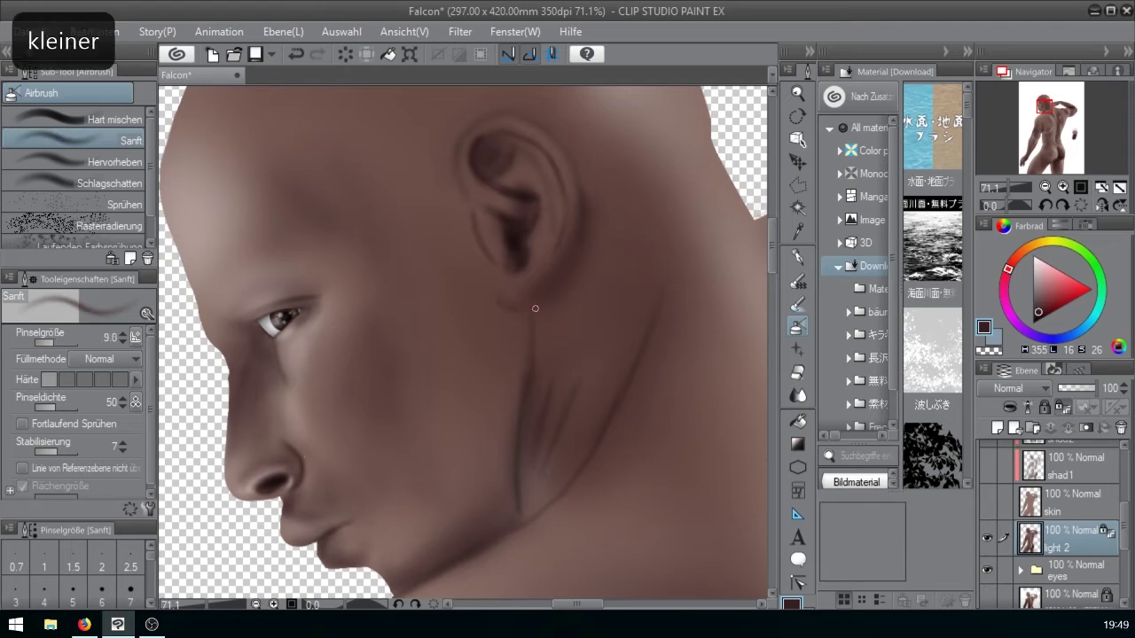
key(bracketleft)
key(bracketright)
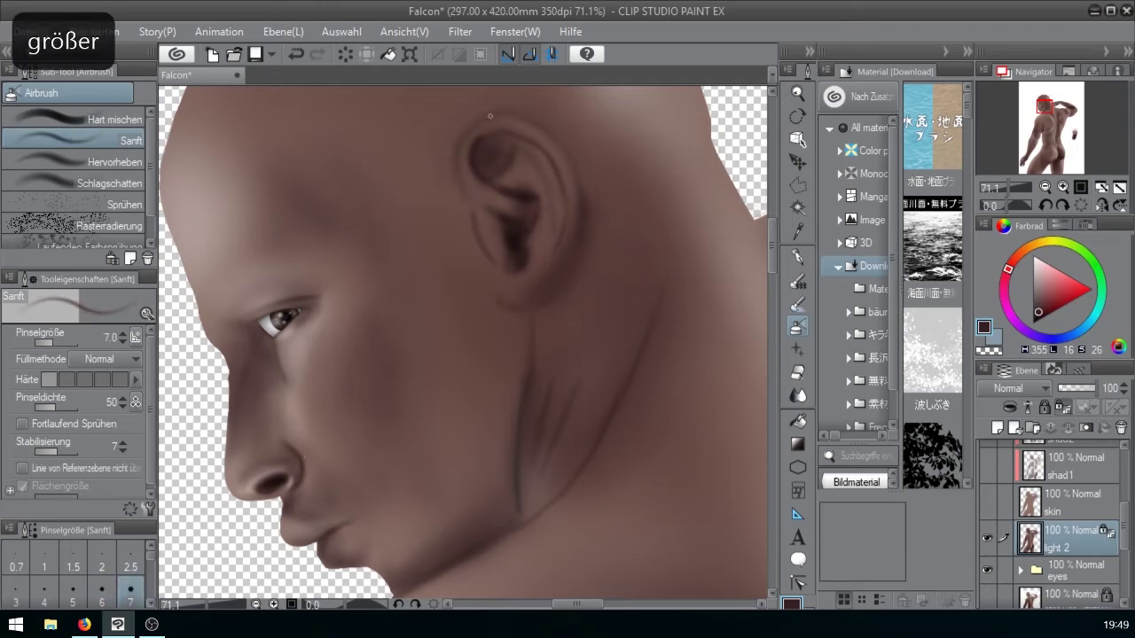
- Strengthen the front edge and upper inner hollow of the ear with the soft airbrush at size 5 to 9
key(bracketleft)
key(bracketleft)
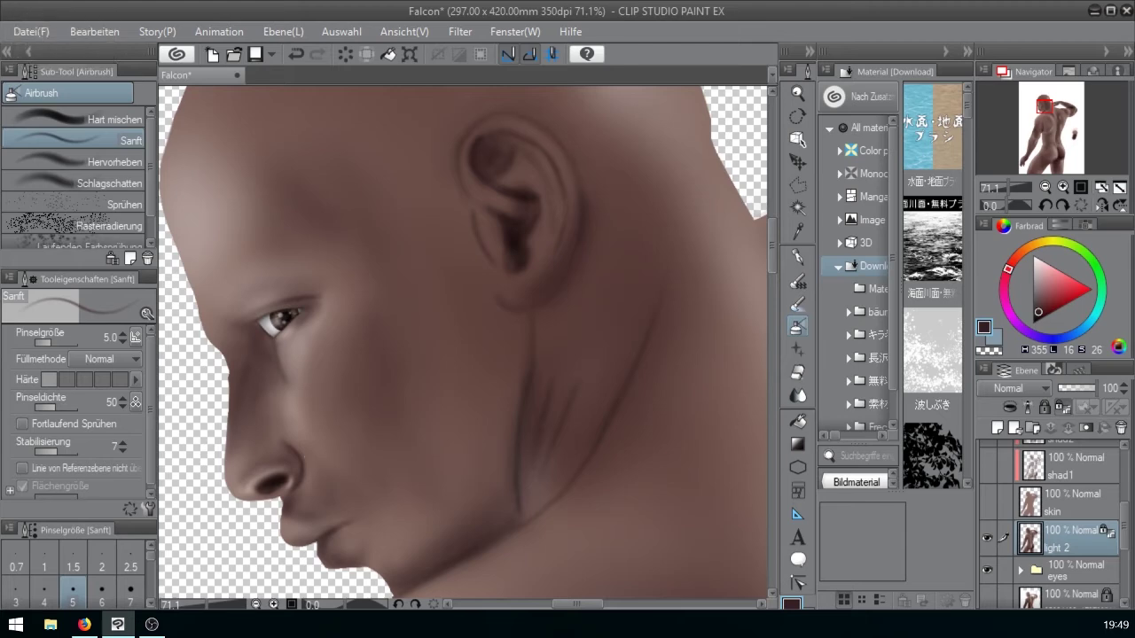
key(bracketright)
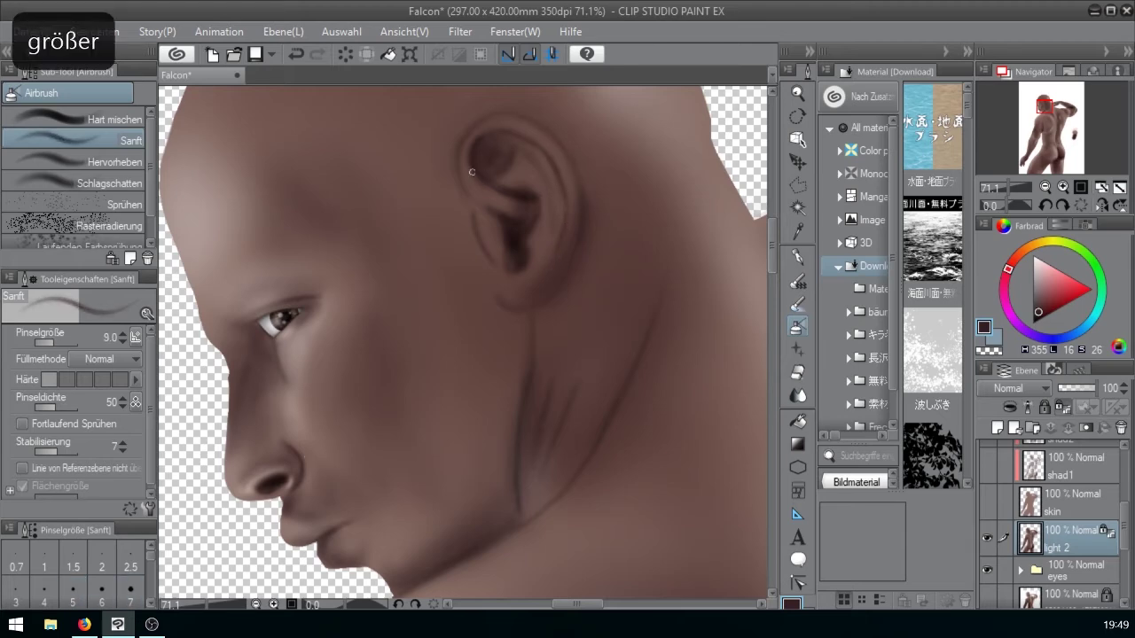
- Blend the ear's front edge and lobe at size 15, touching up the upper inner fold with the soft airbrush at size 12.5
key(j)
key(bracketleft)
key(bracketleft)
key(bracketleft)
key(bracketleft)
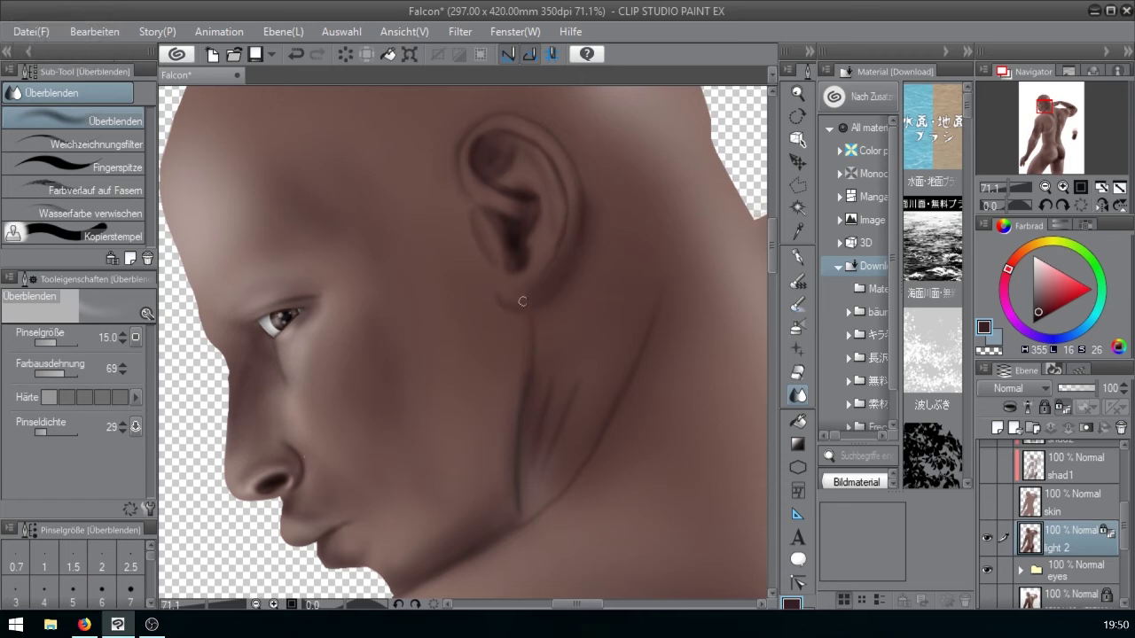
key(b)
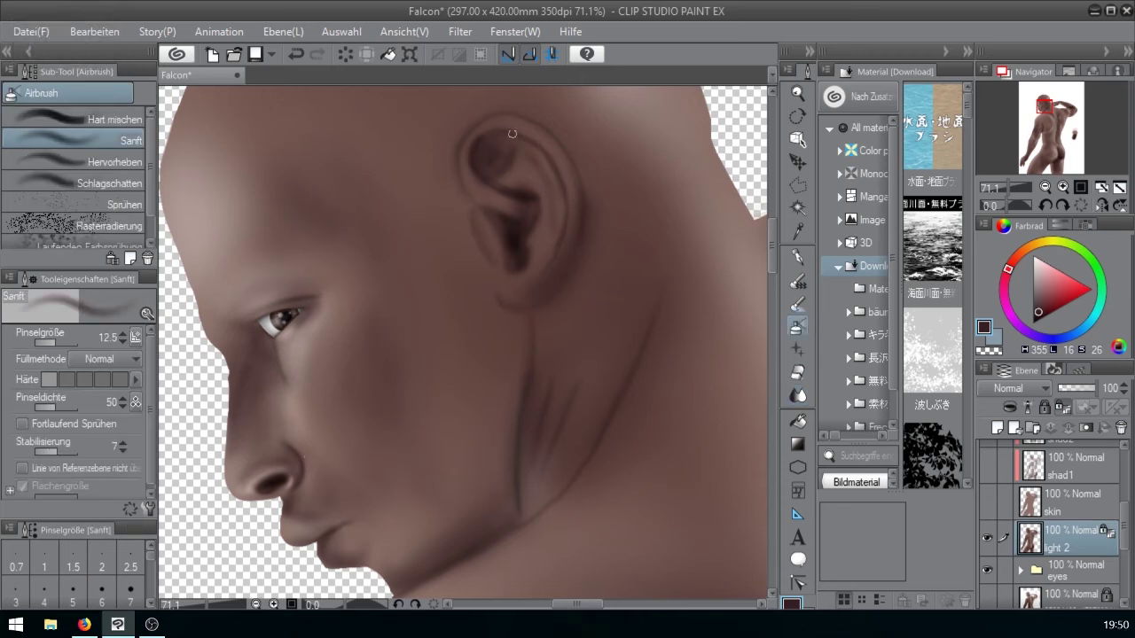
key(bracketleft)
- Smooth the front edge, earlobe underside and rear rim of the ear with the blend tool at size 4 to 25
key(j)
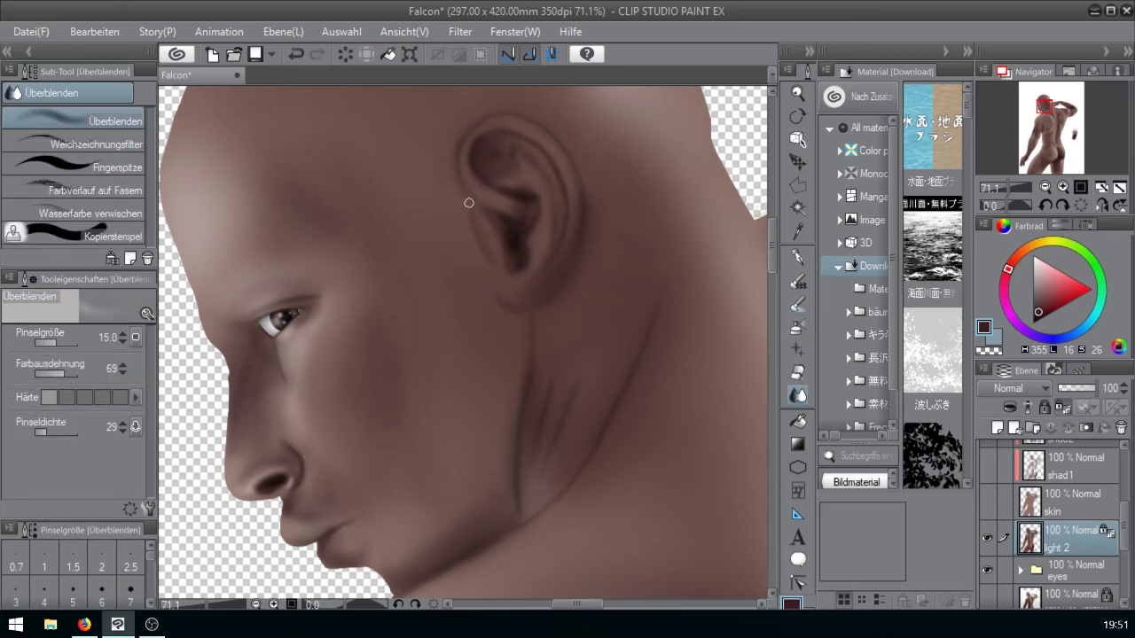
key(bracketleft)
key(bracketleft)
key(bracketleft)
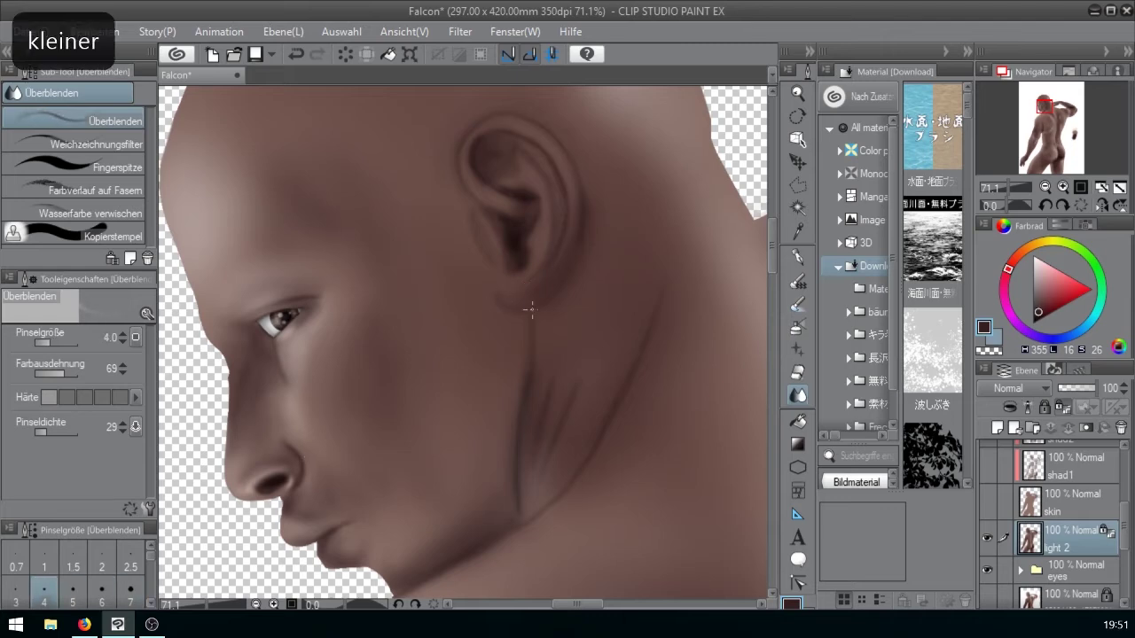
key(bracketright)
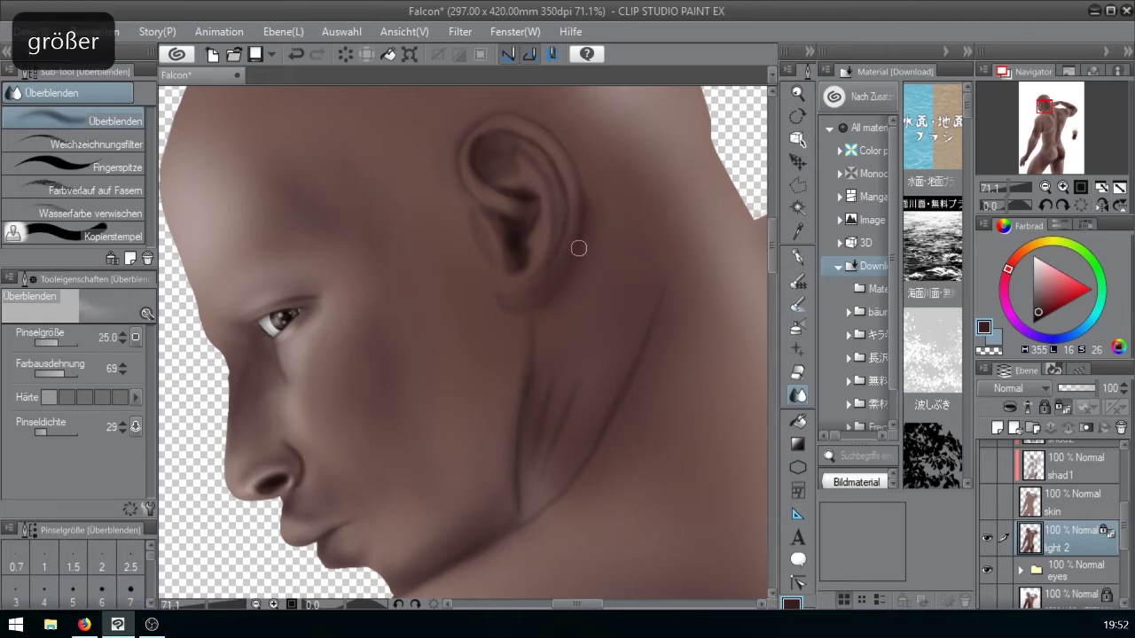
- Refine the shadow beneath the earlobe with the soft airbrush at size 6
key(b)
key(bracketright)
key(bracketright)
key(bracketright)
key(bracketleft)
key(bracketleft)
key(bracketleft)
key(bracketleft)
key(bracketleft)
key(bracketleft)
key(bracketright)
key(bracketright)
key(bracketright)
key(bracketright)
key(bracketright)
key(bracketright)
key(bracketright)
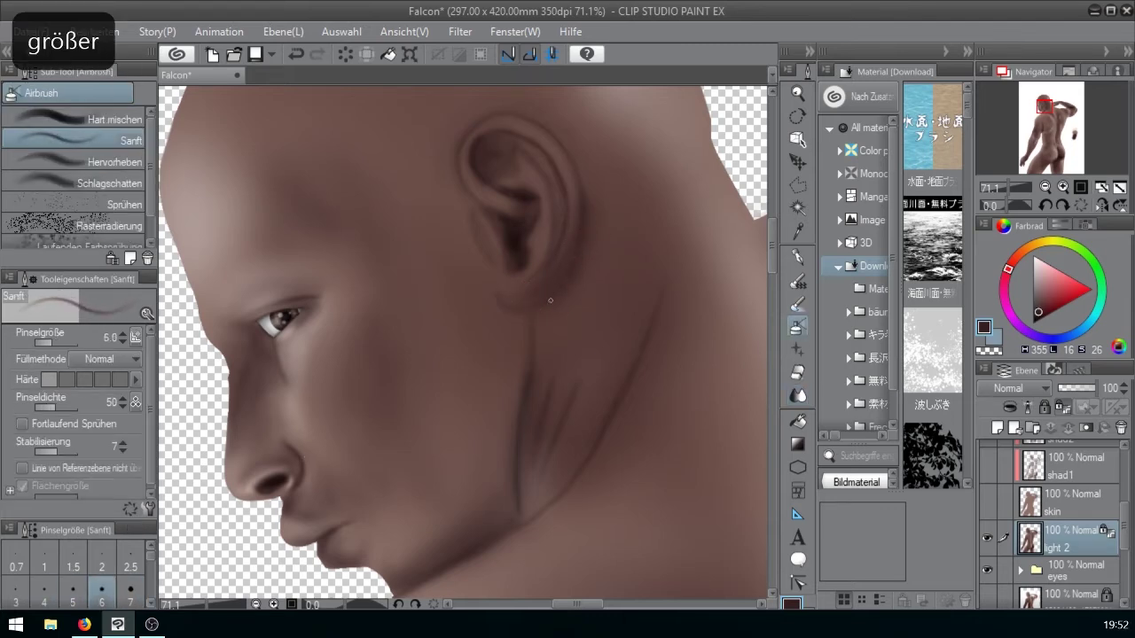
- Darken the neck muscles below the ear and behind the jaw with the soft airbrush at about size 30
key(bracketright)
key(bracketright)
key(bracketright)
key(bracketright)
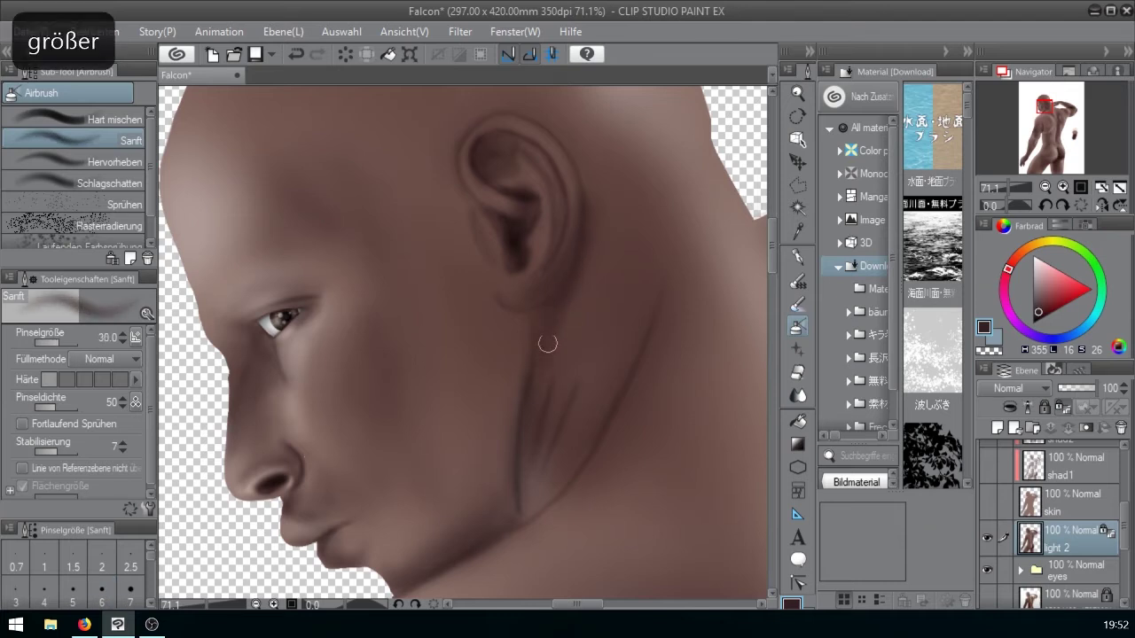
key(bracketright)
key(bracketright)
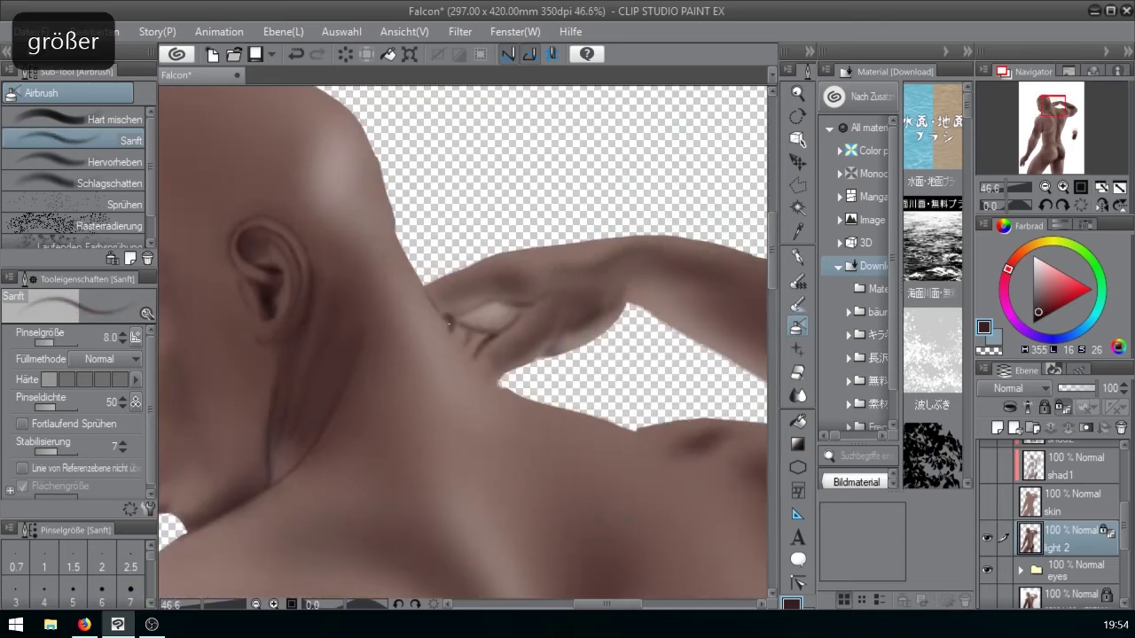
- Shade the back of the raised hand and its wrist with the soft airbrush at size 35
key(greater)
key(greater)
key(greater)
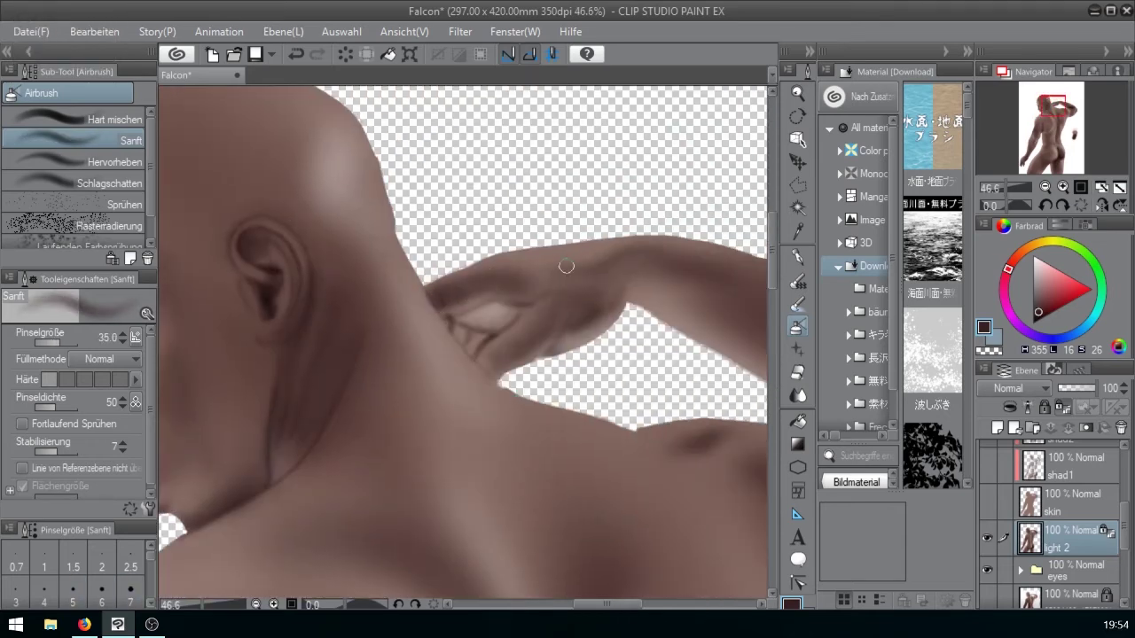
- Deepen the creases between the fingers of the raised hand with the soft airbrush at size 7 to 17.5
key(bracketleft)
key(bracketleft)
key(bracketleft)
key(bracketleft)
key(bracketleft)
key(bracketright)
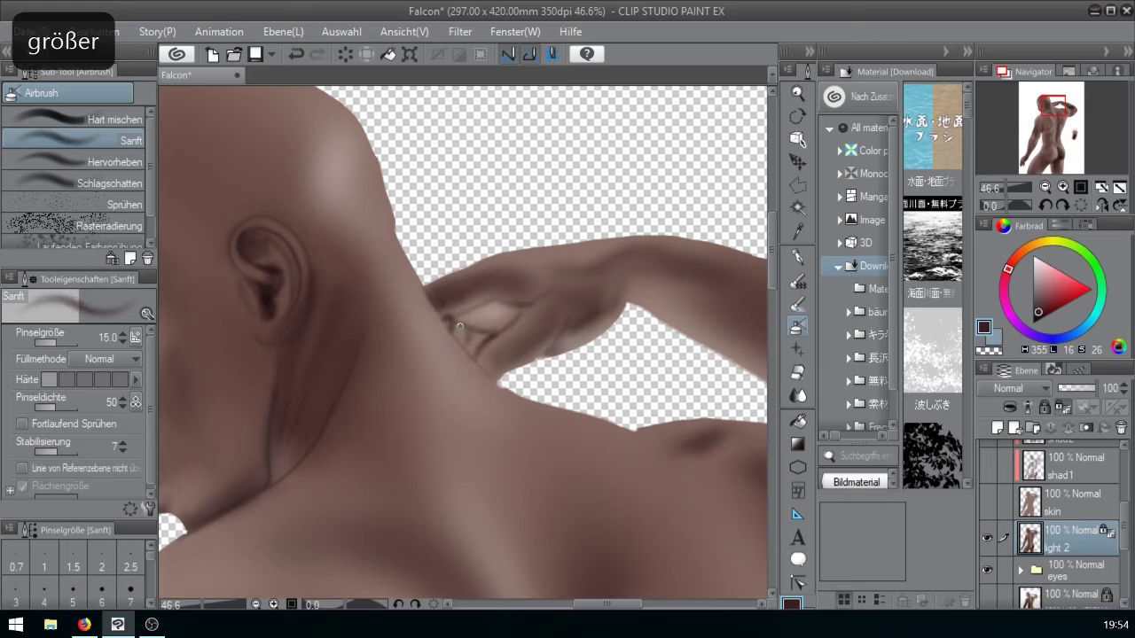
drag(456, 326, 463, 335)
key(less)
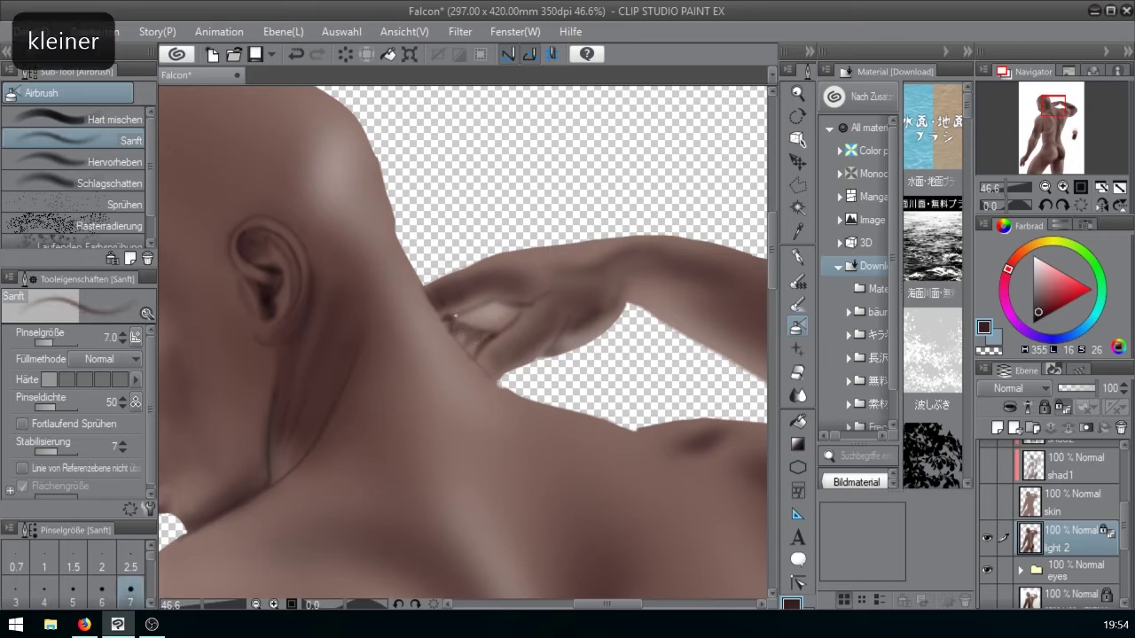
key(greater)
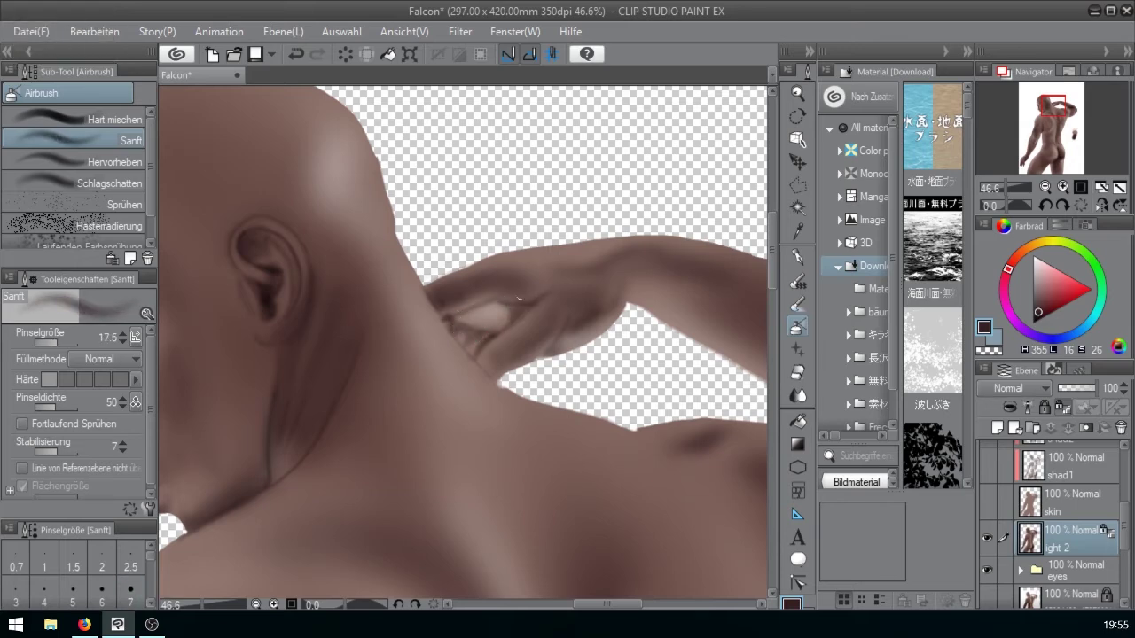
- Blend the raised hand's light palm area and darken its lower edge with the soft airbrush, both at size 25
key(j)
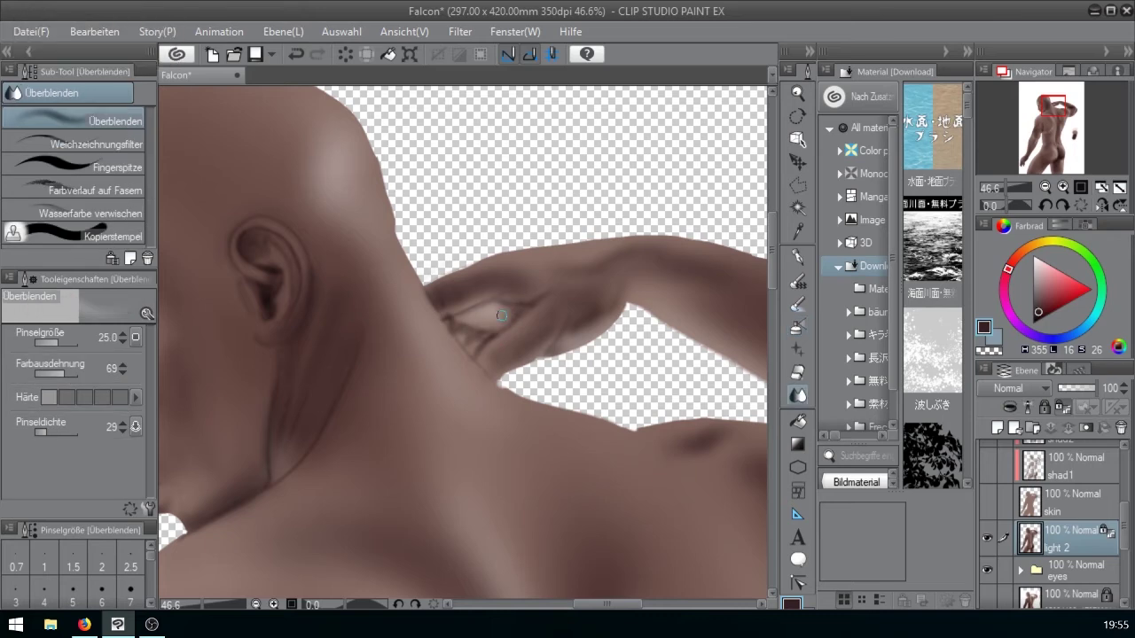
key(b)
key(greater)
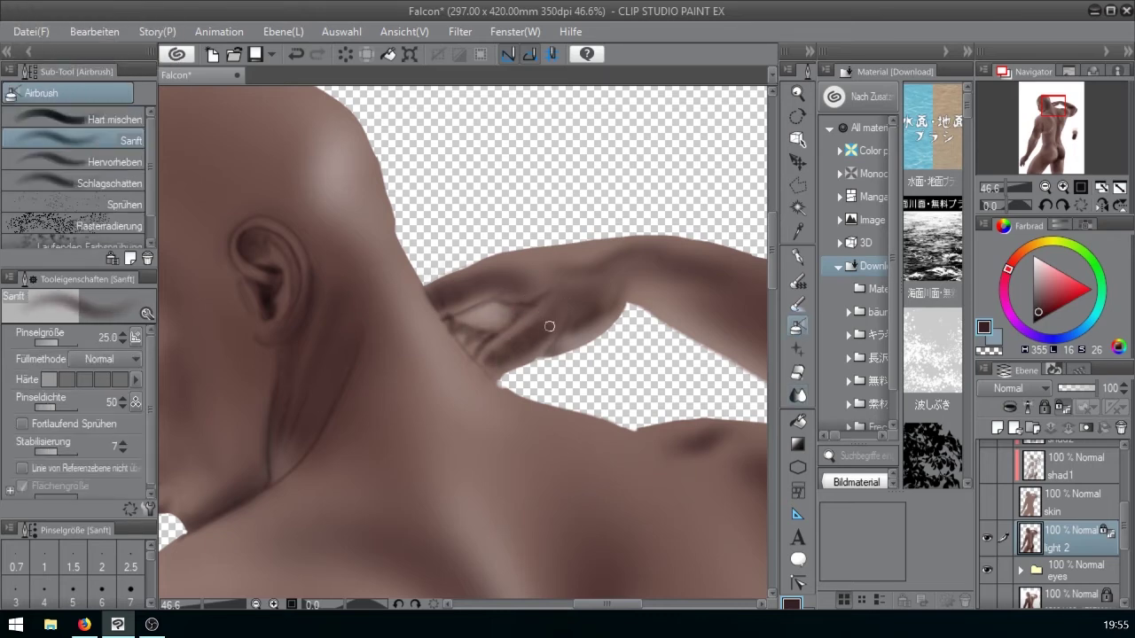
drag(545, 339, 495, 350)
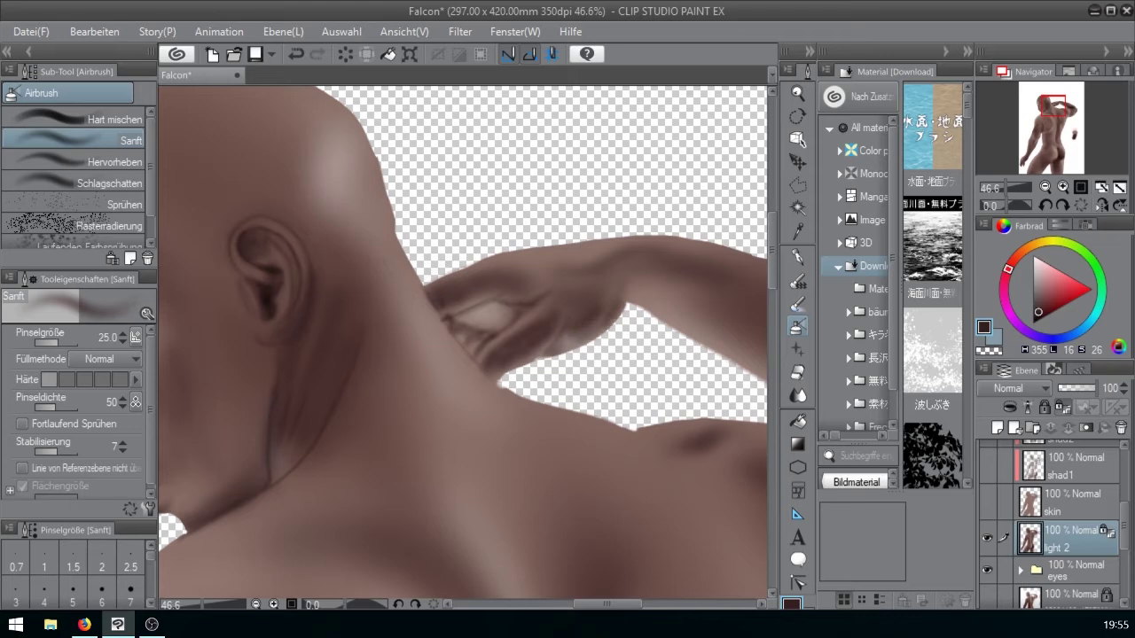
- Soften the raised hand's shading near the wrist with the blend tool at size 25, then refine it with the soft airbrush at size 15
key(j)
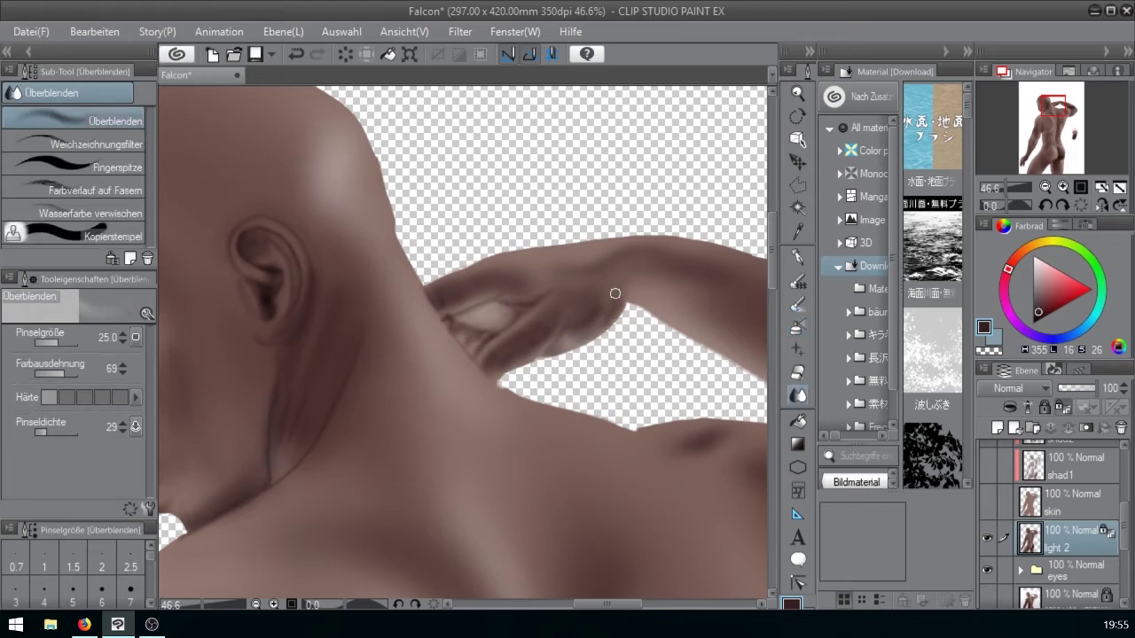
click(800, 329)
key(bracketleft)
key(bracketright)
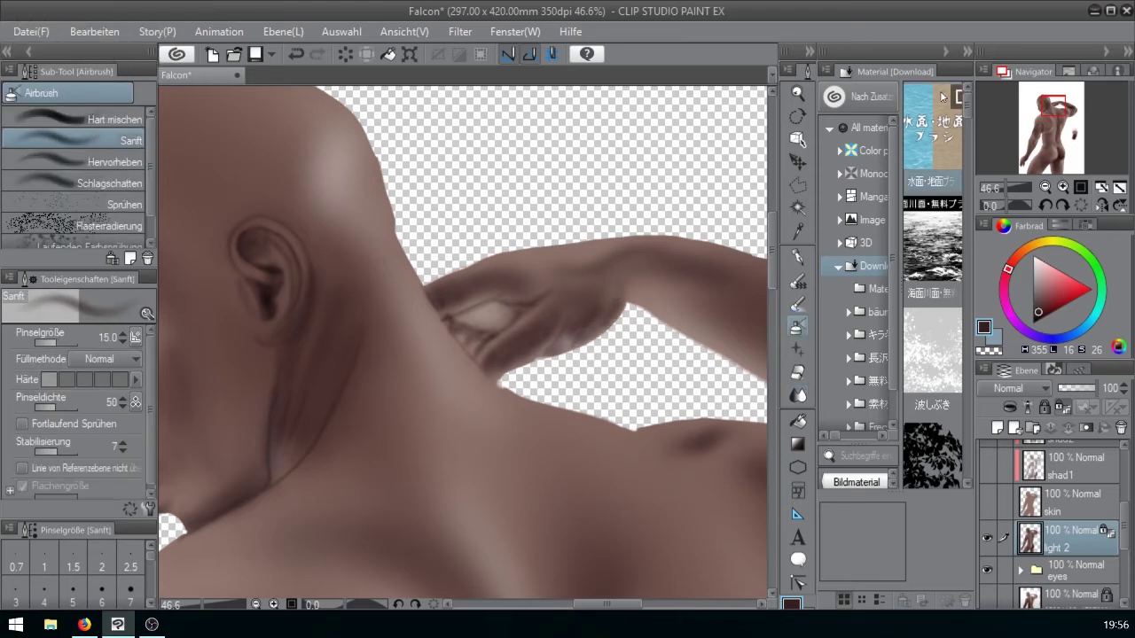
- Shade the outer edge of the lowered arm from elbow to forearm with the soft airbrush at size 60
drag(1009, 189, 1003, 188)
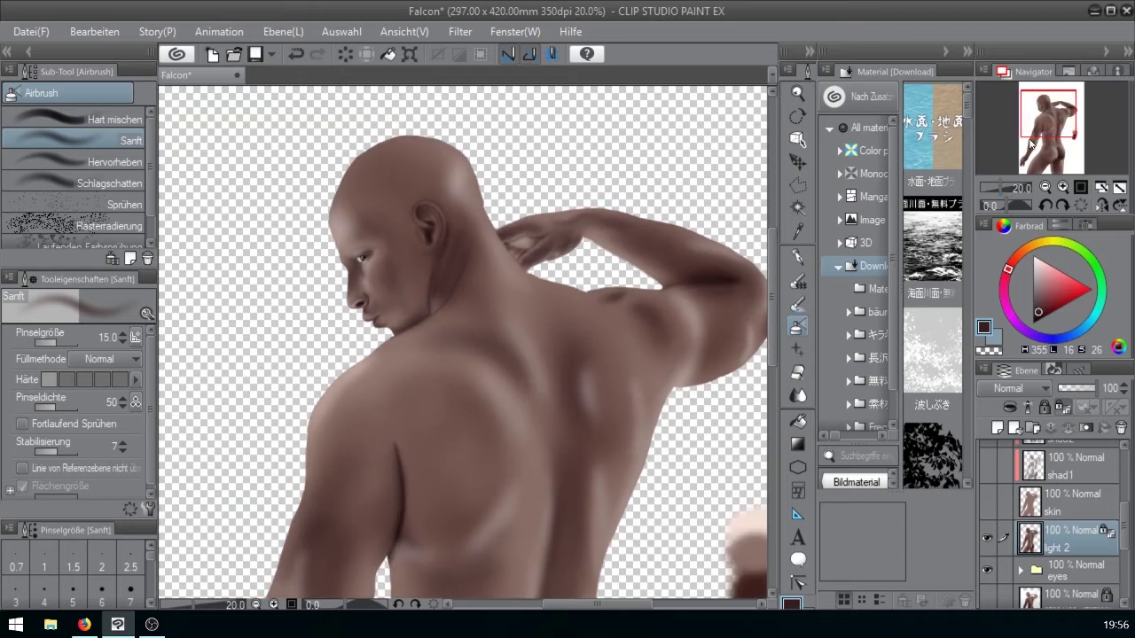
click(1049, 130)
key(bracketright)
key(bracketright)
key(bracketright)
key(bracketright)
key(greater)
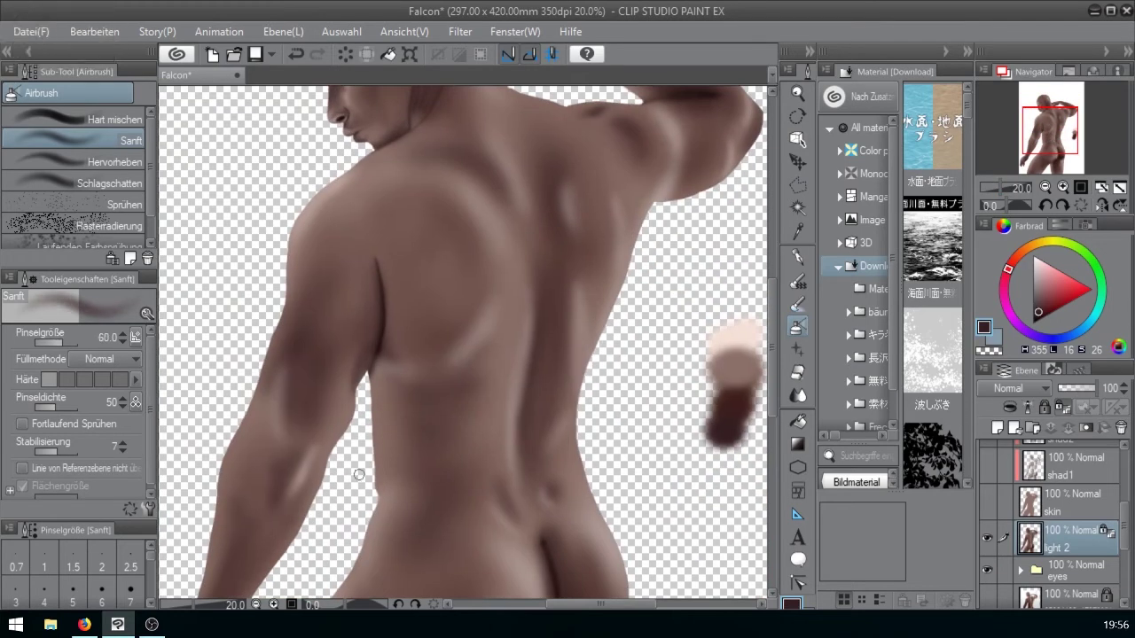
mouse_move(283, 388)
mouse_down()
mouse_move(282, 432)
mouse_move(246, 452)
mouse_move(240, 484)
mouse_up()
key(bracketright)
- Blend the shading on the lowered upper arm with the blend tool at size 70
click(1044, 141)
key(j)
key(bracketright)
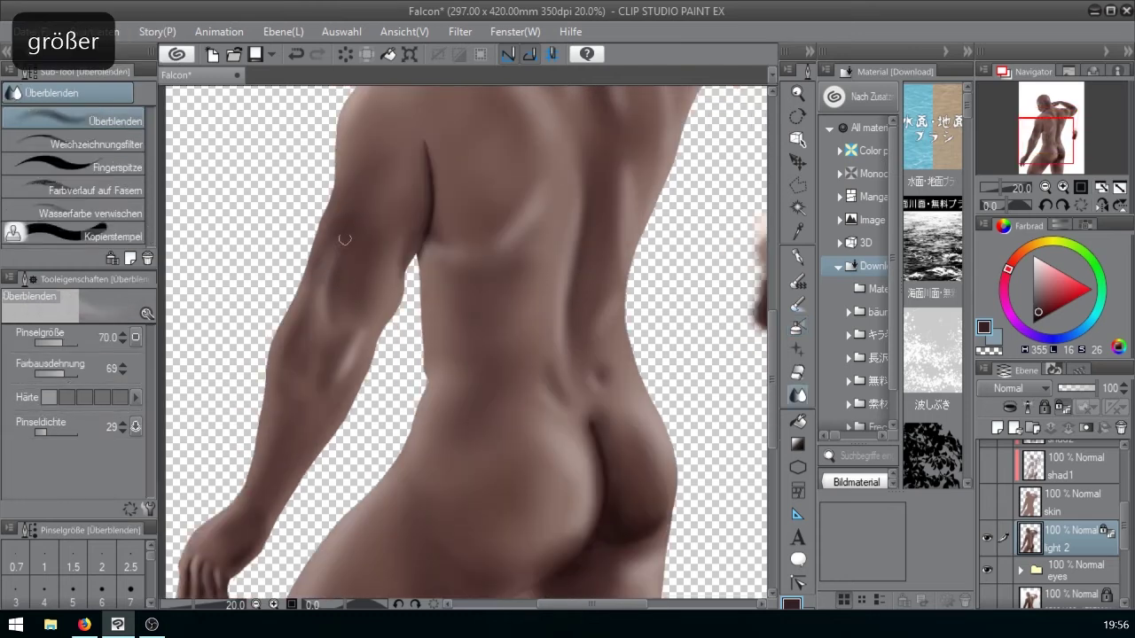
- Darken the lowered forearm with the soft airbrush at size 90 and the area above the elbow at size 50
key(b)
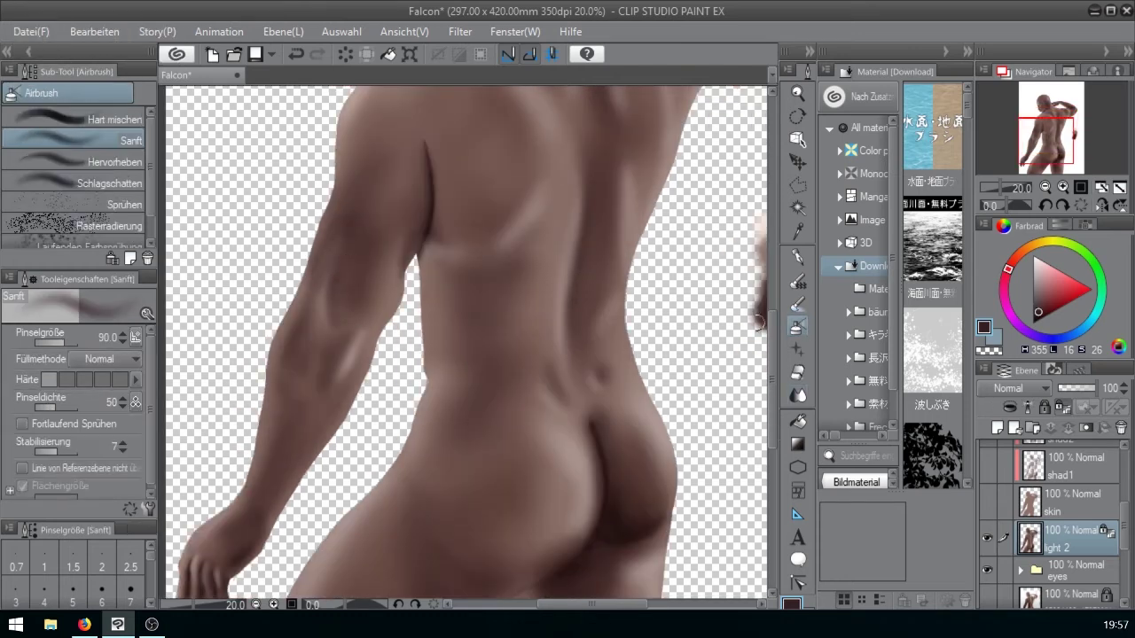
drag(275, 376, 271, 427)
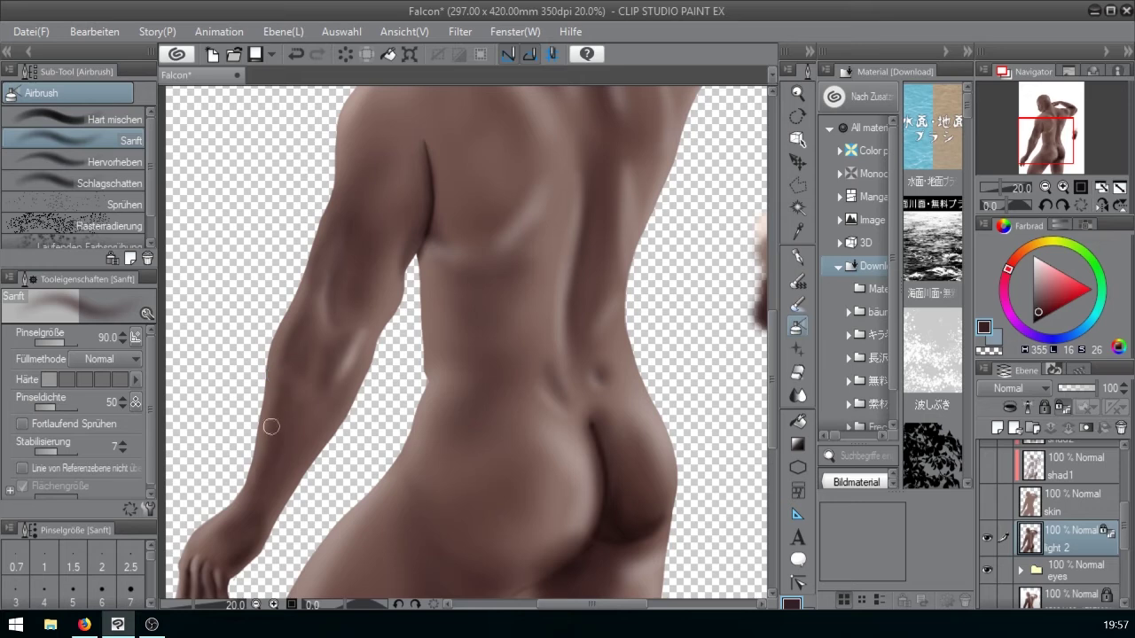
key(bracketleft)
key(bracketleft)
key(bracketleft)
key(bracketleft)
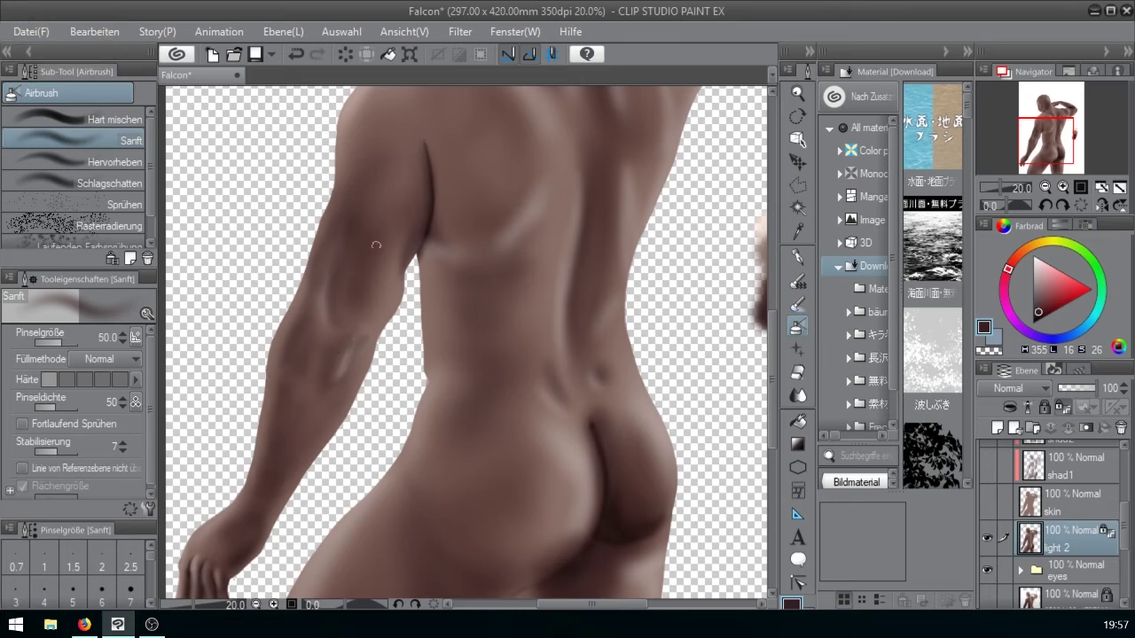
- Deepen the shading of the shoulder above the lowered arm with the soft airbrush at size 125
key(bracketright)
key(bracketright)
key(bracketright)
key(bracketright)
key(bracketright)
scroll(383, 129, up, 2)
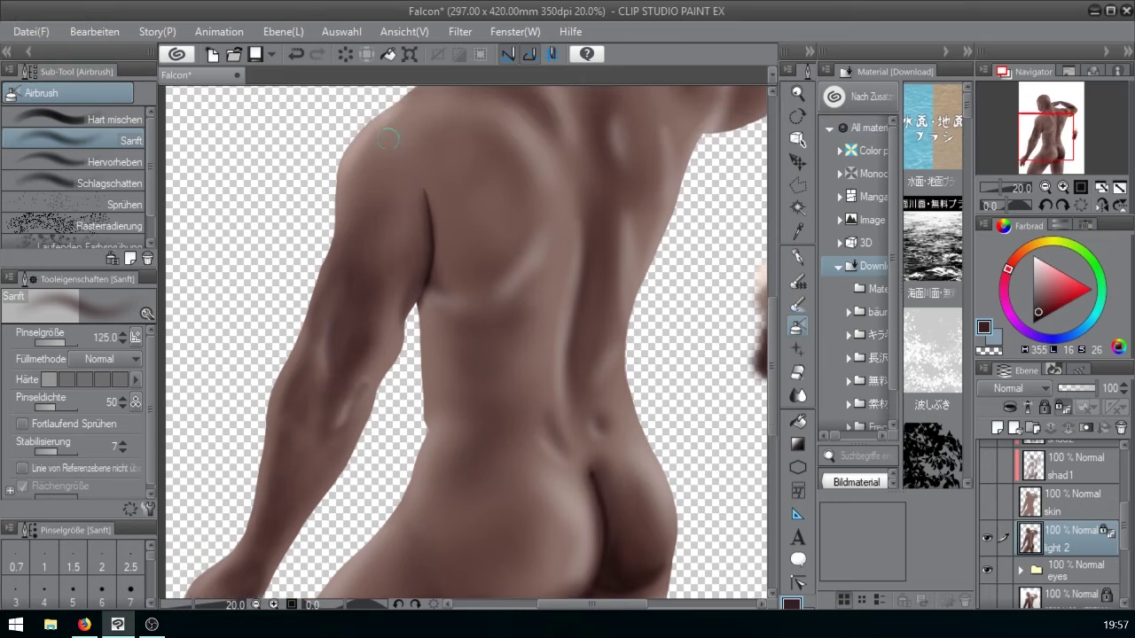
drag(389, 139, 397, 165)
- Darken the inner side of the elbow on the lowered arm with the soft airbrush at size 60
key(bracketleft)
key(bracketleft)
key(bracketleft)
key(bracketleft)
key(bracketleft)
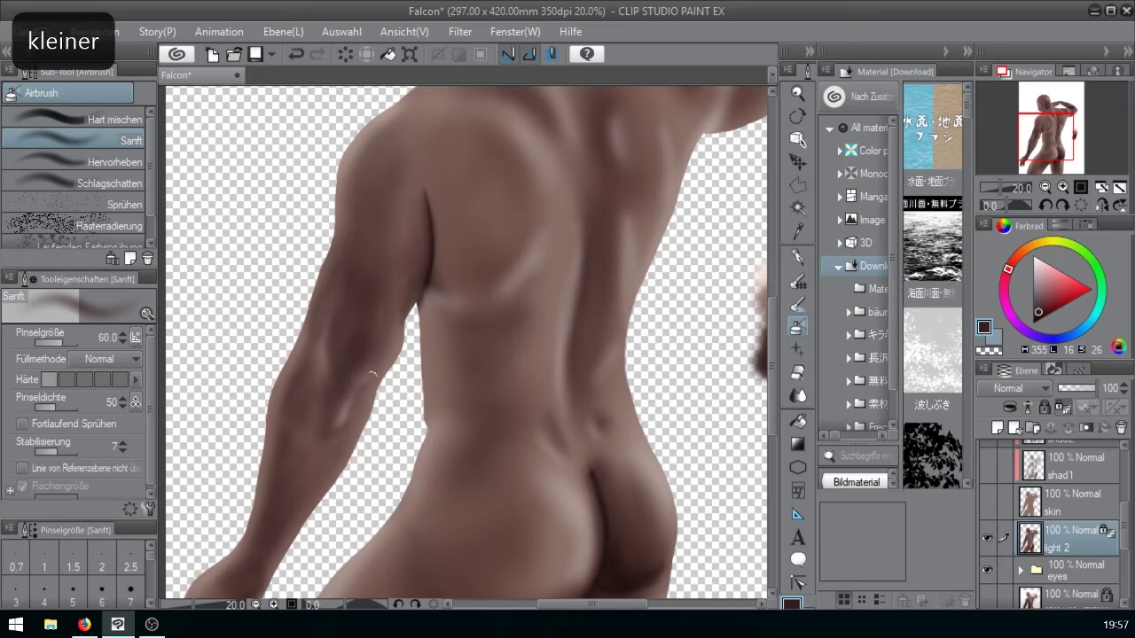
- Shade the lowered forearm down to the wrist with the soft airbrush at size 80
drag(1034, 125, 1035, 134)
key(bracketright)
key(bracketright)
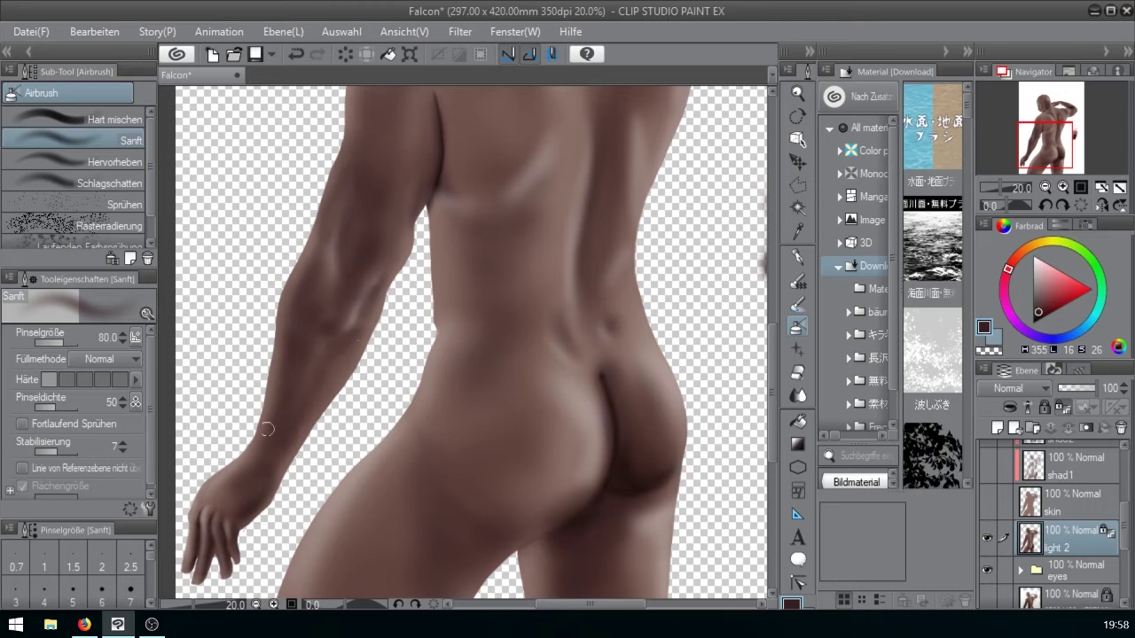
- Add shadows to the lowered hand and between its fingers with the soft airbrush at about size 20
key(bracketleft)
key(bracketleft)
key(bracketleft)
key(bracketleft)
key(bracketleft)
key(bracketleft)
key(bracketleft)
key(bracketleft)
key(bracketleft)
key(bracketright)
drag(613, 230, 633, 160)
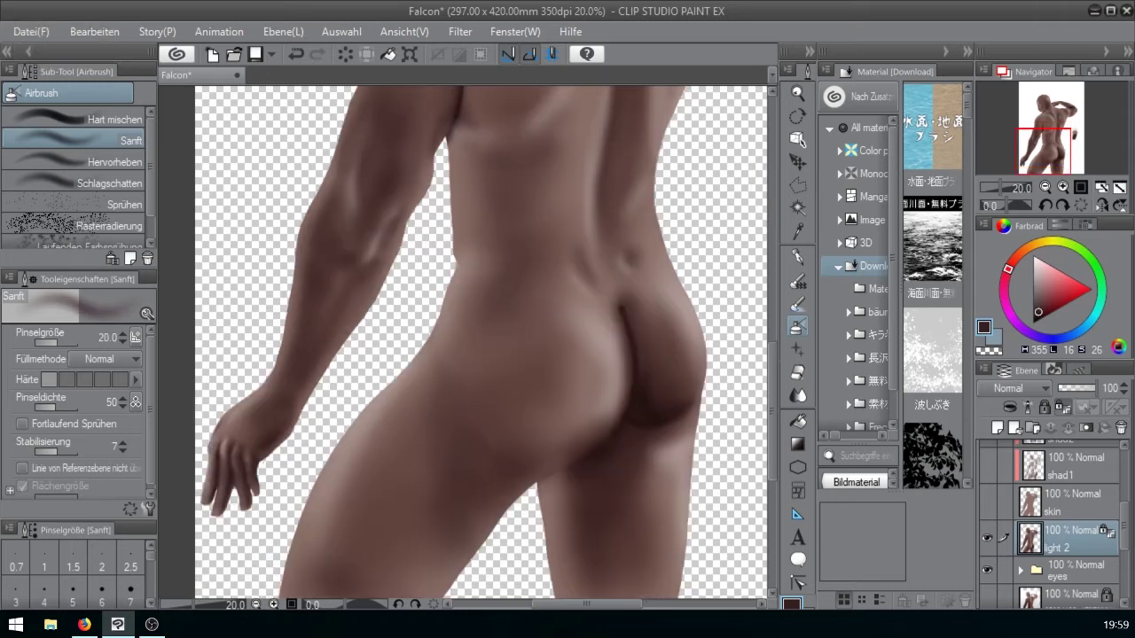
- Darken the hip and the upper thigh below the buttock with the soft airbrush at size 125
key(bracketright)
key(bracketright)
key(bracketright)
key(bracketright)
key(bracketright)
key(bracketright)
key(bracketright)
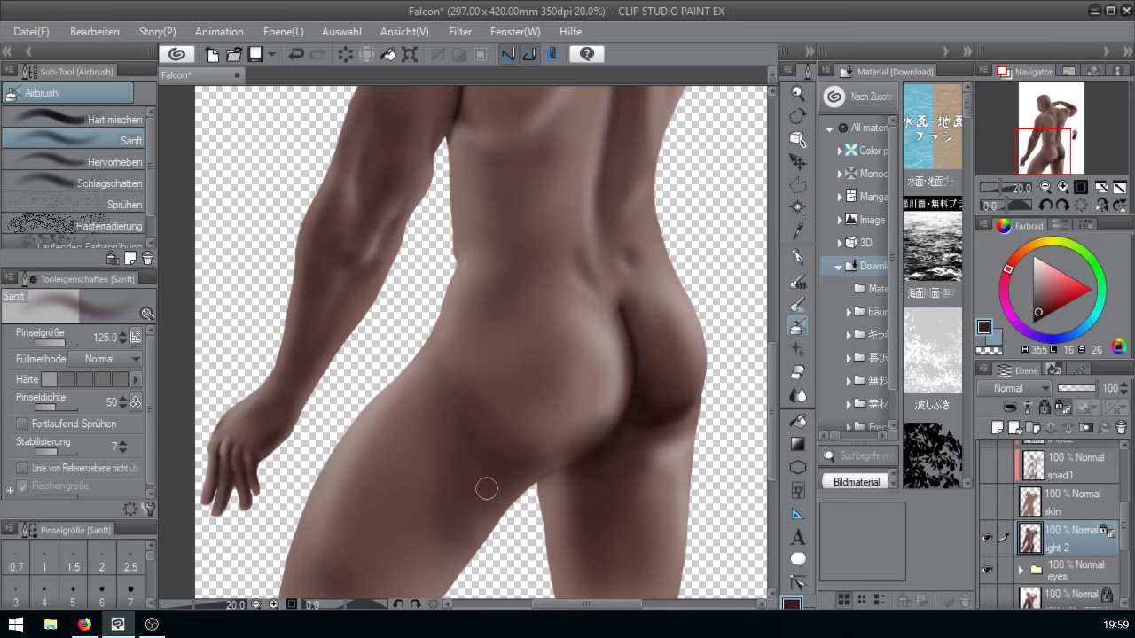
drag(486, 489, 513, 378)
- Blend the shadows on the buttocks and upper thighs with the blend tool at size 150
key(j)
key(bracketright)
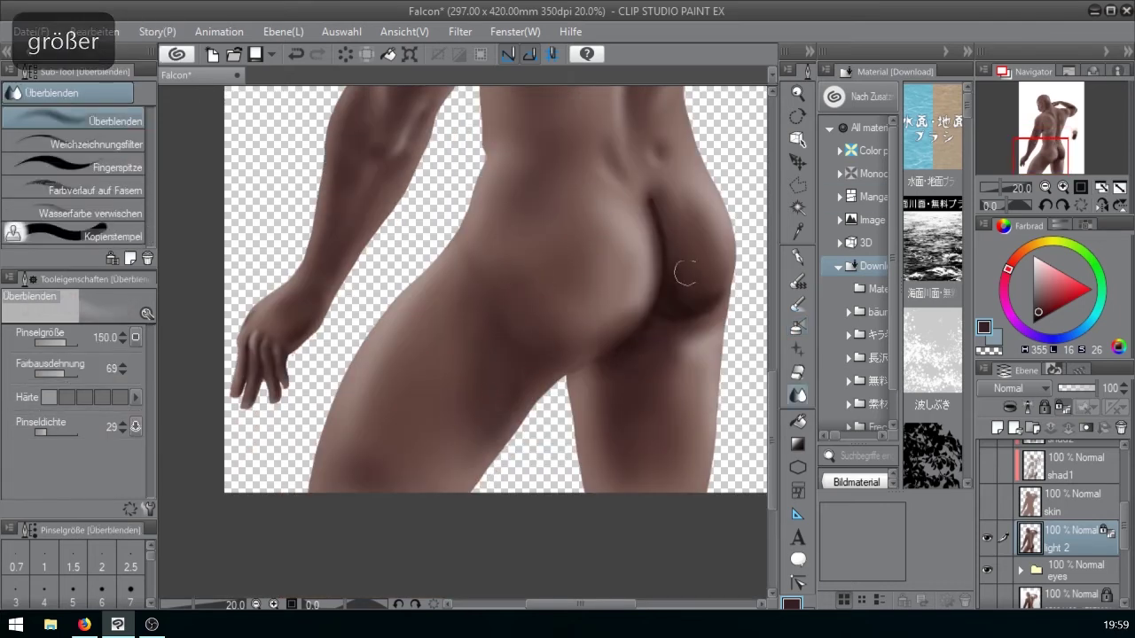
- Shade the back around the shoulder blade above the lowered arm with the soft airbrush at size 150 to 175
drag(1020, 148, 1007, 104)
click(800, 327)
key(bracketright)
key(bracketright)
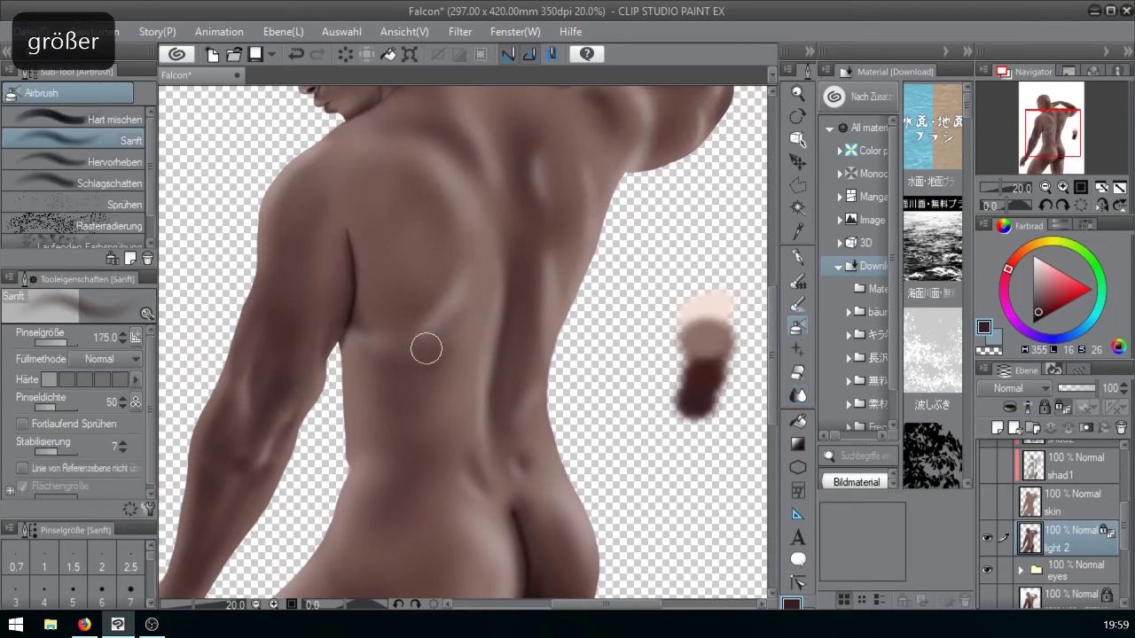
key(bracketleft)
key(bracketleft)
key(bracketleft)
key(bracketright)
key(bracketright)
drag(449, 196, 396, 149)
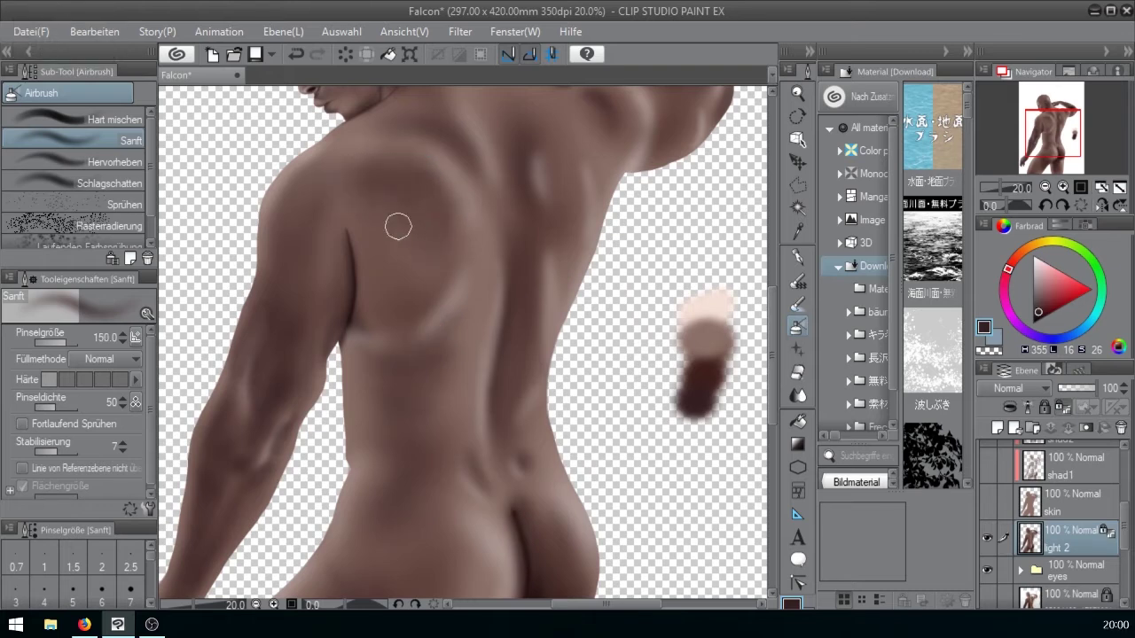
- Tone down the highlight beneath the shoulder blade with the soft airbrush and blend it at size 150
key(bracketleft)
key(bracketleft)
key(j)
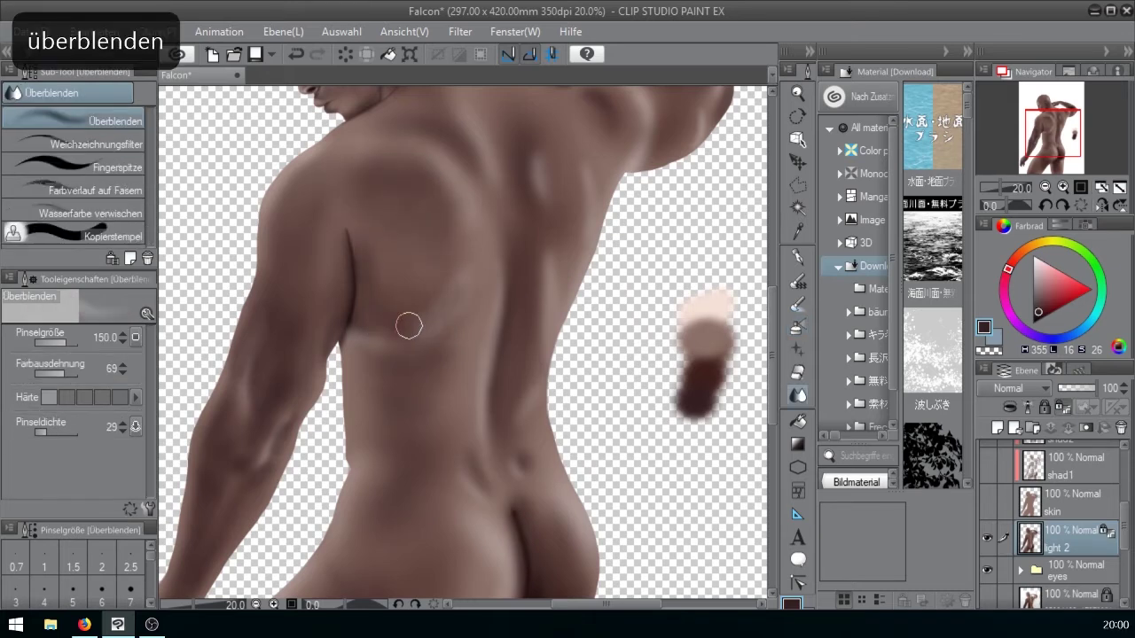
- Darken the shoulder blade area and the flank below it with the soft airbrush at size 175
key(b)
key(bracketright)
key(bracketright)
key(bracketright)
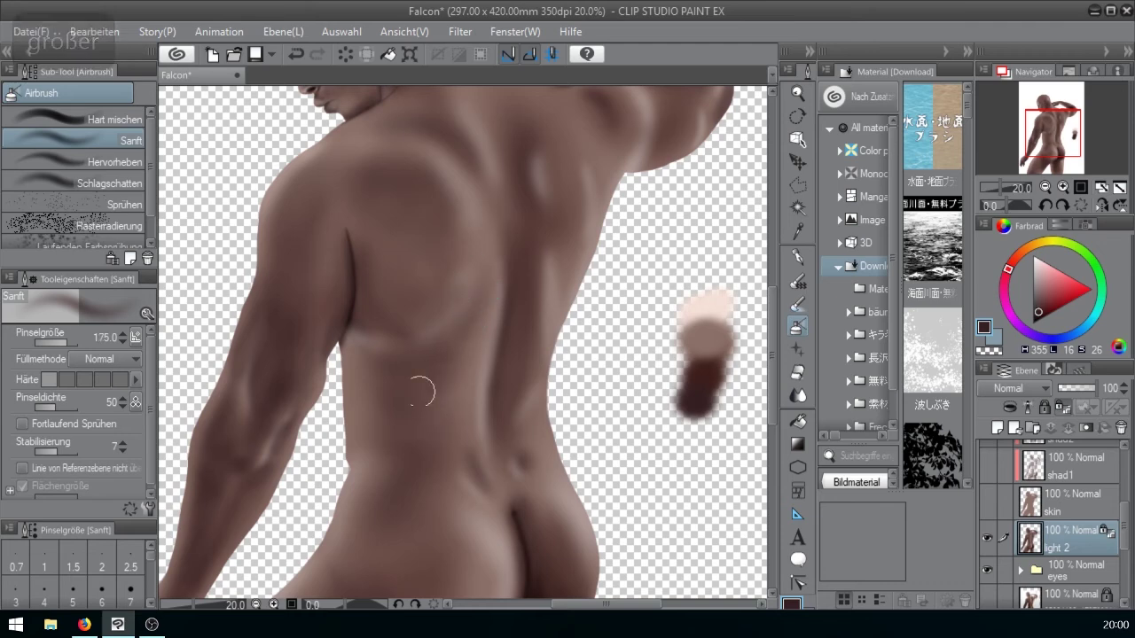
- Shade the upper back beside the neck and along the spine with the soft airbrush at size 125
mouse_move(554, 252)
mouse_down()
mouse_move(564, 340)
mouse_move(583, 349)
mouse_up()
key(bracketleft)
key(bracketleft)
key(bracketleft)
key(bracketright)
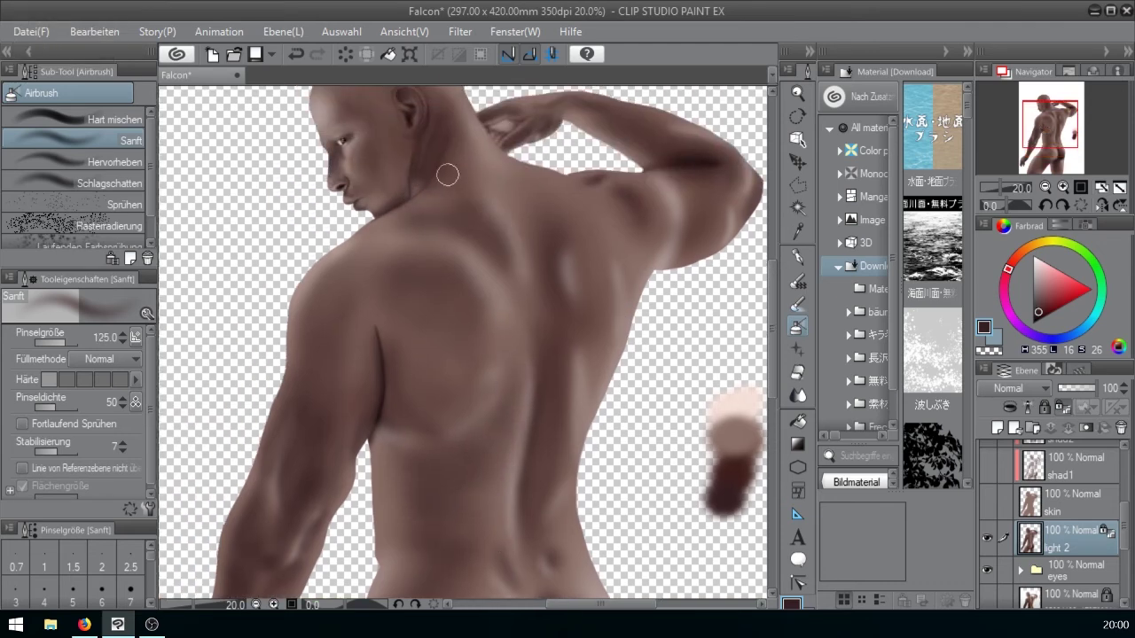
drag(521, 163, 544, 191)
drag(577, 430, 537, 278)
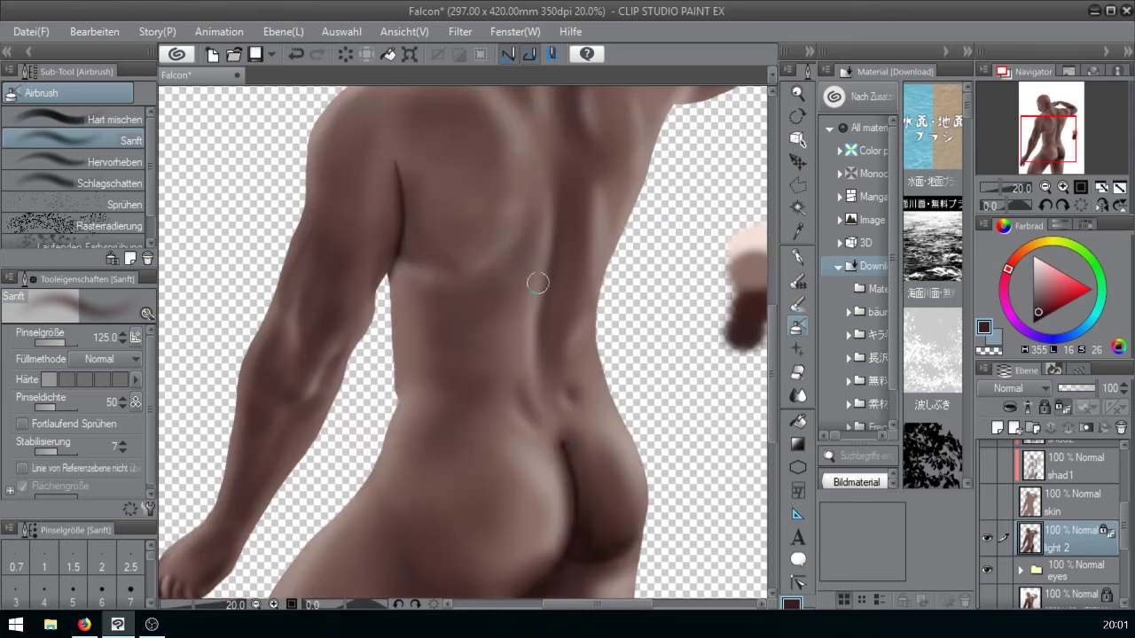
- Refine the shading along the spine with the soft airbrush at size 80, using brown tones sampled from the palette swatches
key(bracketleft)
key(bracketleft)
alt+click(757, 268)
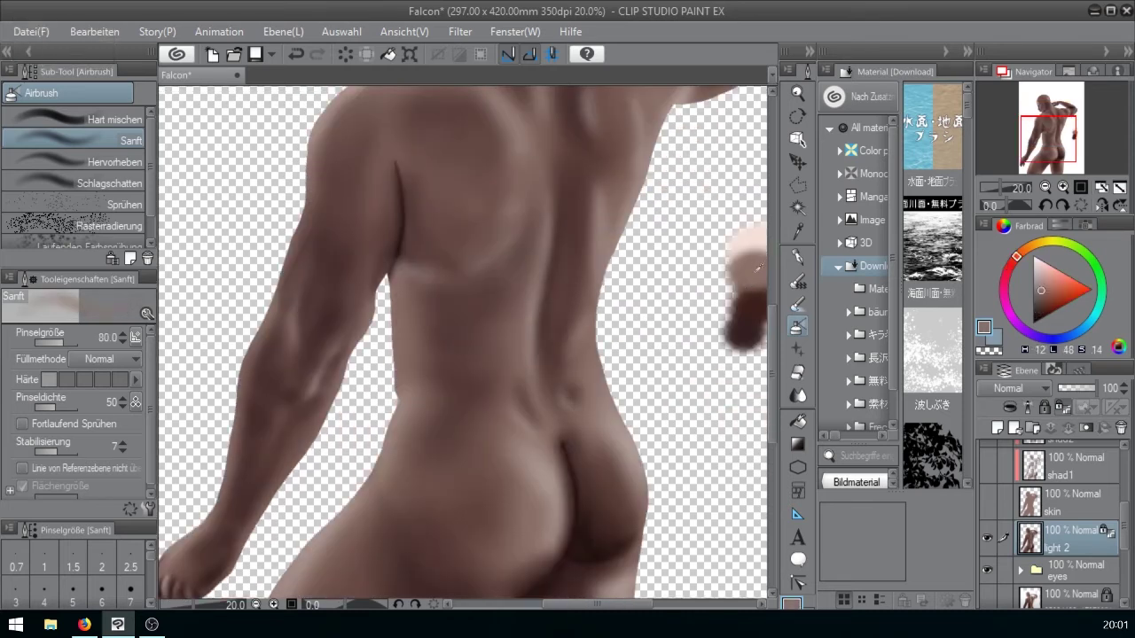
alt+click(748, 298)
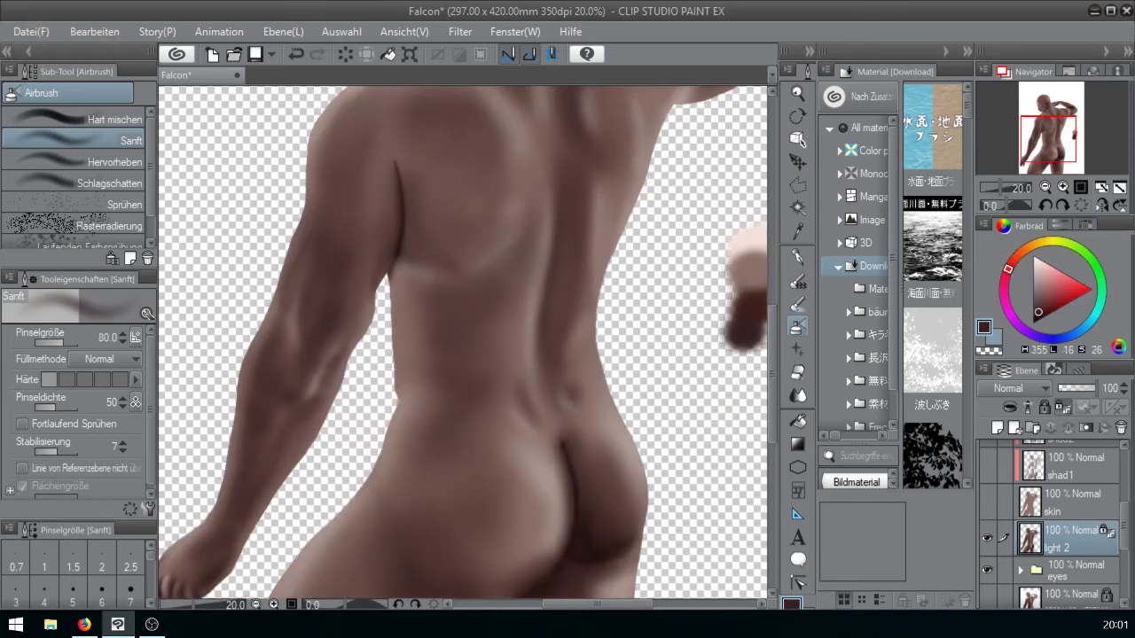
click(1049, 135)
key(bracketright)
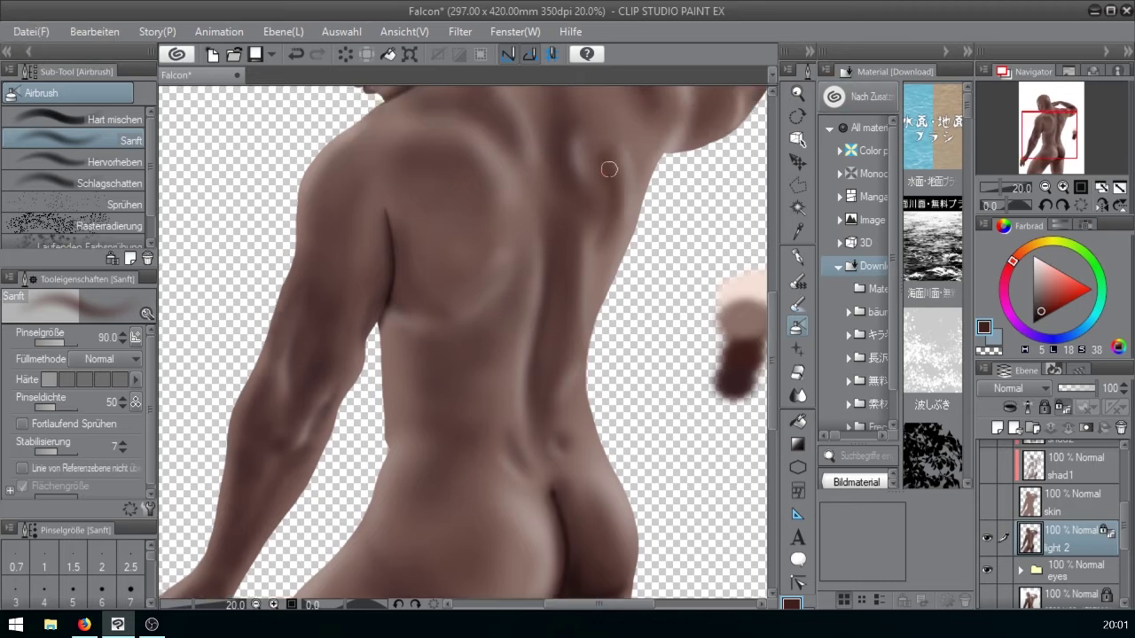
- Shade the back below the raised arm with a dark reddish brown, using the soft airbrush at size 125
scroll(602, 177, up, 2)
key(bracketright)
key(bracketright)
key(bracketright)
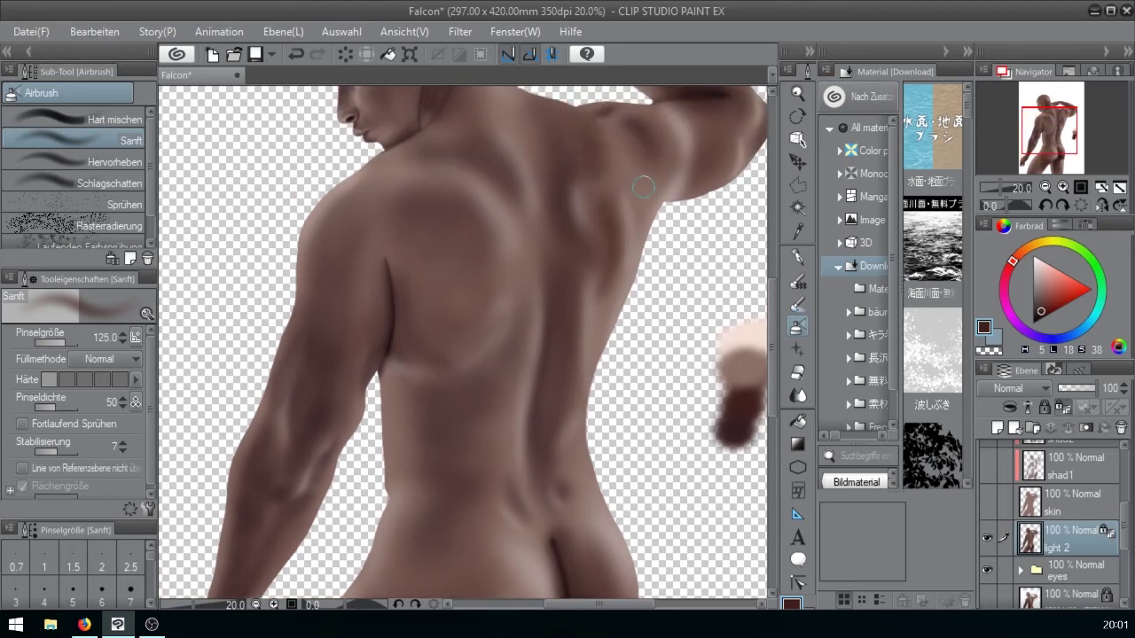
- Darken the top edge of the raised shoulder with a sampled dark tone, using the soft airbrush at size 45
alt+click(621, 111)
key(bracketleft)
key(bracketleft)
key(bracketleft)
key(bracketleft)
key(bracketleft)
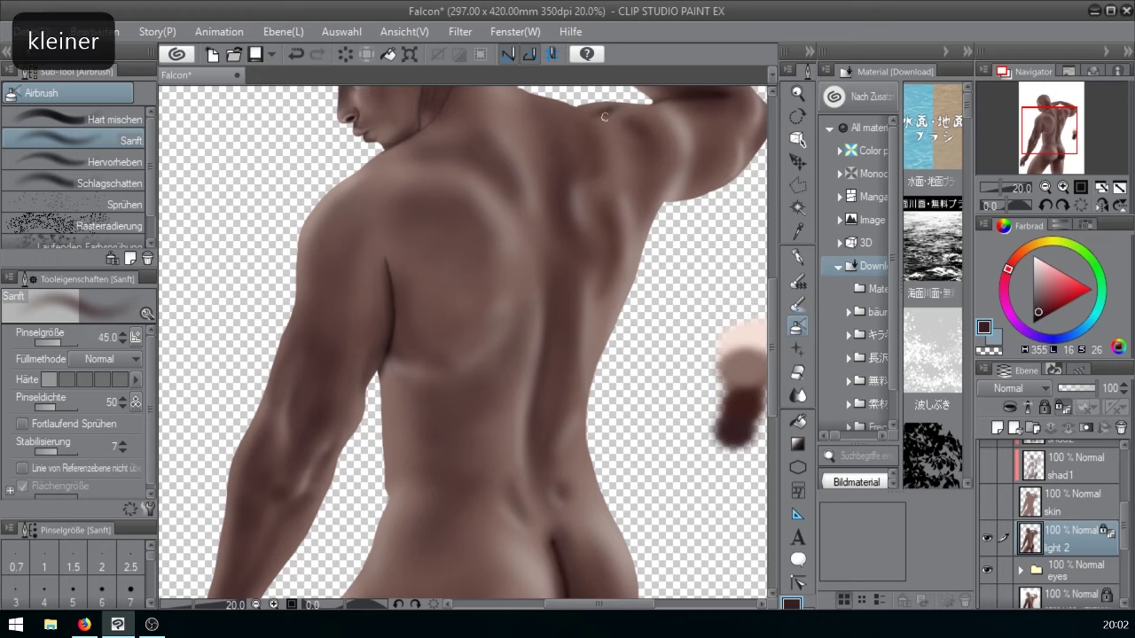
- Shade the lower back beside the spine with the soft airbrush at size 70
key(bracketright)
key(bracketright)
key(bracketright)
key(bracketright)
key(bracketright)
drag(452, 376, 481, 278)
key(bracketright)
key(bracketright)
key(bracketright)
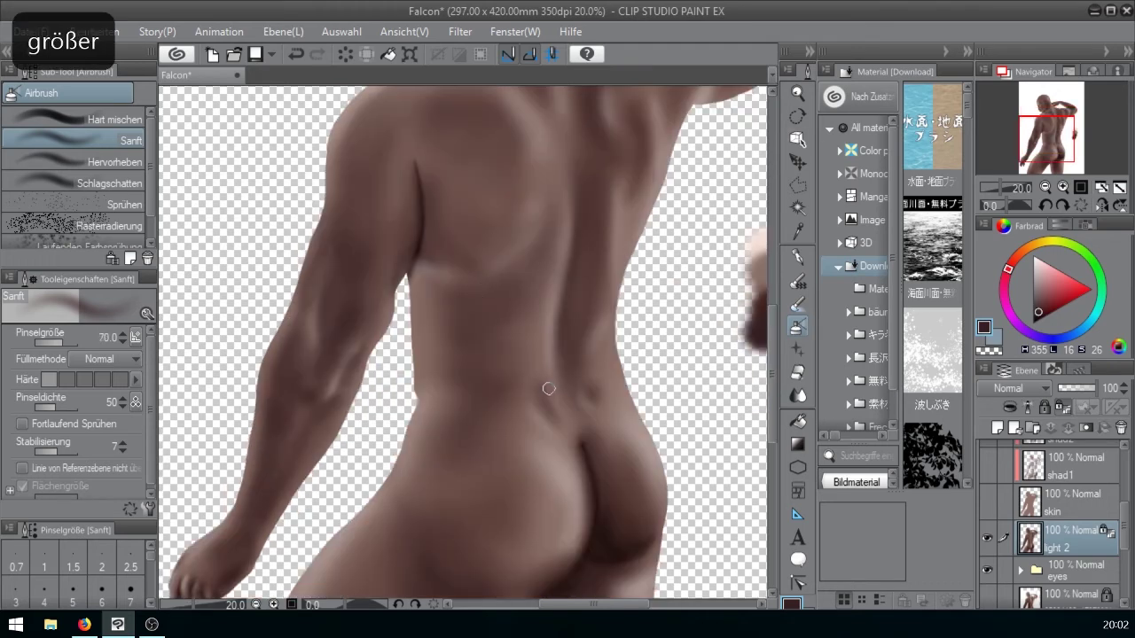
- Shade the hip and buttock with the soft airbrush, varying the brush size and finishing at size 60
key(bracketleft)
key(bracketleft)
key(bracketright)
key(bracketright)
key(bracketright)
key(bracketright)
key(bracketright)
key(bracketright)
drag(451, 456, 578, 261)
key(bracketleft)
key(bracketleft)
key(bracketleft)
- Darken the back of the far thigh below the buttock with the soft airbrush and blend it at size 150
scroll(577, 428, right, 2)
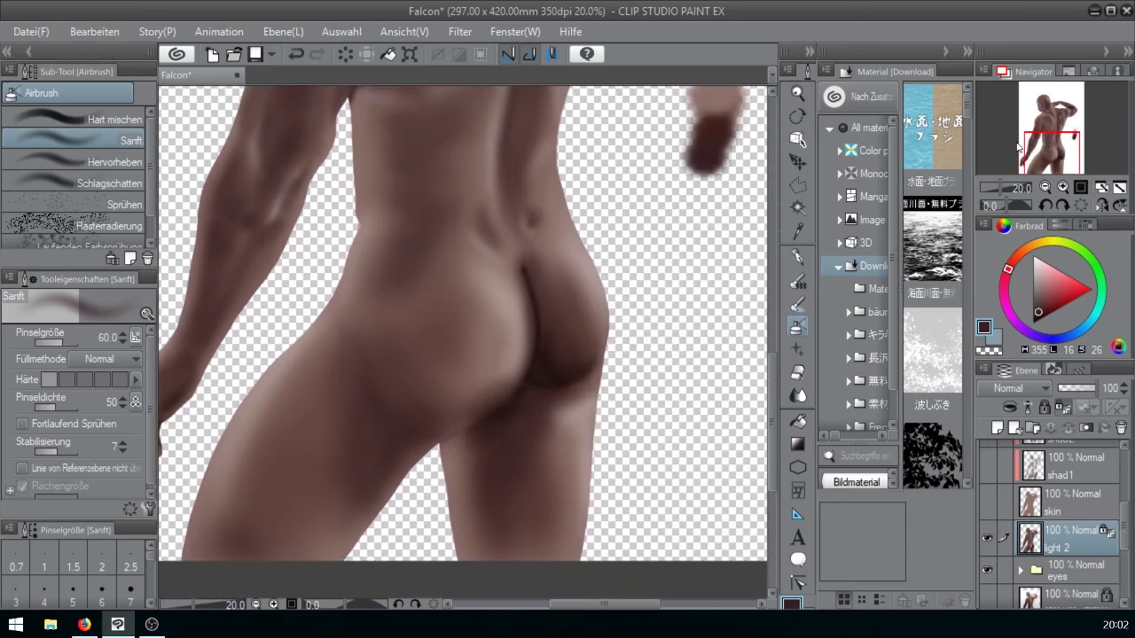
drag(467, 468, 482, 532)
key(bracketright)
key(j)
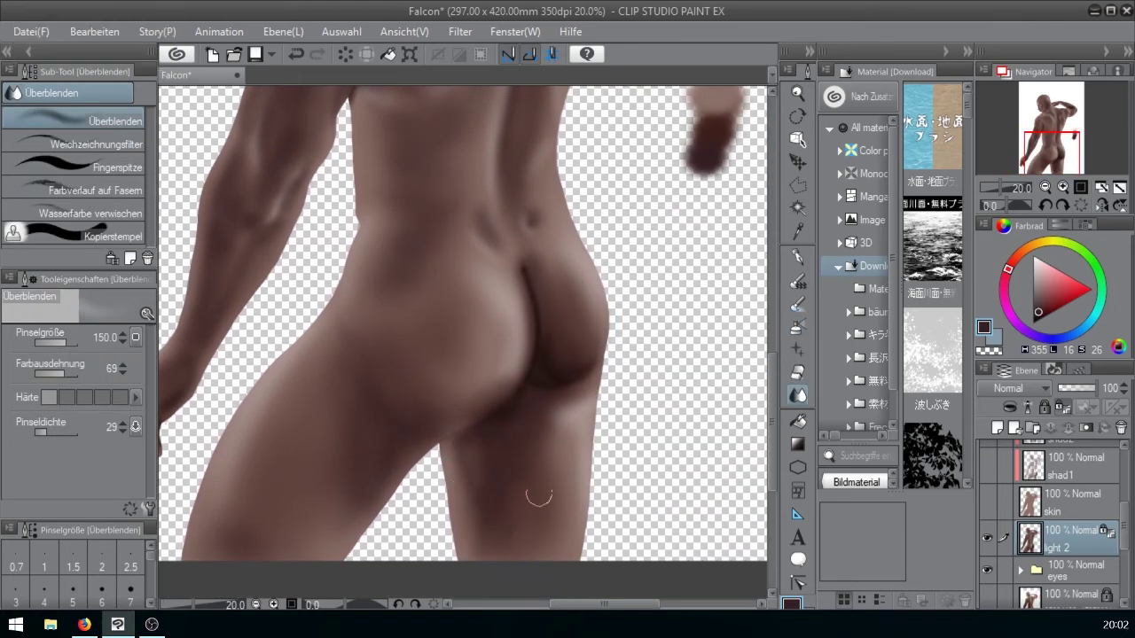
- Shade around the dimples at the base of the spine with the soft airbrush at size 80 and blend at size 45
drag(1049, 150, 1056, 132)
key(b)
drag(446, 516, 429, 476)
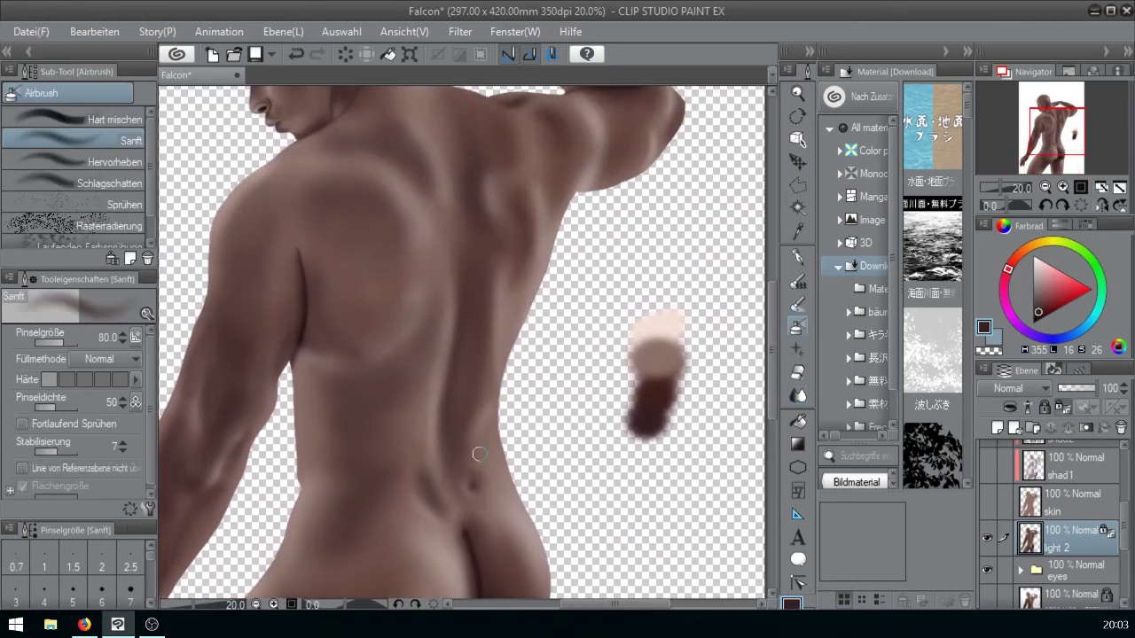
key(j)
key(bracketleft)
key(bracketleft)
key(bracketleft)
key(bracketleft)
key(bracketleft)
key(bracketleft)
key(bracketleft)
key(bracketleft)
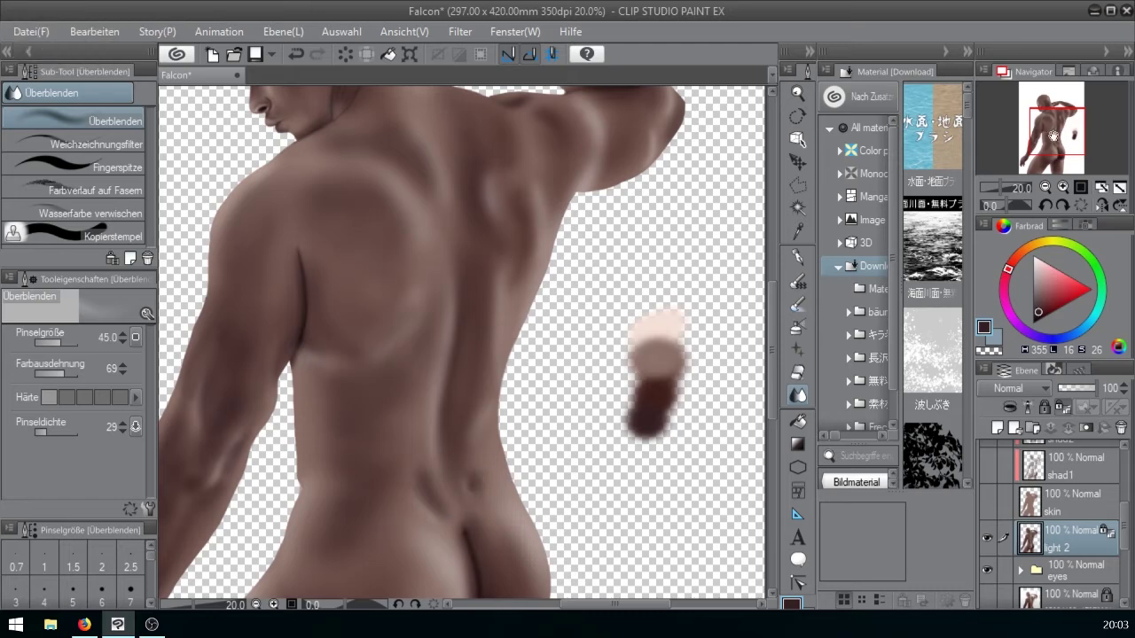
- Darken the bright areas between the fingers of the raised hand with the soft airbrush at size 20, down to 12.5
drag(1053, 135, 1056, 123)
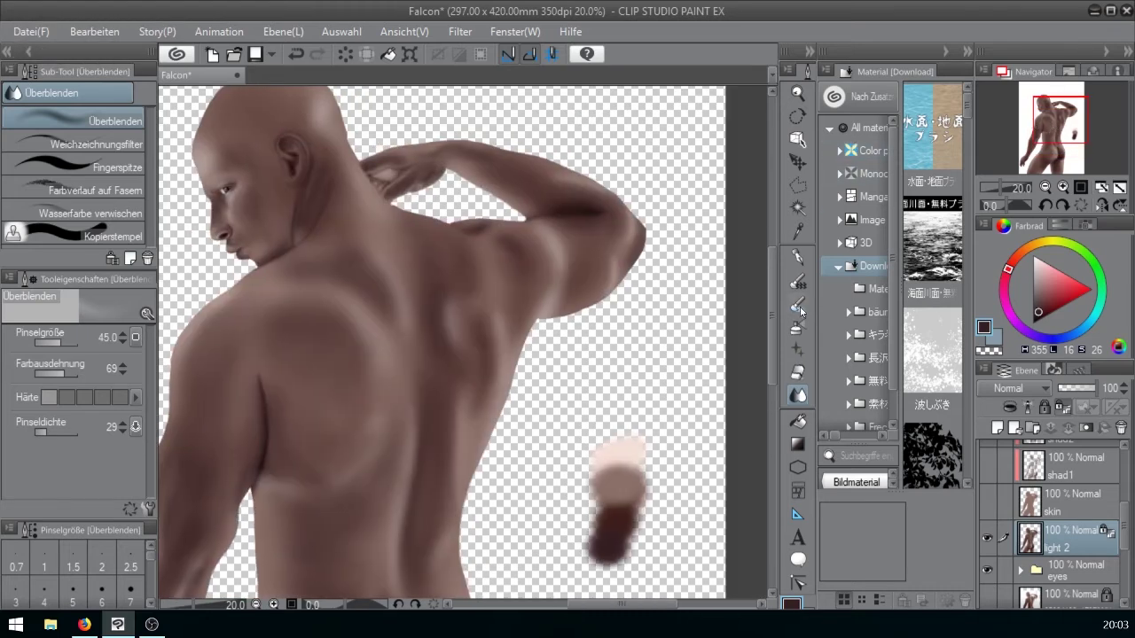
key(b)
key(bracketleft)
key(bracketright)
key(bracketright)
key(bracketright)
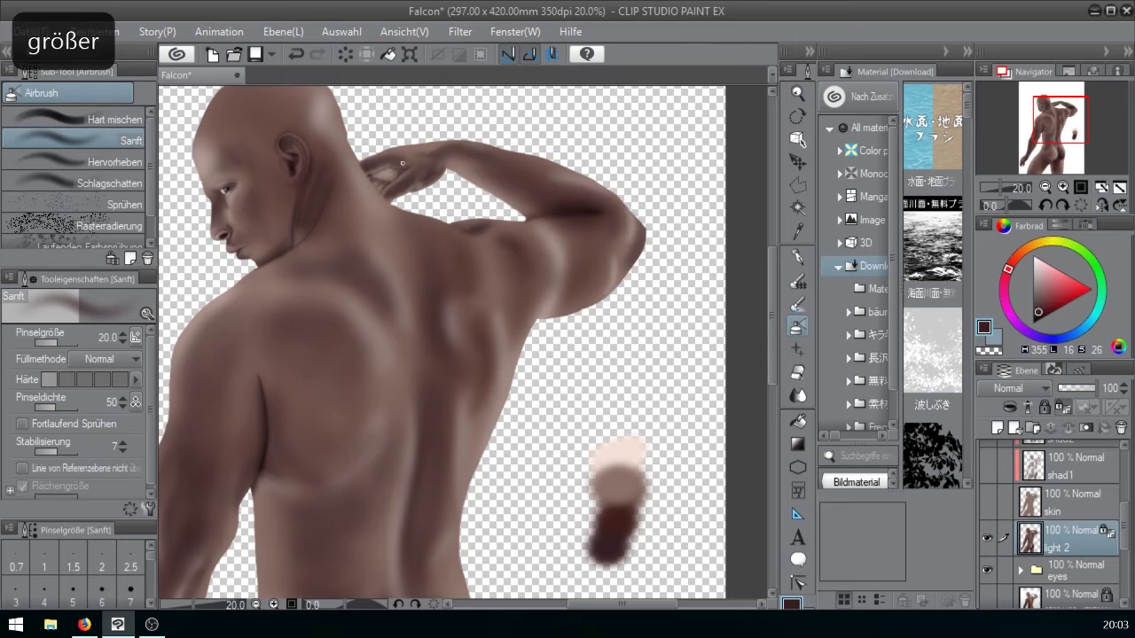
drag(400, 168, 383, 177)
key(bracketleft)
key(bracketleft)
key(bracketleft)
key(bracketleft)
key(bracketleft)
key(bracketleft)
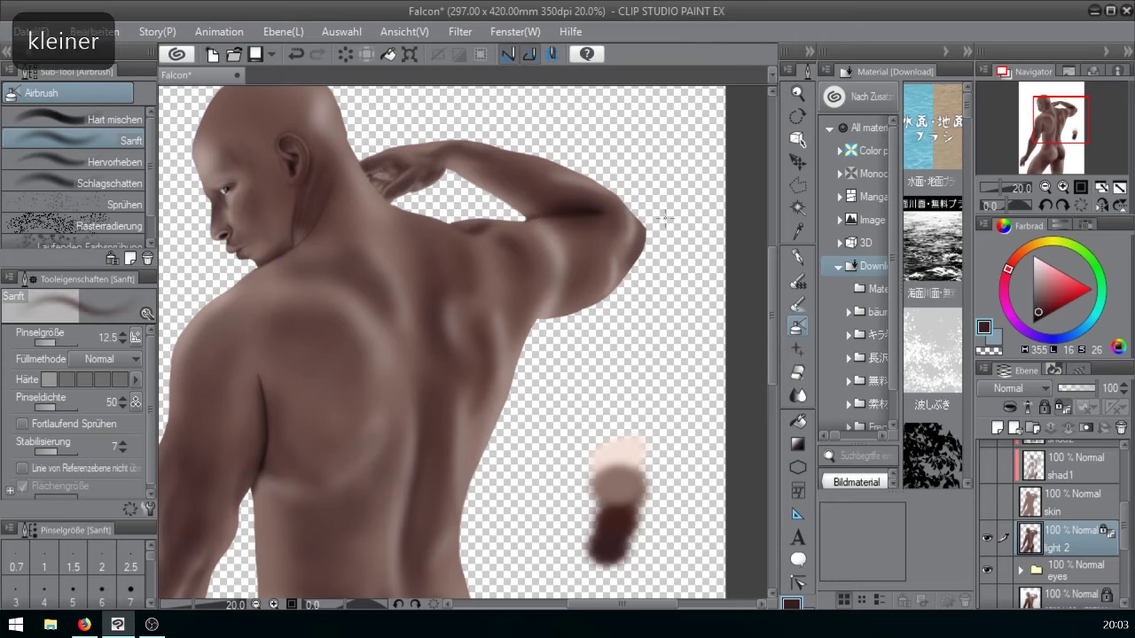
- Lighten the raised shoulder with a sampled mid brown, using the soft airbrush at size 80, and blend it at size 90
click(1068, 127)
alt+click(472, 183)
key(bracketright)
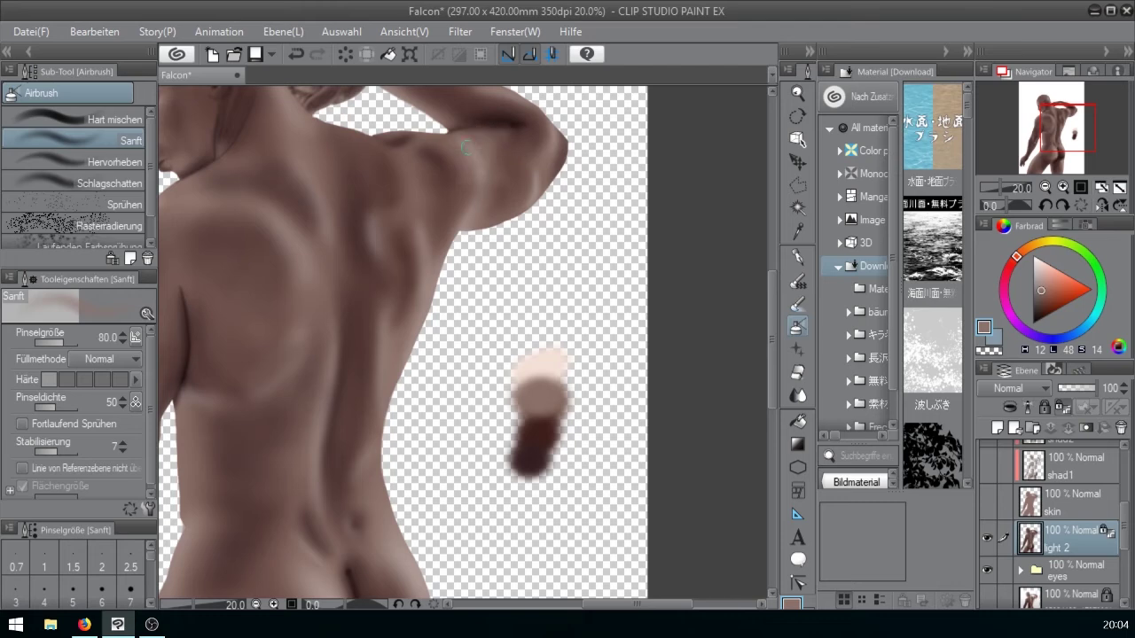
key(j)
key(bracketright)
click(1058, 118)
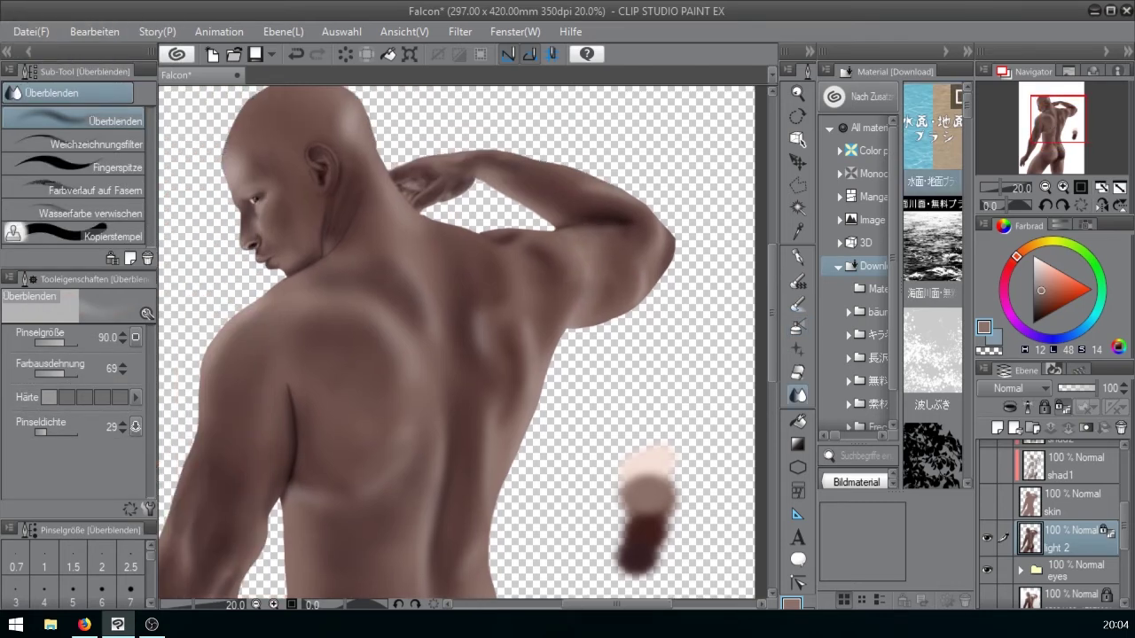
- Soften the dark crease on the raised arm's inner elbow with the soft airbrush at size 70 and blend at size 90
key(b)
key(bracketleft)
key(bracketright)
key(bracketleft)
key(bracketleft)
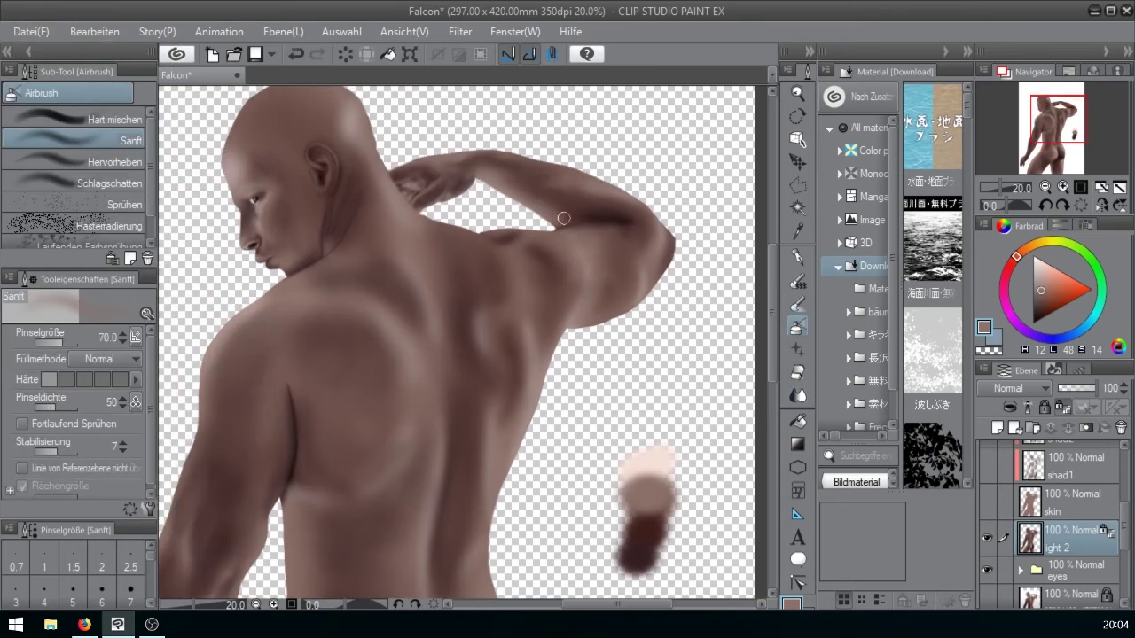
key(j)
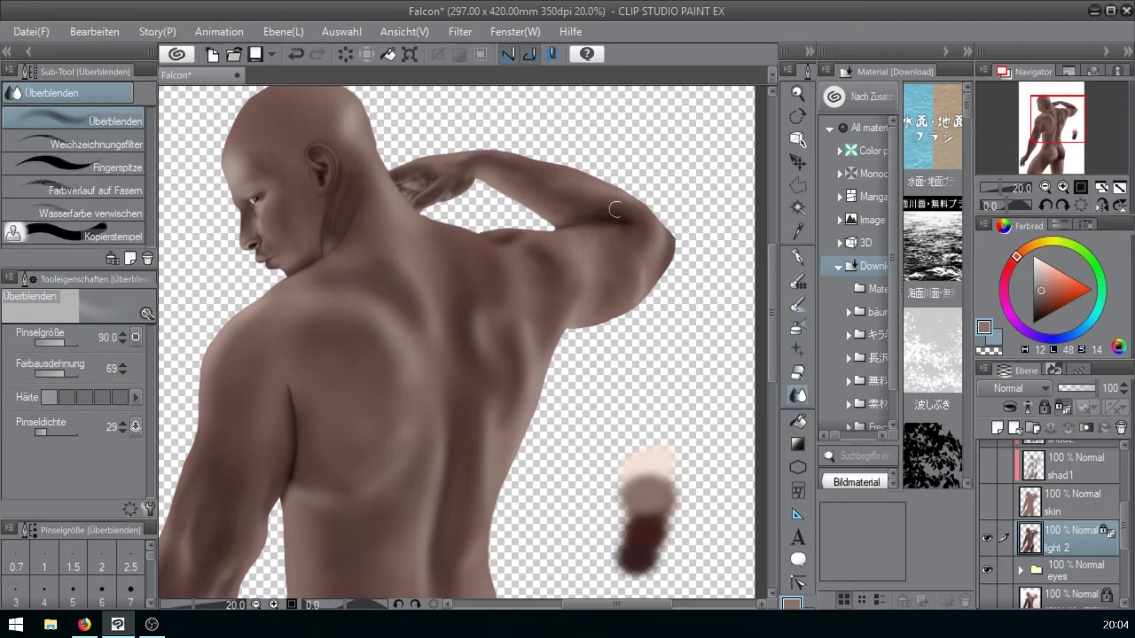
- Touch up the raised forearm near the wrist with the mid brown, using the soft airbrush at size 35
key(b)
key(bracketleft)
key(bracketleft)
key(bracketleft)
key(bracketleft)
key(bracketleft)
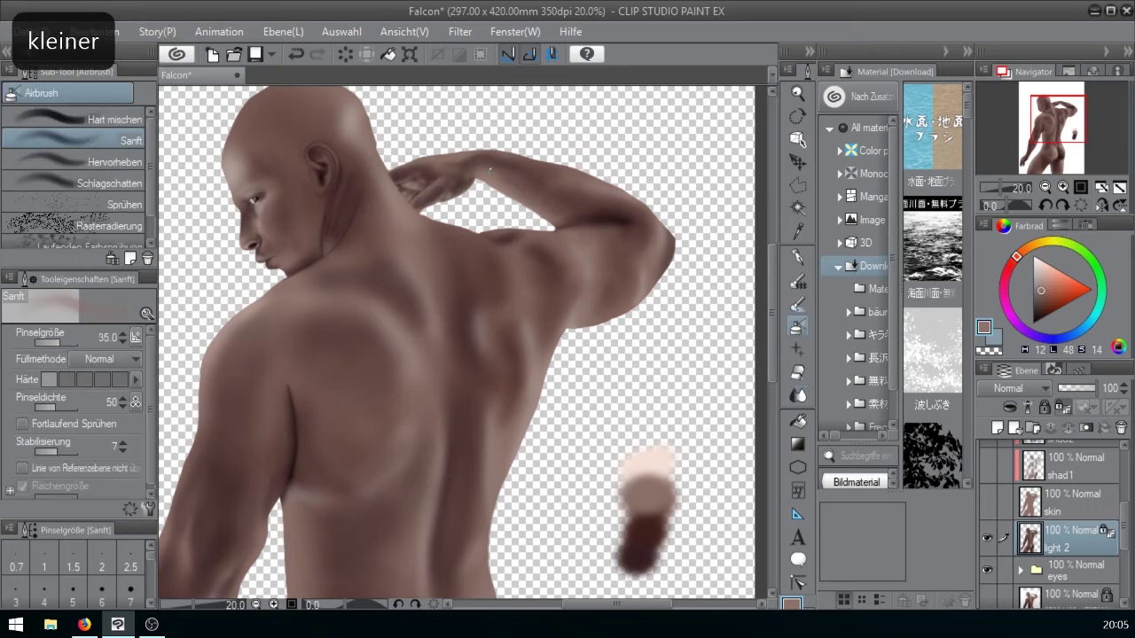
- Sample the lightest swatch for the raised forearm's highlight, undo the size 15 stroke and enlarge the soft airbrush to size 35
alt+click(650, 462)
key(bracketleft)
key(bracketleft)
key(bracketleft)
key(bracketleft)
key(ctrl+z)
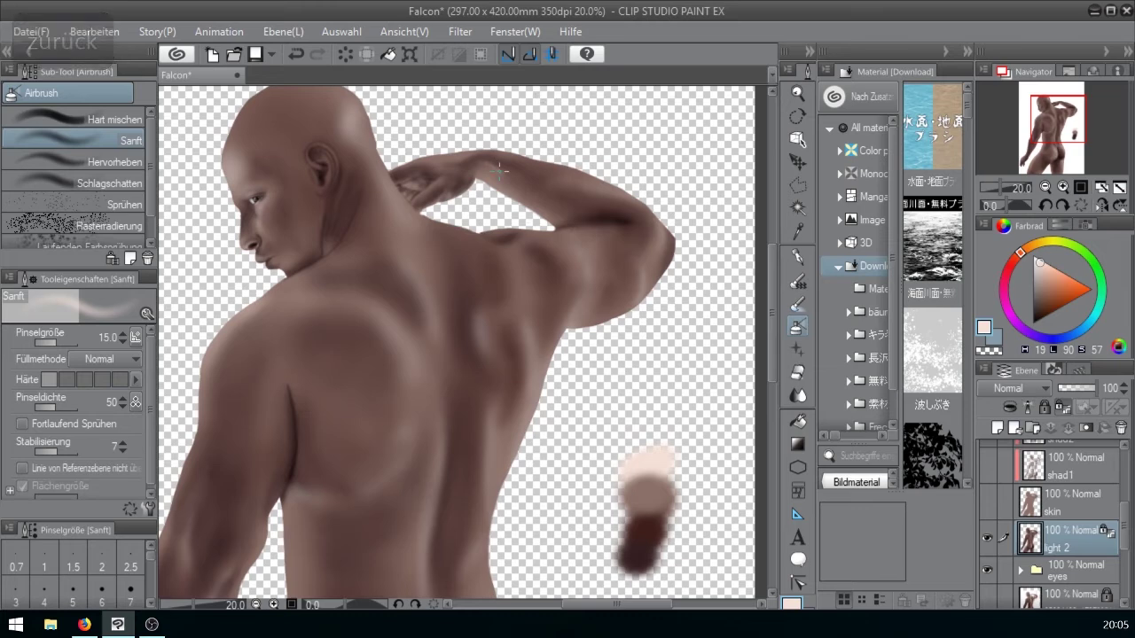
key(bracketright)
key(bracketright)
key(bracketright)
key(bracketright)
key(bracketright)
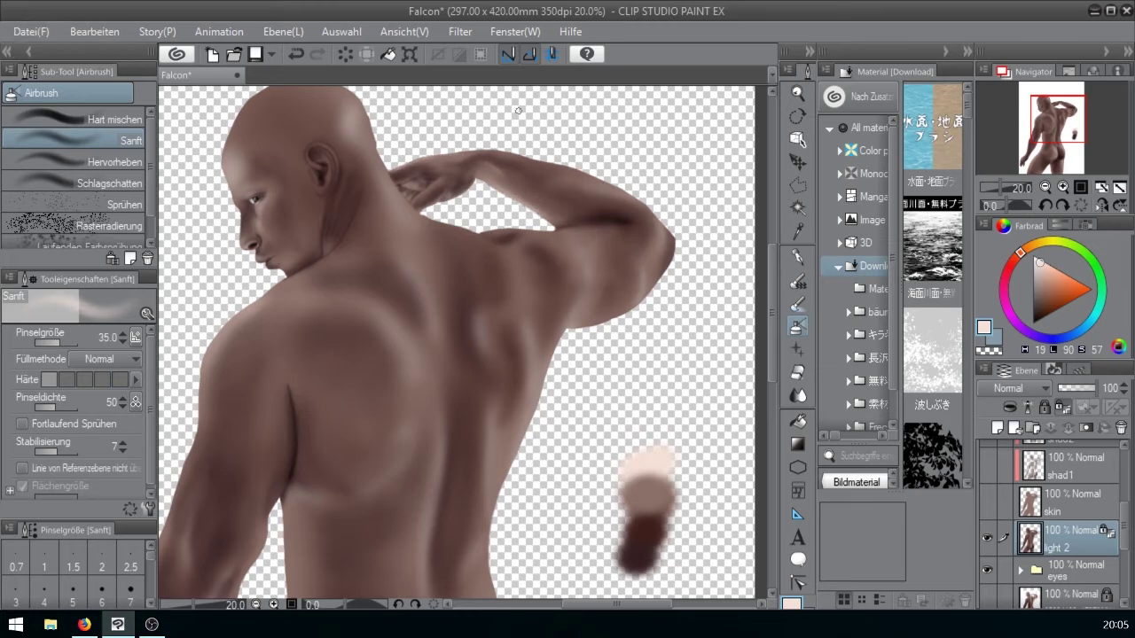
- Paint a light highlight on the raised upper arm near the elbow with the soft airbrush at size 30
key(bracketleft)
key(bracketleft)
key(bracketright)
key(bracketright)
key(bracketright)
key(bracketright)
key(bracketleft)
key(bracketleft)
drag(638, 271, 638, 280)
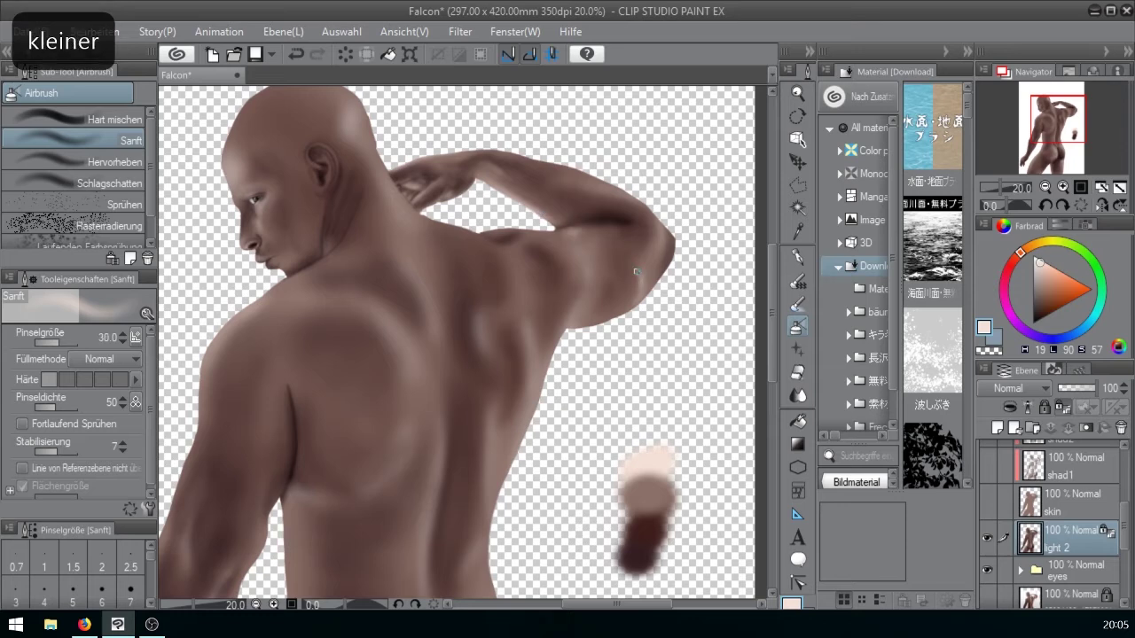
- Blend the upper-arm highlight at size 50, then add a highlight on the elbow tip at size 30 and blend it
key(j)
key(bracketleft)
key(bracketleft)
key(bracketleft)
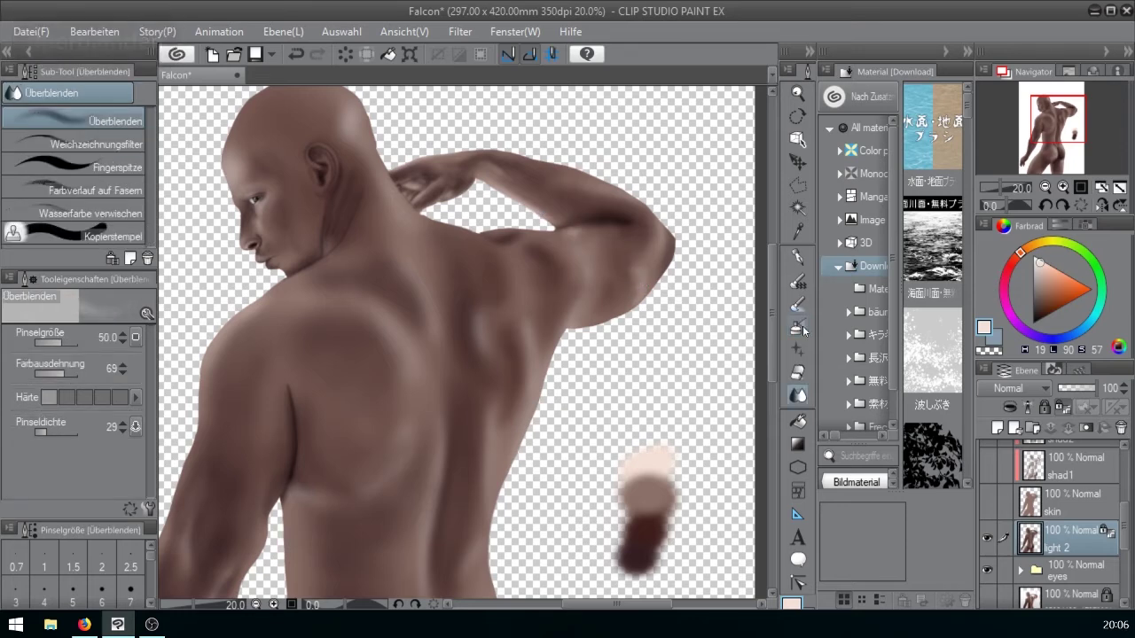
key(b)
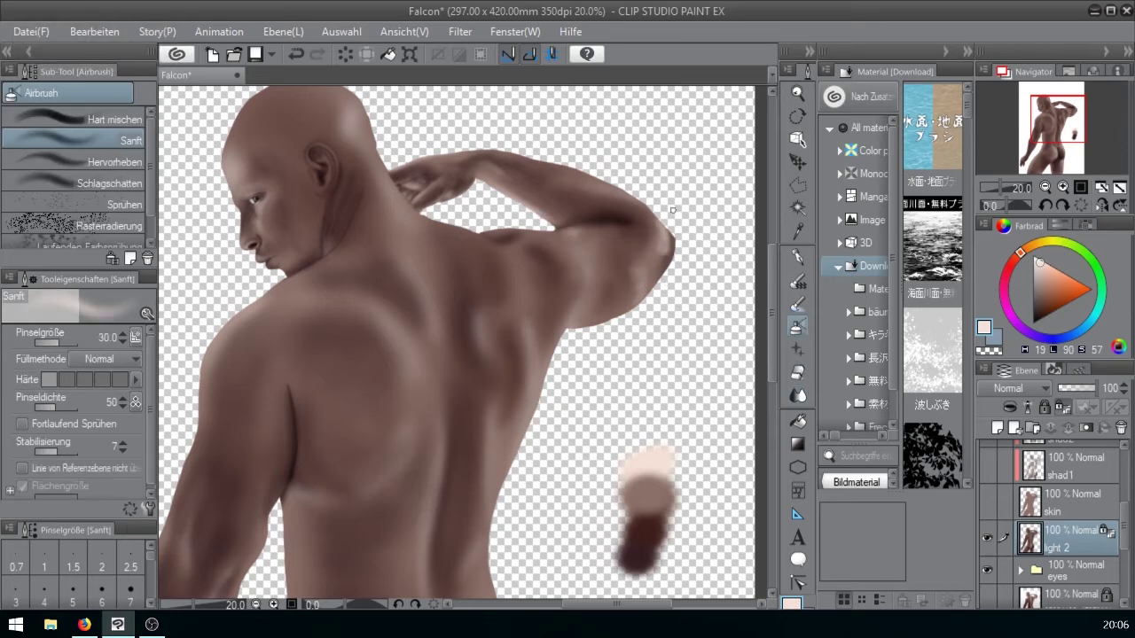
key(j)
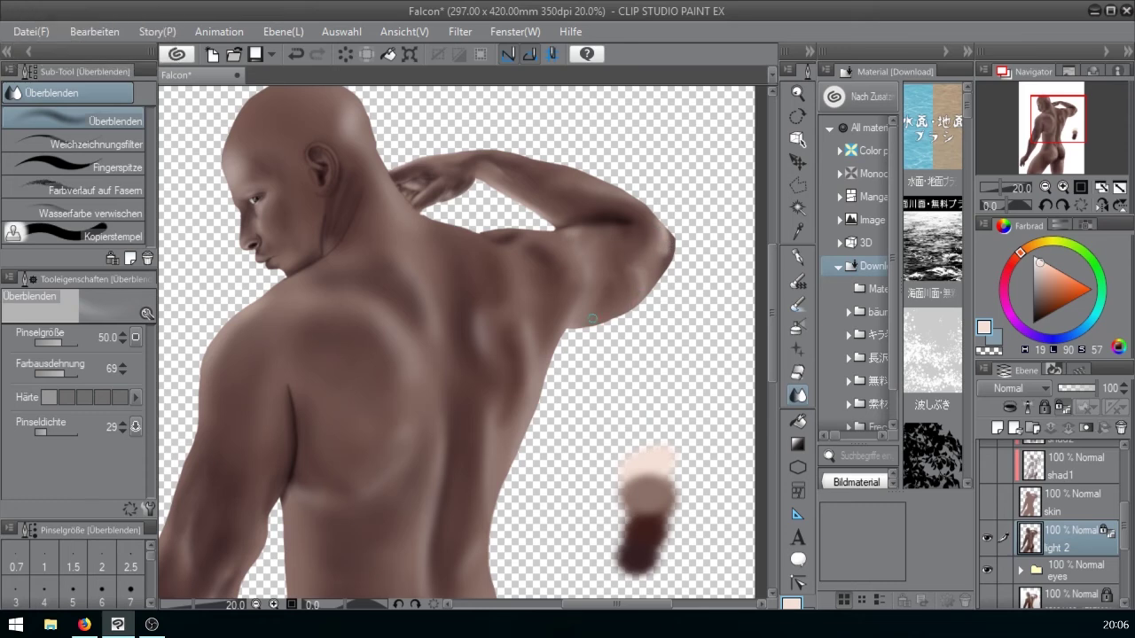
- Even out the upper back and the pale highlight beside the spine with the mid brown, using the soft airbrush at size 125 and 90
key(b)
key(bracketright)
key(bracketright)
key(bracketright)
key(bracketright)
key(bracketright)
key(bracketright)
key(bracketright)
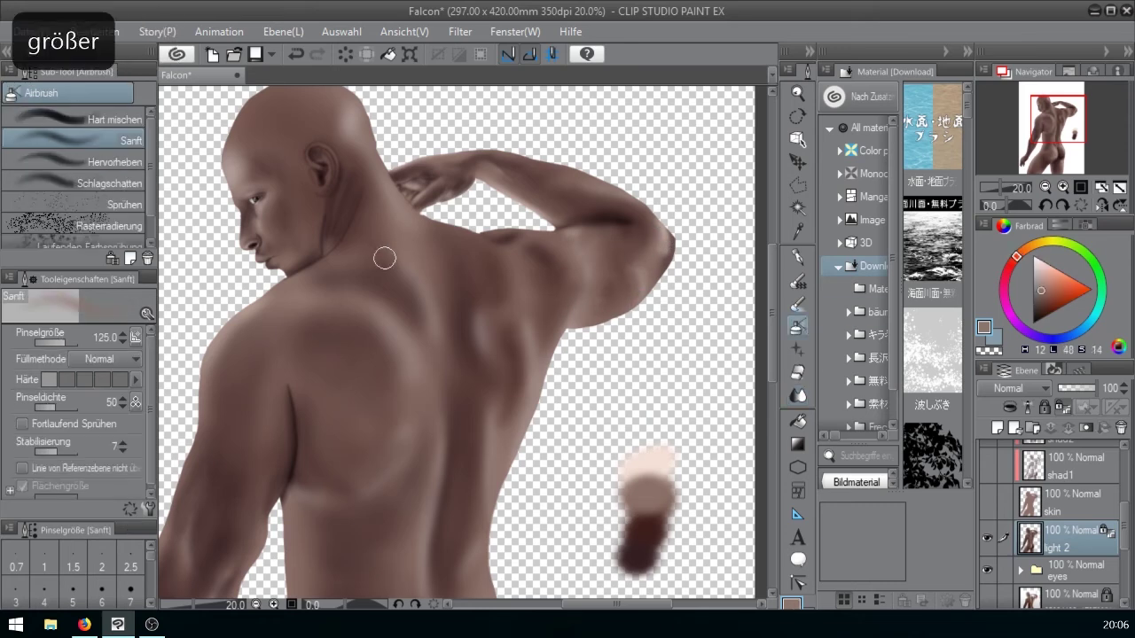
key(bracketleft)
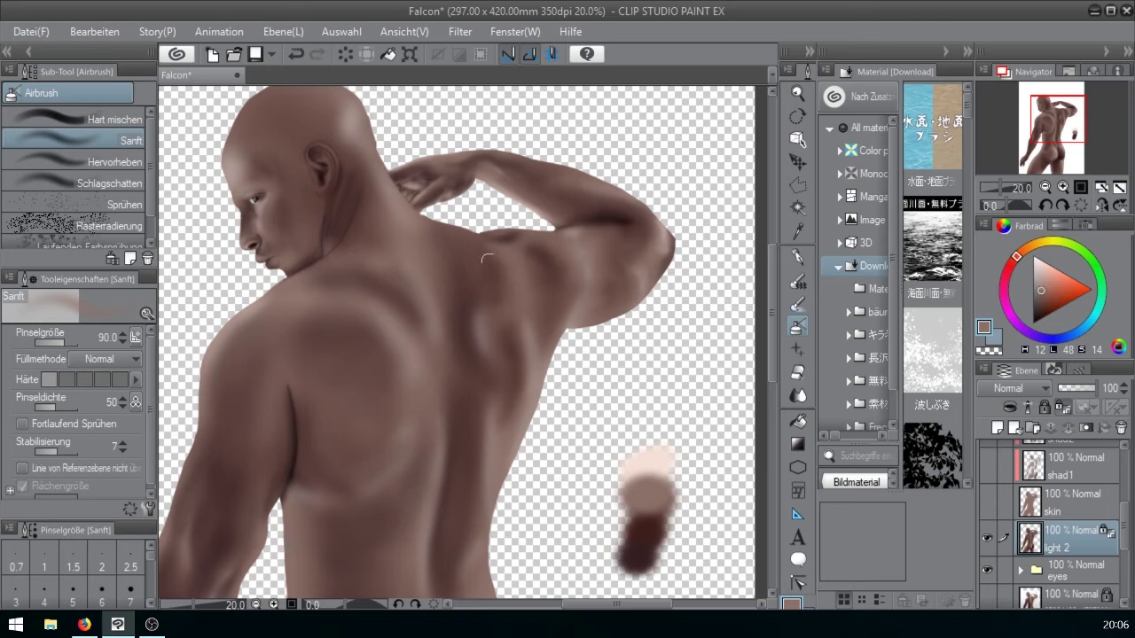
- Blend the back below the raised shoulder with the blending tool at size 70 to 90 and check the whole figure
key(j)
key(bracketright)
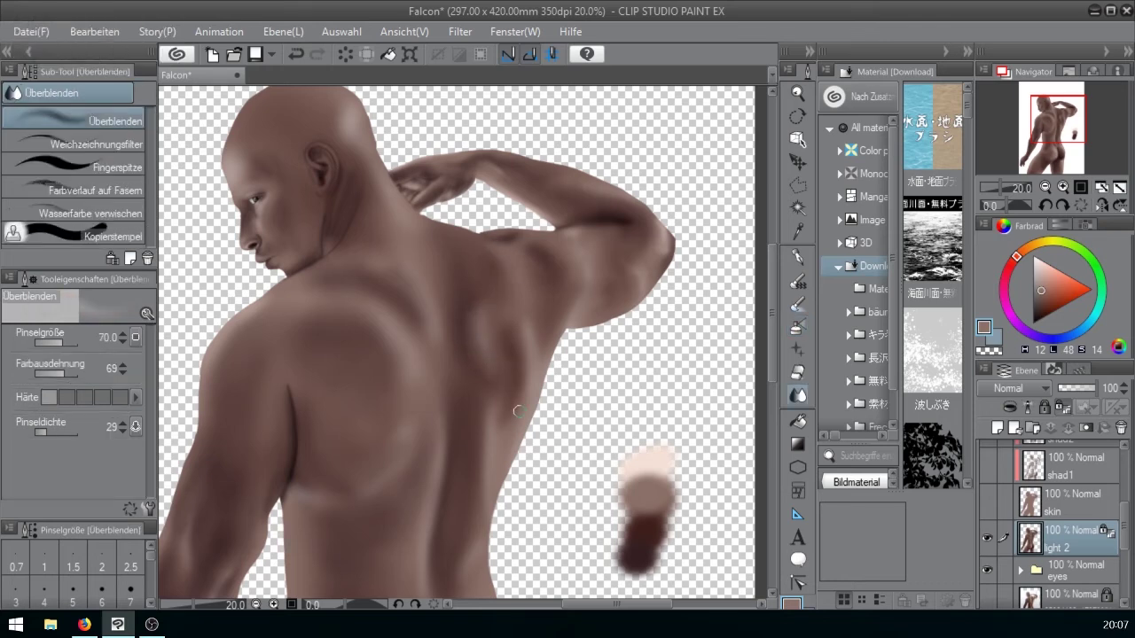
key(bracketright)
key(bracketright)
click(994, 188)
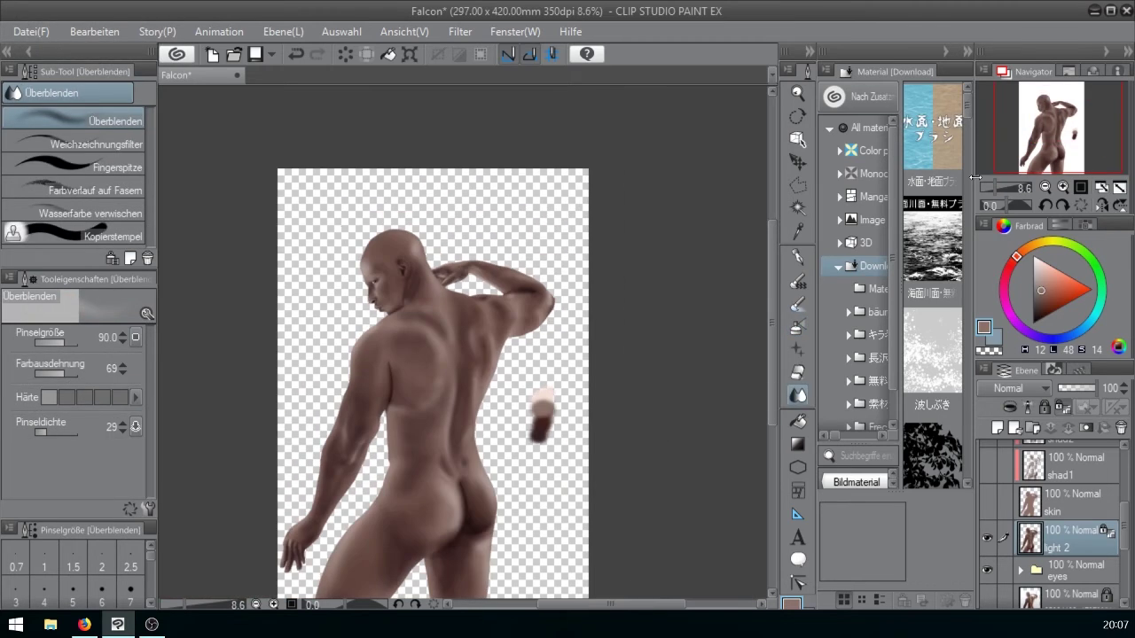
click(1000, 188)
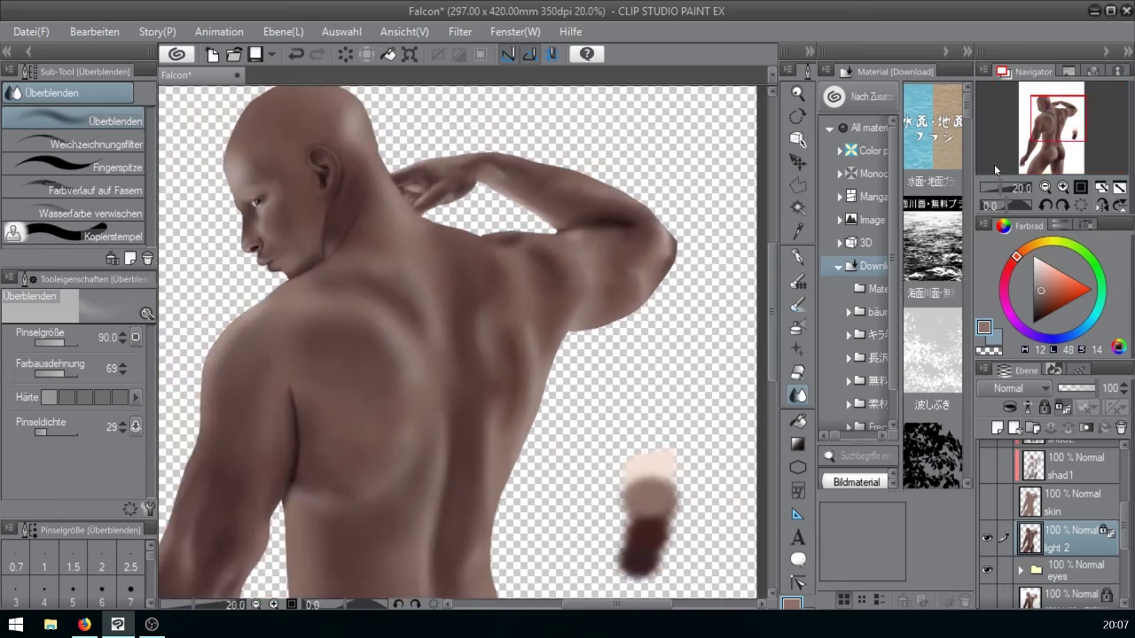
- Touch up the skin on the head above the ear with the soft airbrush at size 20 and blend it
key(b)
key(bracketleft)
key(bracketleft)
key(bracketleft)
key(bracketleft)
key(bracketleft)
key(bracketleft)
key(bracketleft)
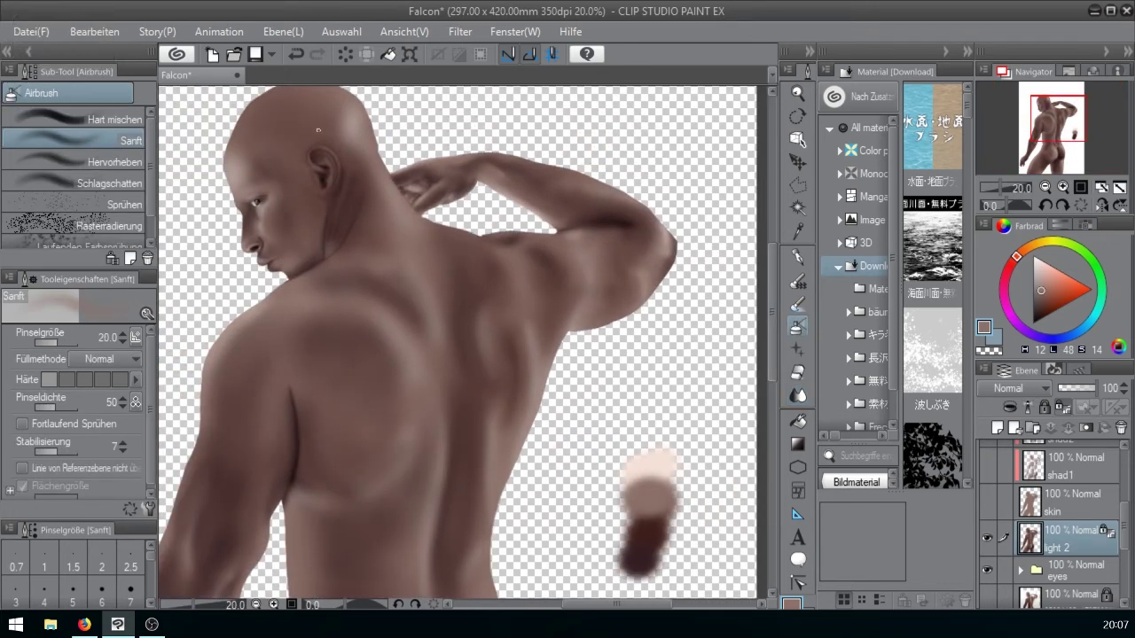
key(j)
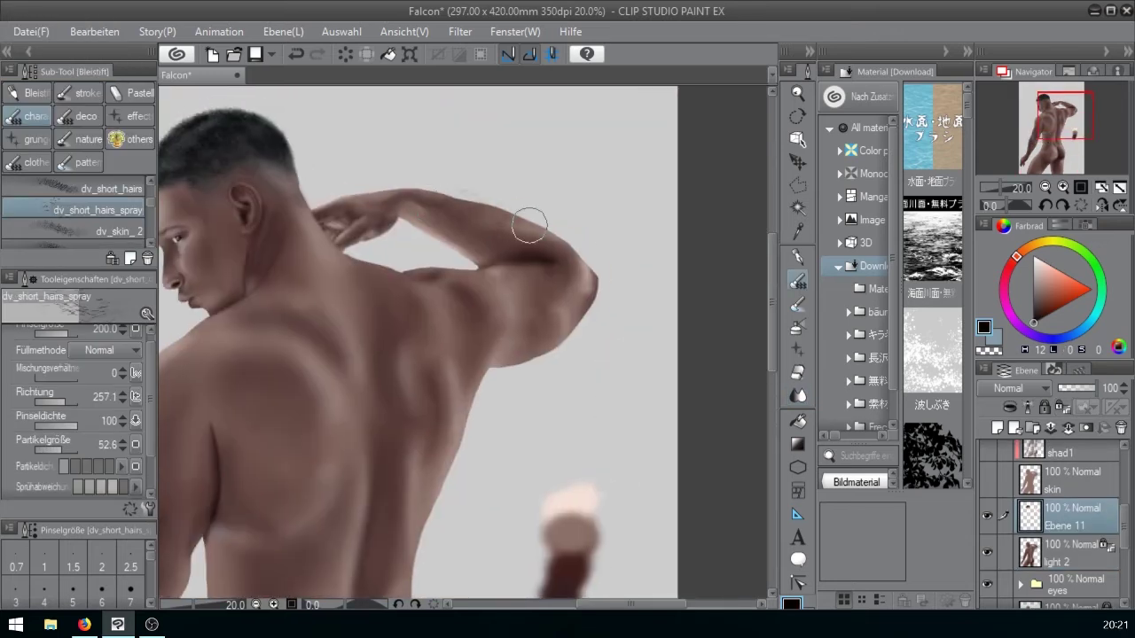
- Erase the stray hair marks around the raised arm on the Ebene 11 layer with the hard eraser at size 30
key(e)
drag(536, 223, 682, 167)
scroll(490, 305, down, 4)
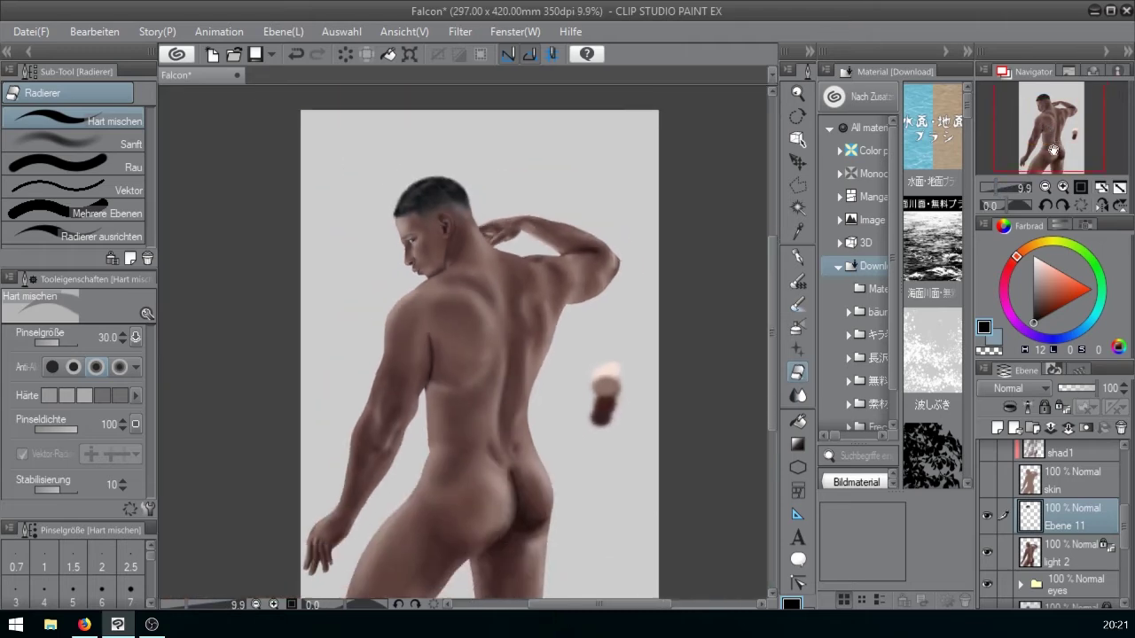
drag(489, 306, 531, 280)
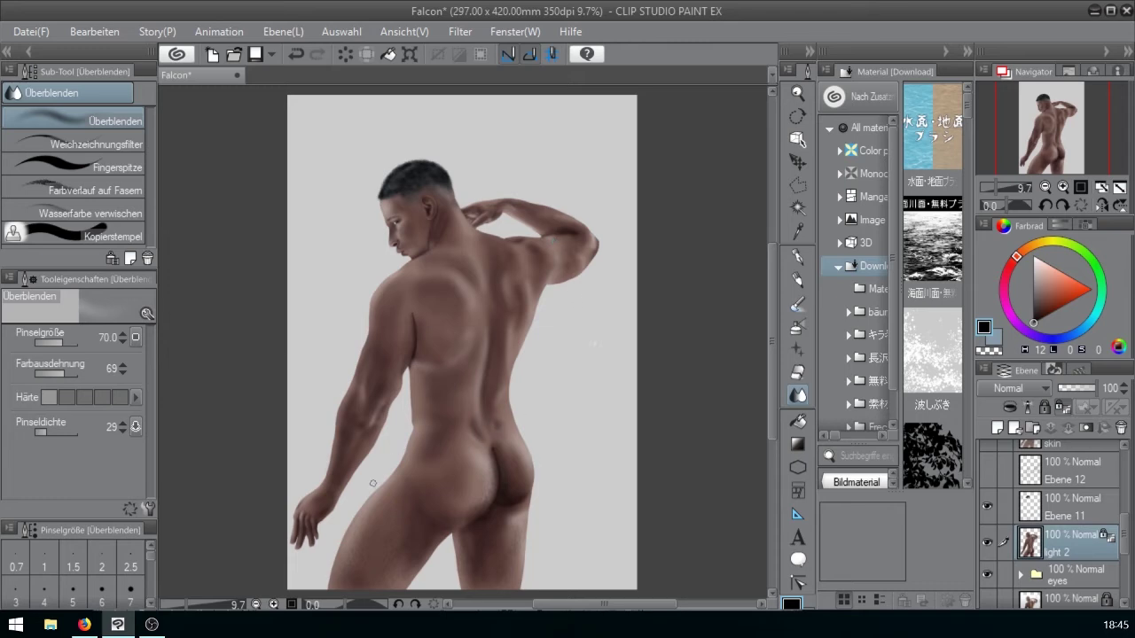
- Clean up the outline of the face profile on the light 2 layer with the hard eraser at size 12.5
click(1070, 503)
click(1000, 186)
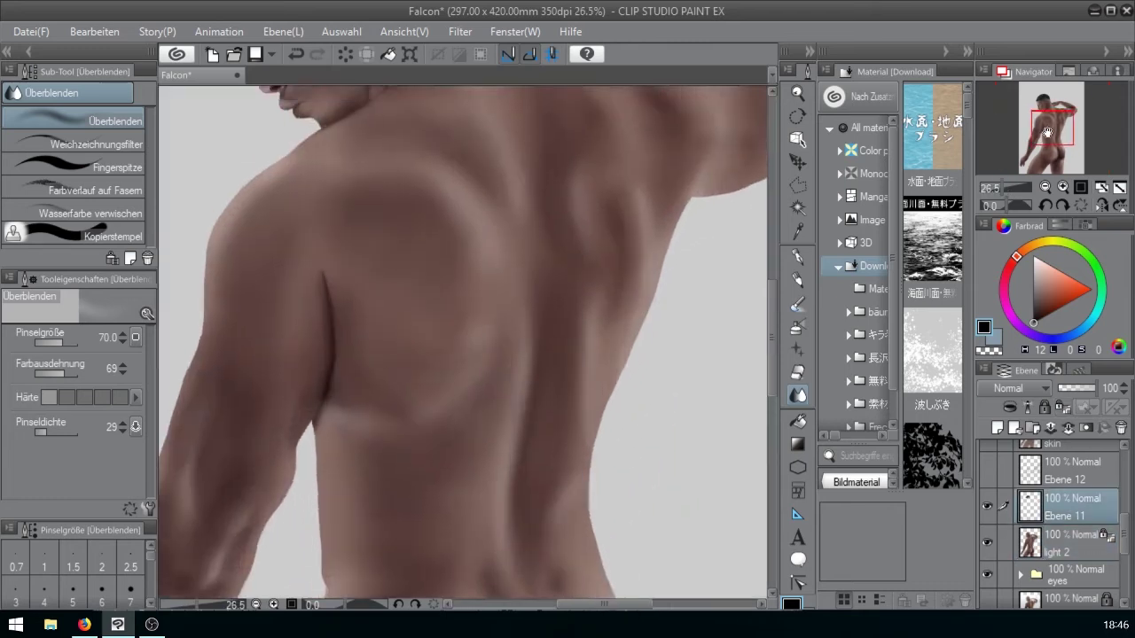
click(1047, 110)
click(1004, 186)
click(802, 373)
click(1070, 544)
key(bracketleft)
drag(245, 264, 245, 277)
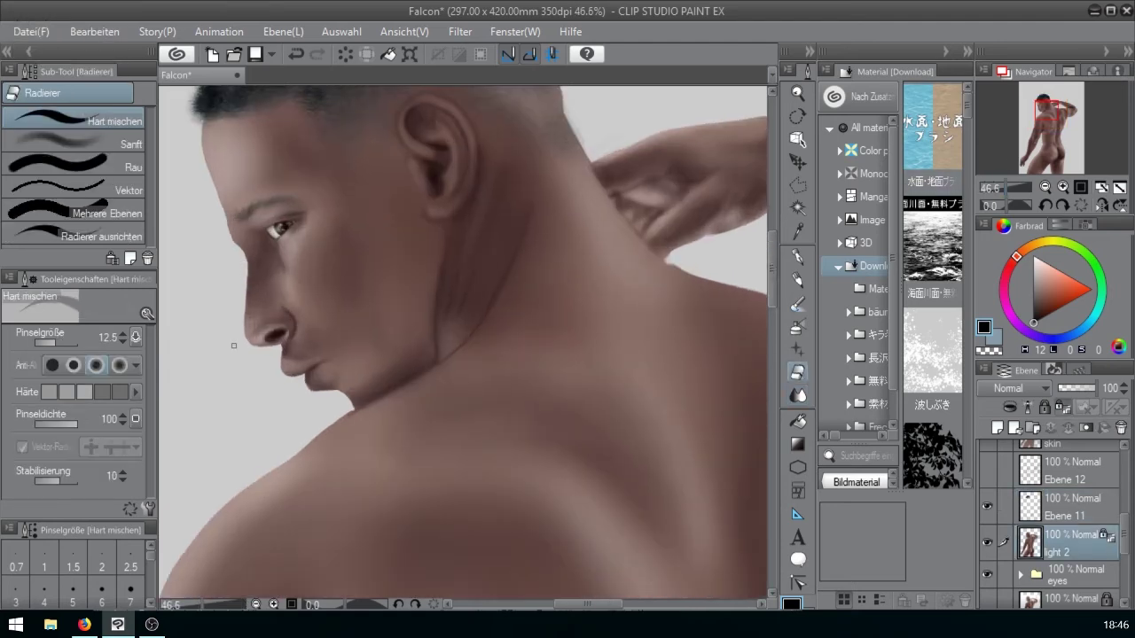
- Soften the hairs along the edge of the raised arm on the Ebene 11 layer with the soft eraser at size 25
click(107, 142)
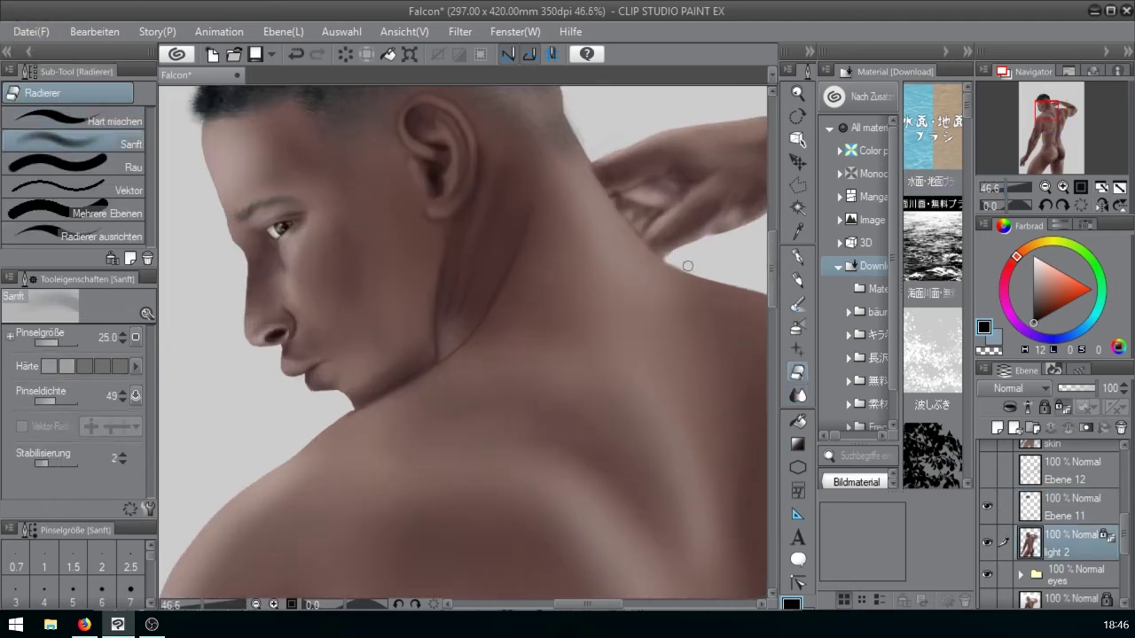
click(1002, 187)
click(1063, 114)
click(1071, 507)
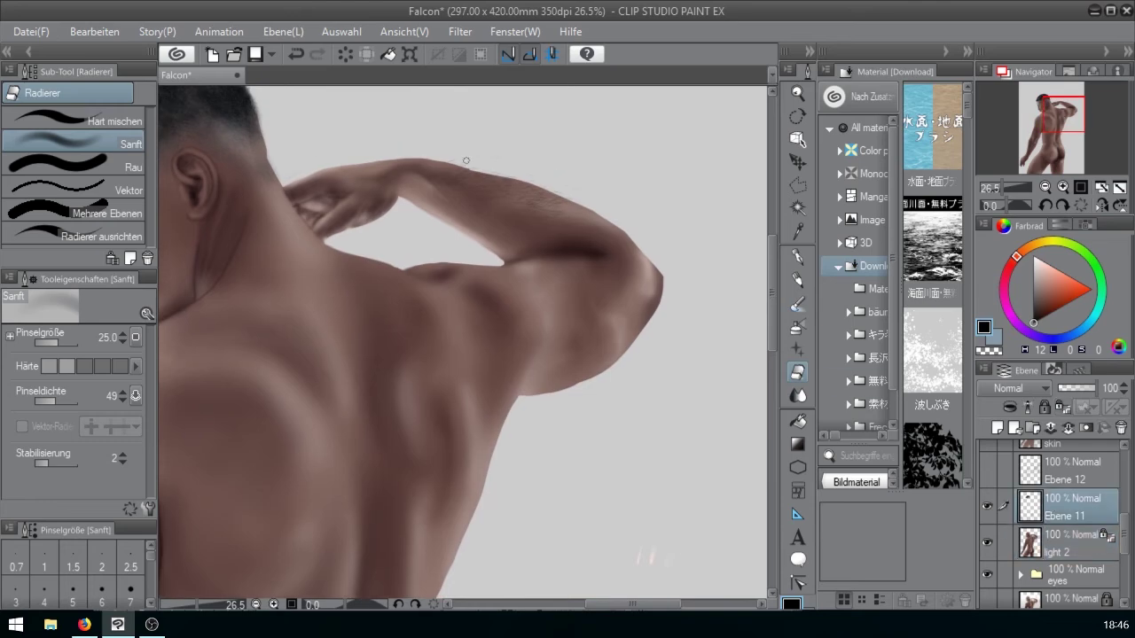
- Fade out the body hair on the buttocks on the Ebene 11 layer with the soft eraser at size 80
drag(1061, 116, 1056, 148)
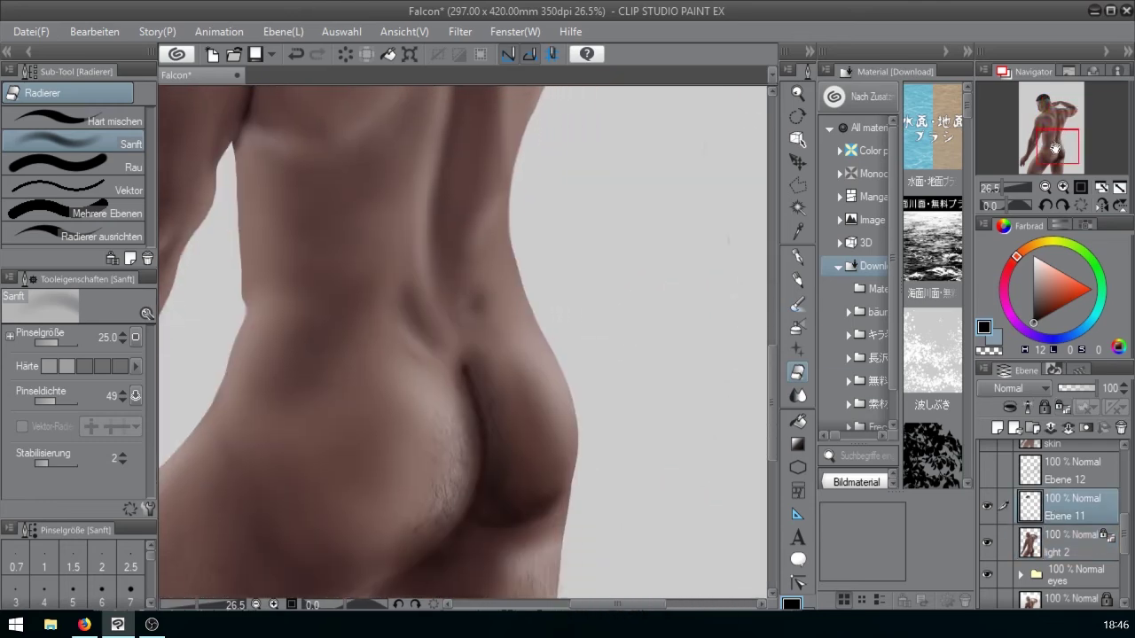
key(bracketright)
key(bracketright)
key(bracketright)
key(bracketright)
key(bracketright)
key(bracketright)
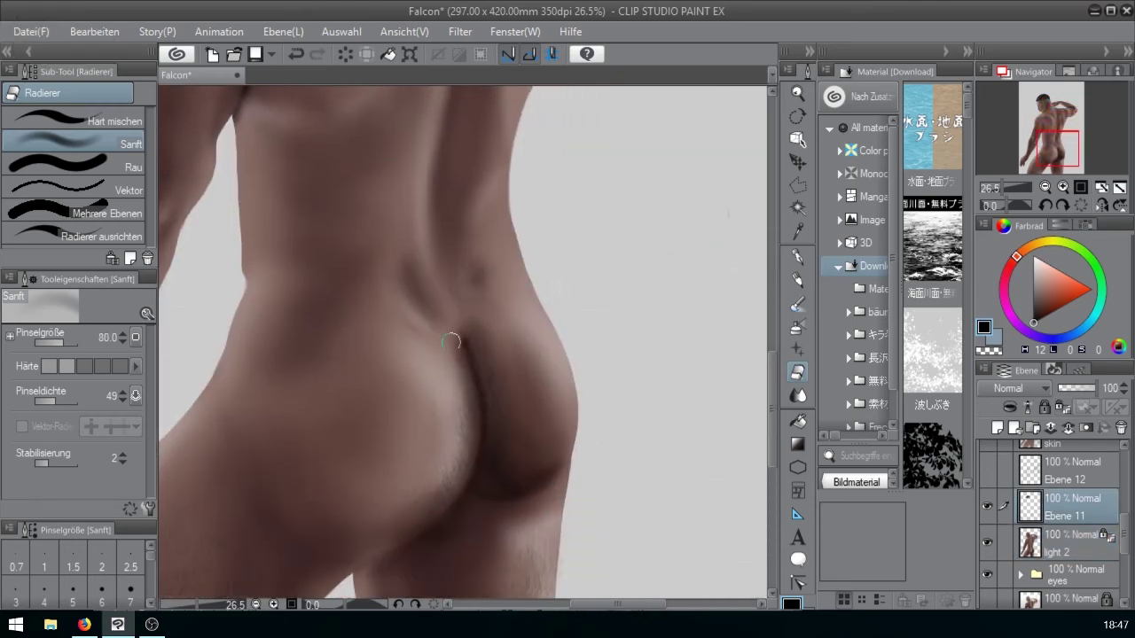
click(1028, 151)
click(1000, 187)
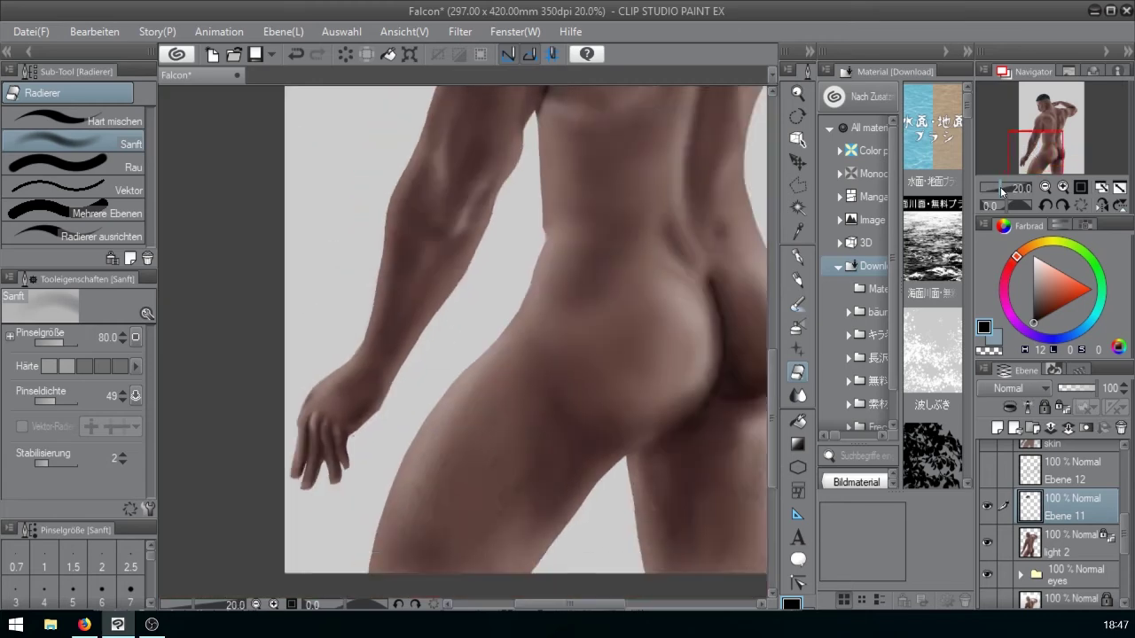
- Spray black beard stubble along the jaw on the Ebene 11 layer with the dv_fur_spray brush at size 80
click(1033, 126)
click(1031, 121)
drag(1001, 187, 1004, 187)
click(1043, 114)
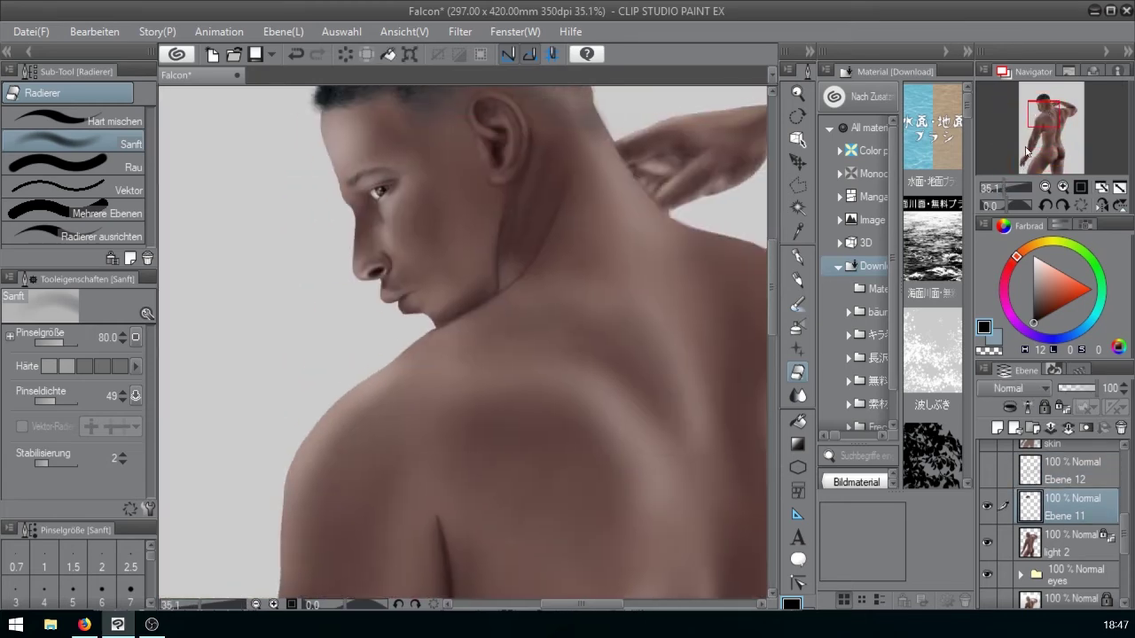
click(1005, 187)
click(798, 279)
click(35, 115)
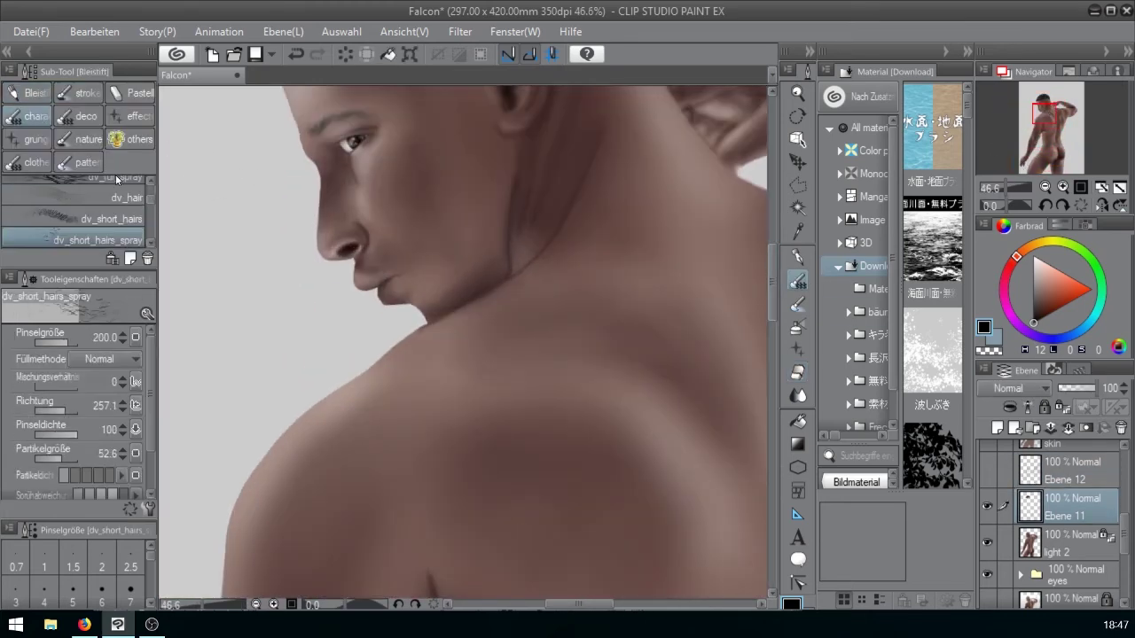
scroll(151, 202, up, 3)
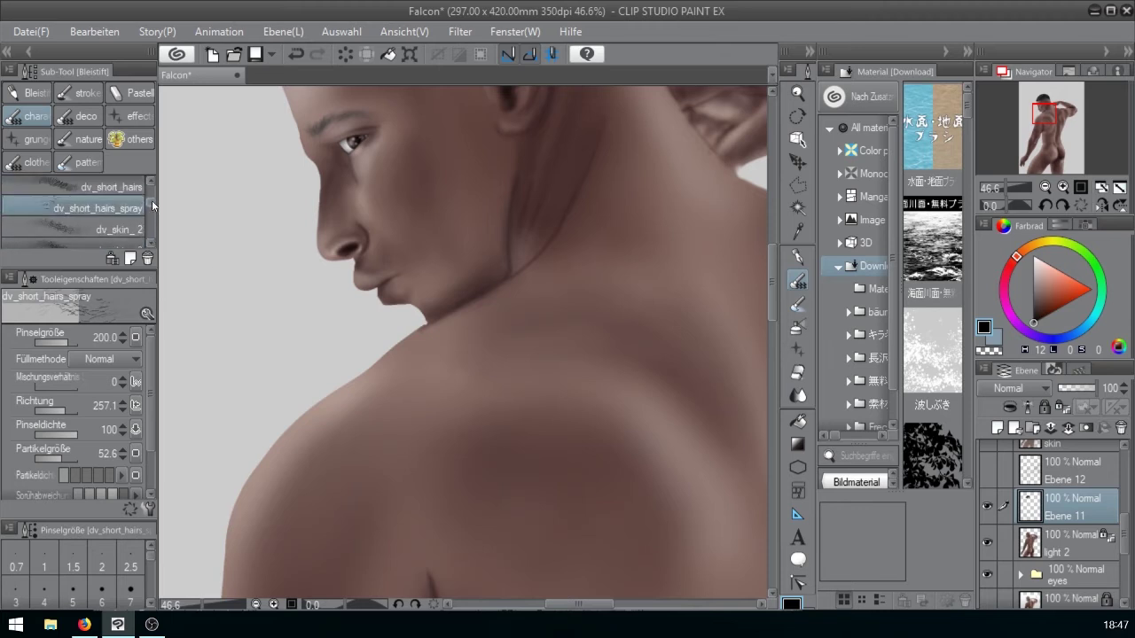
click(138, 211)
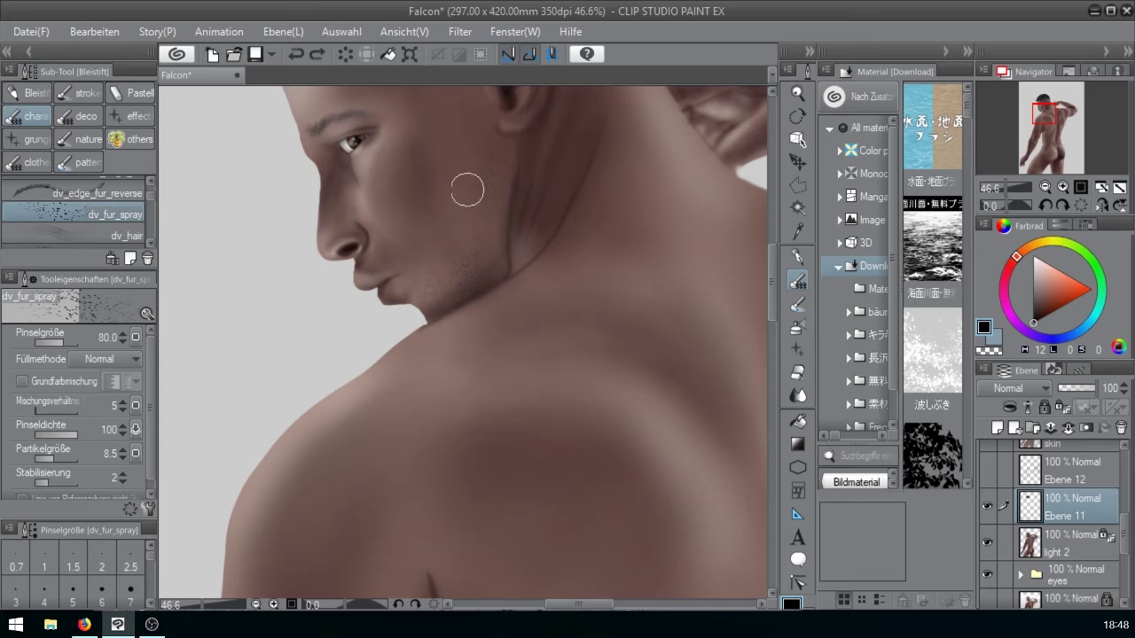
mouse_move(466, 185)
mouse_down()
mouse_move(489, 157)
mouse_move(479, 202)
mouse_up()
- Extend the stubble to the upper lip, chin and sideburn with the dv_fur_spray brush at size 45
key(bracketleft)
key(bracketleft)
key(bracketleft)
key(bracketleft)
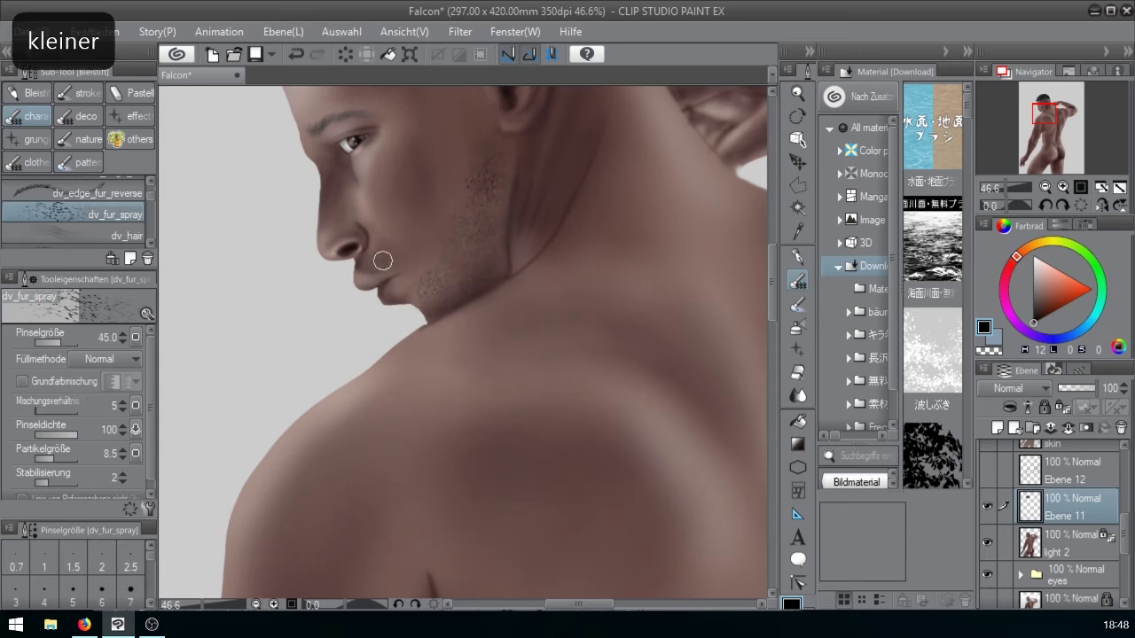
drag(385, 254, 440, 268)
scroll(478, 199, up, 2)
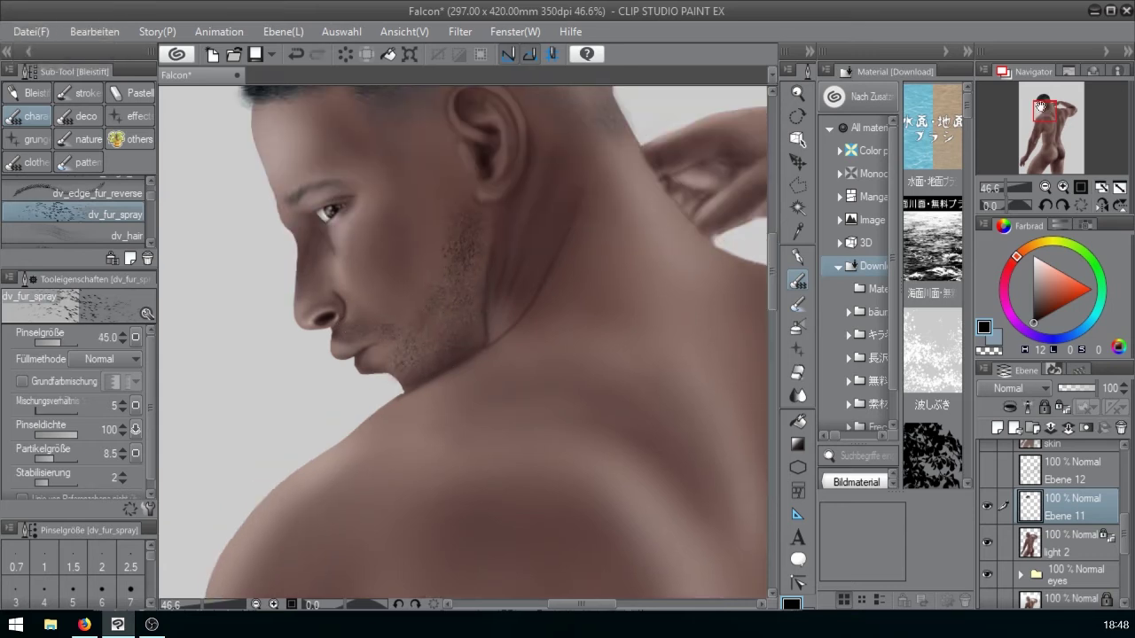
key(bracketleft)
key(bracketleft)
- Thin the stubble around the chin with the soft eraser at size 35 to 20 and merge Ebene 11 into light 2
key(e)
key(bracketleft)
key(bracketleft)
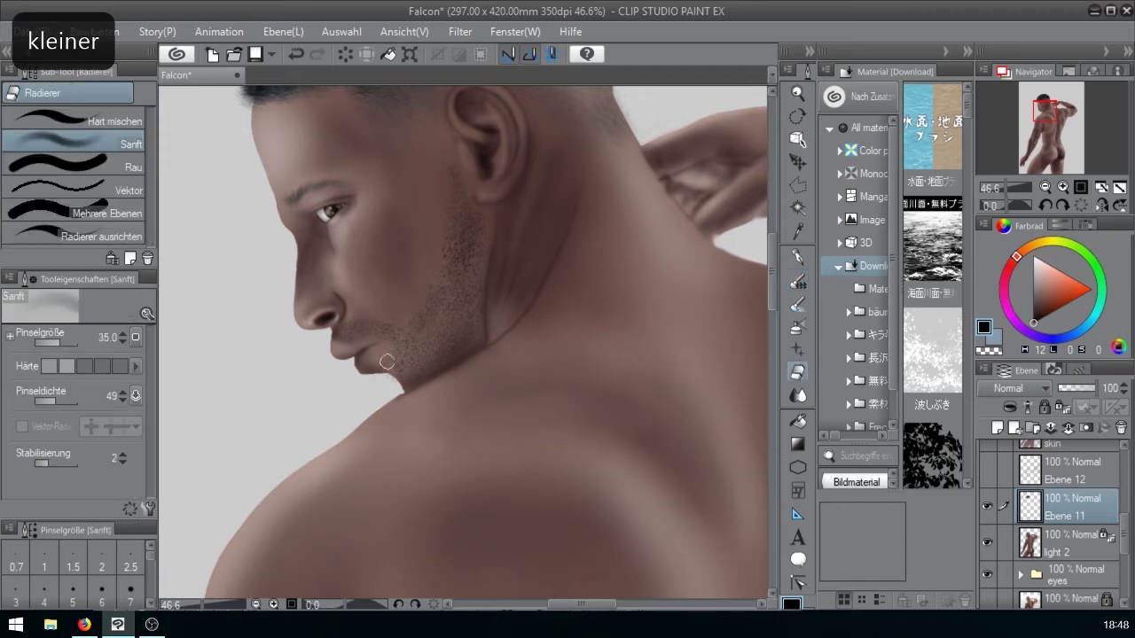
drag(386, 367, 401, 394)
click(1046, 106)
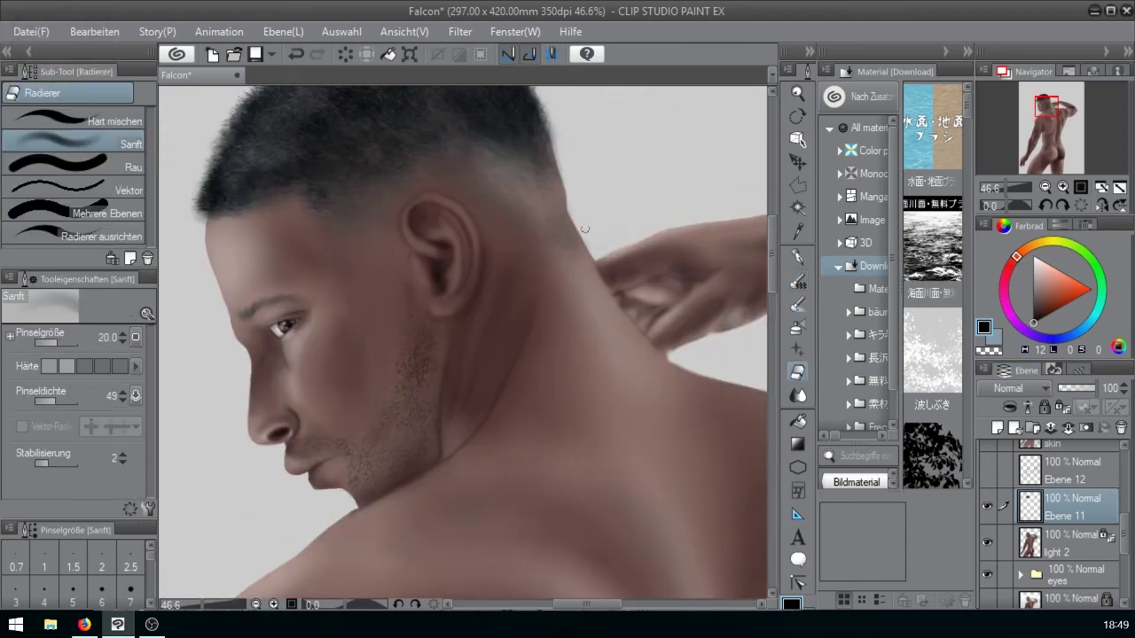
drag(1043, 104, 1045, 107)
key(ctrl+e)
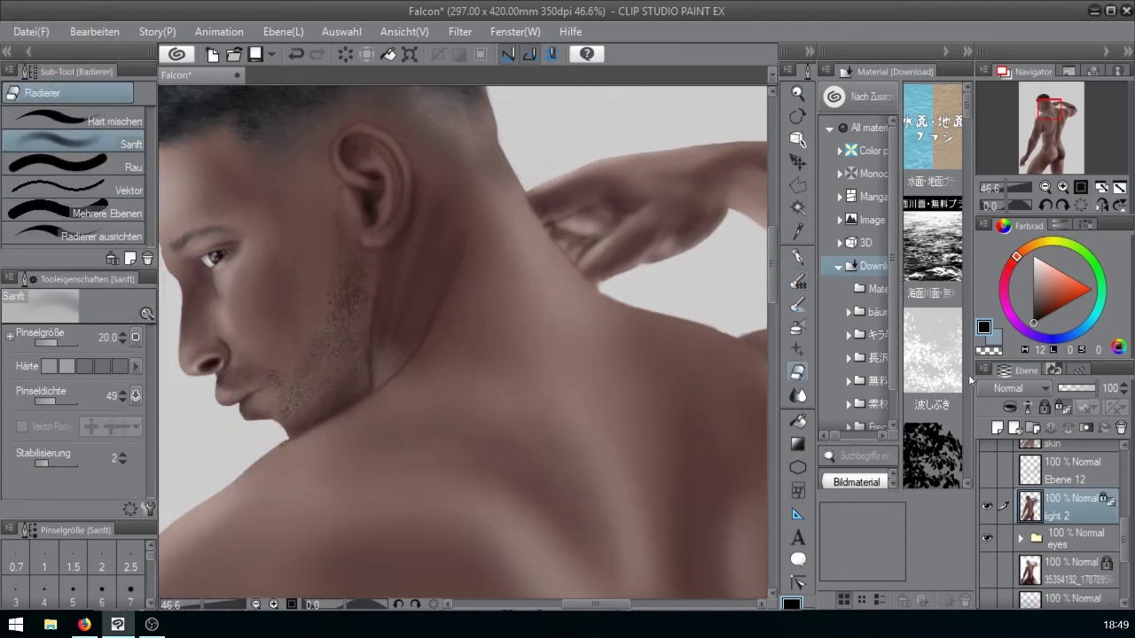
- Add an empty layer clipped to light 2 and set its blending mode to Überlagern
key(alt+Tab)
key(ctrl+z)
click(1013, 388)
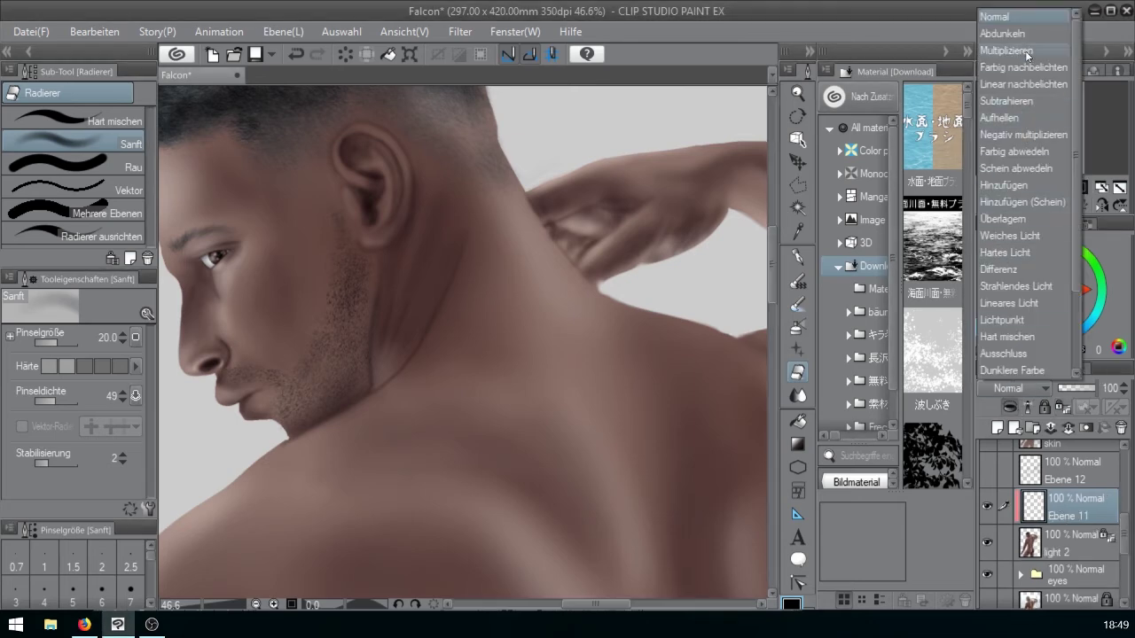
click(1003, 219)
- Sample the dark skin tone below the ear and try the dv_skin_splotches brush on the face at a reduced size
click(1045, 107)
alt+click(395, 319)
key(p)
drag(151, 189, 151, 209)
click(126, 220)
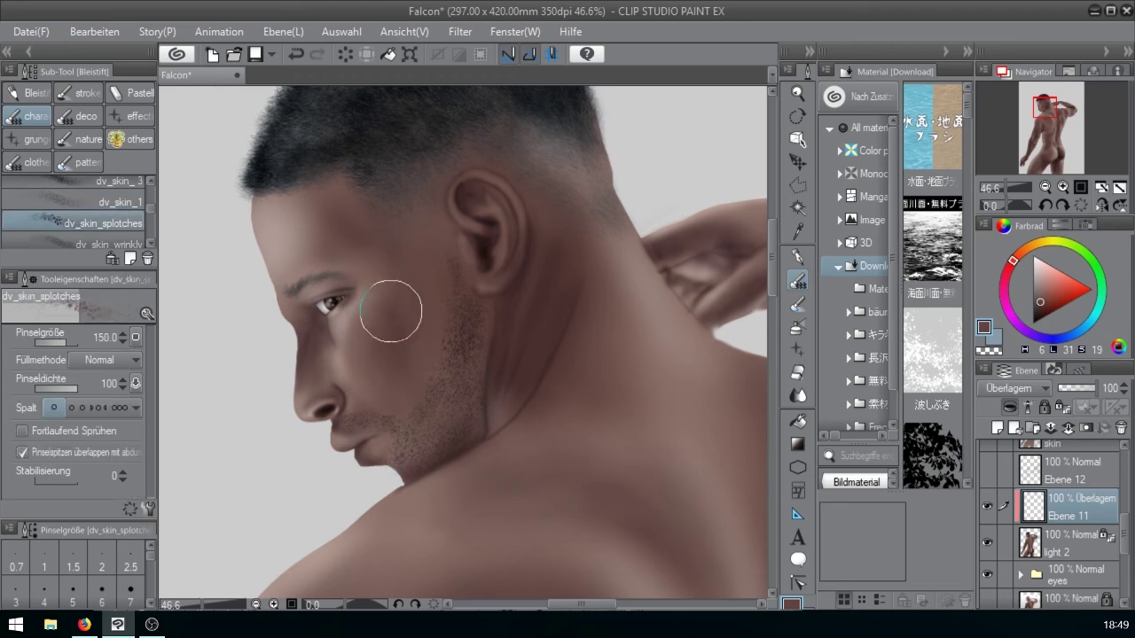
key([)
key([)
key([)
key([)
key([)
key([)
click(22, 431)
click(22, 431)
key(ctrl+z)
- Texture the face with dv_skin_splotches in Multiplizieren mode at size 50 and with dv_skin_1 at size 80
click(104, 360)
click(54, 46)
key(])
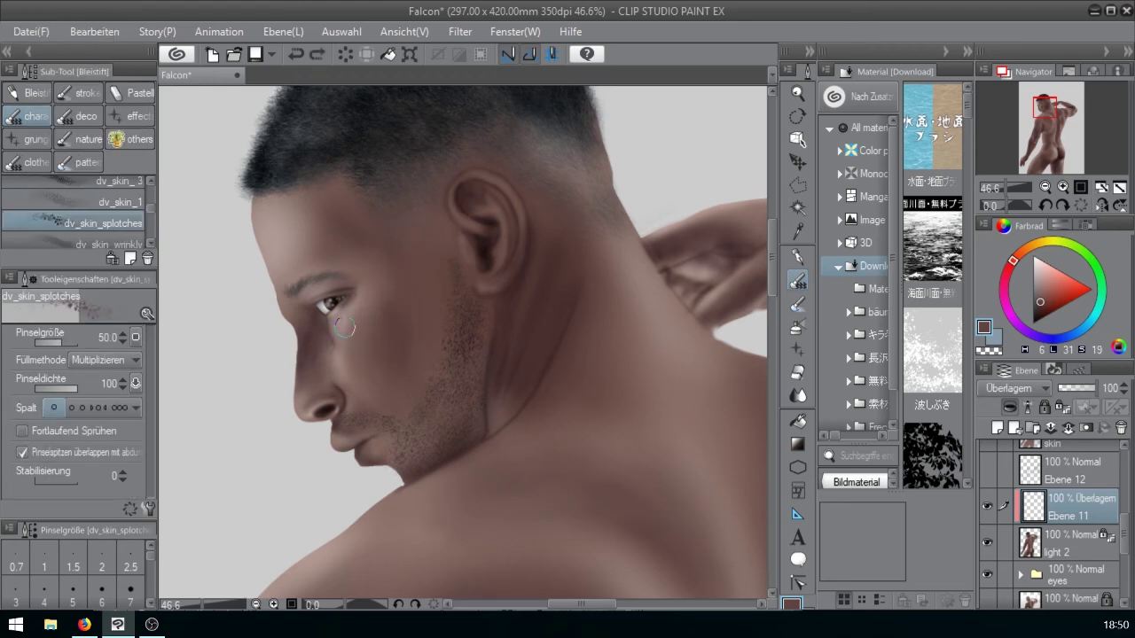
key(])
click(104, 202)
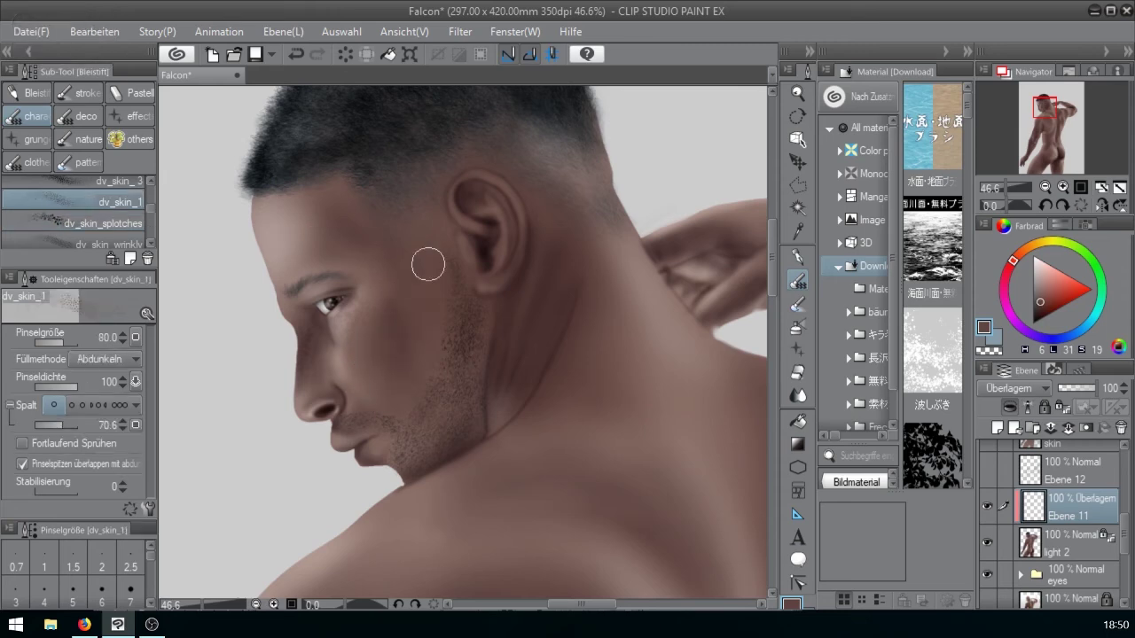
key(less)
- Try the dv_skin_ 3 brush on the back of the neck at size 70 to 90 with the gap reduced to 10.4
click(148, 182)
key(])
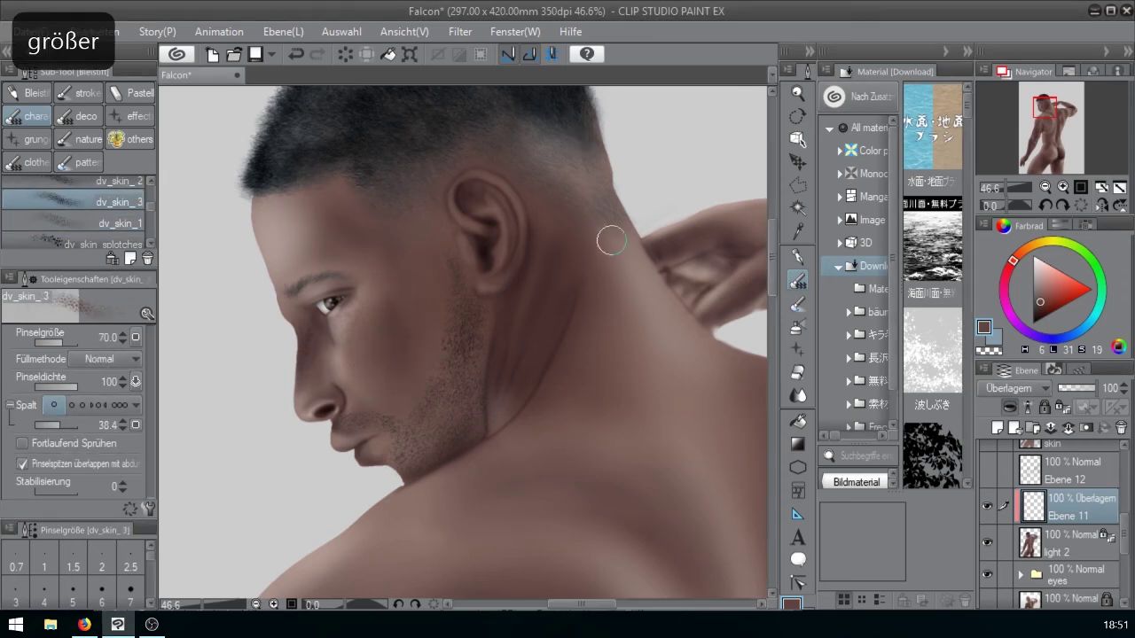
drag(649, 293, 669, 331)
key(ctrl+z)
drag(70, 427, 54, 427)
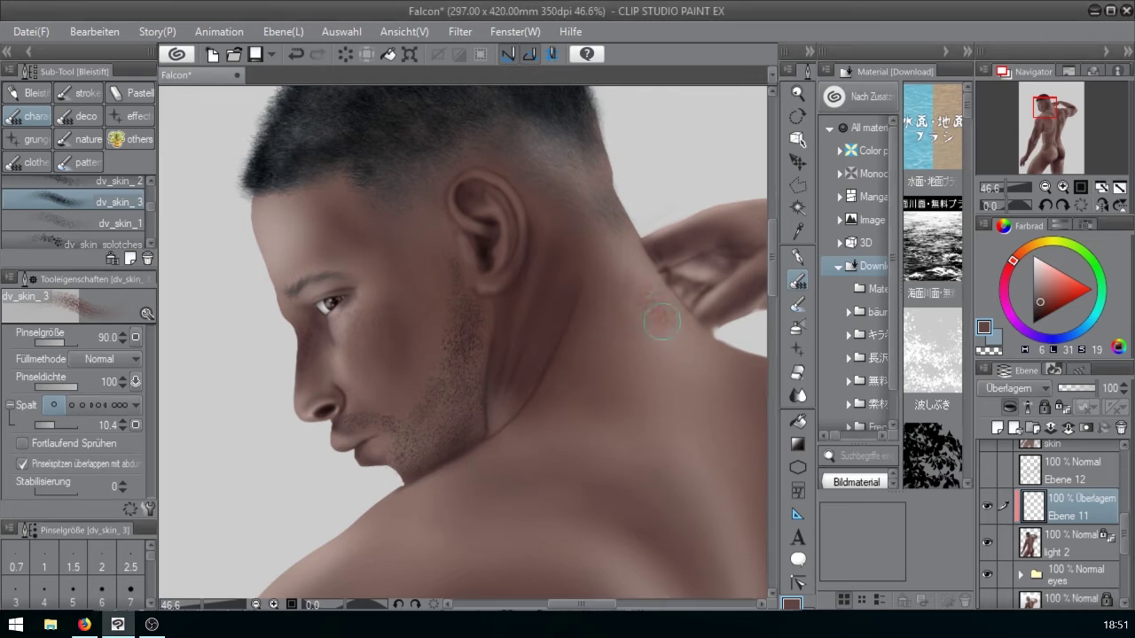
key(ctrl+z)
- Try the Skin 3 brush at size 150 on the back of the neck
scroll(152, 185, down, 5)
click(115, 218)
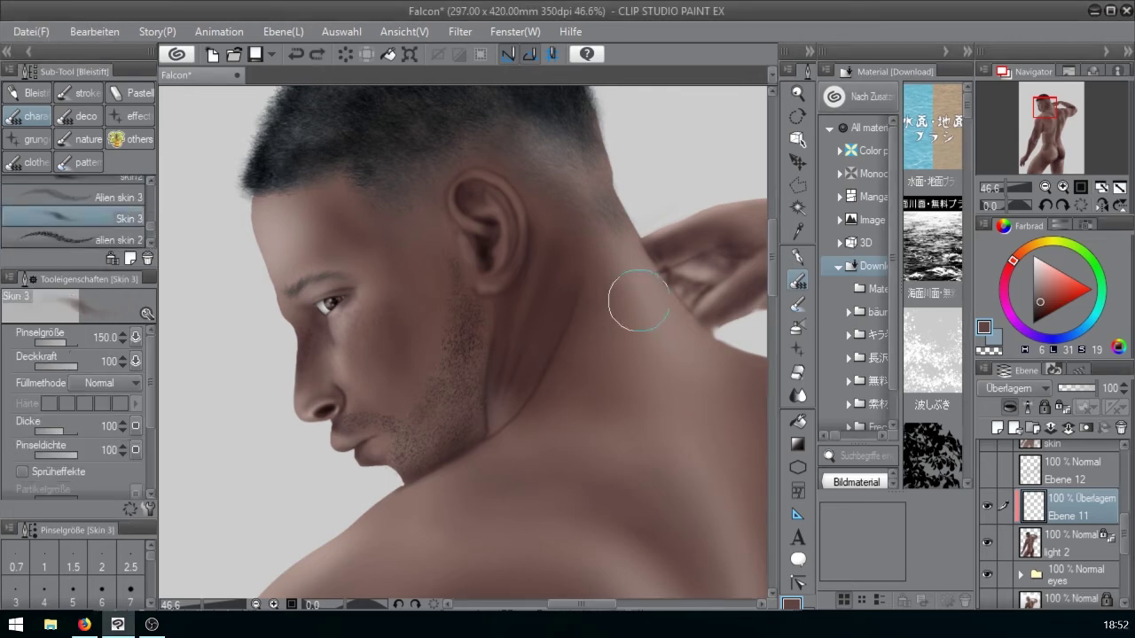
key(ctrl+z)
key(ctrl+z)
- Try the skin1 brush at size 90 on the neck and shoulder
scroll(133, 211, up, 2)
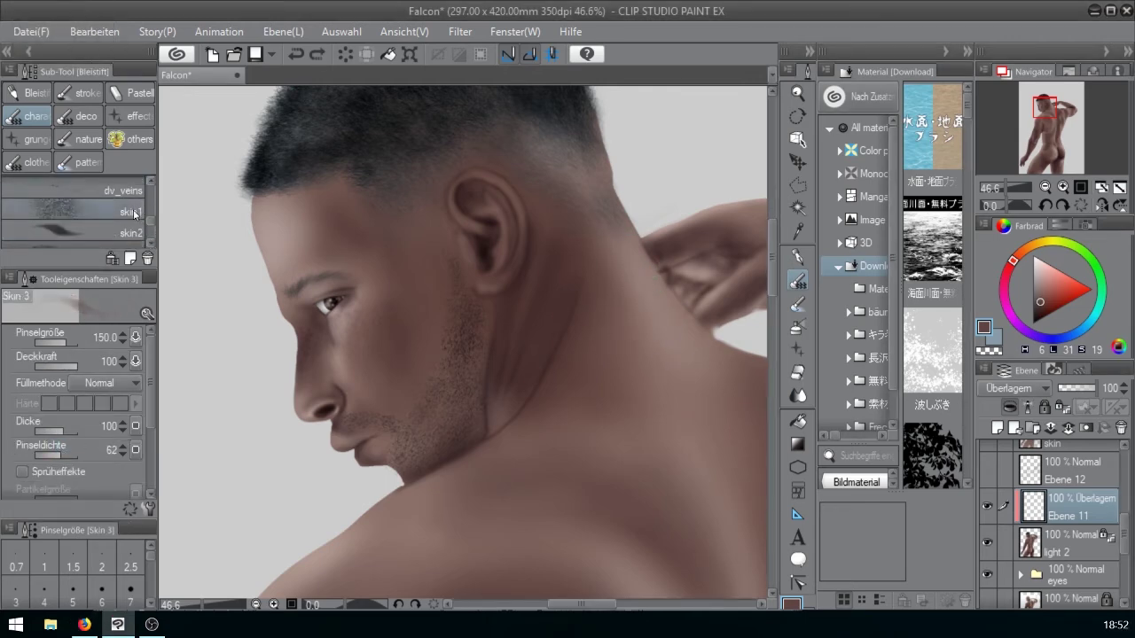
click(134, 211)
key(bracketright)
key(bracketright)
key(bracketright)
key(bracketright)
key(bracketright)
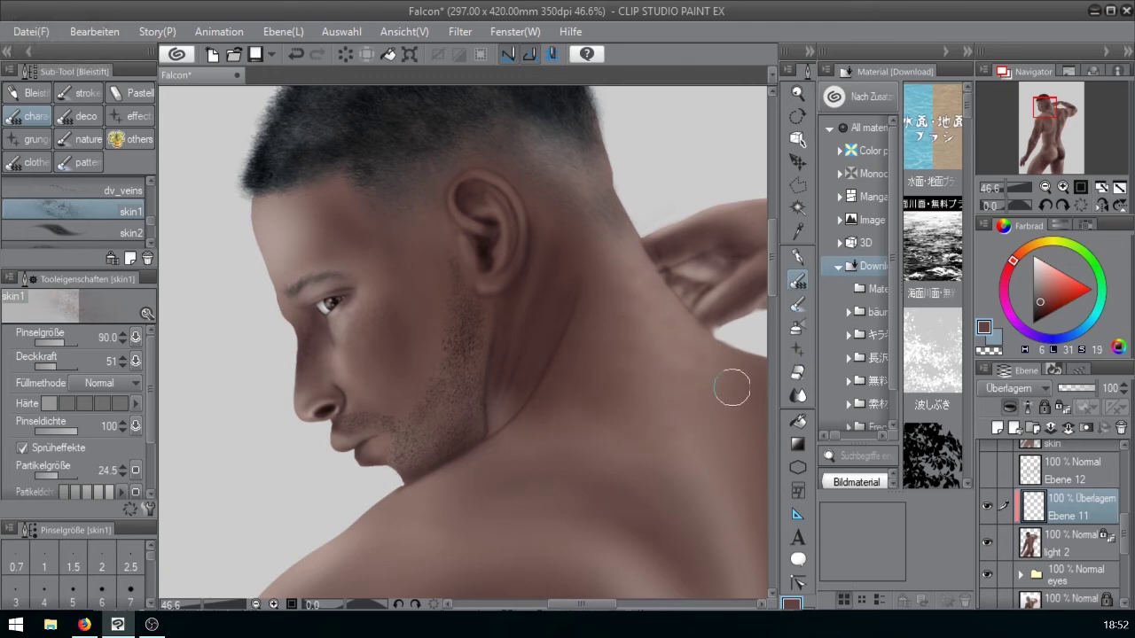
key(ctrl+z)
- Texture the skin of the face and neck with the dv_skin_ 2 brush, reducing its size from 90 to 45
drag(150, 220, 150, 204)
click(128, 201)
key(ctrl+z)
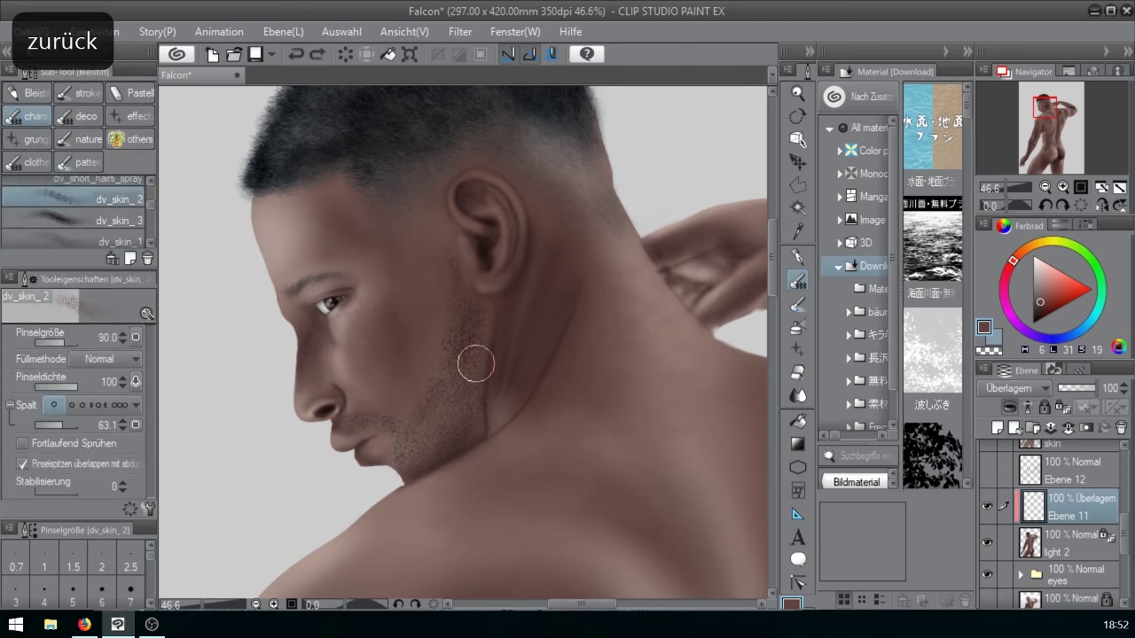
drag(476, 362, 338, 315)
key(ctrl+z)
key(bracketleft)
key(bracketleft)
key(bracketleft)
key(bracketleft)
key(bracketleft)
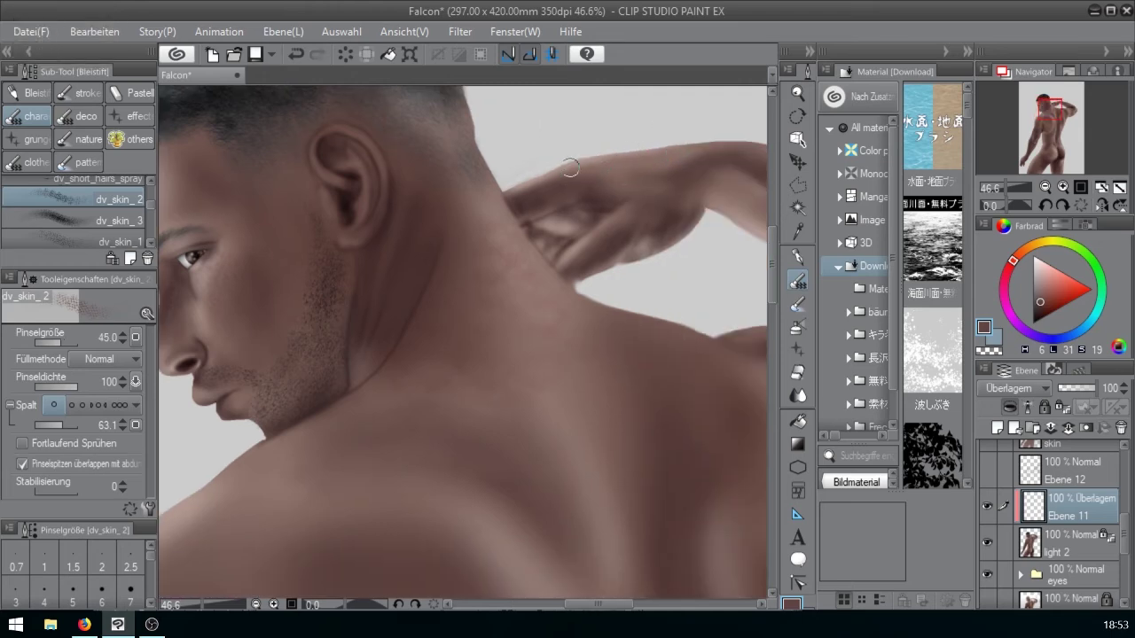
- Texture the raised hand and forearm with the dv_skin_ 2 brush at size 50 to 70, undoing the unwanted strokes
drag(712, 168, 505, 168)
key(bracketright)
key(bracketright)
key(bracketright)
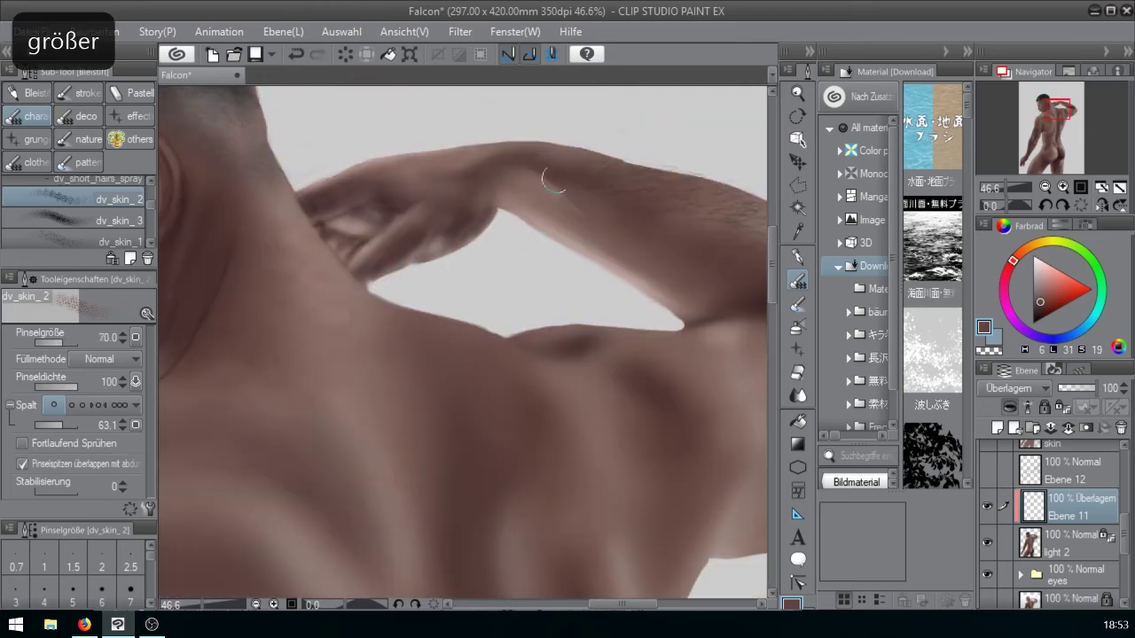
key(ctrl+z)
key(bracketleft)
key(bracketleft)
drag(761, 278, 623, 301)
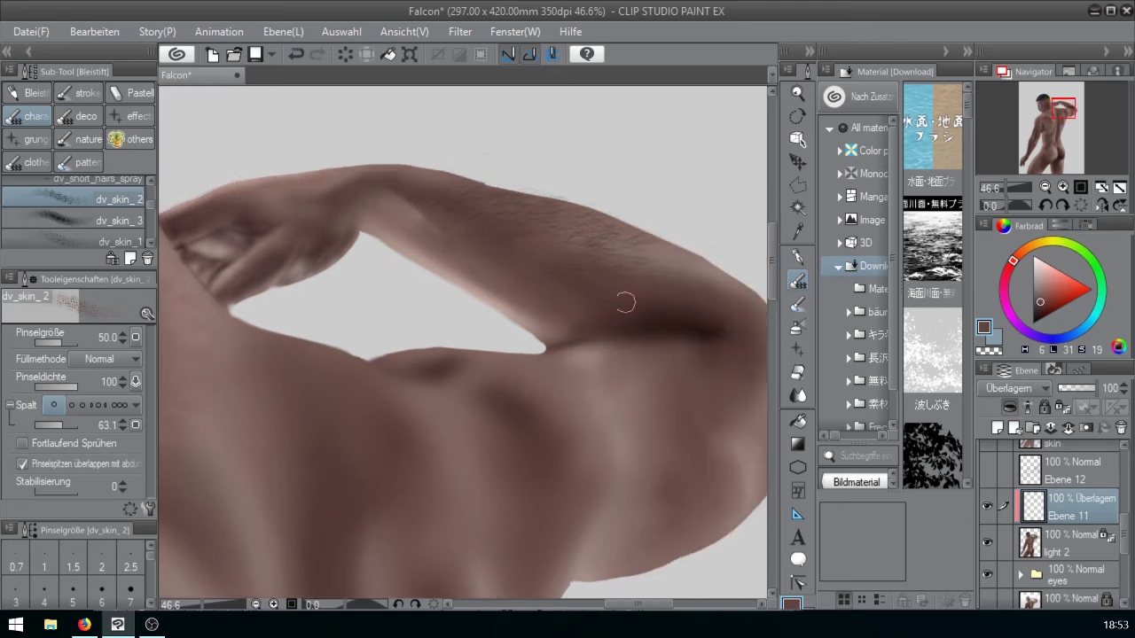
key(bracketright)
key(bracketright)
key(ctrl+z)
key(ctrl+z)
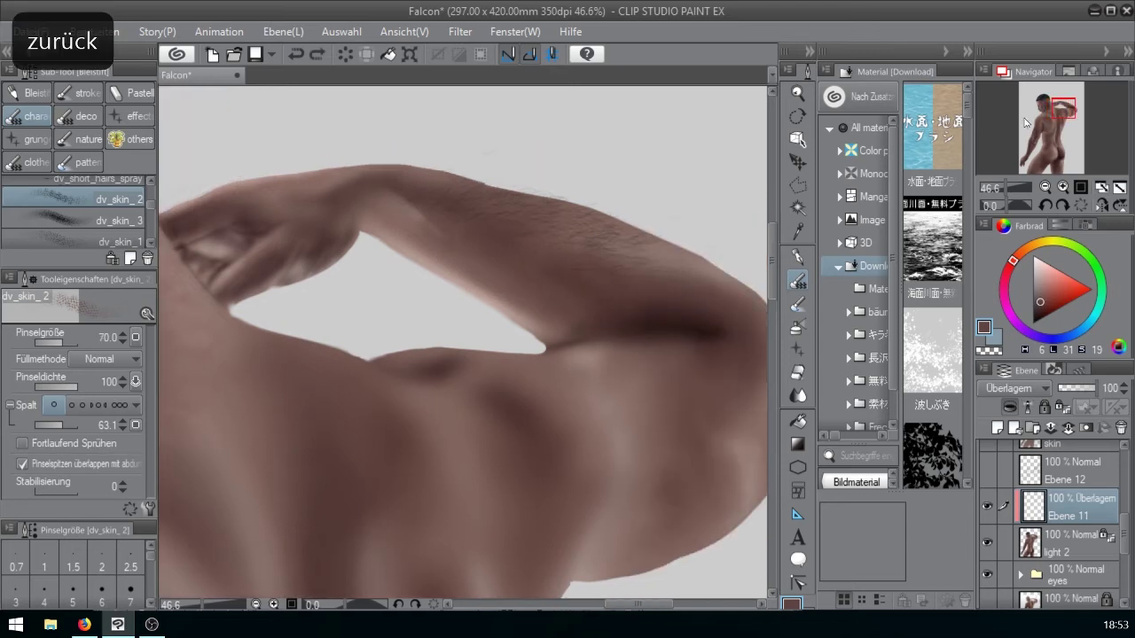
- Try the dv_skin_ 2 brush at size 70 on the fingers of the lowered hand
drag(1063, 108, 1025, 162)
key(ctrl+z)
drag(420, 397, 390, 396)
key(ctrl+z)
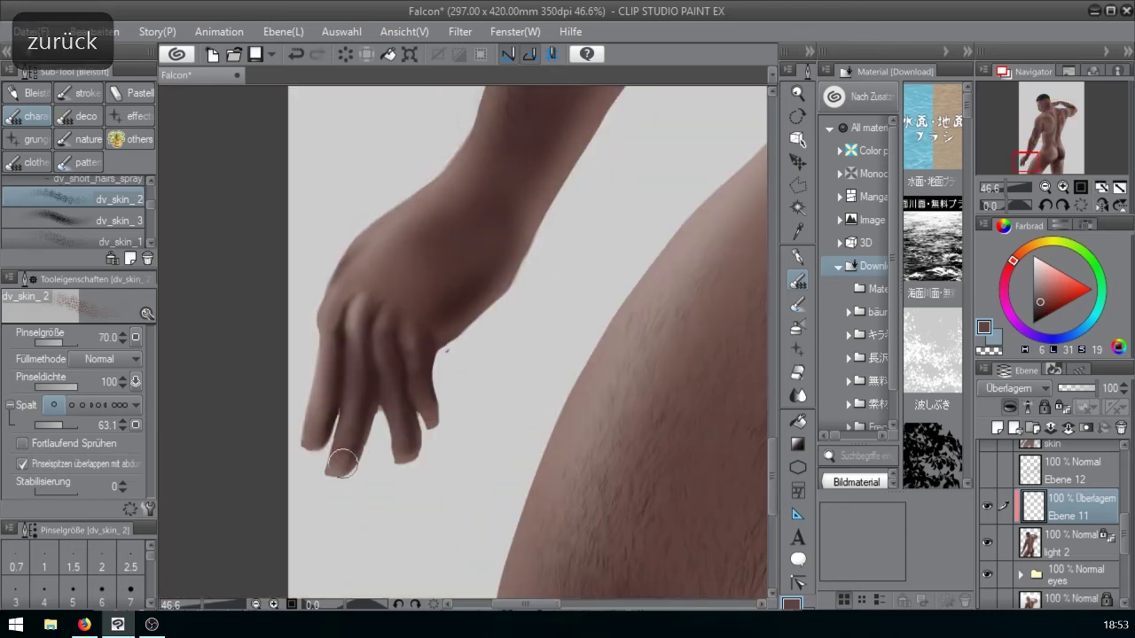
key(ctrl+z)
key(ctrl+z)
- Try the dv_skin_ 3 brush on the upper thigh next to the lowered hand
key(bracketright)
click(1031, 159)
key(bracketright)
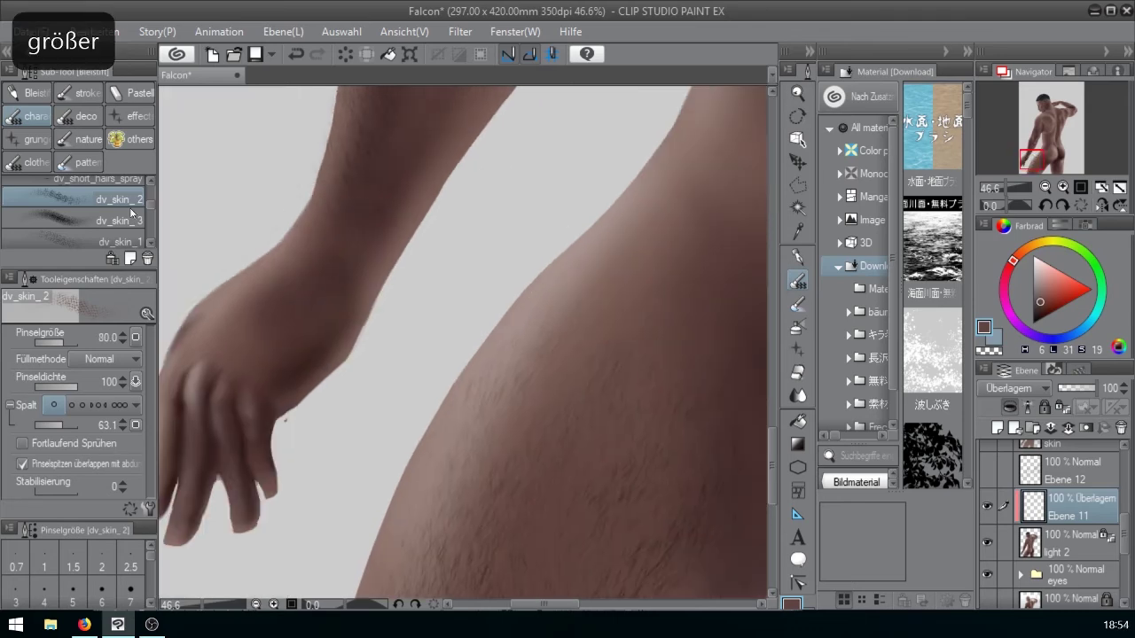
click(133, 218)
drag(615, 252, 663, 222)
key(ctrl+z)
- Texture the skin of the thigh and hip with the dv_skin_1 brush at size 90
click(121, 241)
key(bracketright)
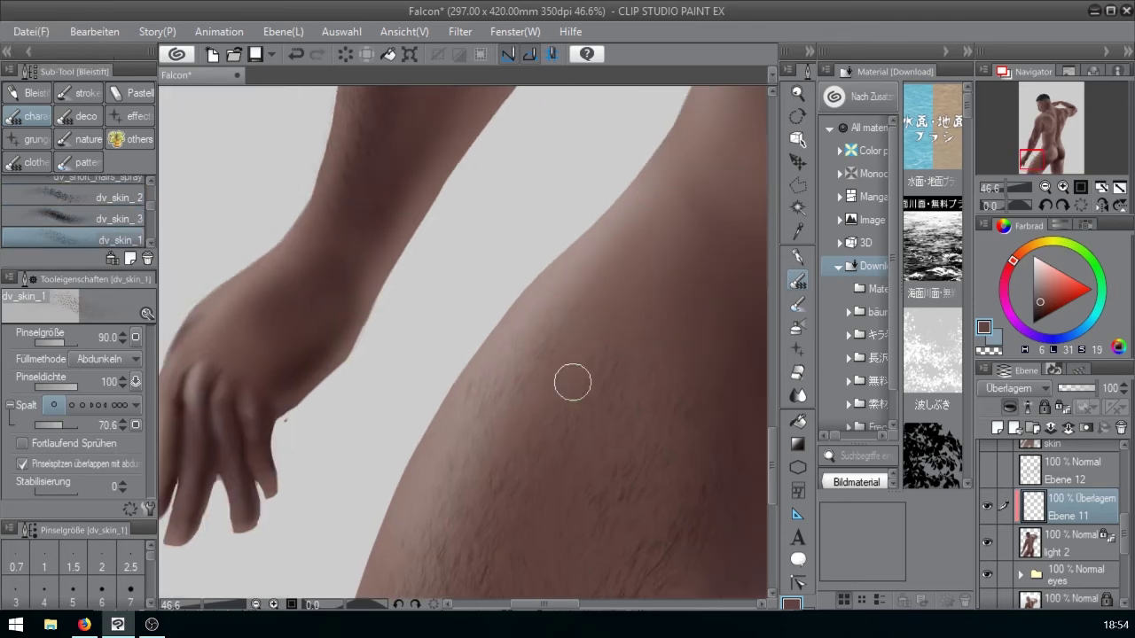
scroll(572, 383, down, 3)
click(1034, 164)
key(bracketright)
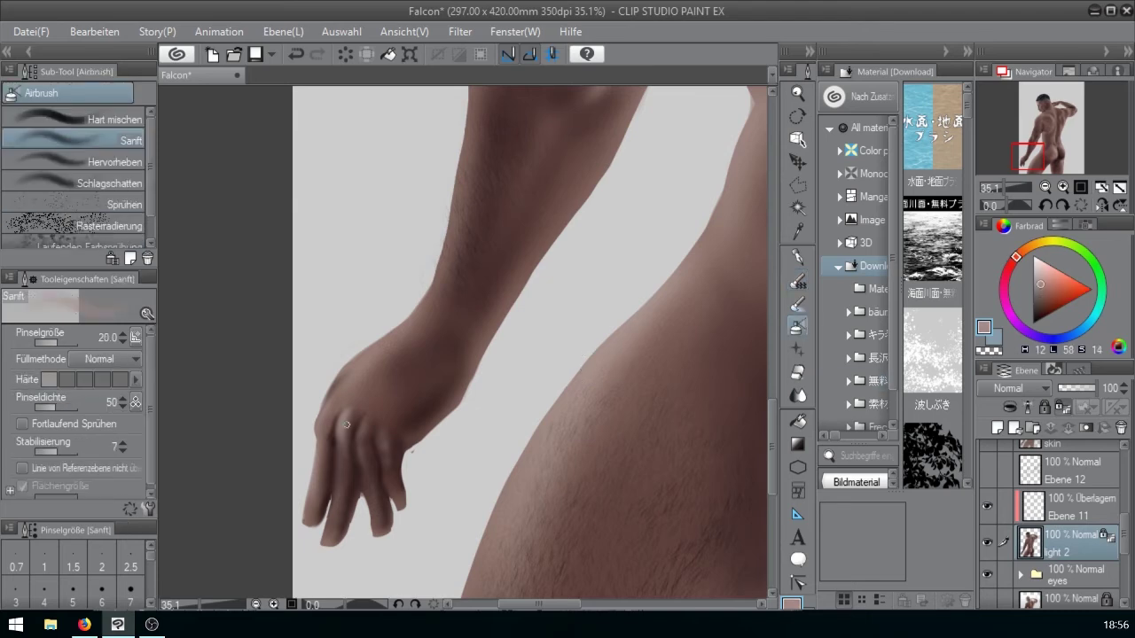
- Paint light fingernails on the lowered hand on light 2 with the soft airbrush at size 10 in Hinzufügen mode
key(bracketleft)
click(105, 359)
click(71, 224)
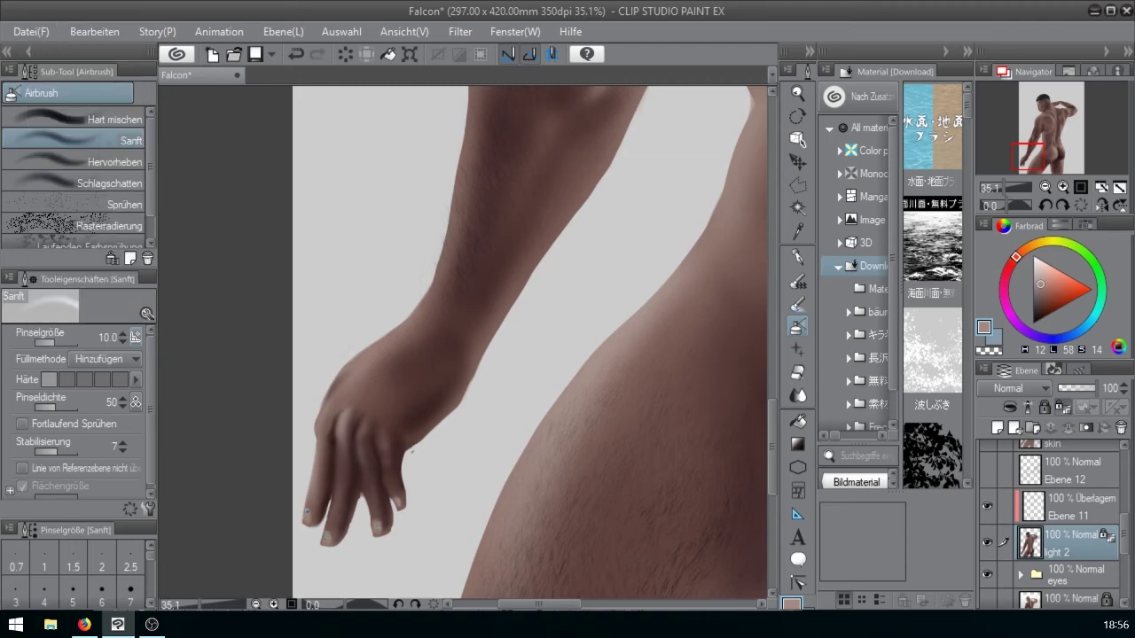
- Erase the stray texture mark beside the lowered hand on the Überlagern layer with the soft eraser at size 20
key(alt+bracketright)
key(e)
key(alt+bracketleft)
- Try to darken the fingertips of the lowered hand in a sampled dark brown with the soft airbrush at size 5 in Multiplizieren mode
alt+click(398, 486)
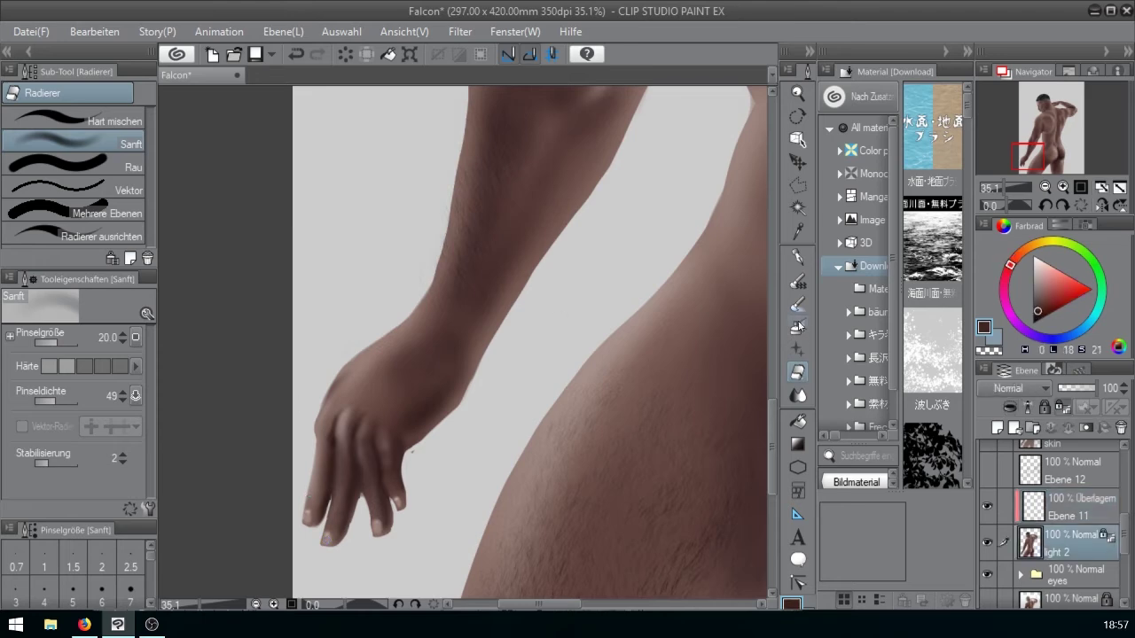
key(b)
key(bracketleft)
key(bracketleft)
key(bracketleft)
key(bracketleft)
mouse_move(402, 503)
mouse_down()
mouse_move(401, 488)
mouse_move(380, 534)
mouse_up()
key(ctrl+z)
key(ctrl+z)
key(ctrl+z)
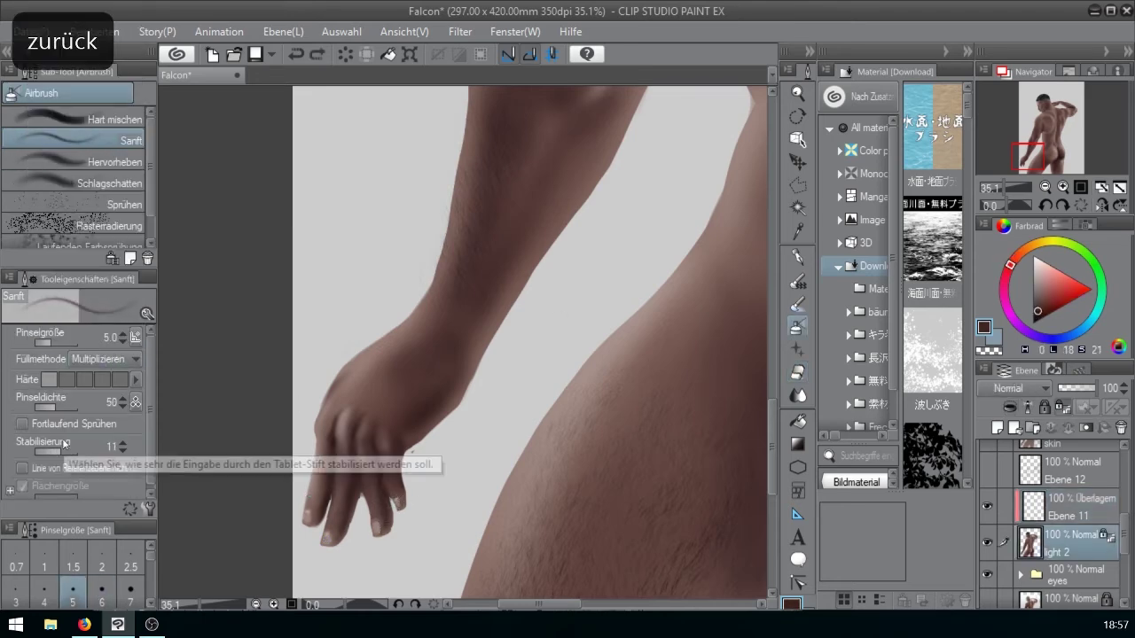
- Set the airbrush stabilisation to 11 and clean up the fingers of the lowered hand with the soft eraser at size 10
click(60, 452)
key(e)
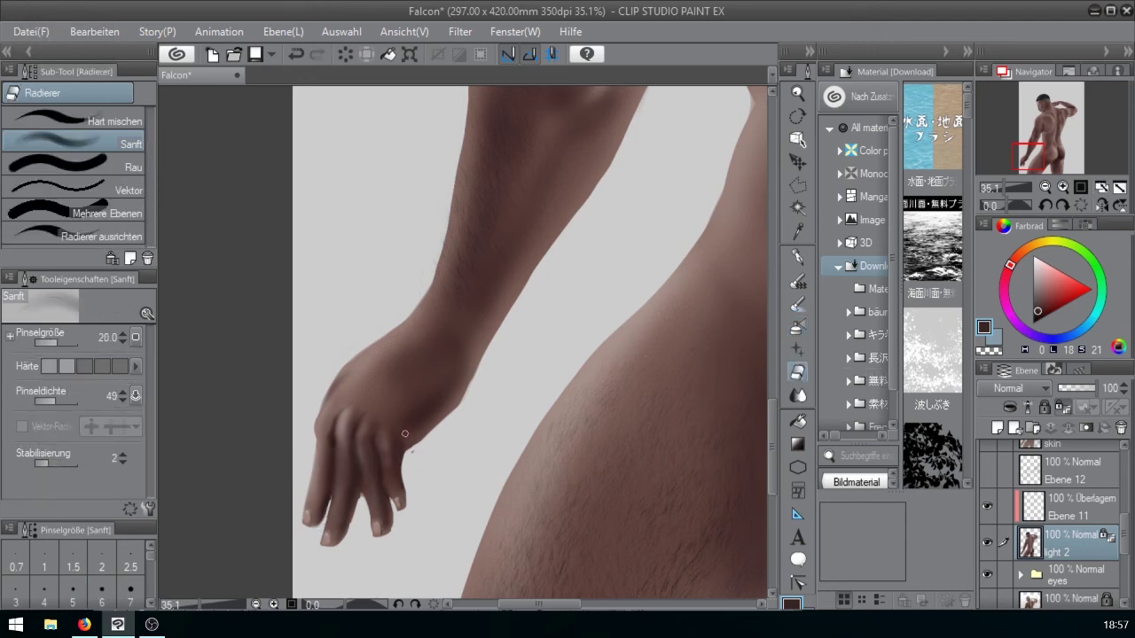
key(bracketleft)
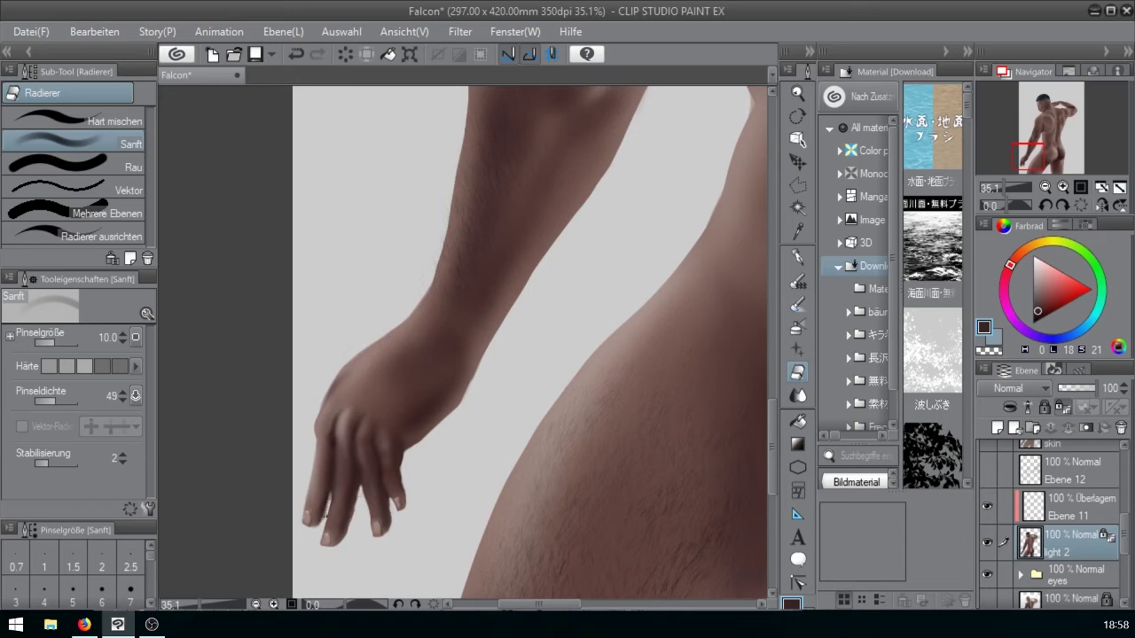
key(bracketleft)
key(bracketright)
key(b)
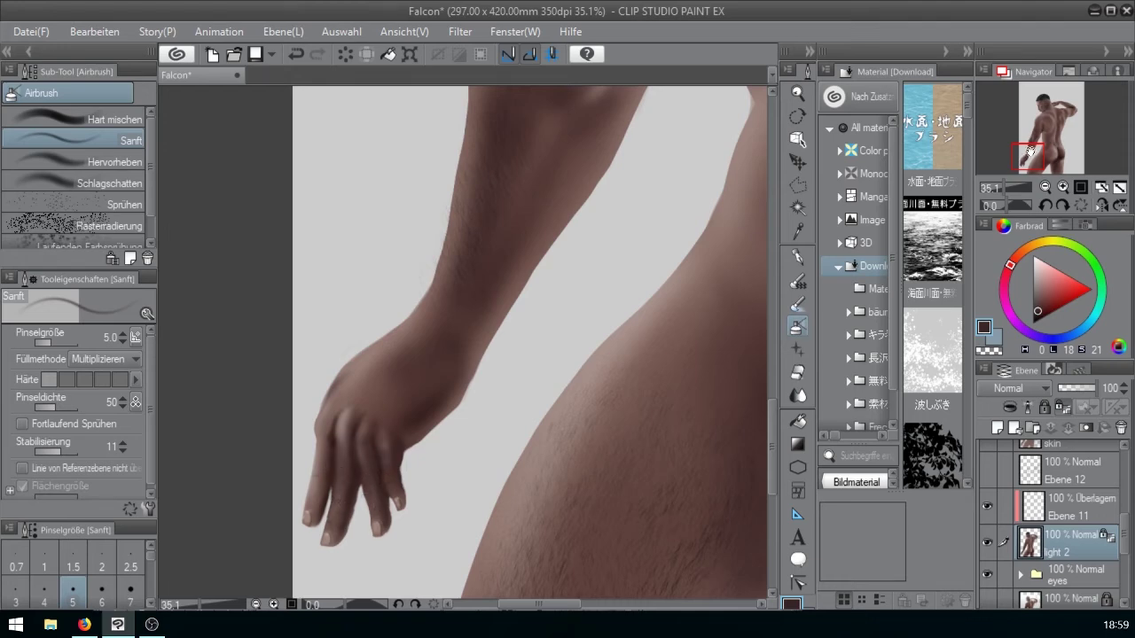
drag(1030, 151, 1032, 150)
key(p)
mouse_move(151, 215)
mouse_down()
mouse_move(152, 193)
mouse_move(151, 218)
mouse_up()
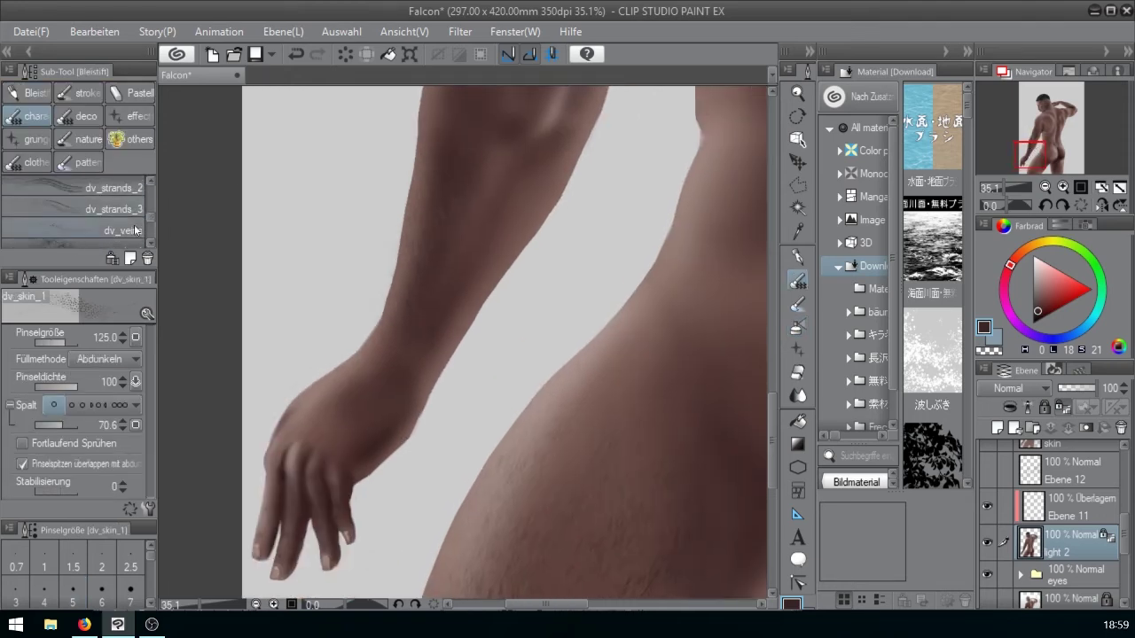
key(ctrl+z)
- Paint light wrist-bone and tendon accents on the lowered hand with the soft airbrush in Normal mode at sizes 20 and 12.5
key(b)
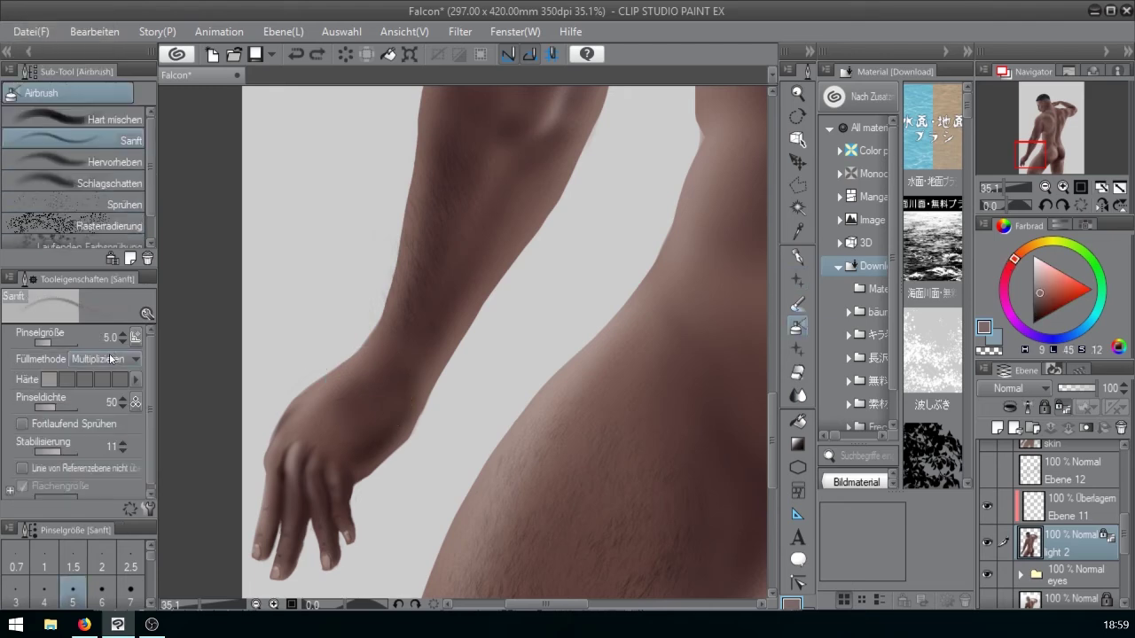
click(110, 359)
click(105, 373)
key(bracketright)
key(bracketright)
key(bracketright)
key(bracketright)
key(bracketright)
key(bracketright)
key(bracketright)
key(bracketright)
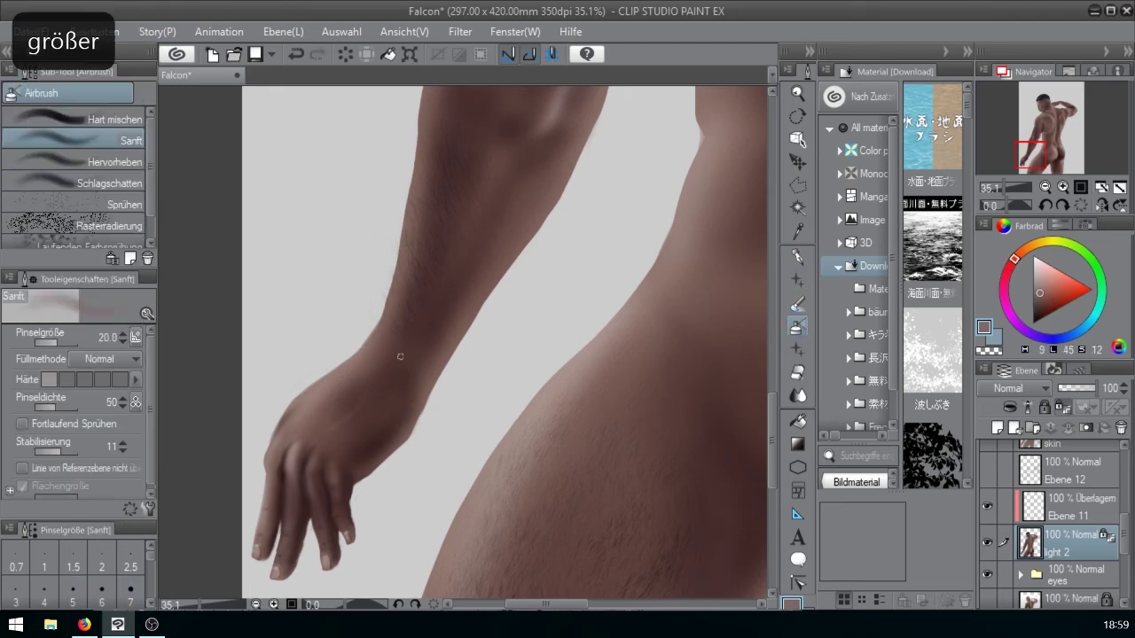
drag(399, 356, 404, 368)
key(bracketleft)
key(bracketleft)
key(bracketleft)
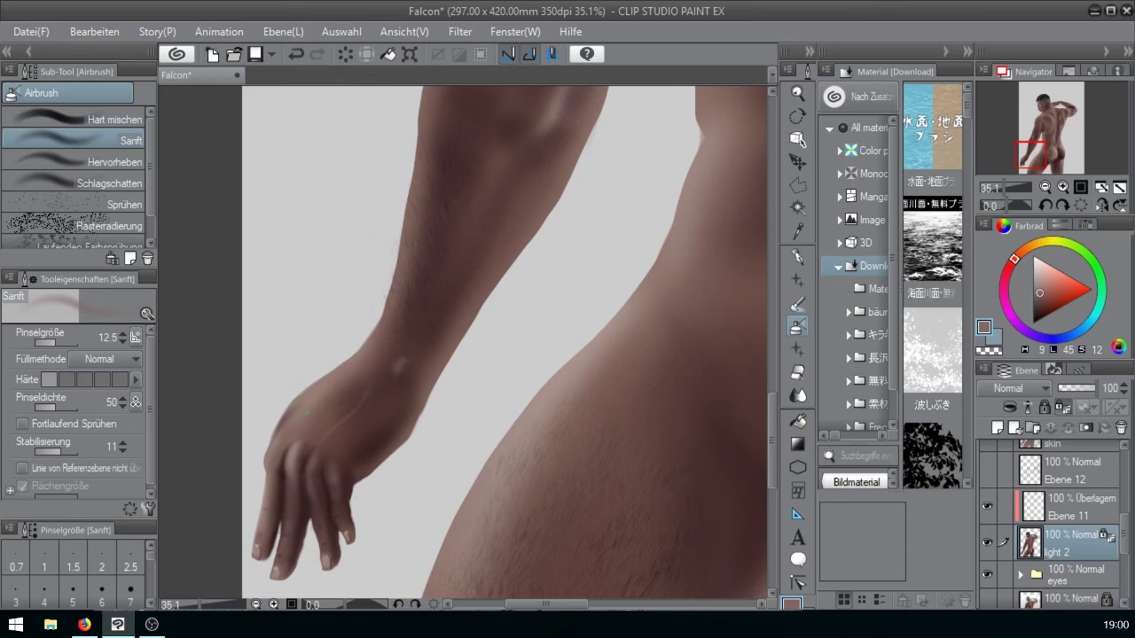
- Tone down the light spot on the lowered wrist in a sampled dark brown with the soft airbrush at size 25
alt+click(364, 442)
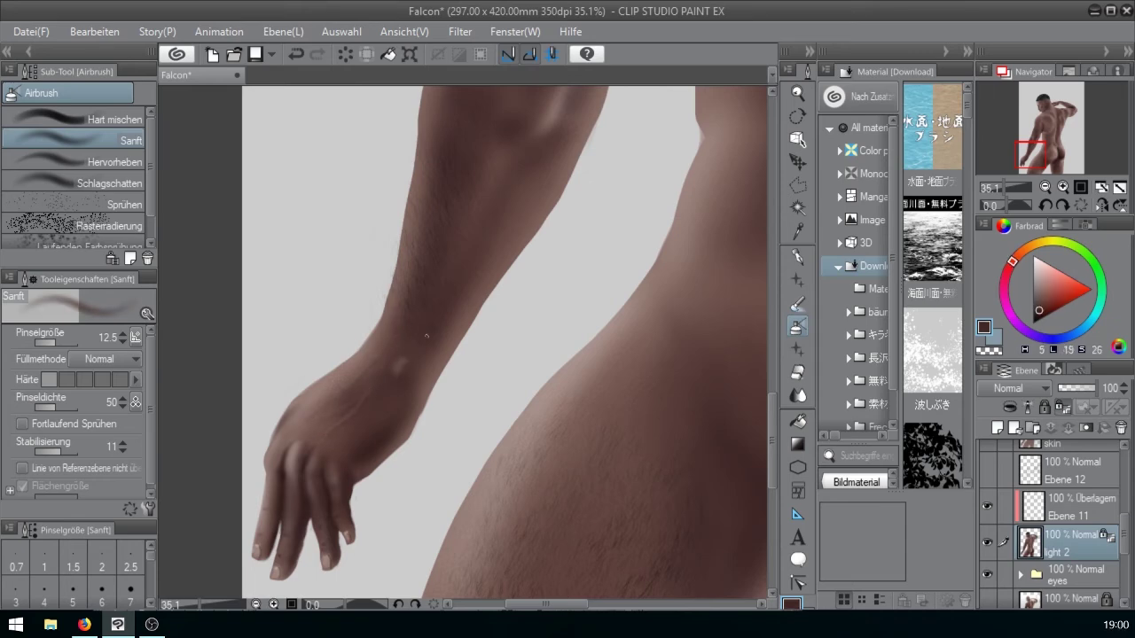
key(bracketright)
key(bracketright)
key(bracketright)
key(bracketright)
drag(402, 372, 401, 359)
- Blend the wrist and knuckle shading of the lowered hand with the Überblenden tool at size 17.5
key(j)
key(bracketleft)
key(bracketleft)
key(bracketleft)
key(bracketleft)
key(bracketleft)
key(bracketleft)
key(bracketleft)
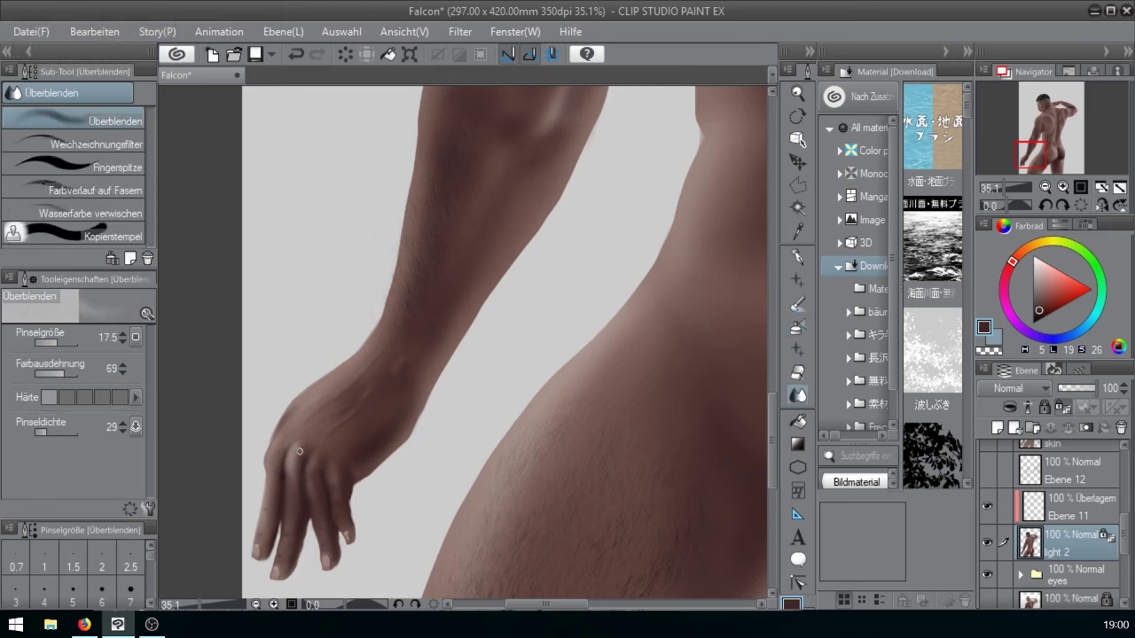
key(b)
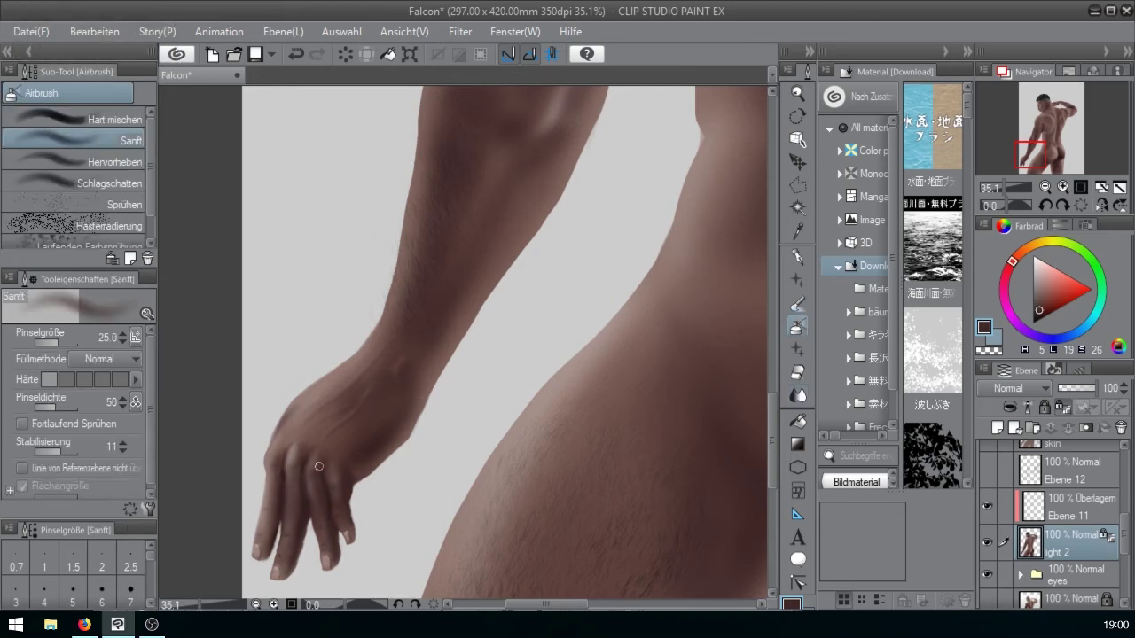
- Paint light skin tones sampled from the raised hand onto its wrist with the soft airbrush at size 15
drag(1031, 153, 1060, 109)
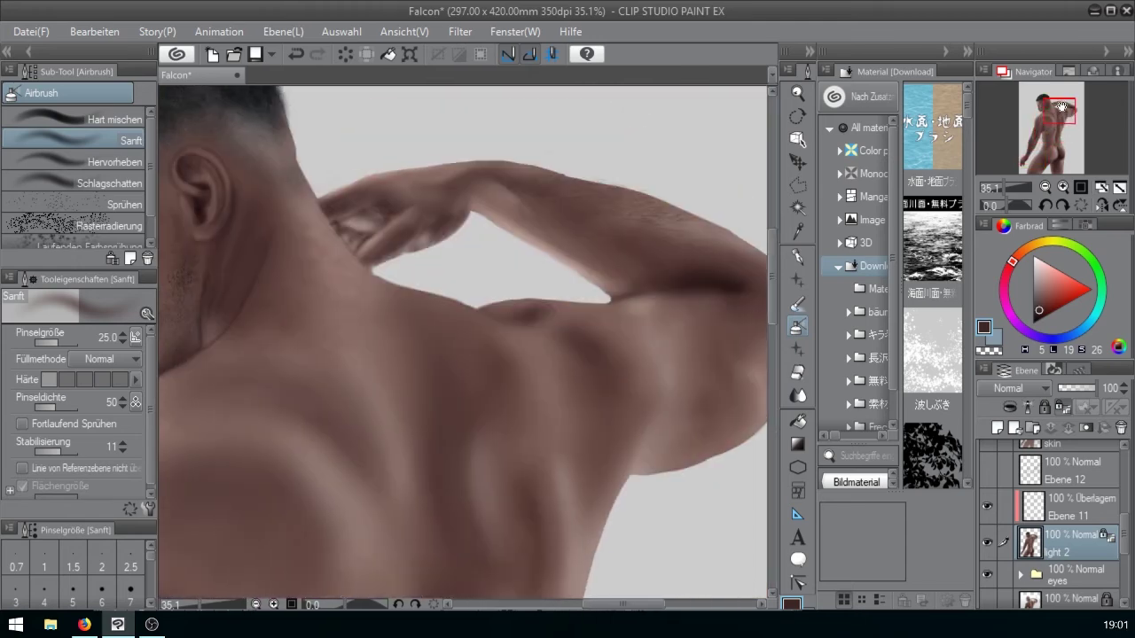
key(bracketleft)
alt+click(403, 186)
alt+click(395, 175)
key(bracketleft)
alt+click(394, 171)
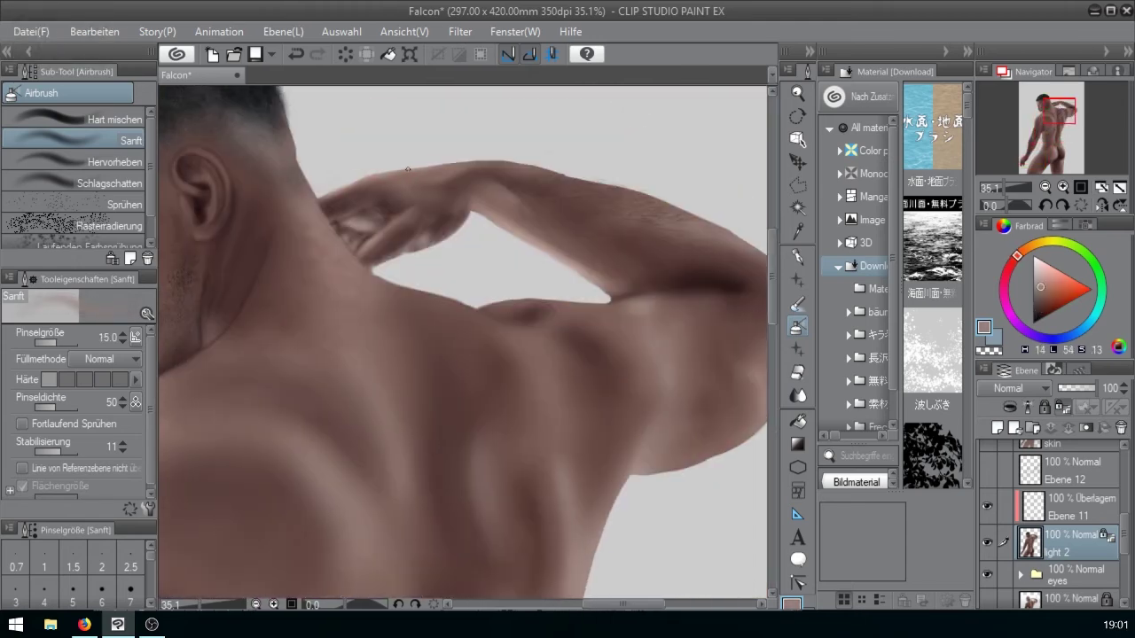
alt+click(413, 183)
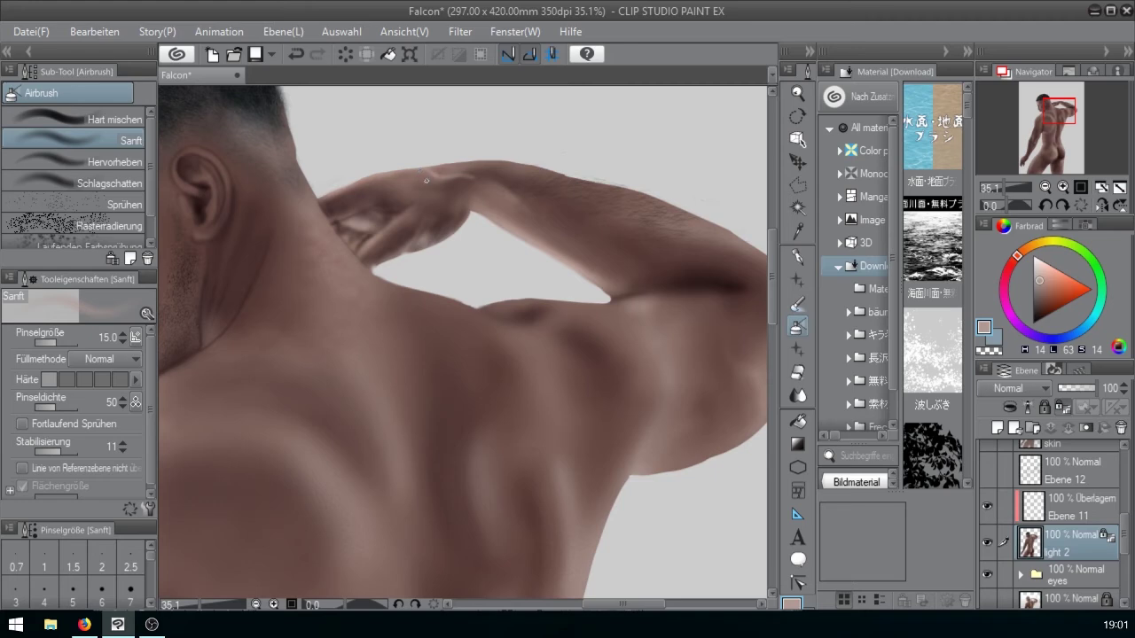
- Define the tendons on the raised hand's wrist in sampled mid and dark browns with the soft airbrush at size 9
alt+click(439, 184)
key(bracketleft)
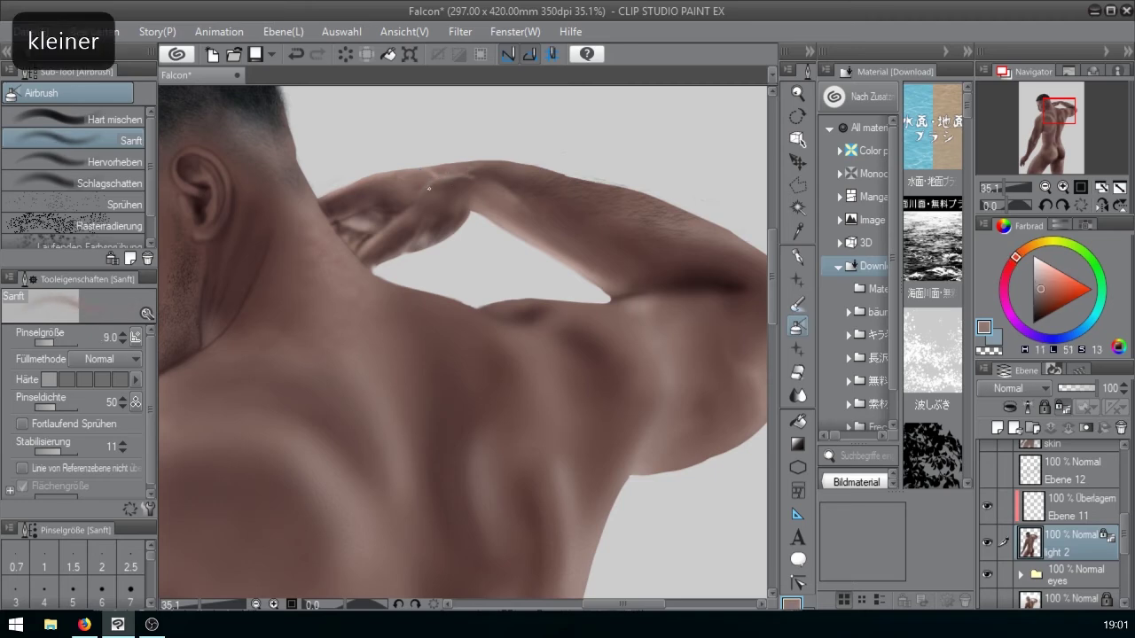
alt+click(432, 176)
key(bracketleft)
key(bracketleft)
key(bracketleft)
key(bracketright)
key(bracketright)
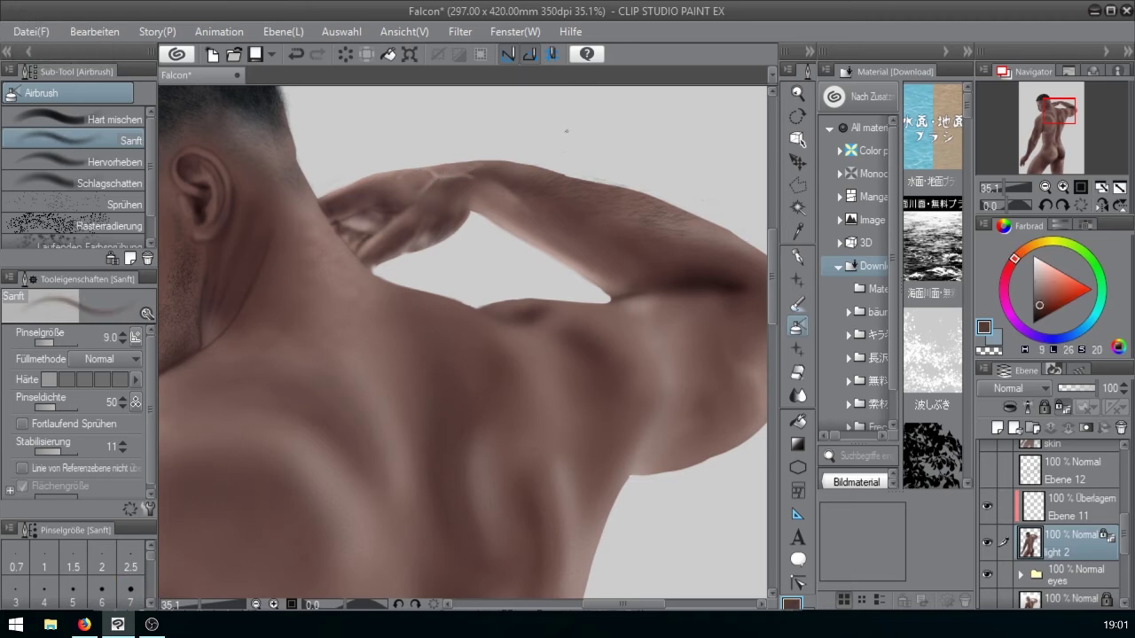
- Blend the shading around the lowered arm's armpit crease on the back with the Überblenden tool at size 30
drag(1009, 188, 999, 189)
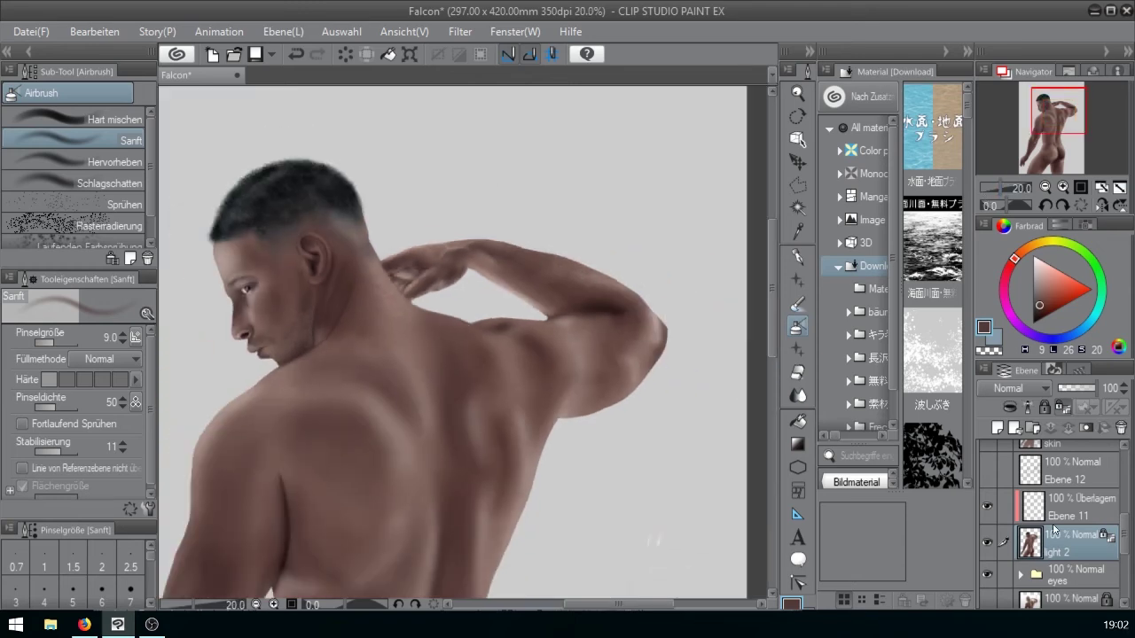
key(j)
key(bracketright)
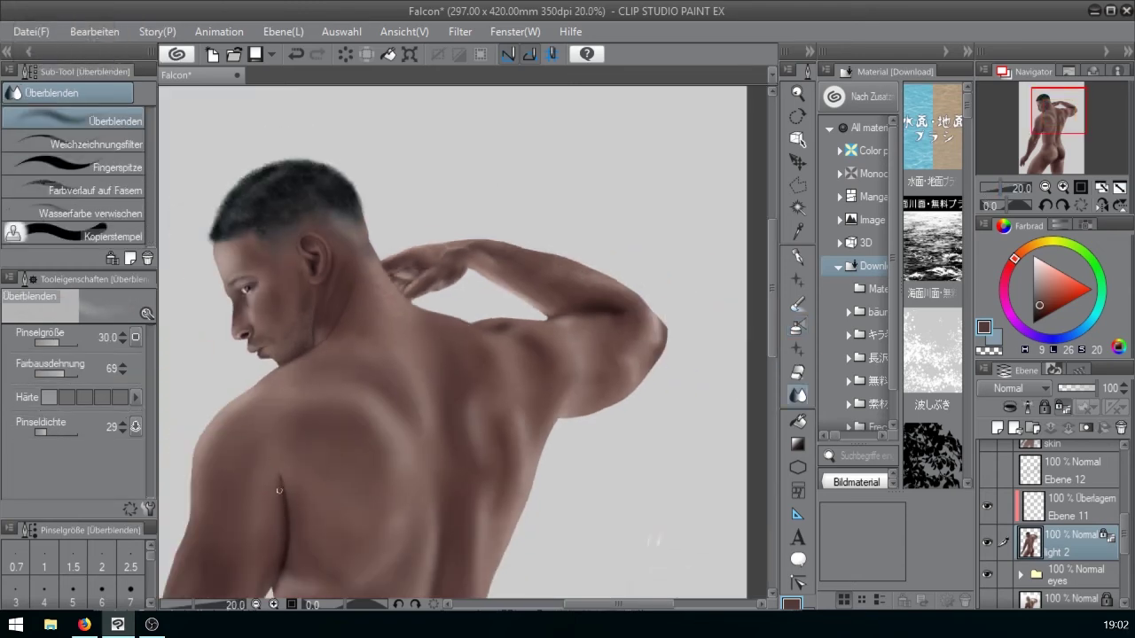
drag(1052, 113, 1043, 118)
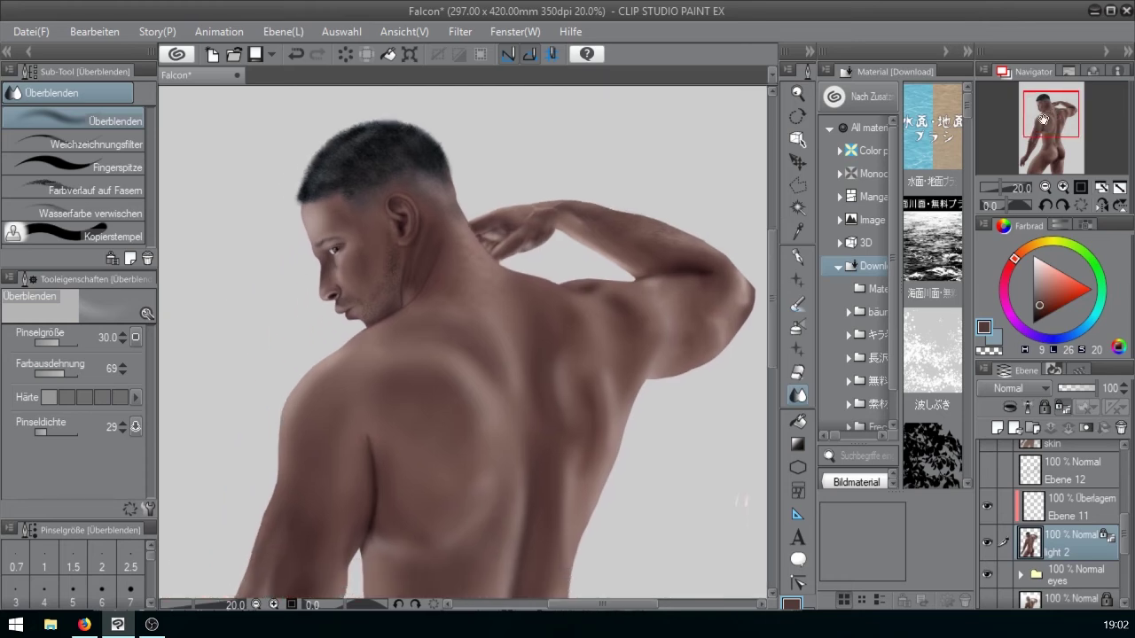
- Add a new layer clipped to light 2 and select white with the waves brush from the nature group
click(998, 428)
click(1034, 258)
click(797, 280)
click(130, 116)
drag(150, 197, 152, 237)
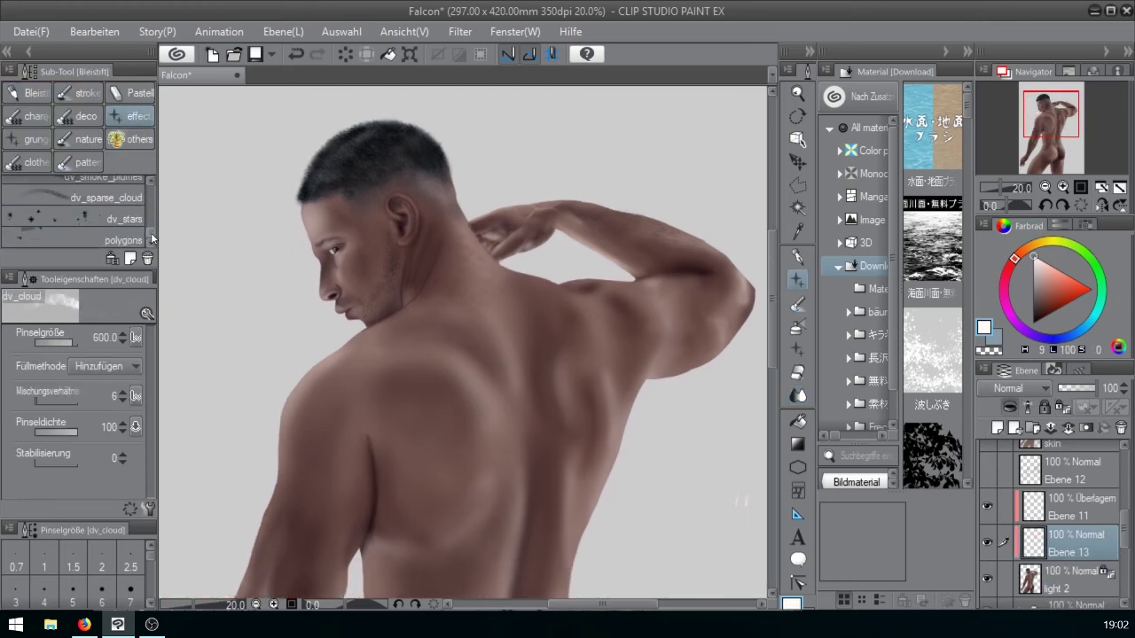
click(80, 140)
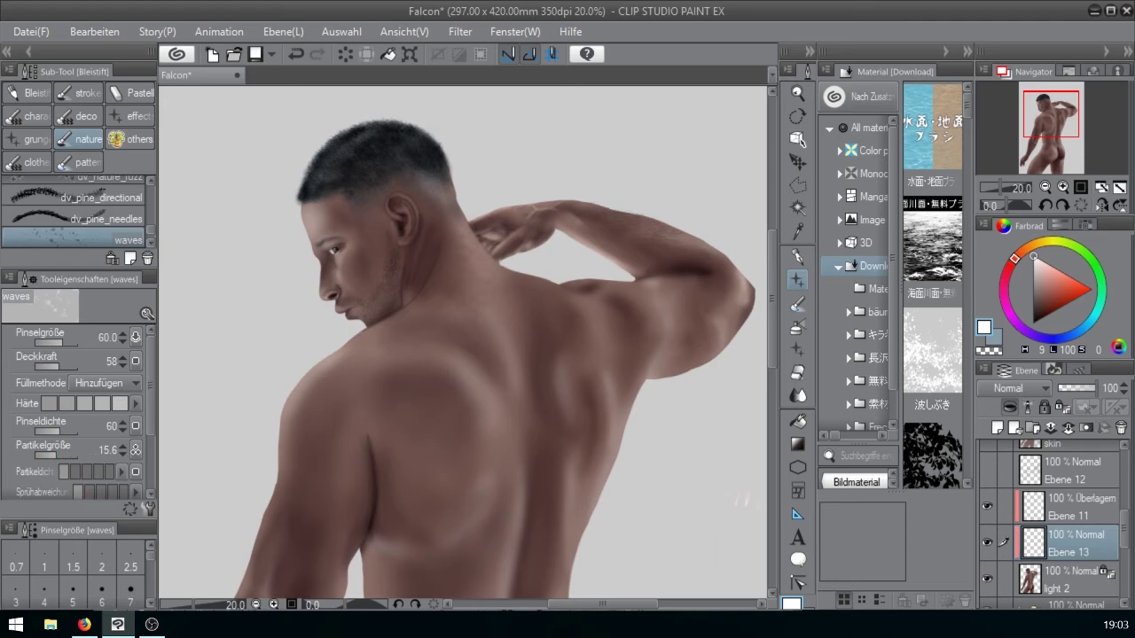
- Tune the waves brush on the head with test dabs, using Füllmethode Normal, Pinseldichte 39 and Partikelgröße 43
scroll(1031, 153, up, 2)
drag(1037, 109, 1031, 100)
key(ctrl+z)
drag(50, 454, 63, 454)
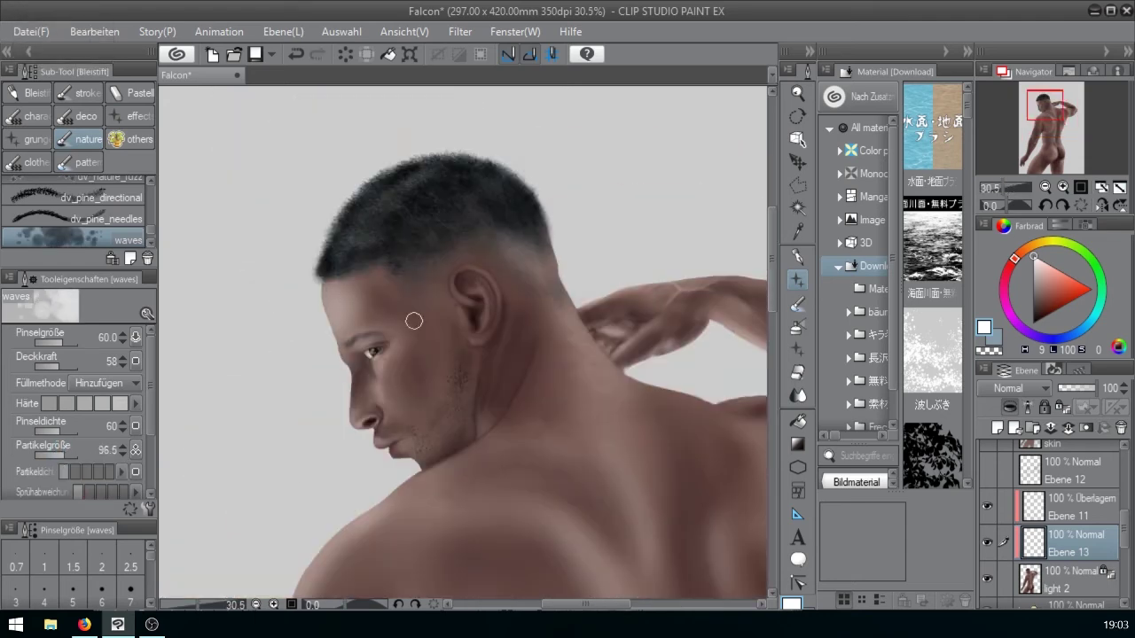
click(106, 383)
click(86, 10)
key(ctrl+z)
key(ctrl+z)
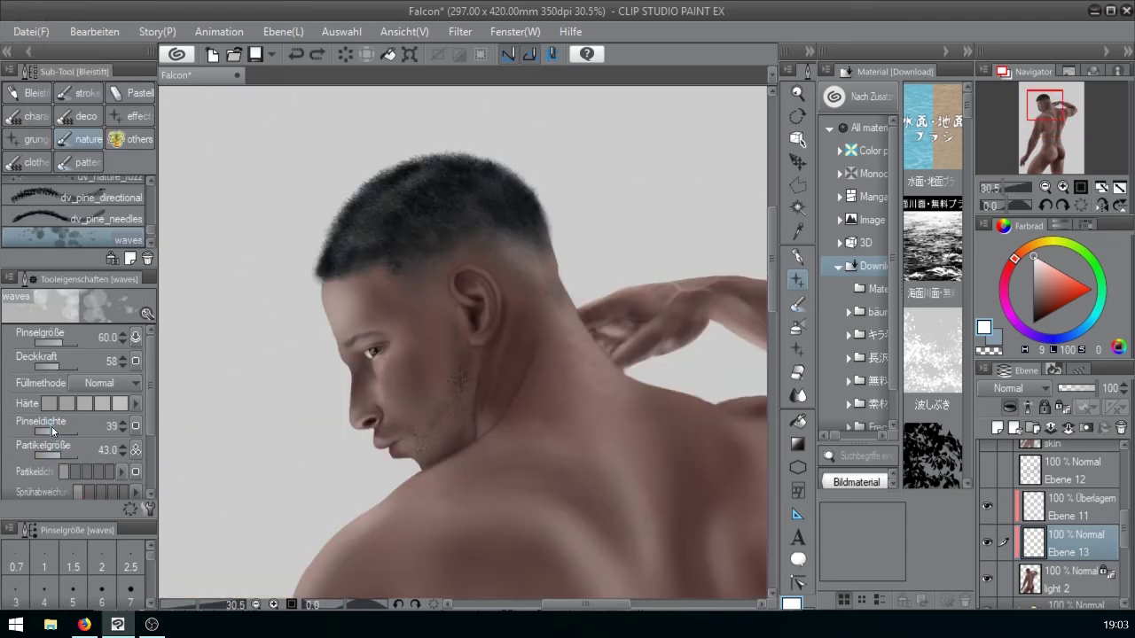
- Dab white specks on the forehead and set the new clipped layer to Überlagern at 41 % opacity
click(1014, 388)
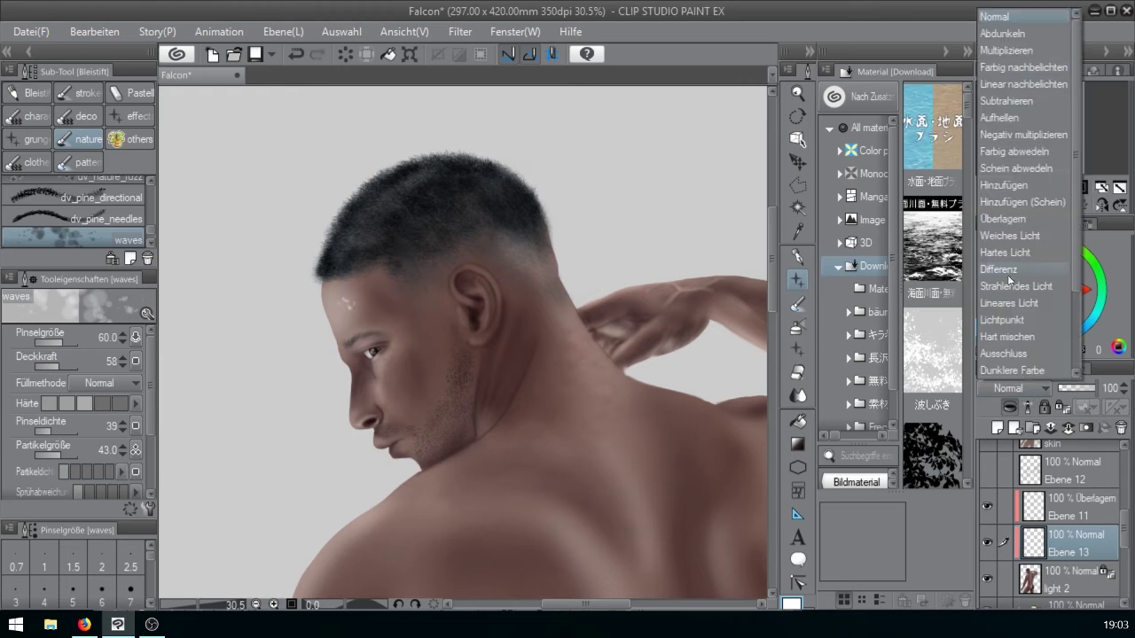
click(1033, 219)
click(1073, 388)
- Speckle the forehead with the waves brush at size 80 and Partikelgröße 12.8, with the layer's opacity raised to 91 %
click(1007, 188)
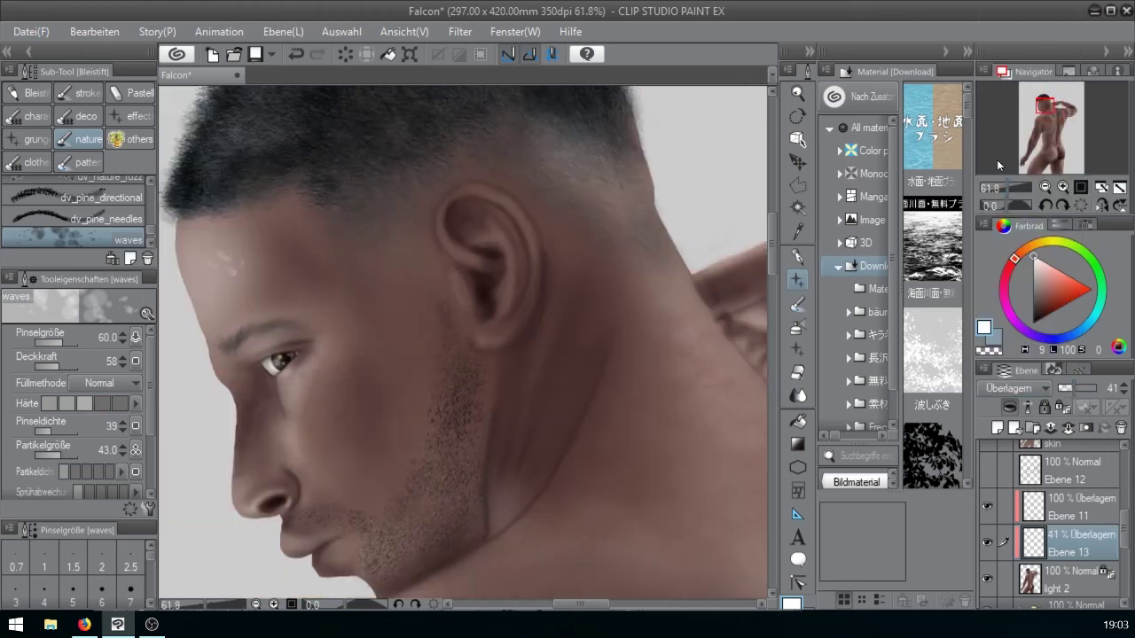
key(bracketleft)
key(ctrl+z)
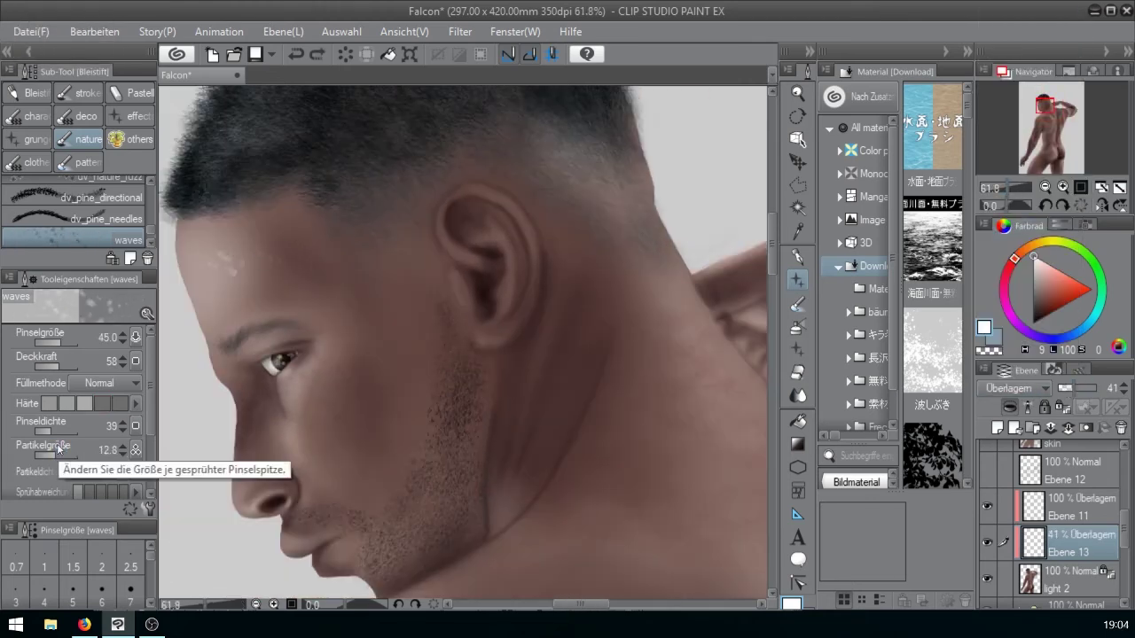
key(bracketright)
click(277, 251)
key(ctrl+z)
click(1093, 388)
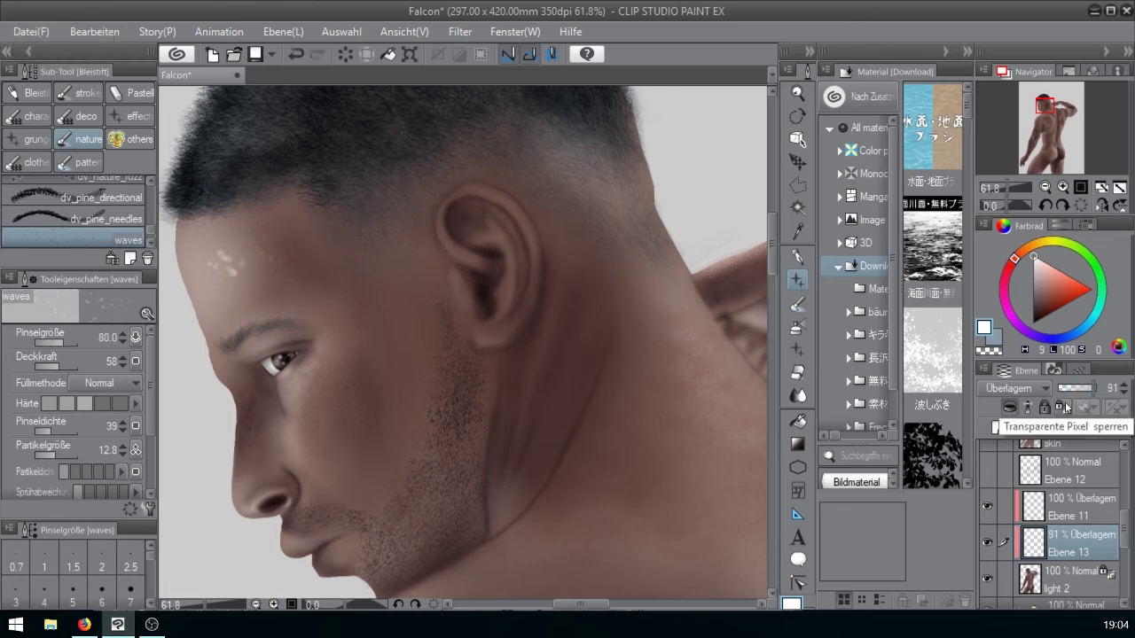
drag(271, 259, 291, 304)
click(84, 625)
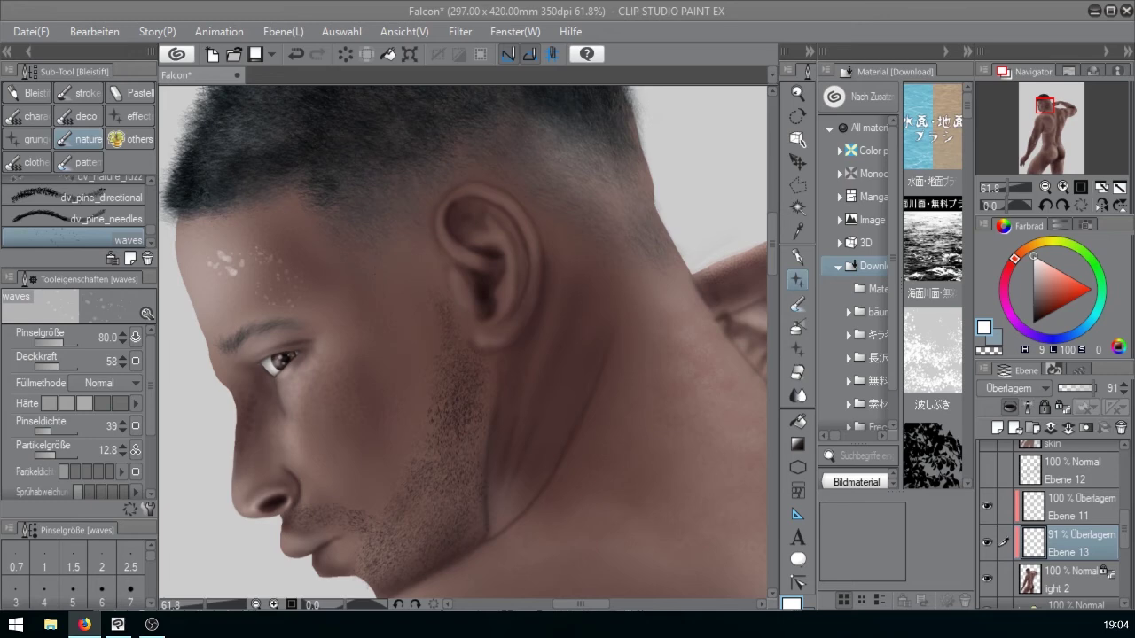
- Add larger specks across the upper forehead and temple with the waves brush at Partikelgröße 23.4
key(bracketleft)
key(bracketleft)
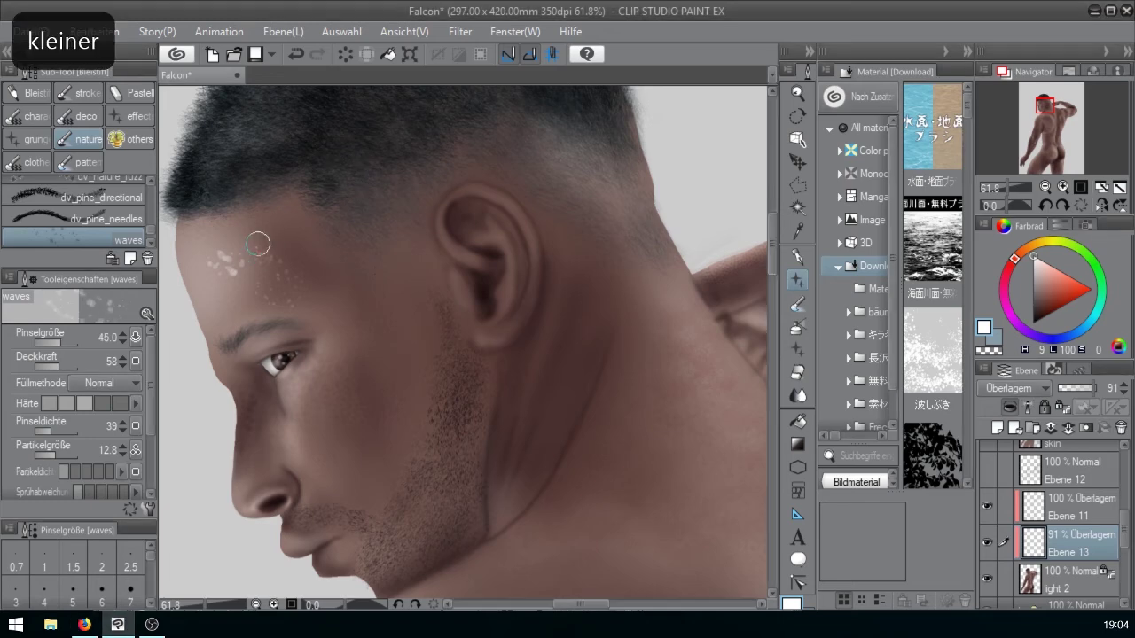
key(bracketright)
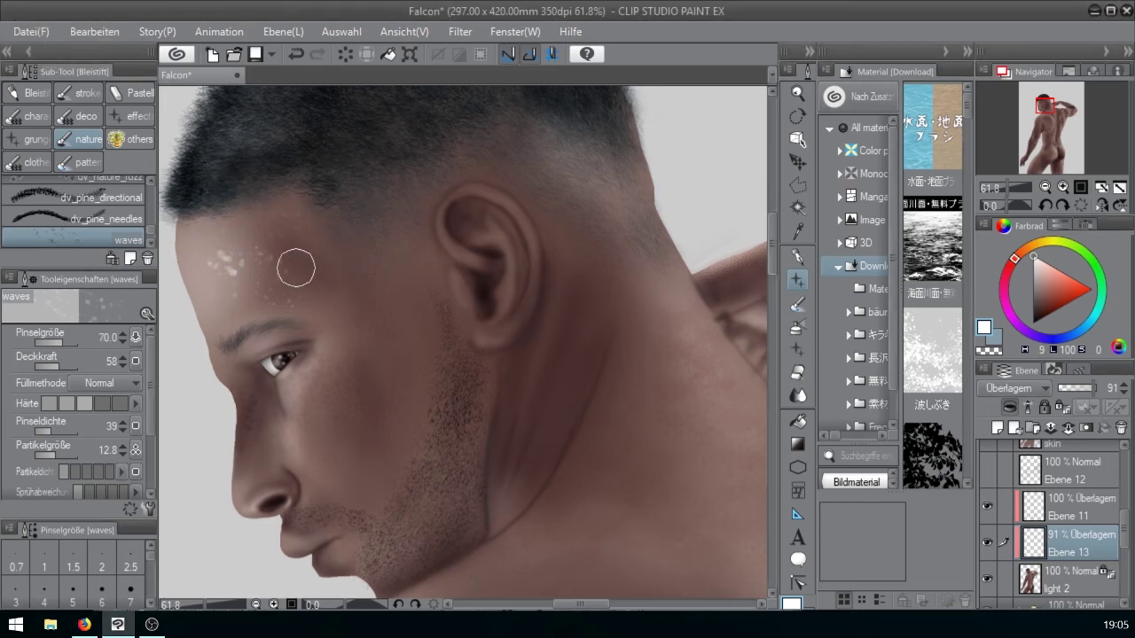
key(bracketleft)
key(bracketleft)
click(57, 456)
drag(309, 230, 334, 263)
key(bracketright)
key(bracketright)
- Switch the speckle layer's blend mode to Lineares Licht and set its opacity to 61 %
click(1011, 388)
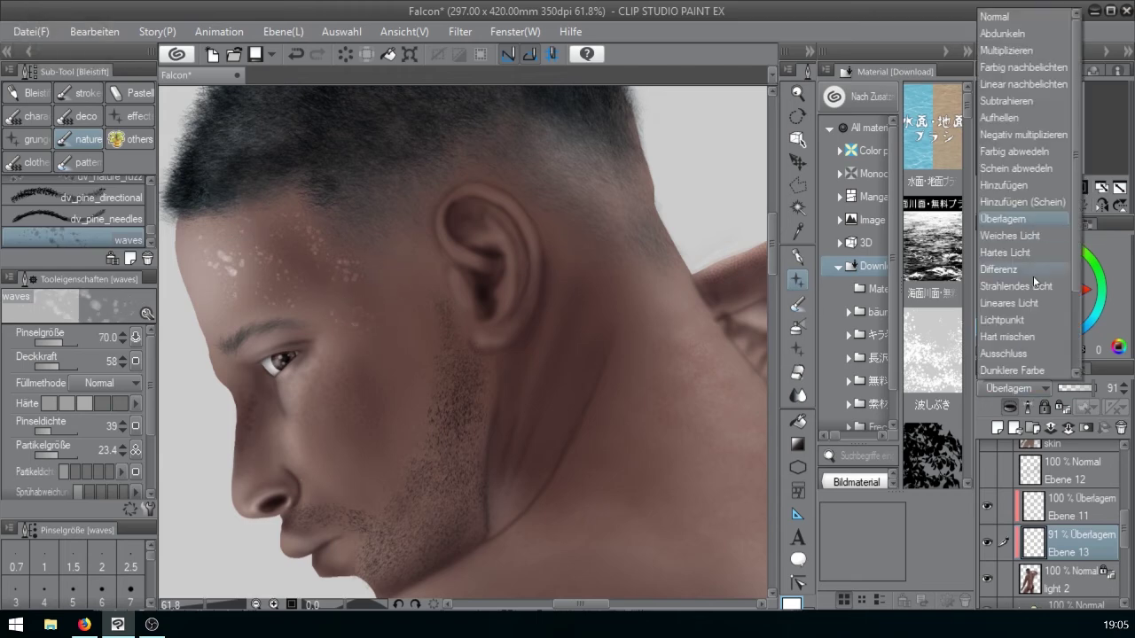
click(1017, 309)
click(1074, 390)
- Extend the specks beside the eye and onto the cheek with the waves brush at sizes 60 to 100
key(bracketleft)
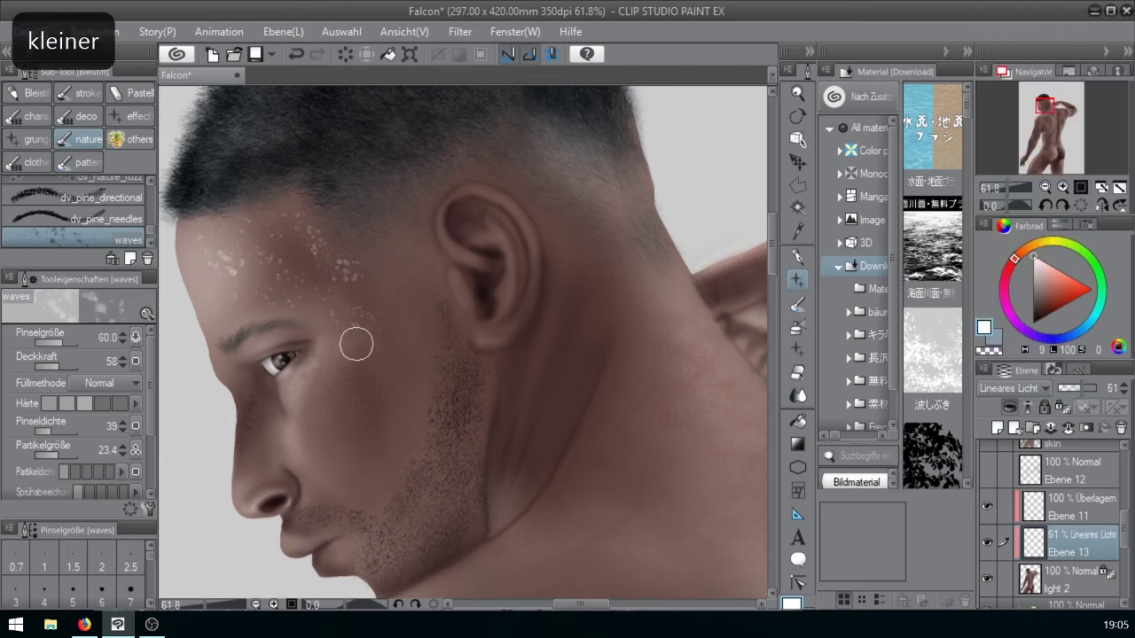
key(bracketright)
key(bracketright)
key(bracketright)
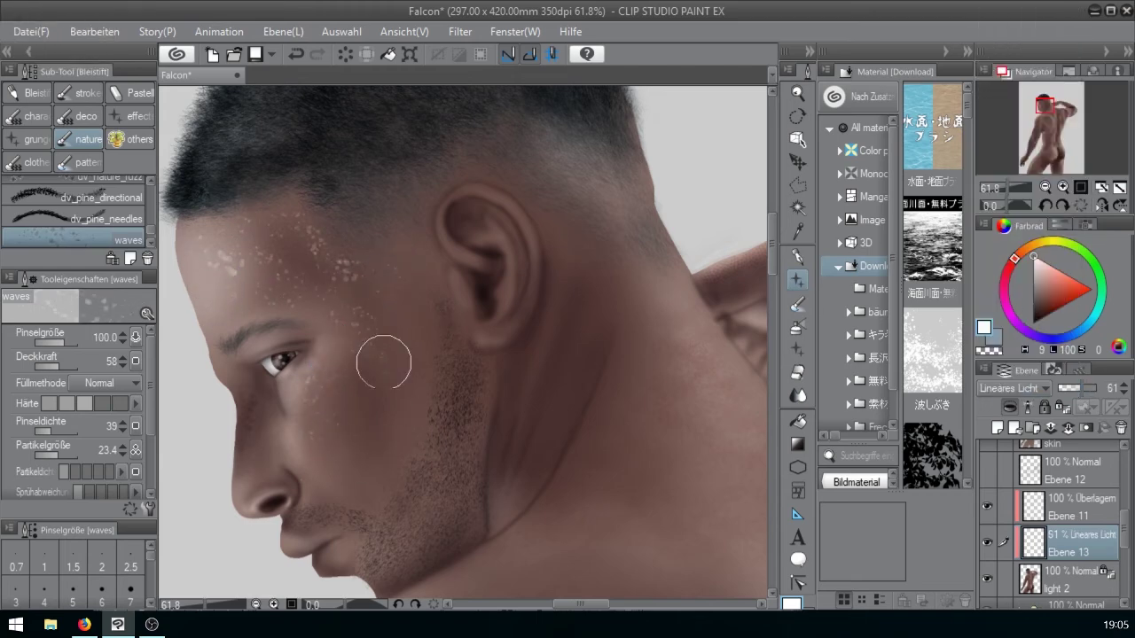
- Speckle the back of the neck with the waves brush at size 175
scroll(665, 395, down, 2)
key(bracketright)
key(bracketright)
key(bracketright)
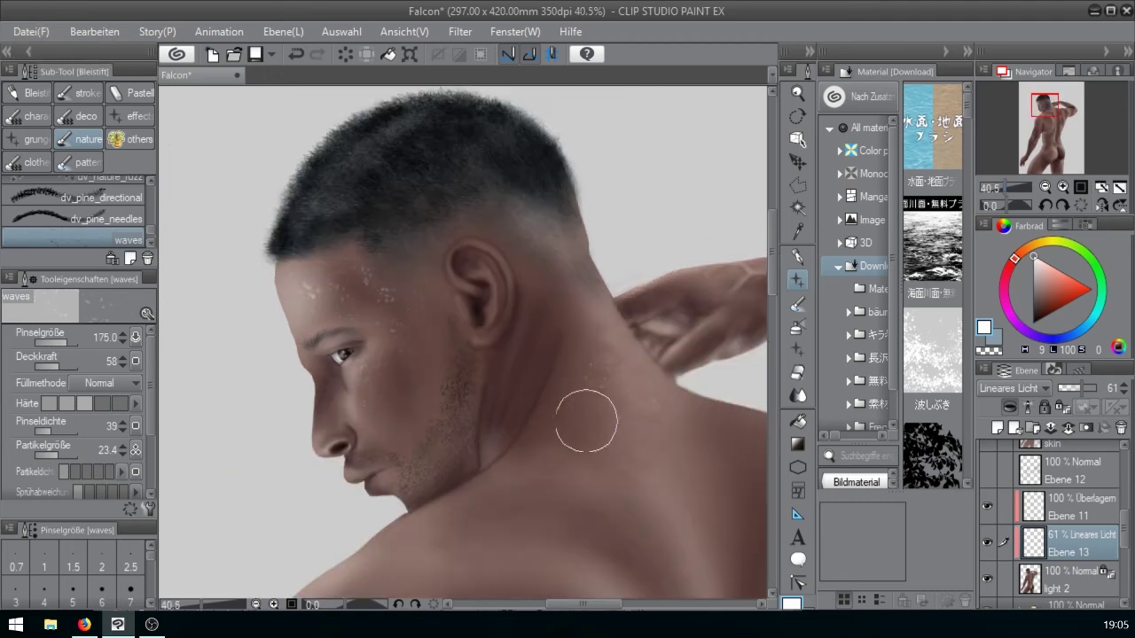
drag(588, 421, 549, 321)
- Add finer specks to the temple, the side of the neck and the shoulder line with the waves brush at sizes 80 to 100
key(bracketleft)
key(bracketleft)
key(bracketleft)
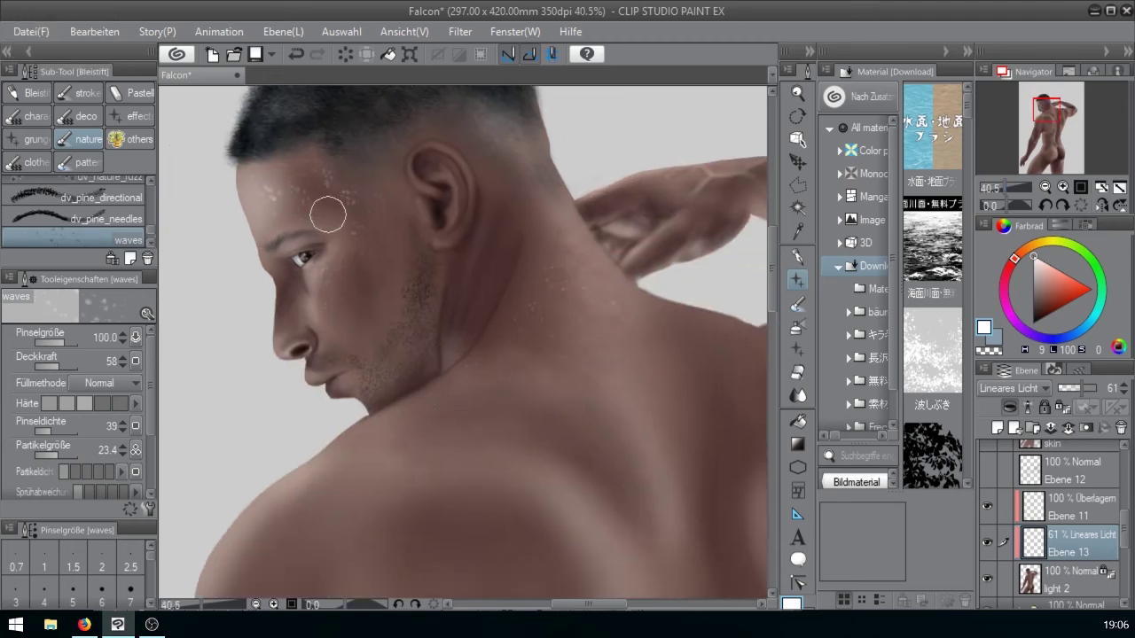
key(bracketleft)
key(bracketleft)
key(bracketleft)
key(bracketright)
key(bracketright)
key(bracketright)
key(bracketright)
key(bracketright)
key(bracketright)
key(bracketright)
key(bracketright)
key(bracketright)
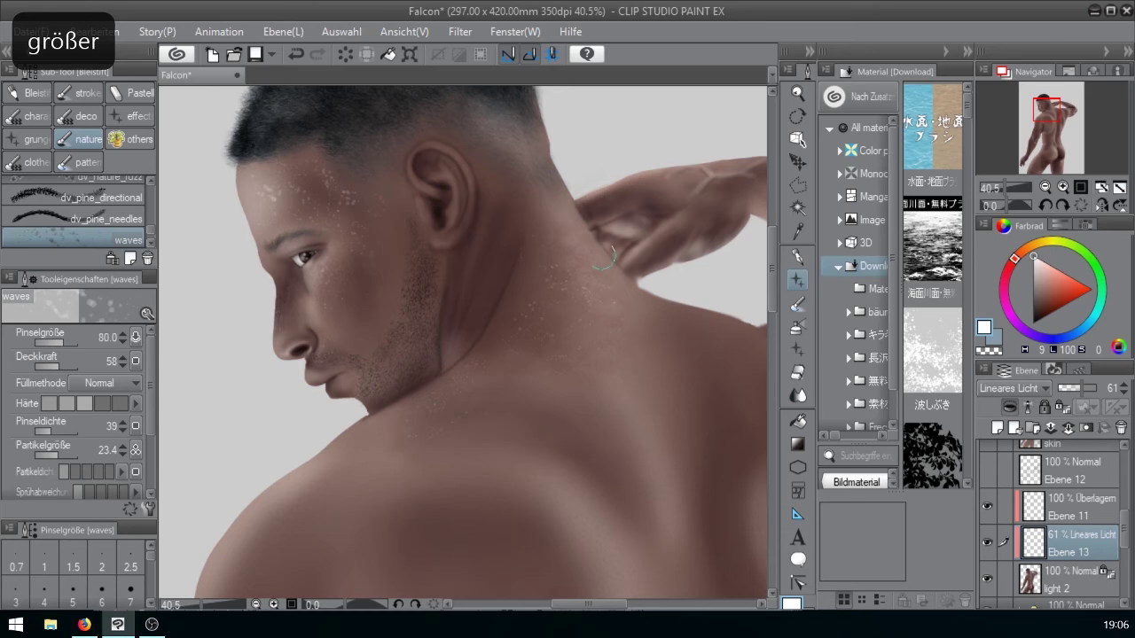
- Extend the specks onto the shoulder and upper back with the waves brush at size 250 and Partikelgröße 35.1
drag(483, 406, 488, 286)
key(bracketright)
key(bracketright)
scroll(531, 239, down, 2)
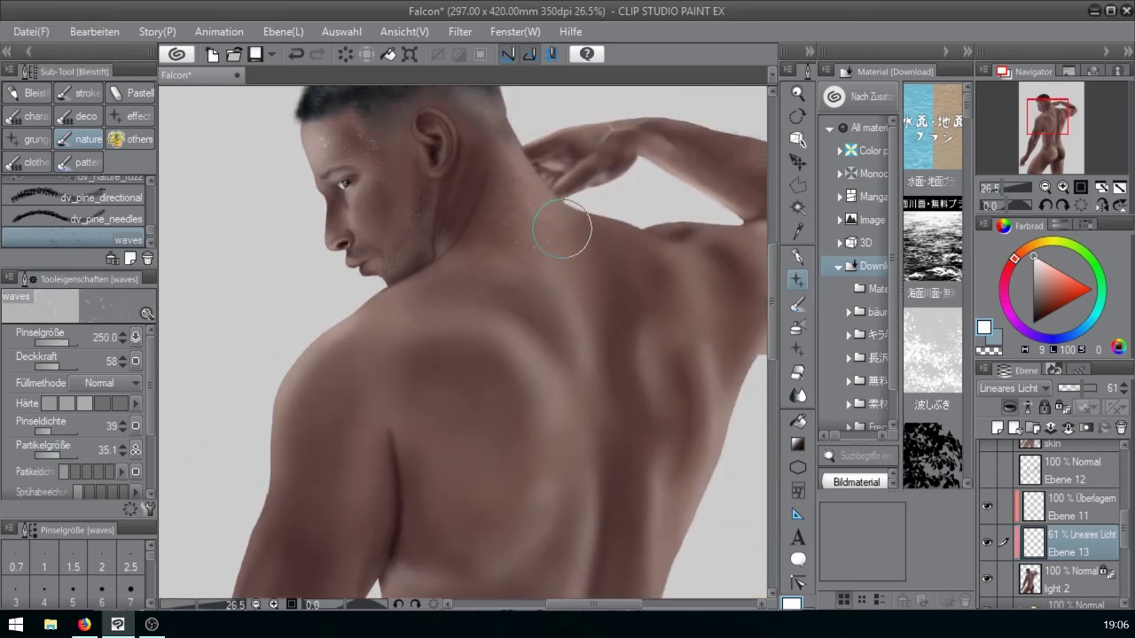
key(bracketright)
- Brighten the largest specks on the forehead and temple with the Störung pastel brush at size 10
scroll(514, 365, up, 6)
drag(1042, 106, 1041, 103)
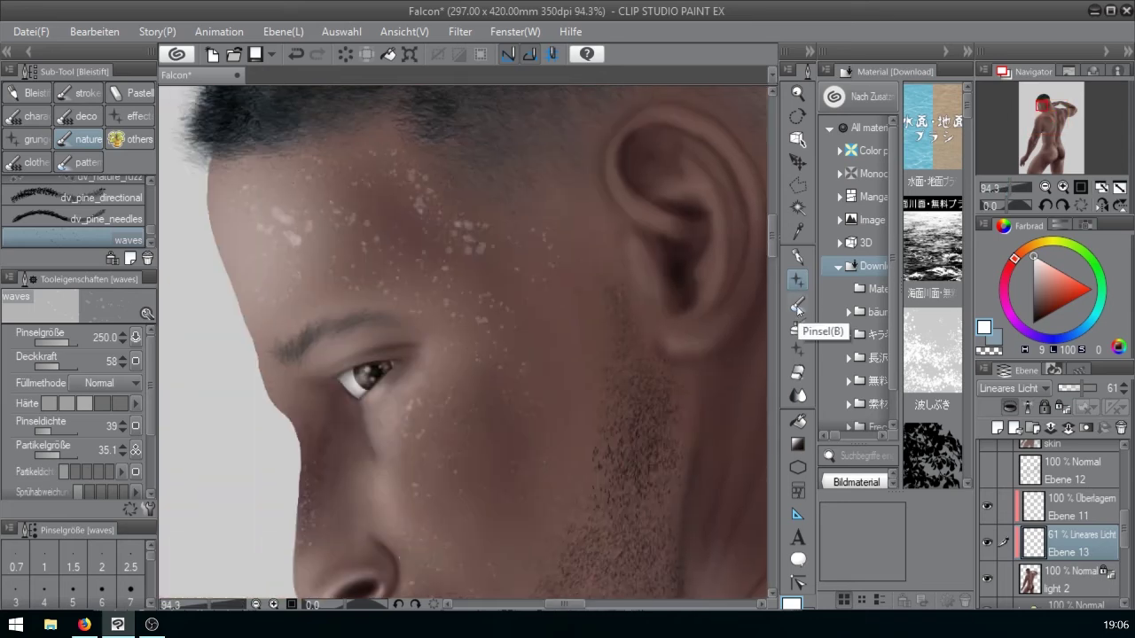
click(131, 93)
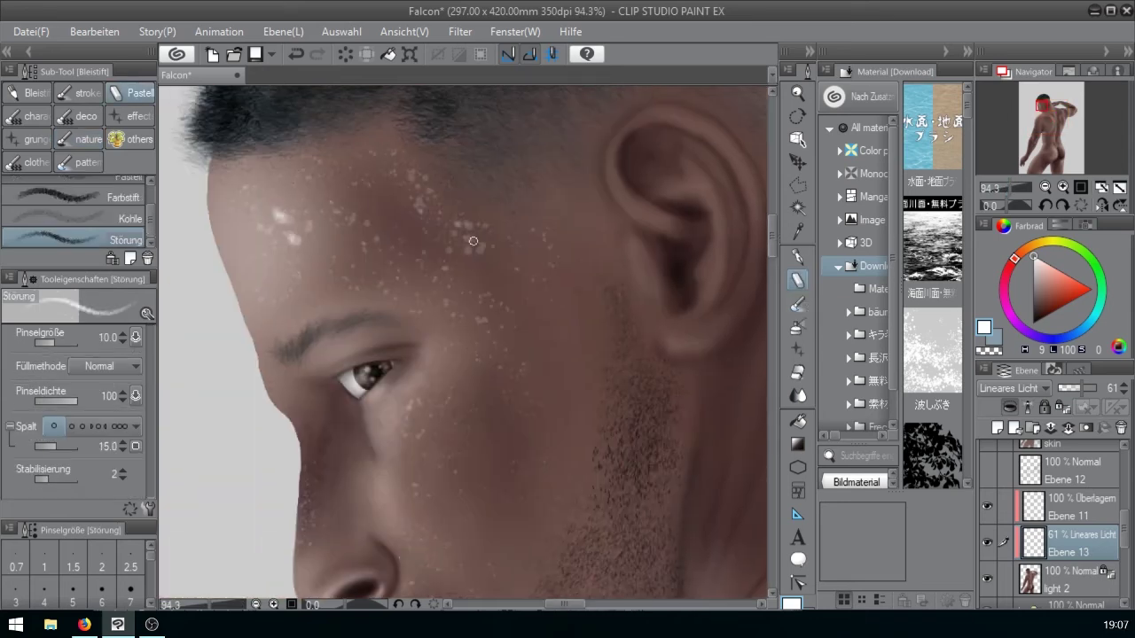
drag(1040, 104, 1040, 106)
key(bracketright)
key(bracketright)
key(bracketright)
key(bracketright)
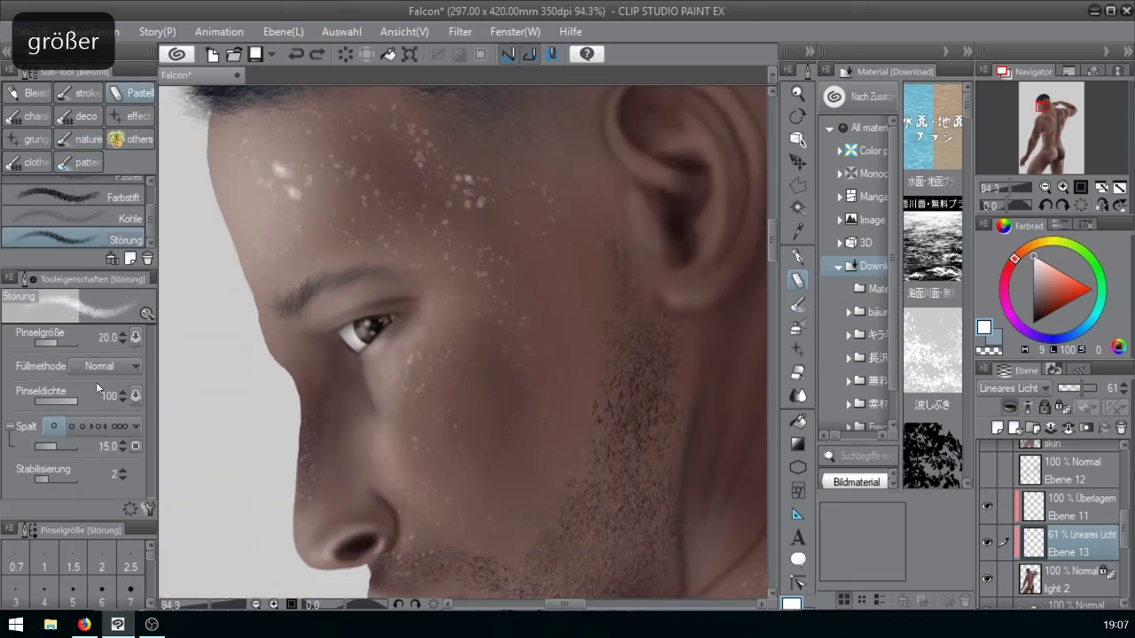
- Paint small wet highlights on the nose with the Störung brush at size 12.5 and Pinseldichte 41
click(52, 402)
key(bracketleft)
key(bracketleft)
key(bracketleft)
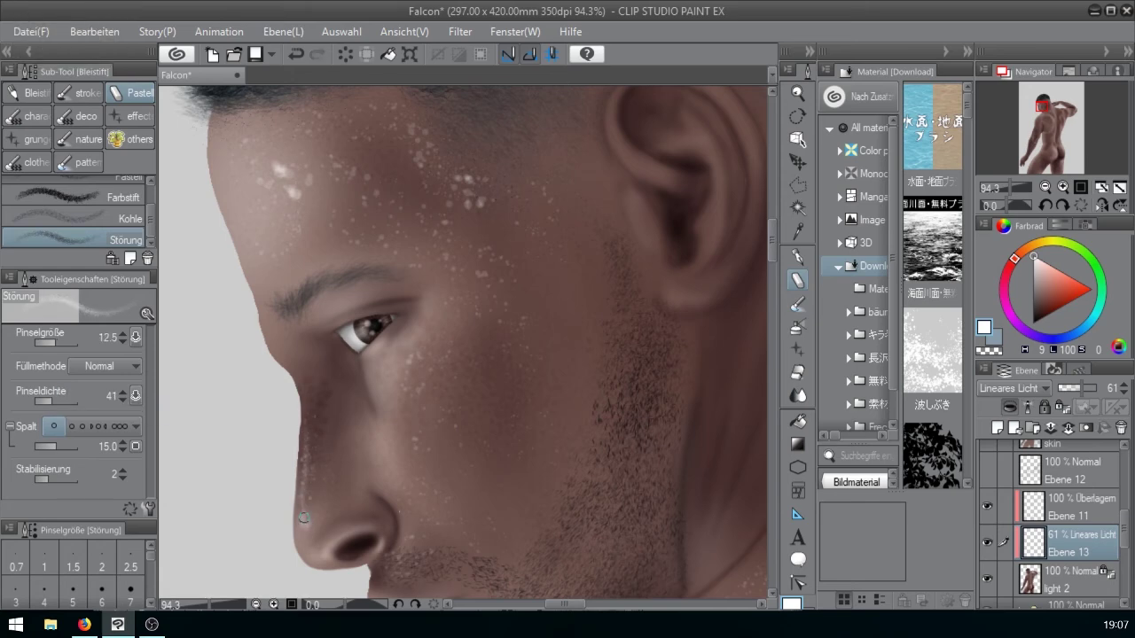
key(bracketleft)
- Paint a running drop on the cheek below the eye with the Störung brush, varying its size between 17.5 and 9
drag(399, 365, 403, 405)
key(bracketright)
key(bracketright)
key(bracketright)
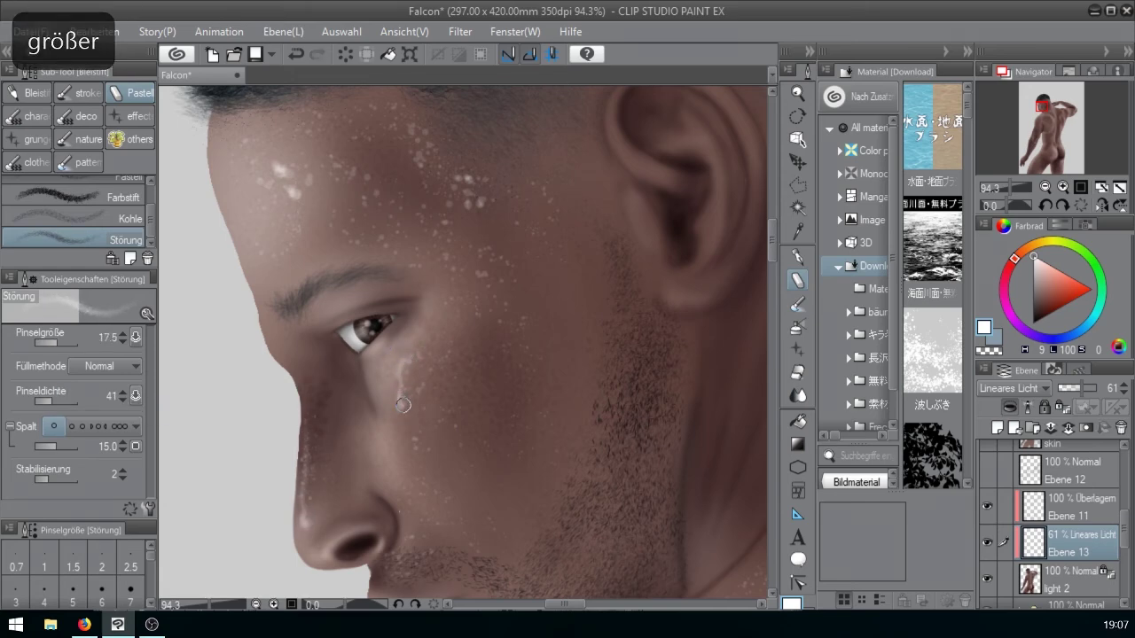
key(bracketleft)
key(bracketleft)
key(bracketleft)
key(bracketleft)
key(bracketleft)
drag(408, 361, 401, 405)
key(bracketright)
click(446, 257)
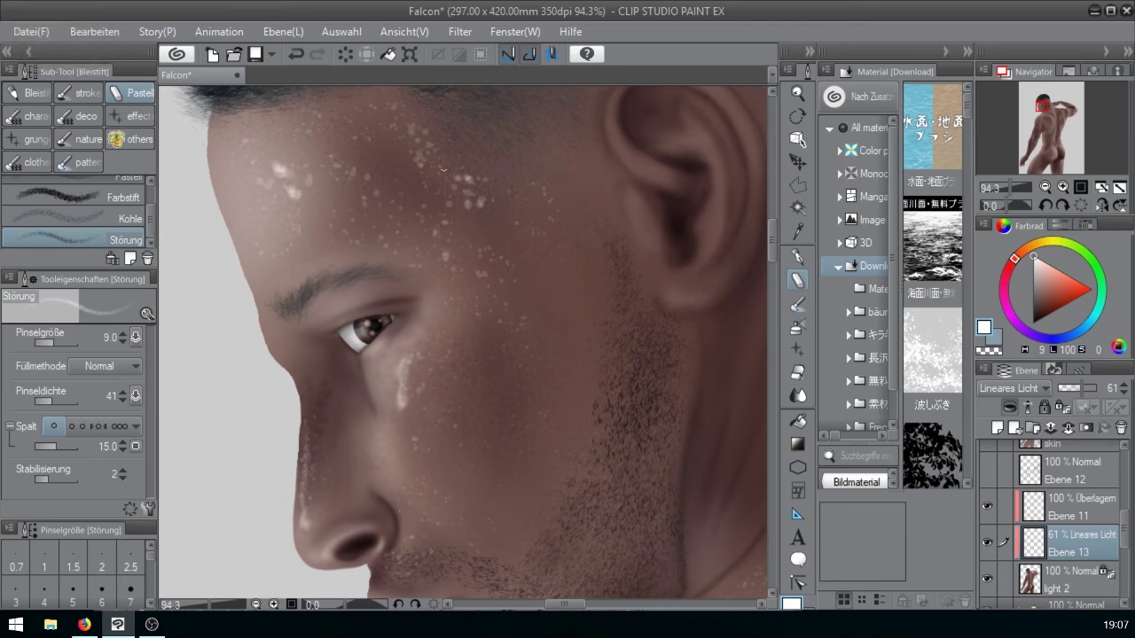
- Set layer Ebene 13 to 52 % opacity and the Farbig abwedeln blend mode
mouse_move(1081, 390)
mouse_down()
mouse_move(1070, 397)
mouse_move(1096, 388)
mouse_move(1081, 390)
mouse_up()
click(1011, 387)
click(1013, 194)
click(1011, 387)
click(1035, 163)
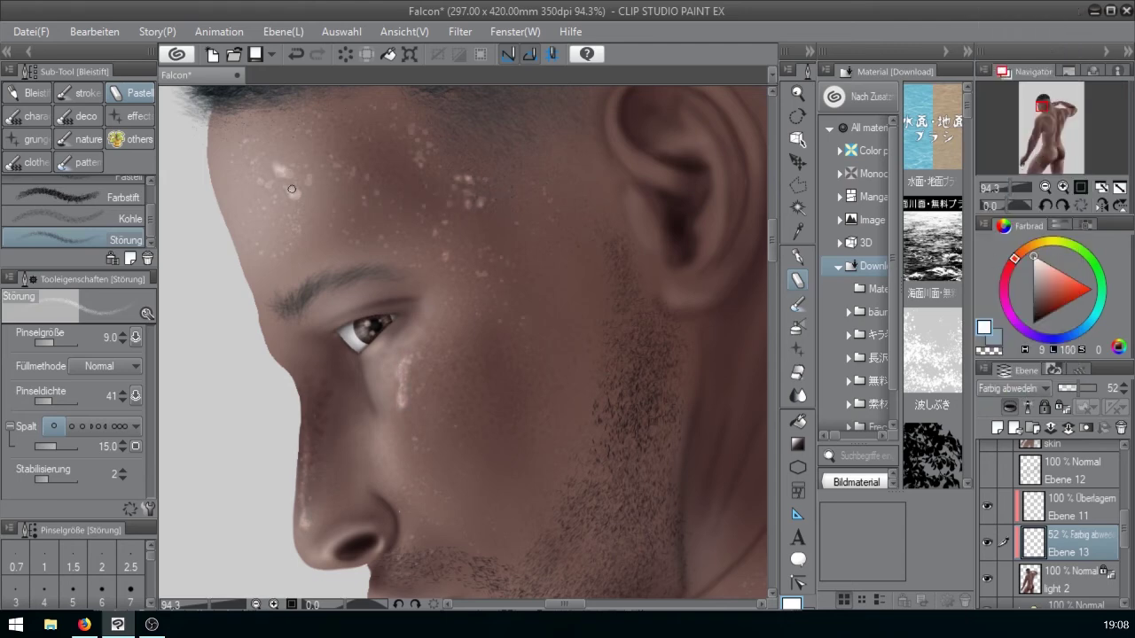
- Set the Überblenden brush to size 15 and move layer Ebene 13 above Ebene 11
key(j)
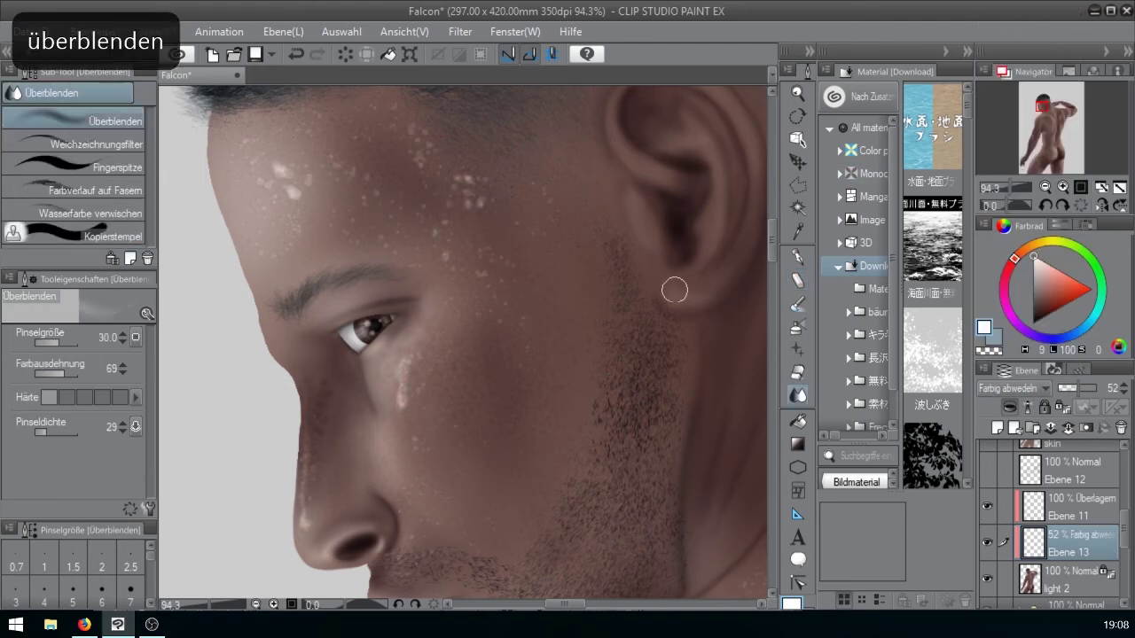
key([)
key([)
key([)
key([)
ctrl+shift+click(692, 306)
drag(999, 188, 1011, 189)
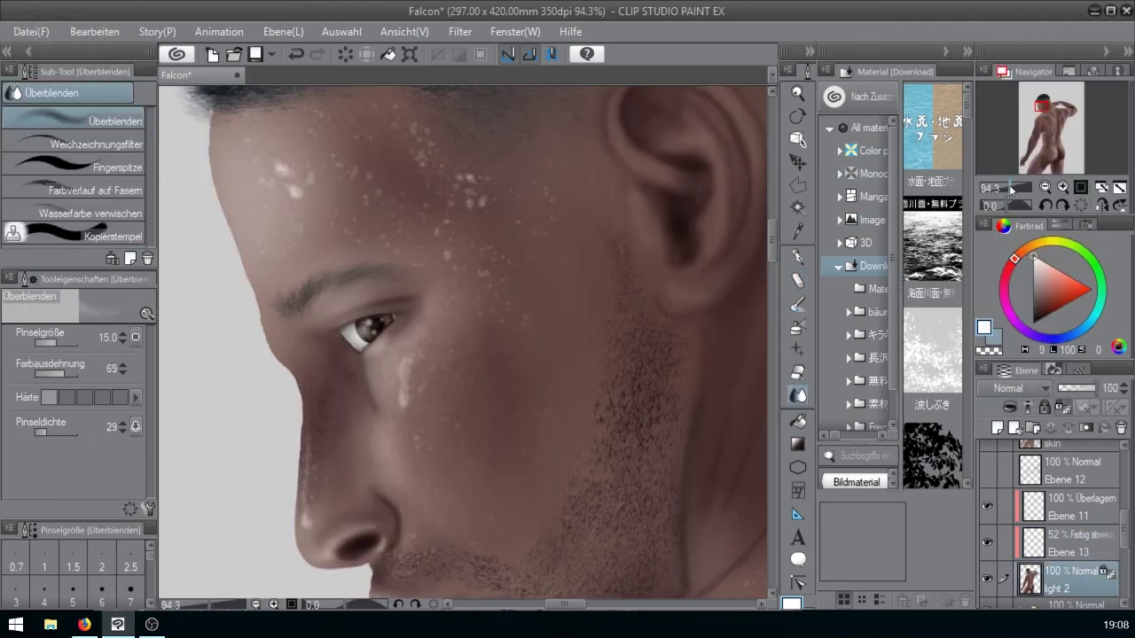
drag(1059, 544, 1068, 517)
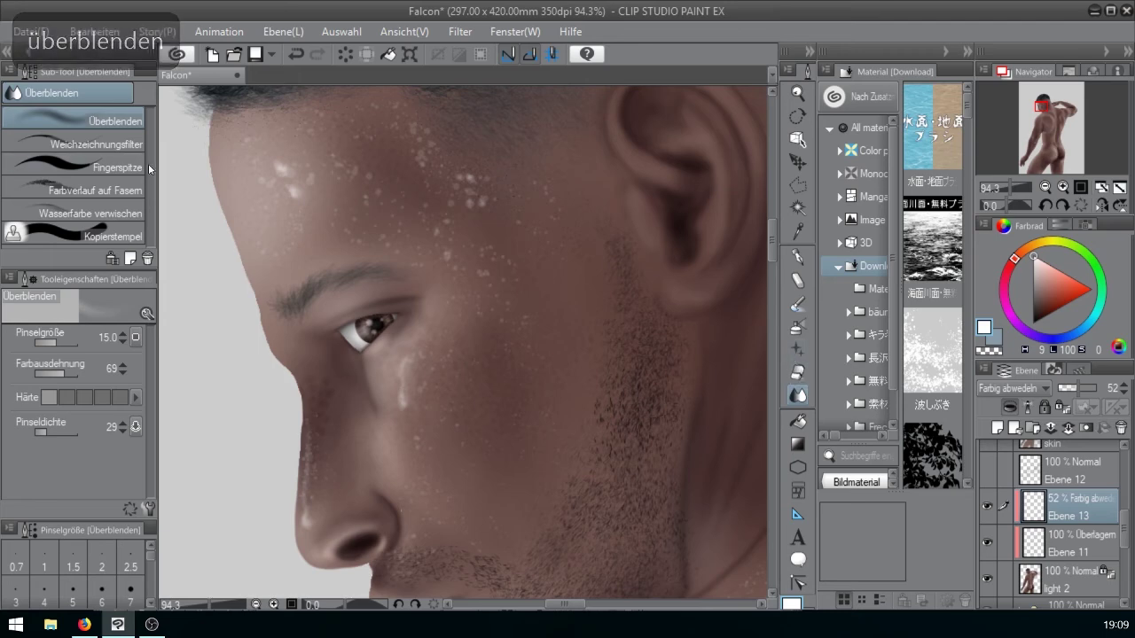
- Try smudging the drop below the eye with the Wasserfarbe verwischen and Farbverlauf auf Fasern blending brushes
click(89, 212)
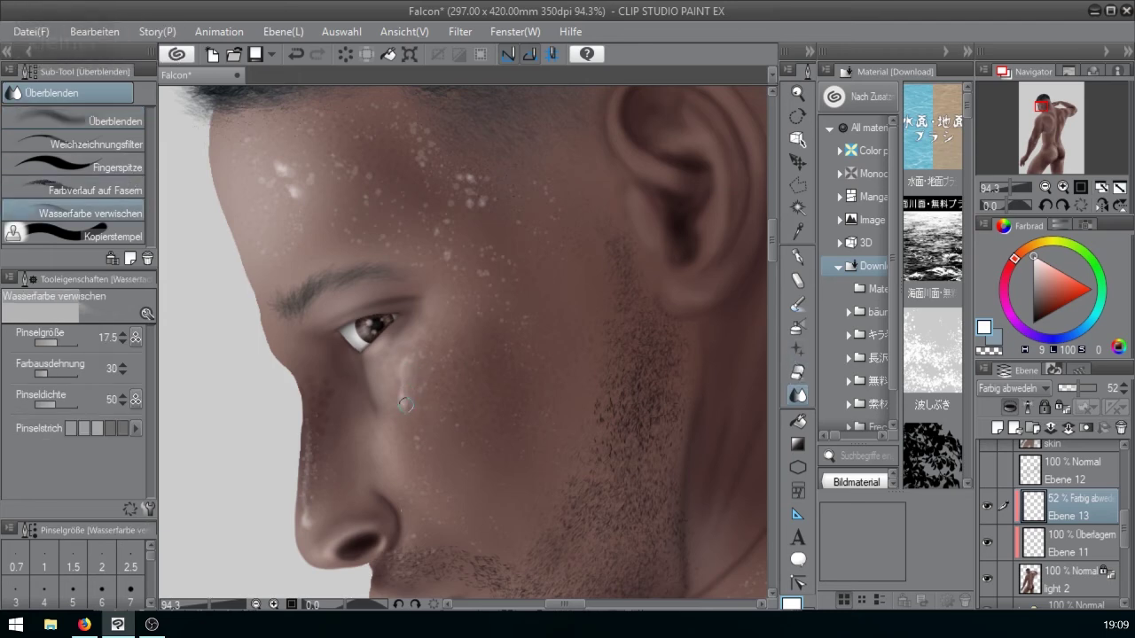
key(less)
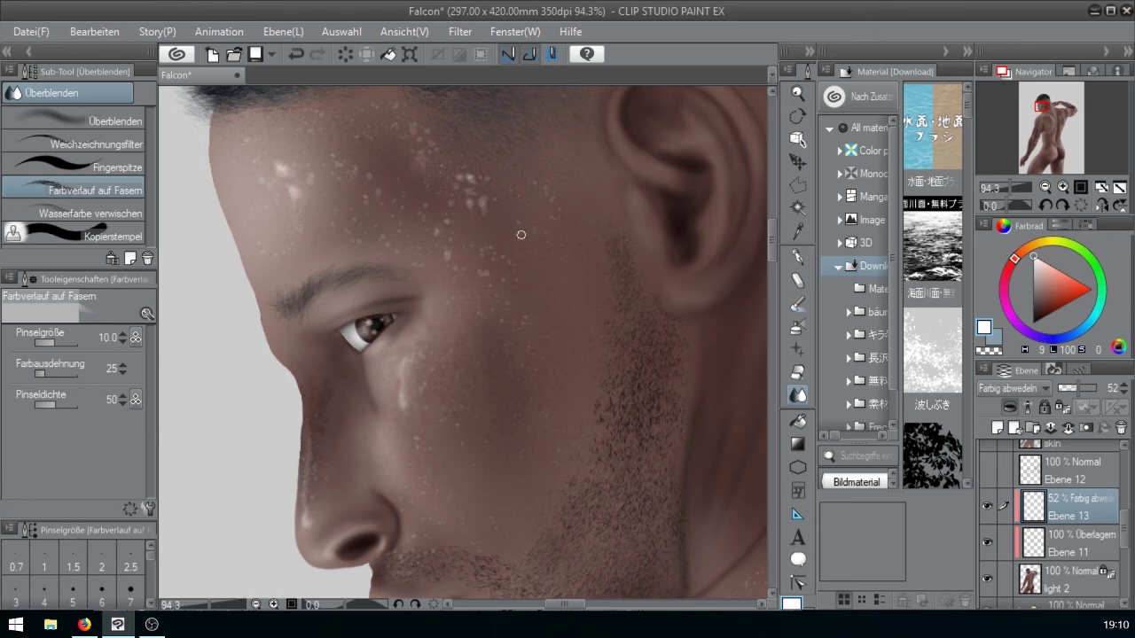
- Smear specks on the neck into streaks with Fingerspitze at size 15.6, Deckkraft 74 and Farbausdehnung 73
key(less)
key(BackSpace)
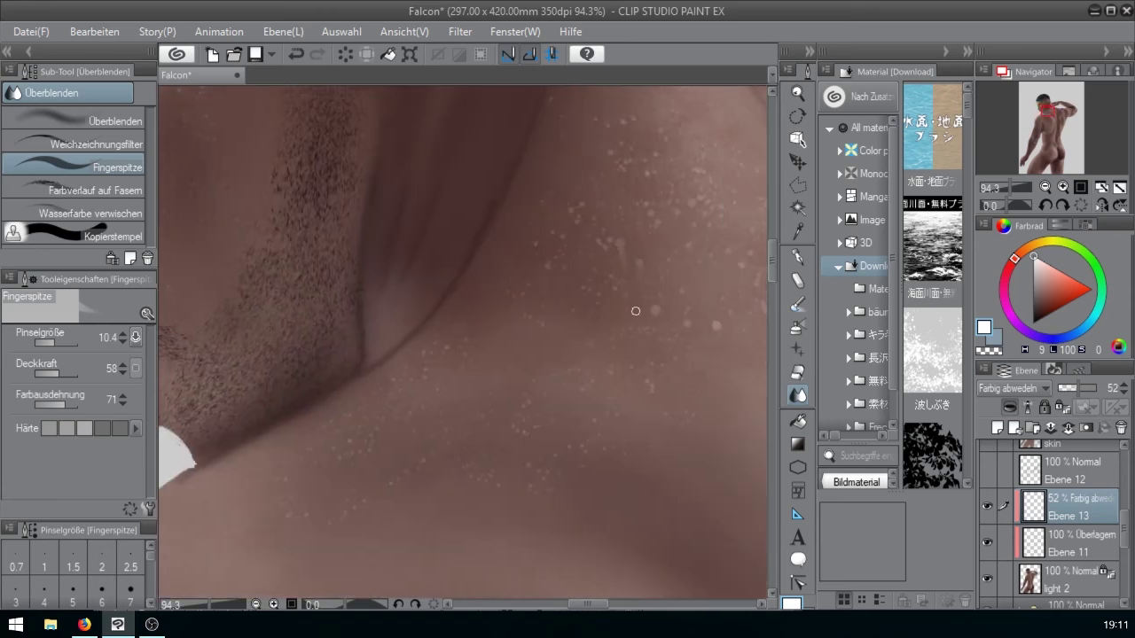
click(66, 373)
click(57, 343)
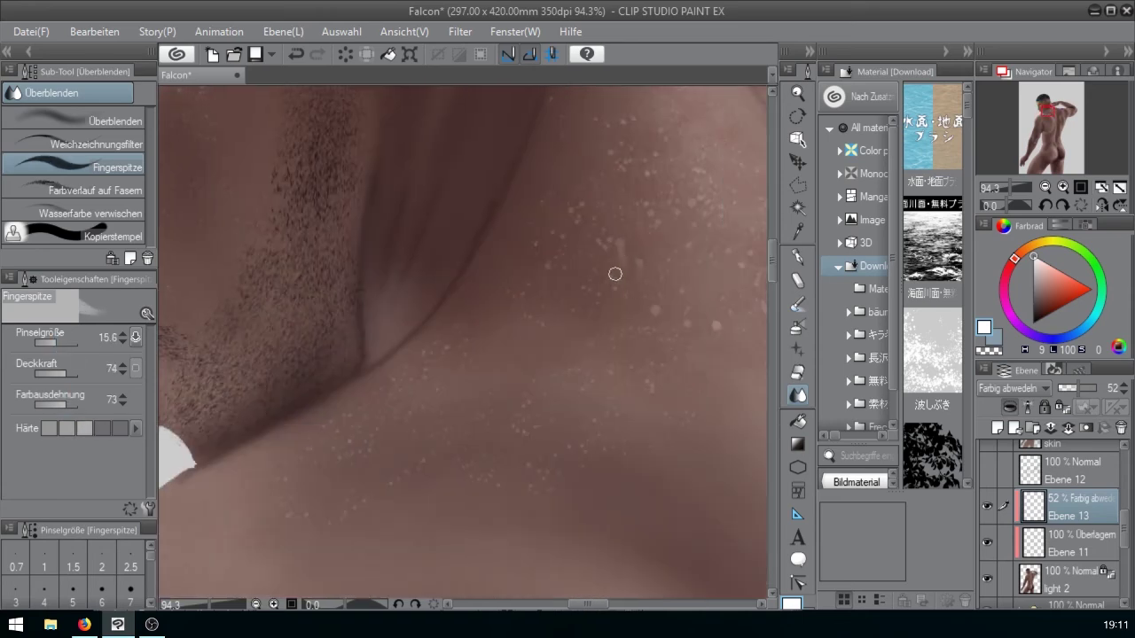
click(1045, 103)
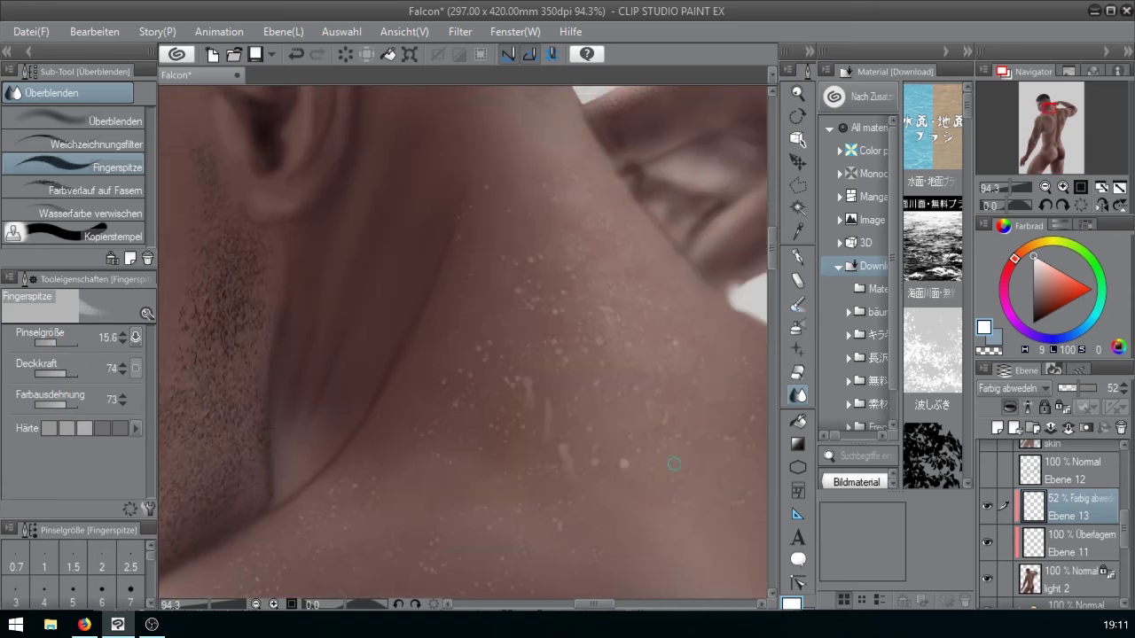
- Paint running streaks on the neck, forehead and temple with the Störung brush at sizes 17.5 and 8, and set the layer's opacity to 61 %
click(798, 280)
key(bracketright)
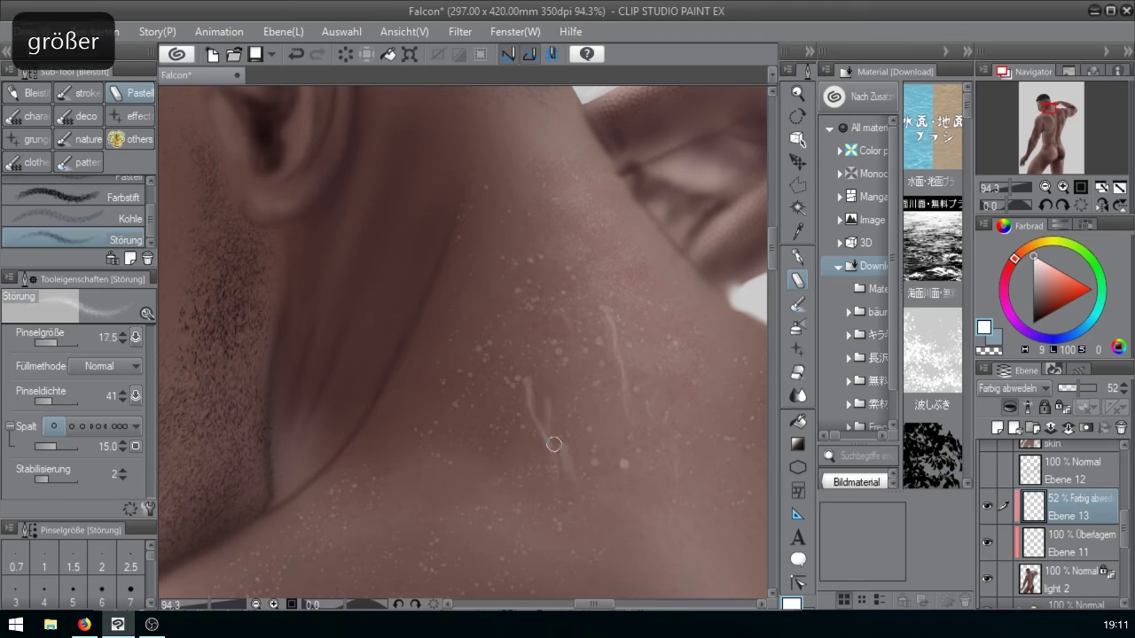
key(bracketleft)
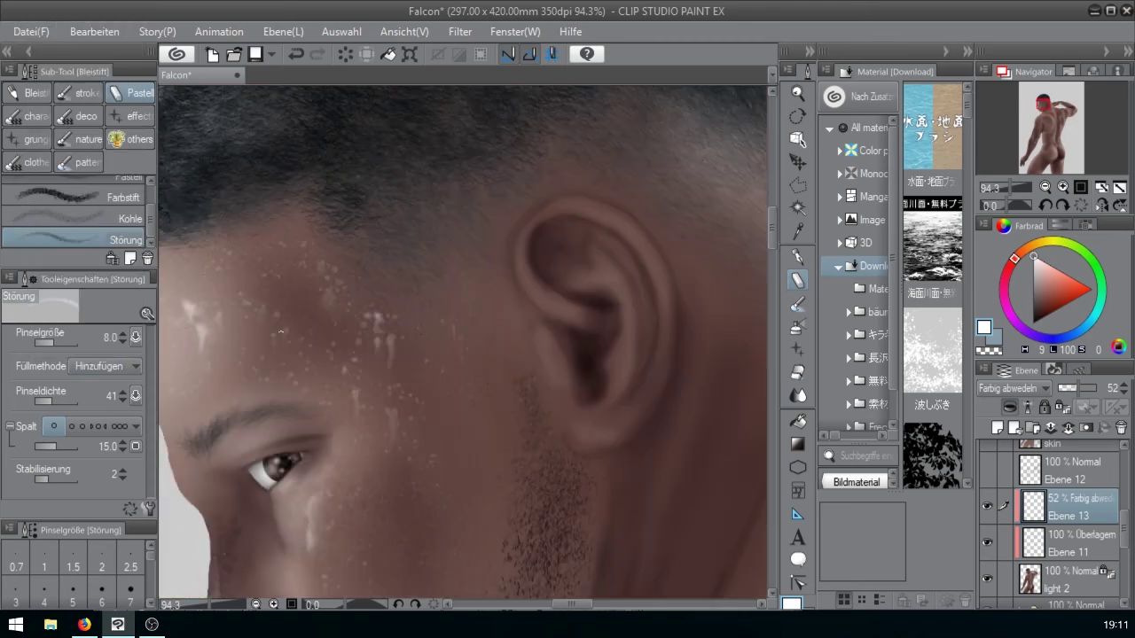
drag(1082, 391, 1083, 397)
drag(1014, 187, 1008, 187)
drag(1028, 130, 1032, 137)
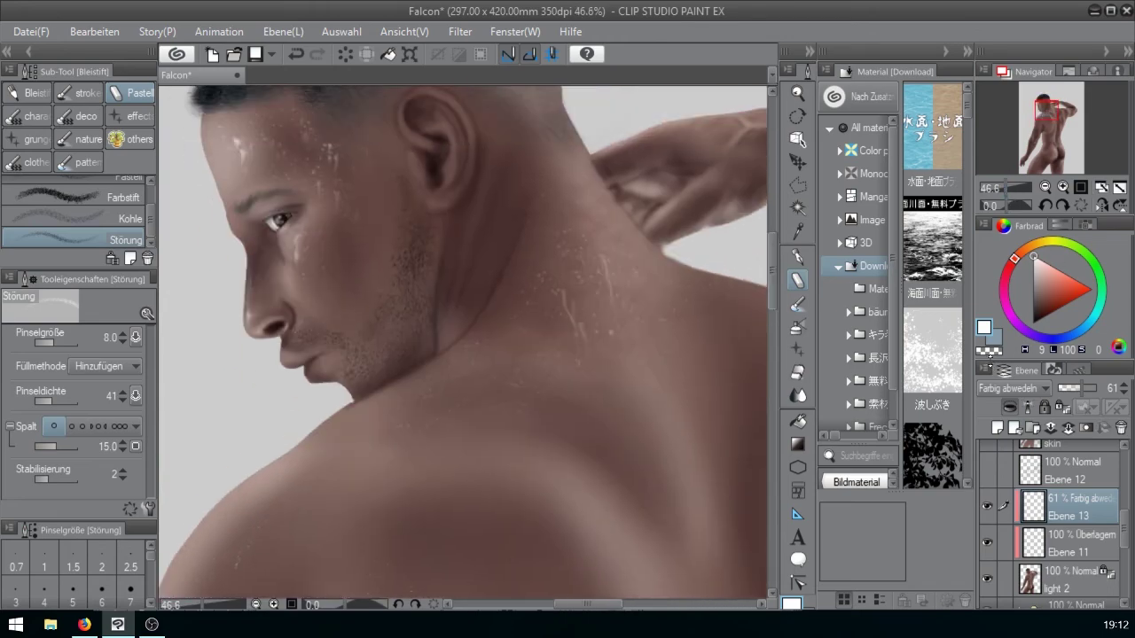
- Try the blend modes Farbig nachbelichten, Hart mischen, Lichtpunkt, Lineares Licht, Strahlendes Licht and Differenz on layer Ebene 13
click(1015, 389)
click(1022, 67)
click(1014, 388)
click(1011, 337)
click(1014, 388)
click(1015, 320)
click(1015, 389)
click(1016, 304)
click(1014, 388)
click(1018, 286)
click(1014, 388)
click(1020, 270)
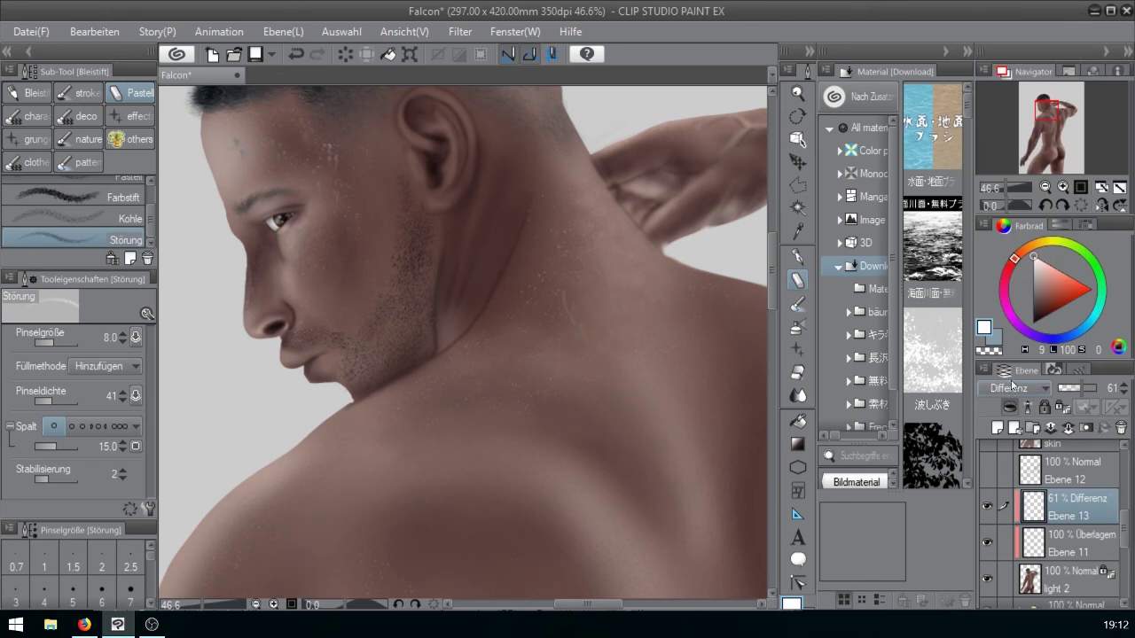
- Compare Hartes Licht, Weiches Licht, Überlagern, both Hinzufügen modes and Schein abwedeln on Ebene 13, and return it to Farbig abwedeln
click(1011, 386)
click(1016, 254)
click(1014, 389)
click(1014, 236)
click(1014, 388)
click(1017, 220)
click(1014, 389)
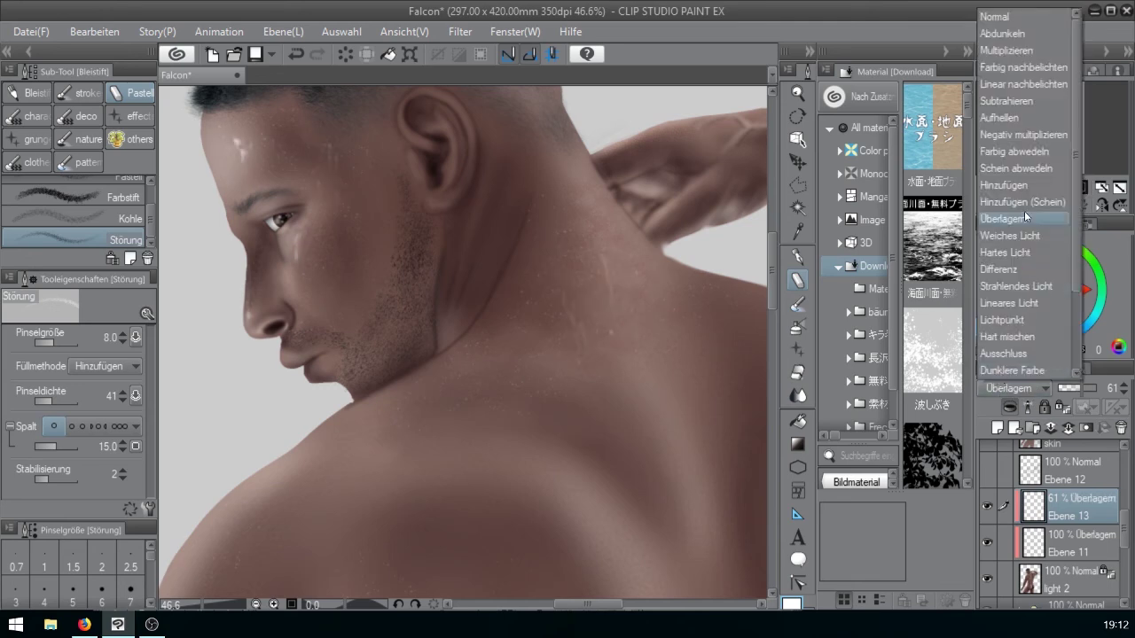
click(1025, 202)
click(1019, 388)
click(1019, 185)
click(1020, 388)
click(1021, 169)
click(1018, 389)
click(1028, 152)
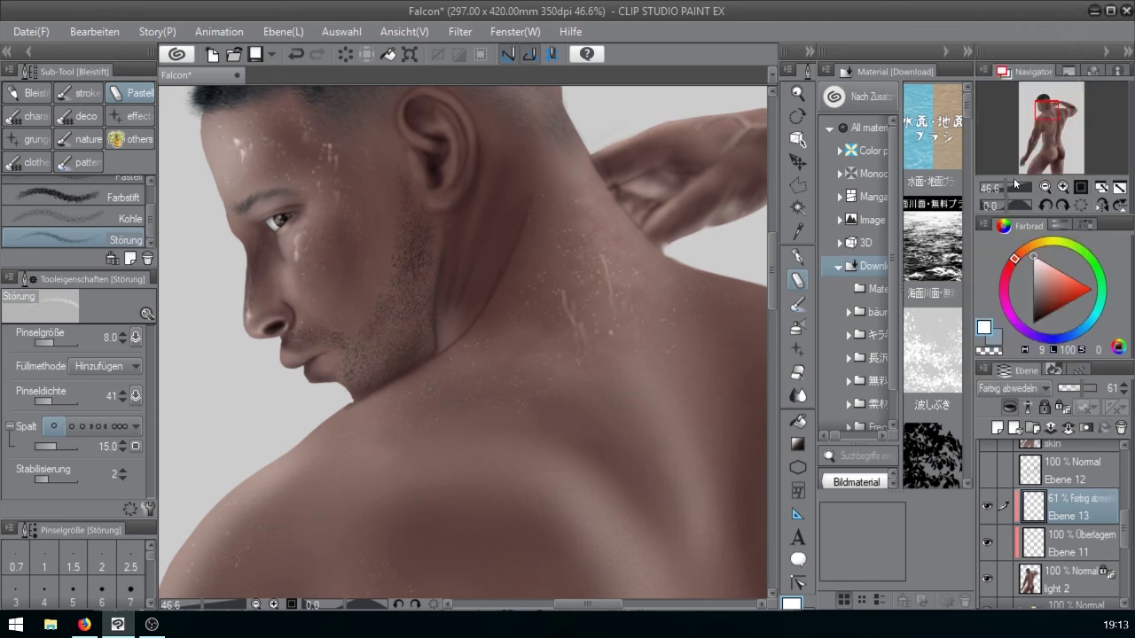
- Try speckling the buttocks with the waves brush at size 250
drag(1009, 187, 1000, 187)
drag(1045, 124, 1039, 145)
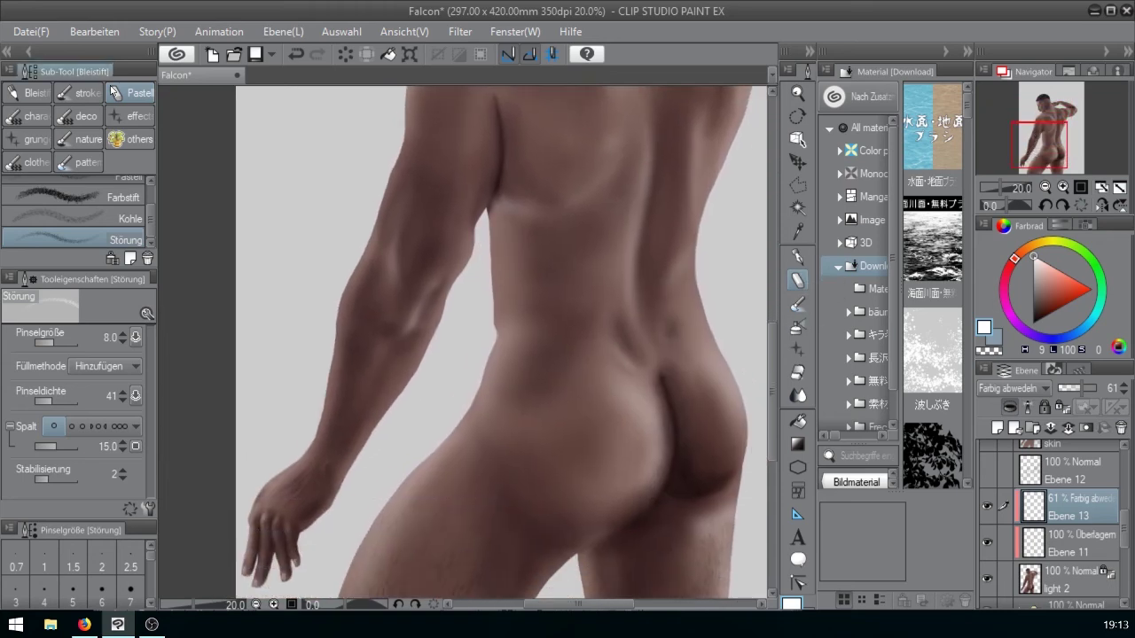
click(80, 139)
click(1006, 187)
click(1051, 150)
drag(555, 387, 515, 385)
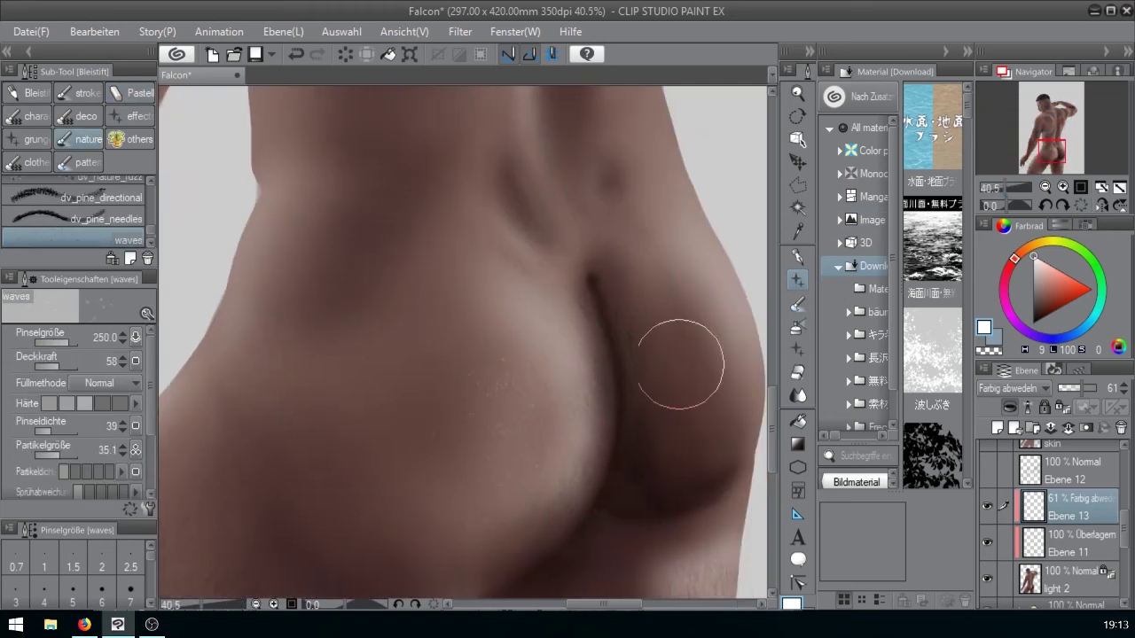
key(ctrl+z)
- Add specks to the shoulder and upper arm with the waves brush at size 200
key(bracketleft)
key(bracketleft)
click(1000, 187)
click(1044, 137)
key(bracketright)
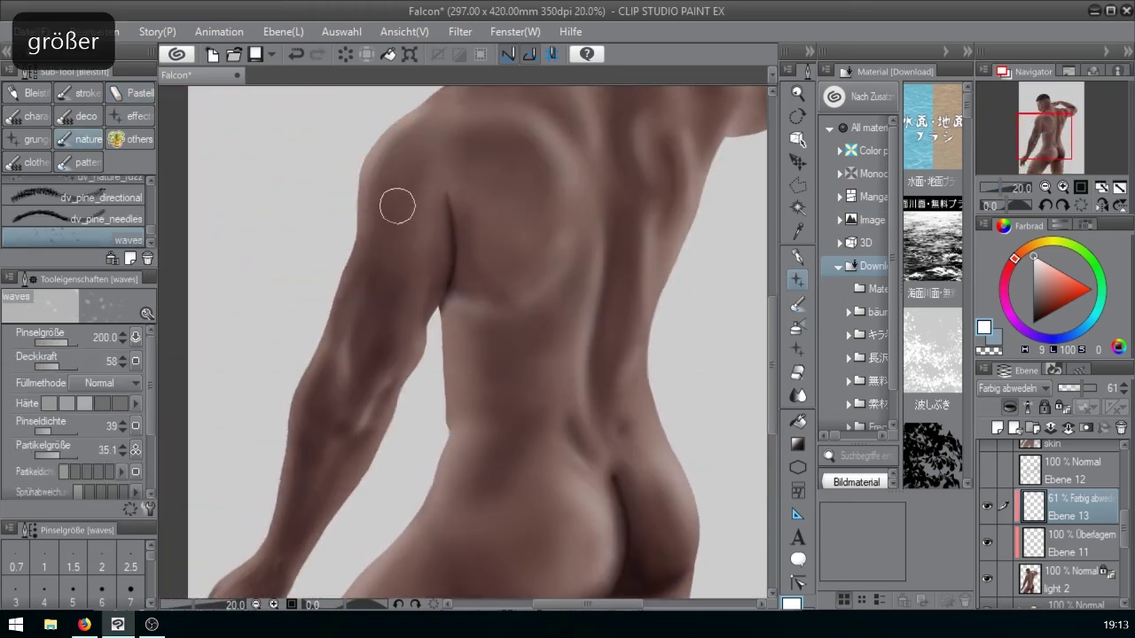
click(1053, 123)
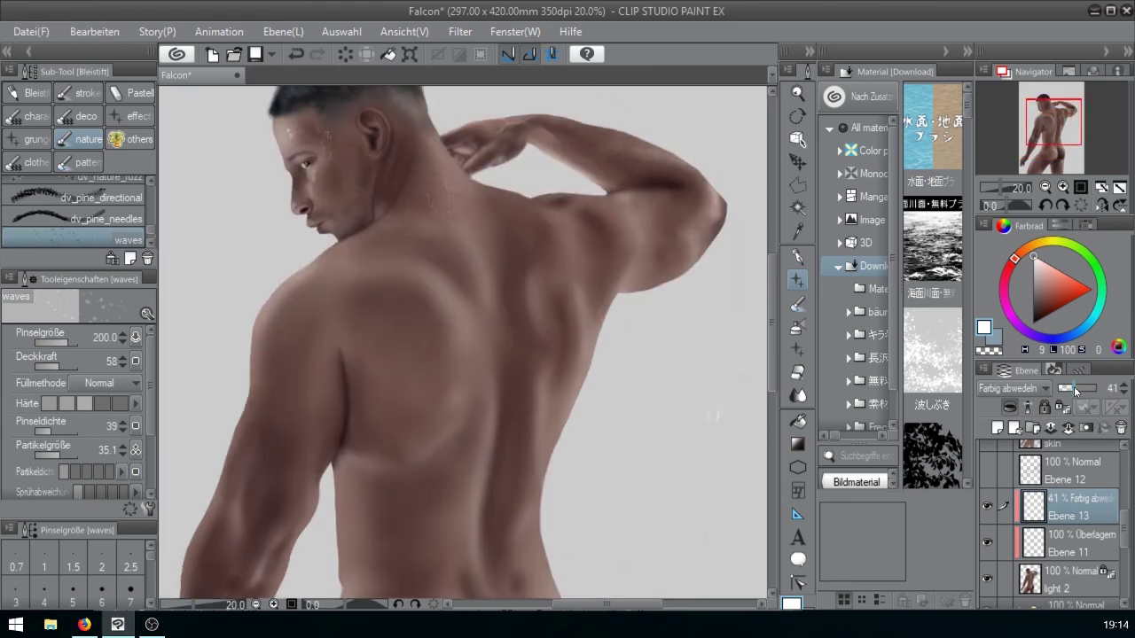
- Adjust the opacity of layer Ebene 13 to 61 % and switch to the Überblenden brush
drag(1074, 391, 1096, 389)
click(1050, 113)
click(1008, 187)
drag(1048, 111, 1039, 108)
key(j)
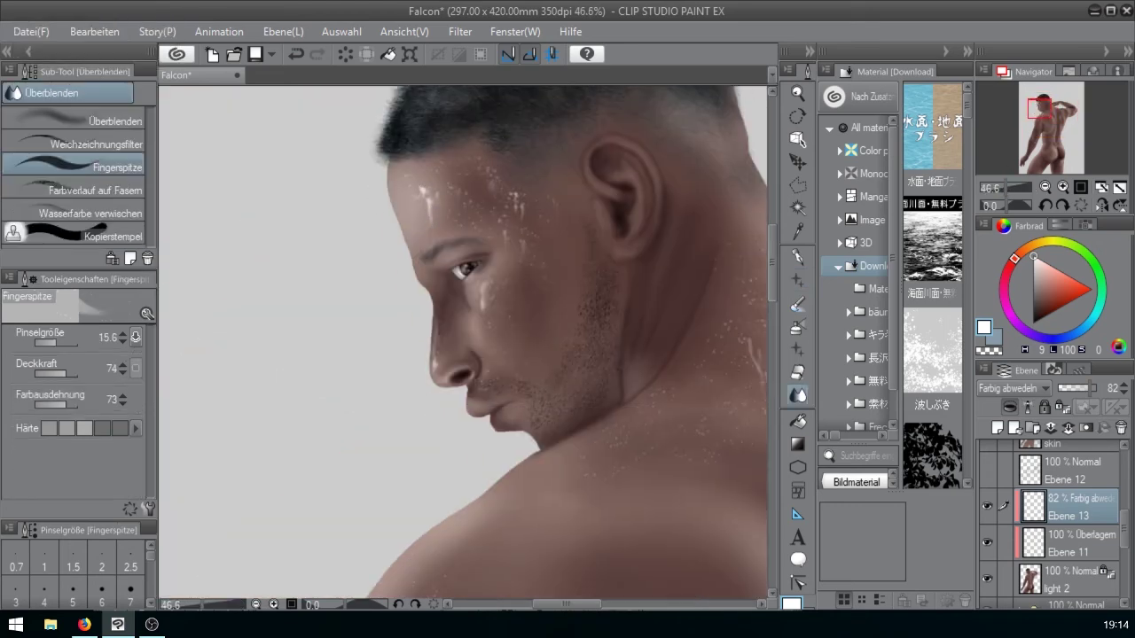
click(88, 119)
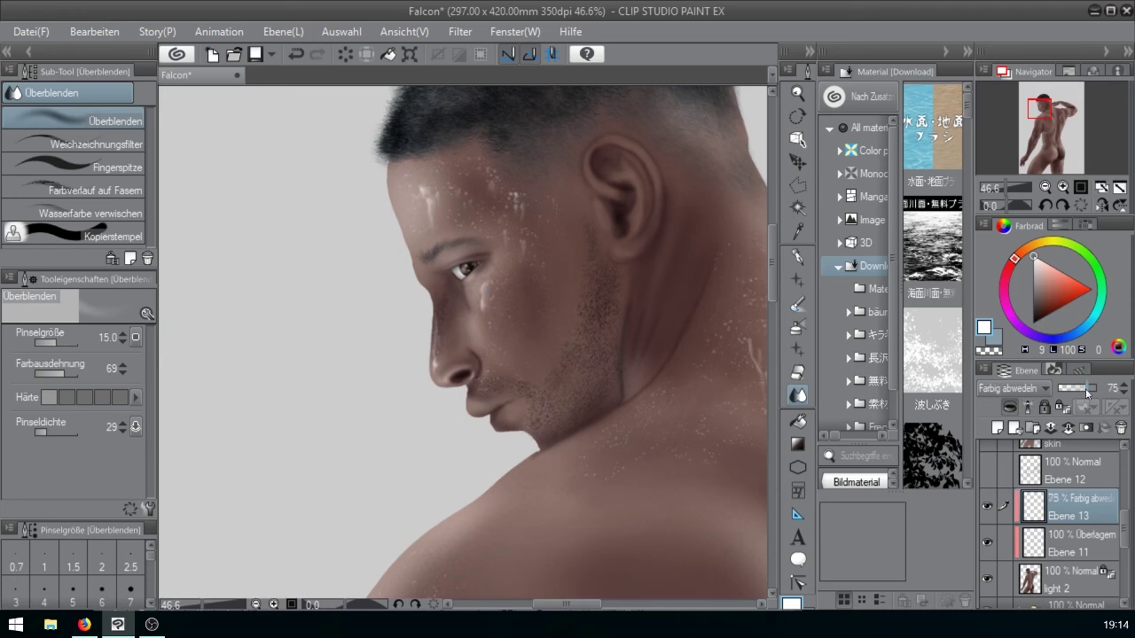
drag(1088, 393, 1082, 391)
- Try Normal, Subtrahieren, Farbig nachbelichten, Abdunkeln and Lichtpunkt as Ebene 13's blend mode, and adjust its opacity
click(1015, 389)
click(1013, 16)
click(1013, 389)
click(1014, 100)
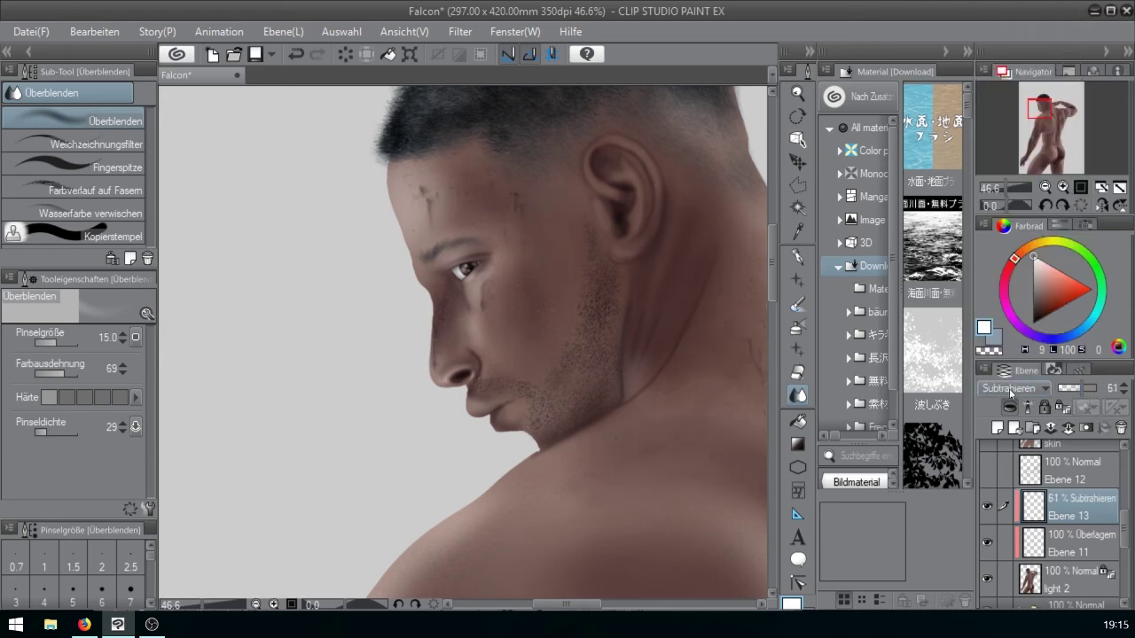
click(1009, 392)
click(1012, 66)
click(1012, 390)
click(1013, 33)
click(1012, 390)
click(1011, 321)
drag(1079, 391, 1077, 391)
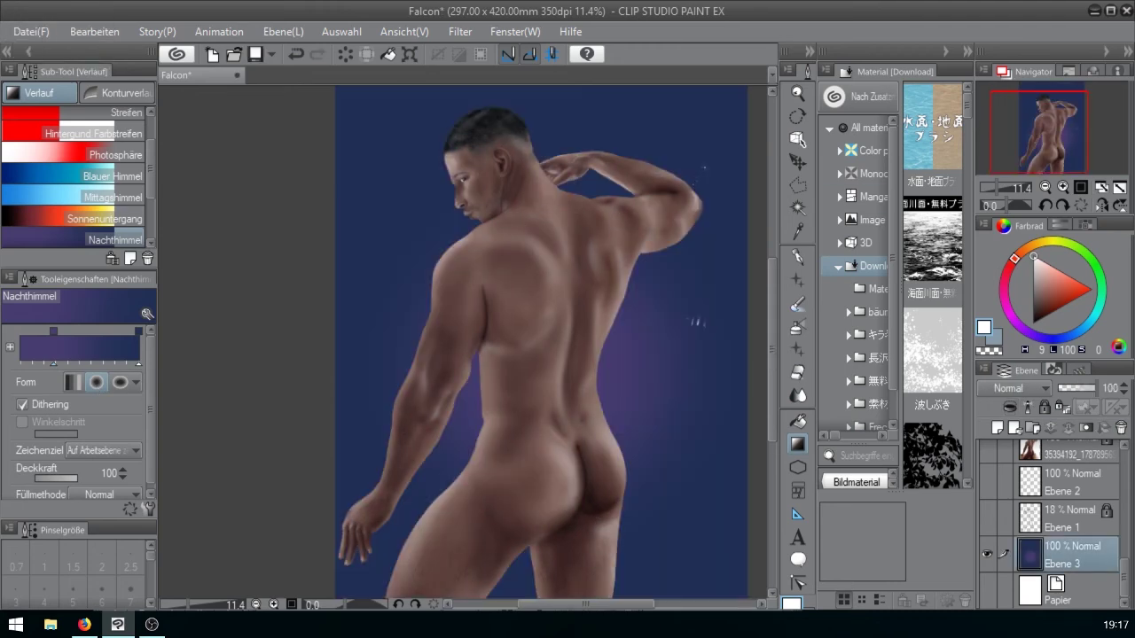
- Erase the stray drops beside the figure on layer light 2 with the Sanft eraser at size 80
scroll(1092, 517, up, 3)
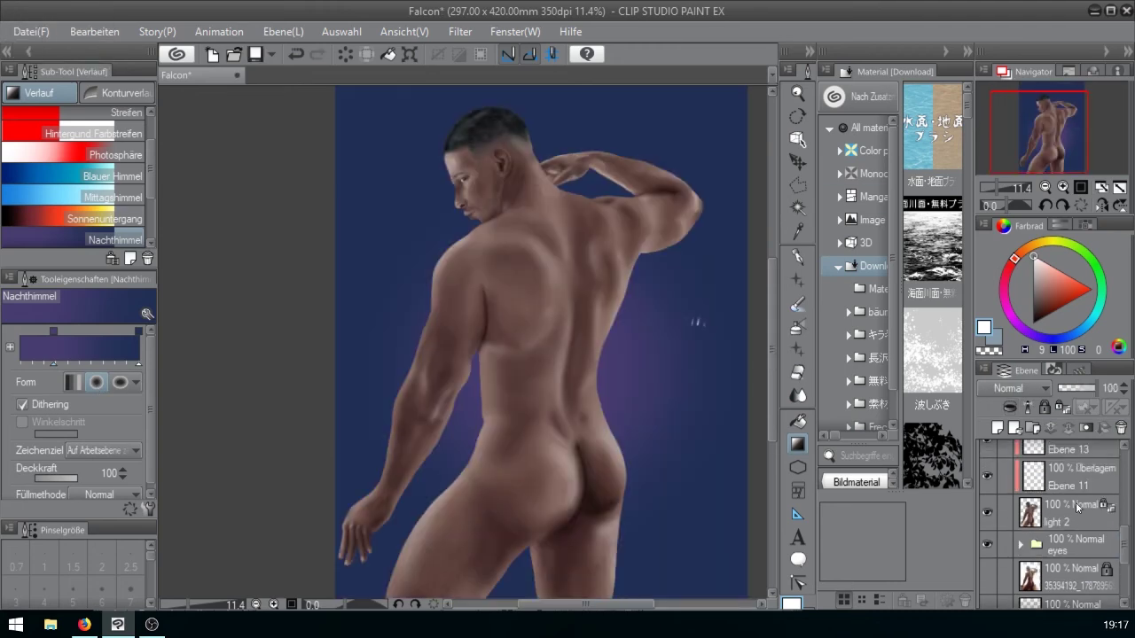
click(1076, 507)
key(e)
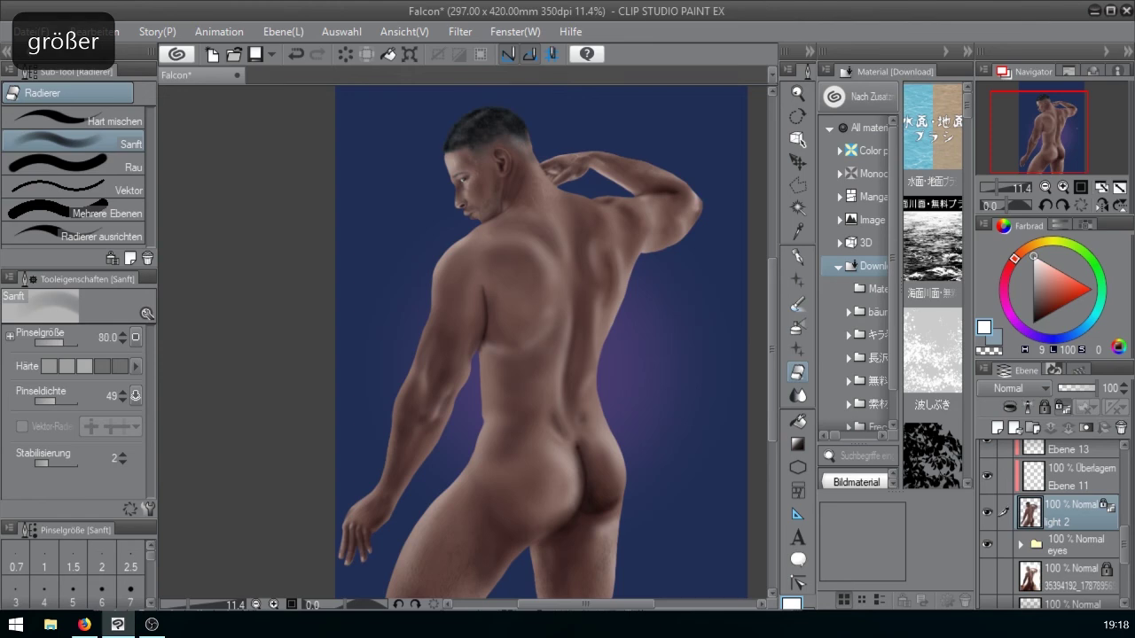
- Add a new layer above the background gradient layer and start light grey clouds beside the shoulder with the dv_cloud brush
drag(1122, 544, 1122, 567)
click(1077, 563)
click(997, 427)
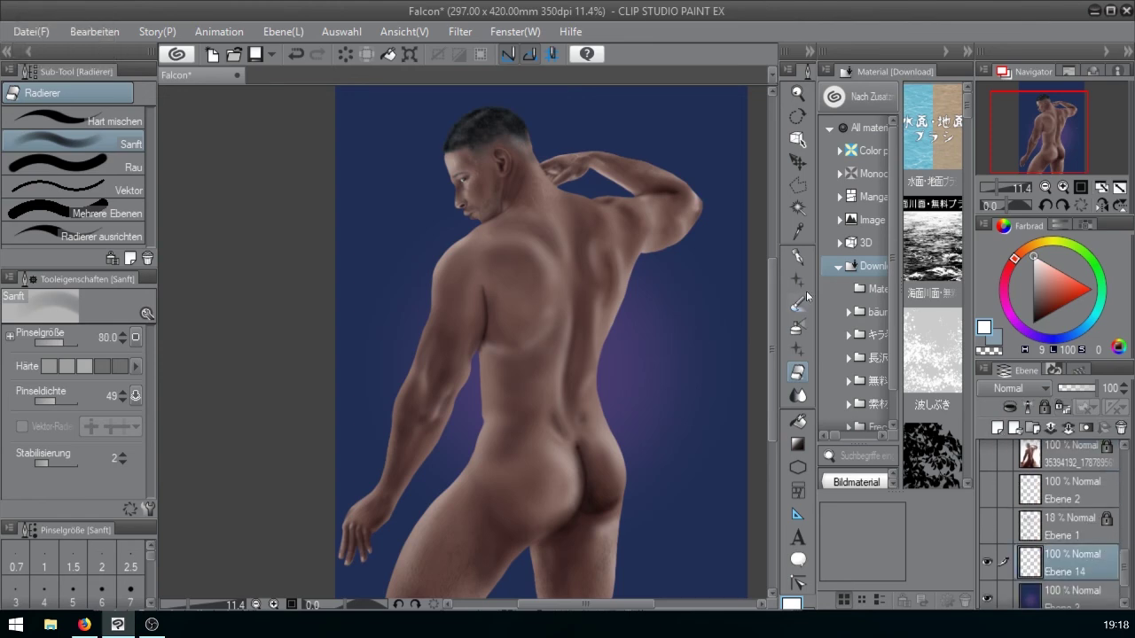
click(797, 280)
click(125, 223)
click(106, 366)
click(99, 381)
drag(422, 255, 417, 282)
- Paint clouds around the head, arms and legs with the dv_cloud brush enlarged to 900
key(])
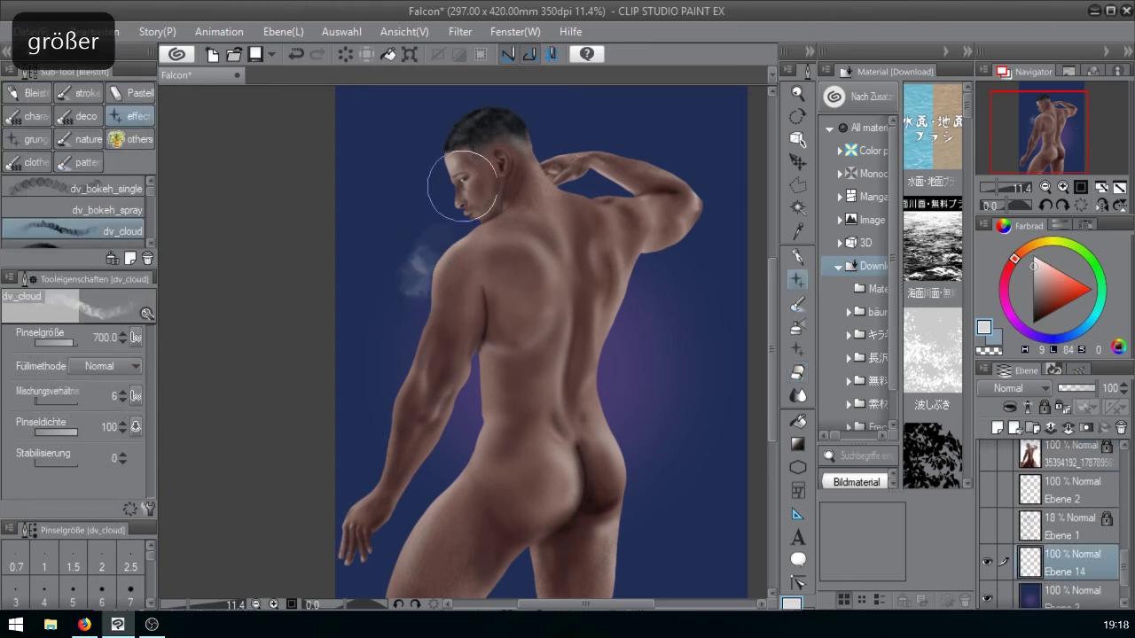
key(])
key(])
mouse_move(432, 230)
mouse_down()
mouse_move(456, 172)
mouse_move(428, 325)
mouse_up()
drag(412, 428, 465, 403)
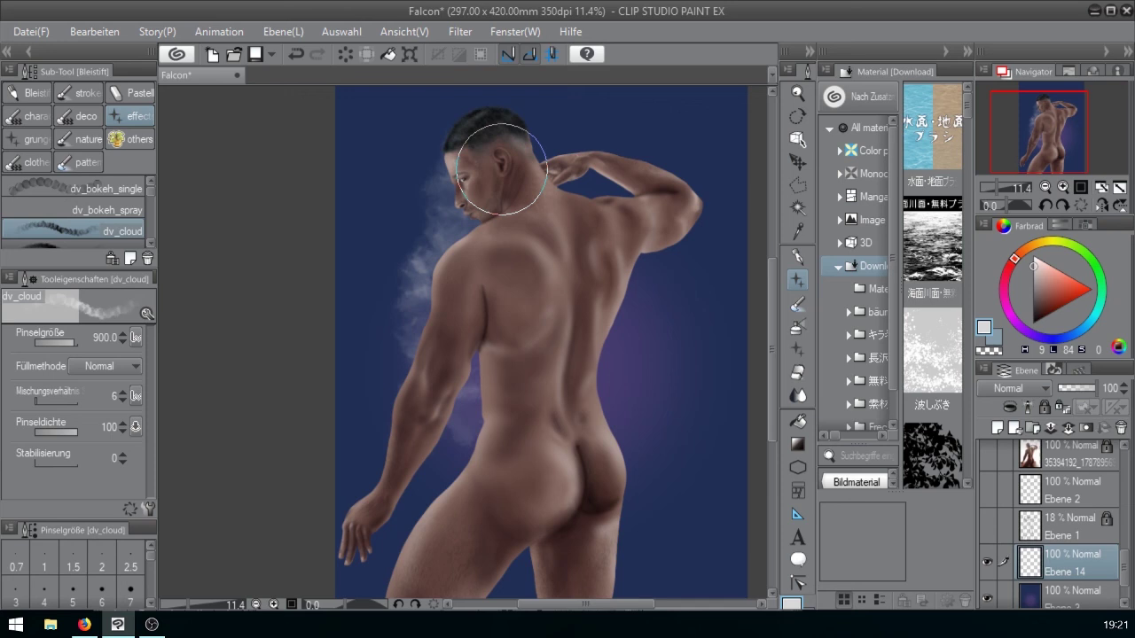
mouse_move(502, 168)
mouse_down()
mouse_move(531, 143)
mouse_move(608, 203)
mouse_move(630, 261)
mouse_up()
scroll(630, 261, down, 2)
mouse_move(607, 464)
mouse_down()
mouse_move(417, 539)
mouse_move(524, 538)
mouse_move(621, 425)
mouse_up()
scroll(620, 425, up, 2)
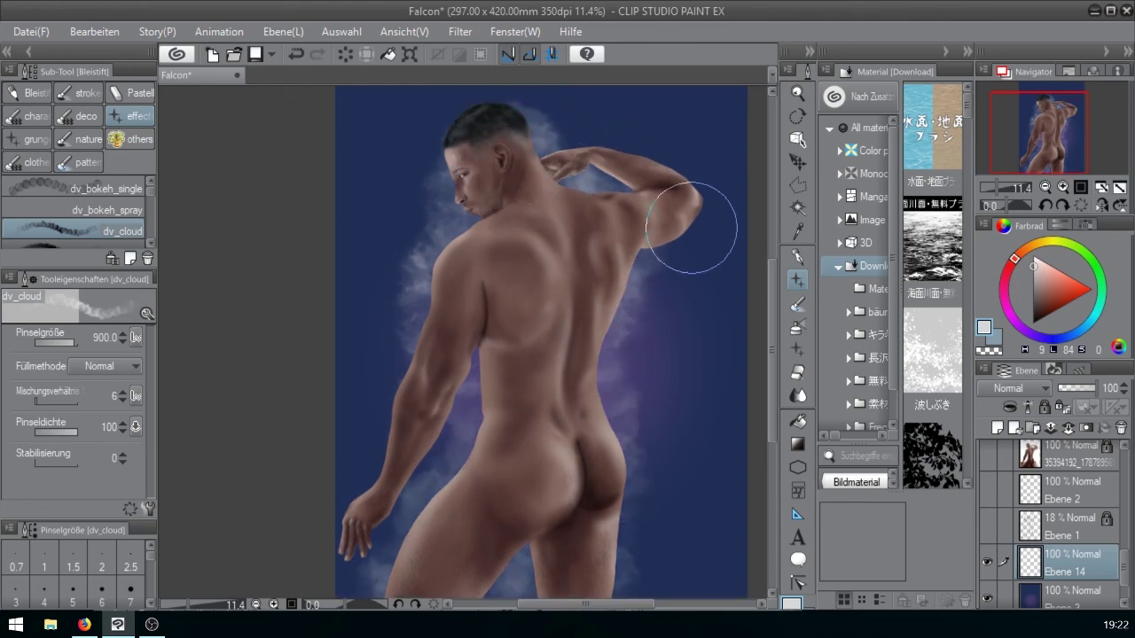
- Select layer Ebene 3 and duplicate the night-sky gradient preset under the name dark
click(1073, 593)
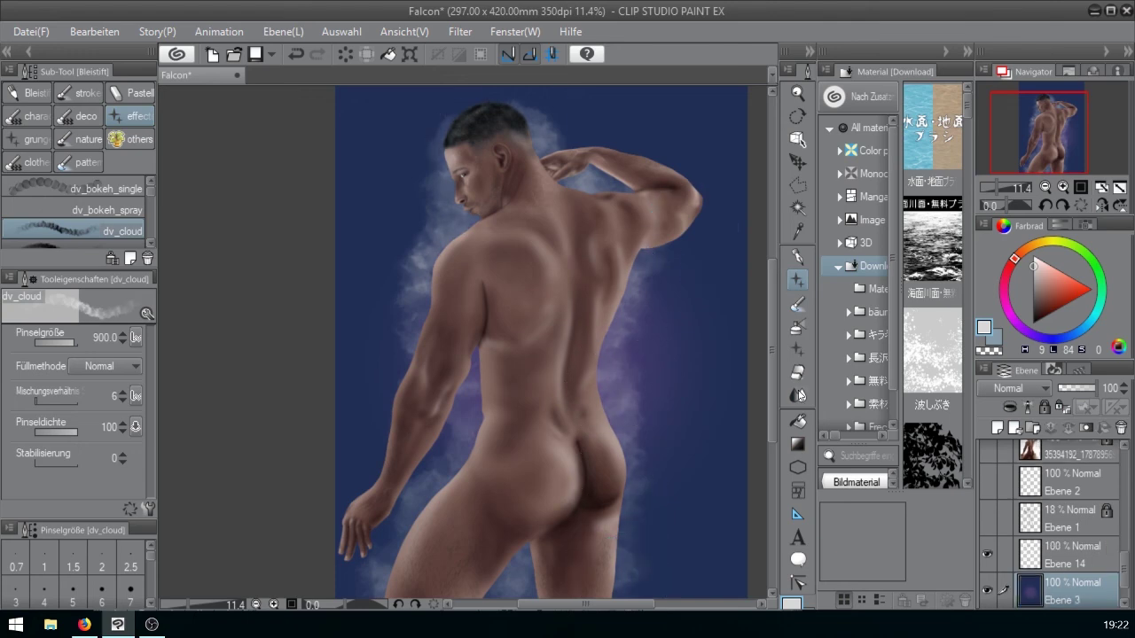
click(798, 443)
click(130, 258)
text(dark)
click(730, 463)
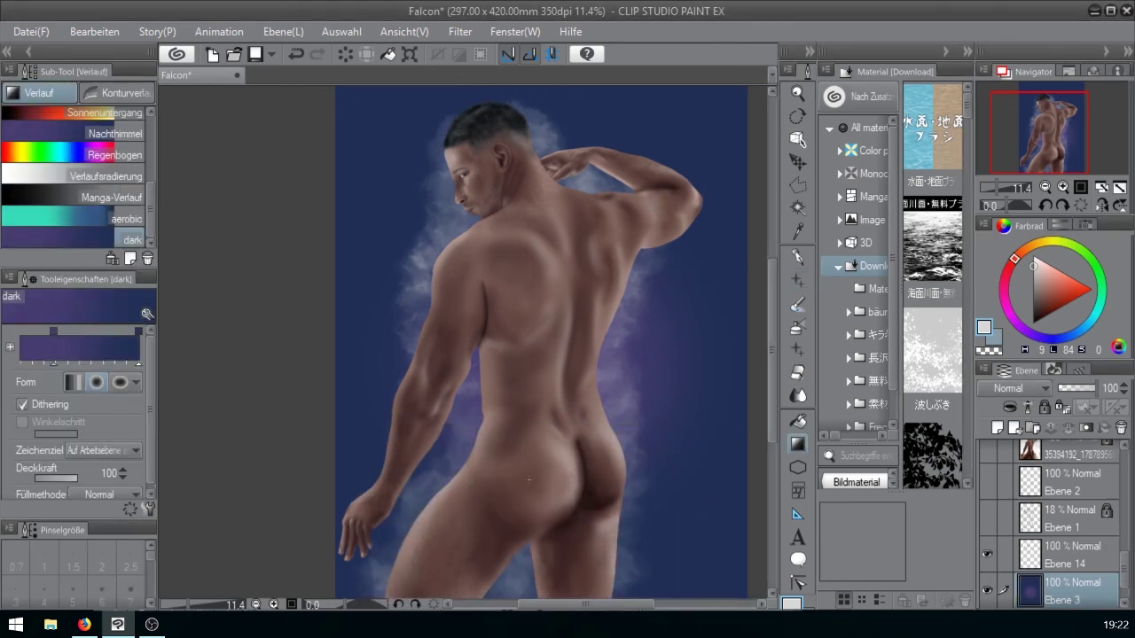
- Recolour the dark gradient from muted blue (225, 30, 25) to navy (225, 16, 53) and redraw it outward from the figure's back
click(1065, 337)
click(1043, 311)
click(138, 331)
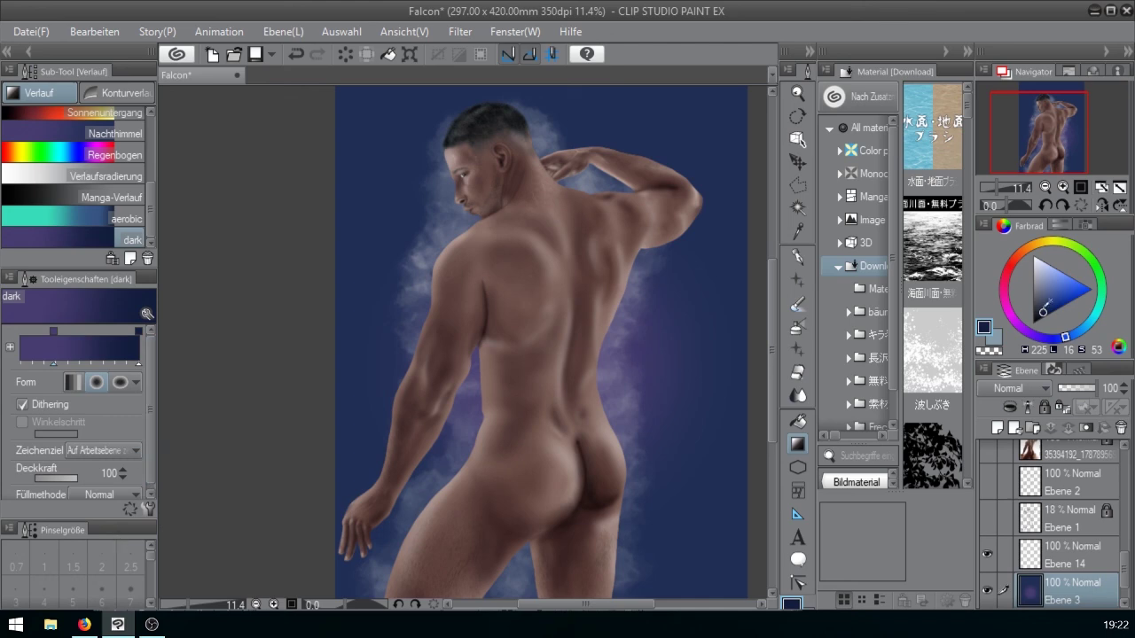
click(1042, 303)
click(53, 331)
drag(550, 399, 776, 163)
drag(1094, 151, 1044, 141)
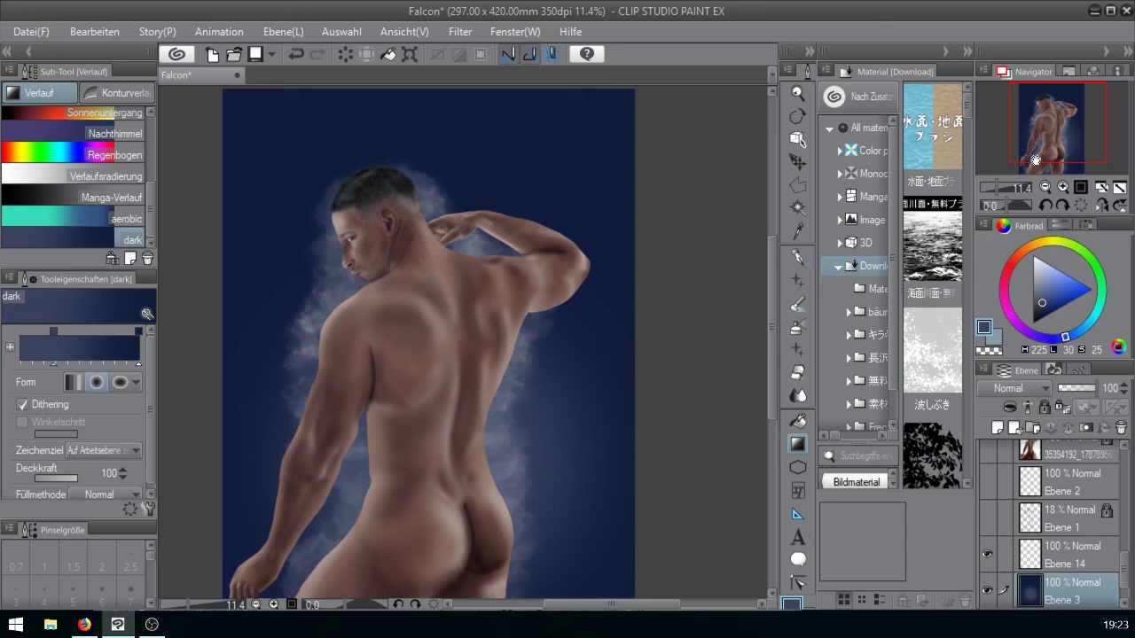
- Set the gradient's outer colour to near-black blue (225, 14, 26) and redraw the background outward from the figure's lower back
click(139, 331)
click(1036, 312)
click(138, 331)
click(1038, 312)
drag(430, 439, 621, 292)
drag(1047, 129, 1041, 130)
scroll(1055, 532, down, 1)
- Check the background without the clouds, try Farbig nachbelichten on layer Ebene 14, and set its blend mode to Aufhellen
click(988, 516)
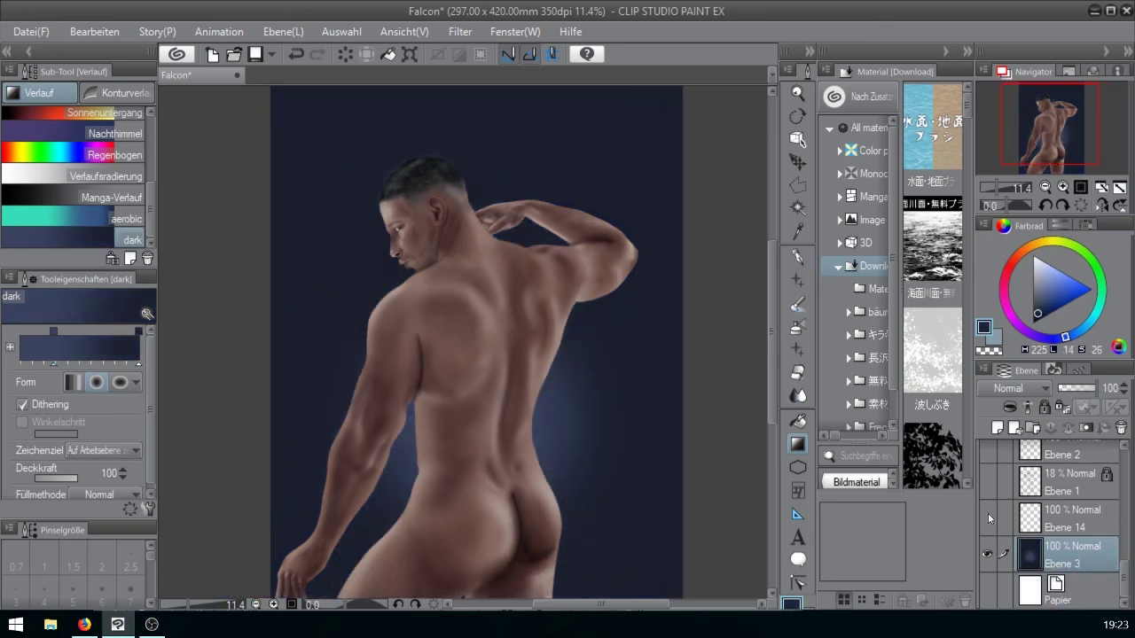
click(988, 516)
click(1073, 519)
click(1019, 388)
click(1008, 117)
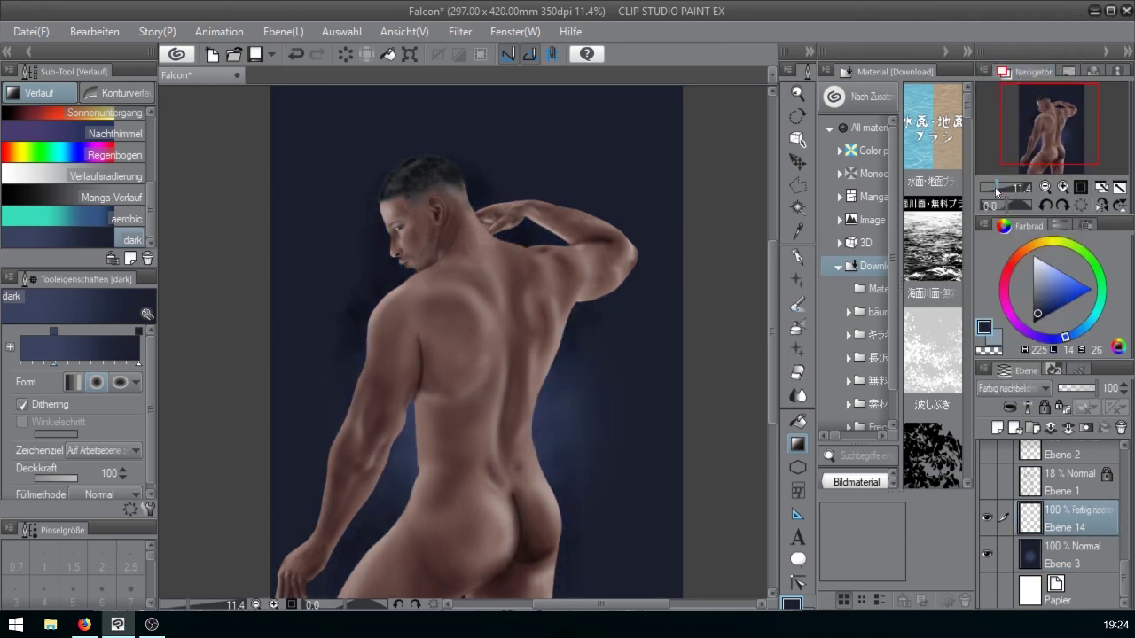
mouse_move(1095, 388)
mouse_down()
mouse_move(1077, 389)
mouse_move(1098, 389)
mouse_up()
- Duplicate the cloud layer Ebene 14 and hide the copy
key(ctrl+c)
key(ctrl+v)
click(988, 518)
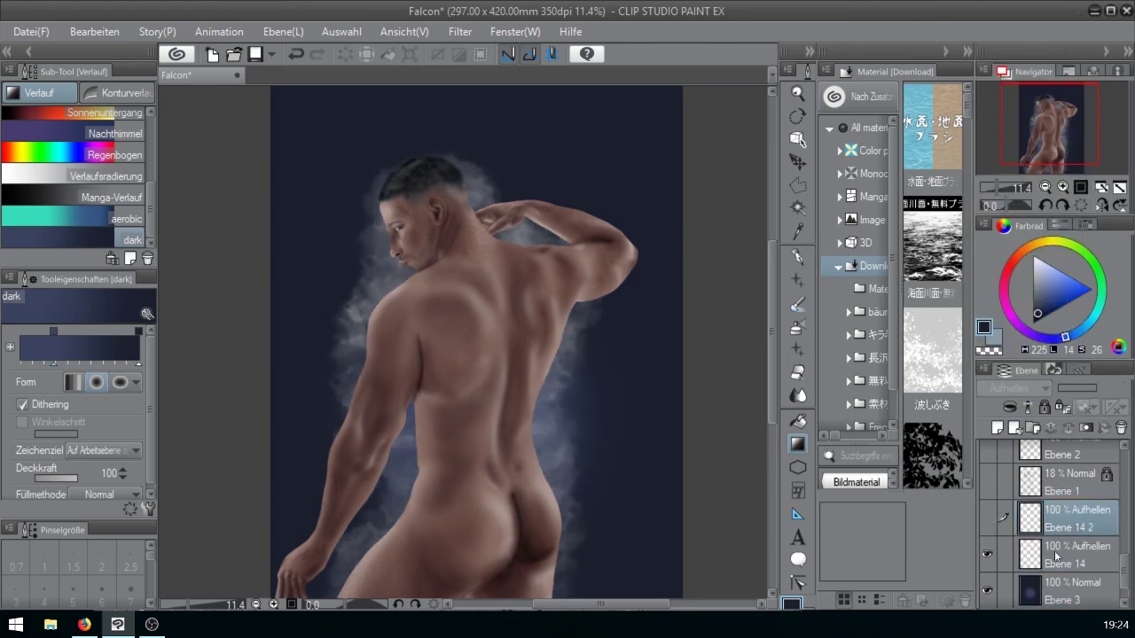
- Enlarge the clouds on layer Ebene 14 so they spread further around the figure
click(1054, 553)
key(ctrl+t)
drag(623, 143, 677, 105)
click(997, 188)
drag(546, 490, 550, 473)
key(Return)
- Apply a filter to the clouds on Ebene 14 and set the layer to Überlagern at 100 % opacity
click(460, 31)
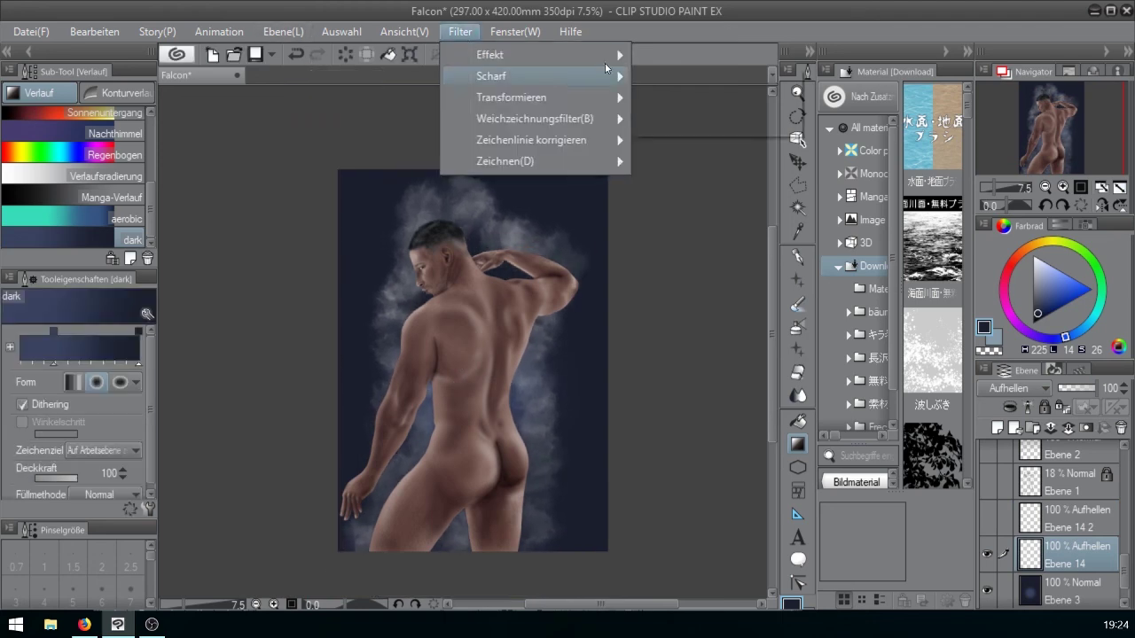
click(701, 102)
click(501, 578)
key(Return)
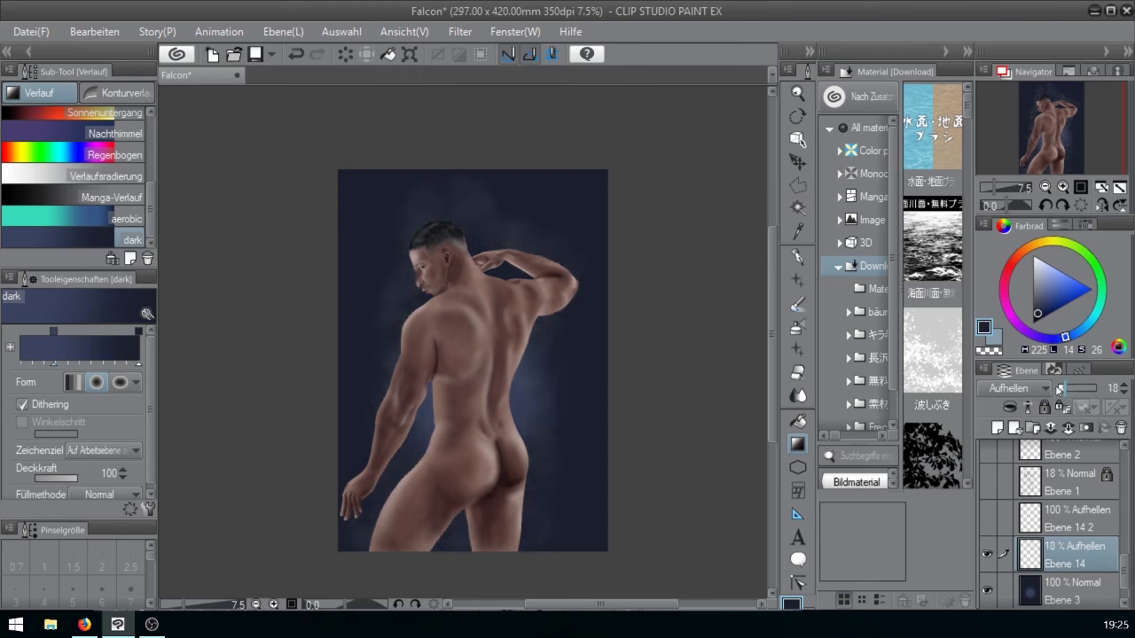
click(1099, 388)
- Paint white clouds around the figure on Ebene 14 with the dv_dense_cloud_2 brush at size 1200, and set the layer's opacity to 82 %
click(798, 280)
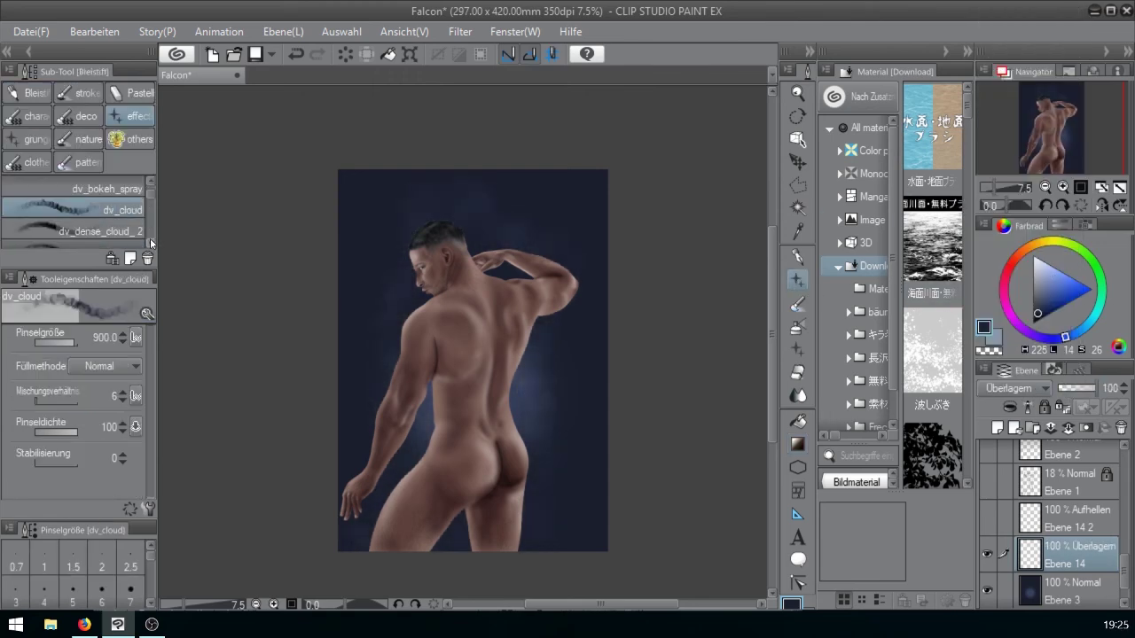
key(ctrl+z)
click(1033, 256)
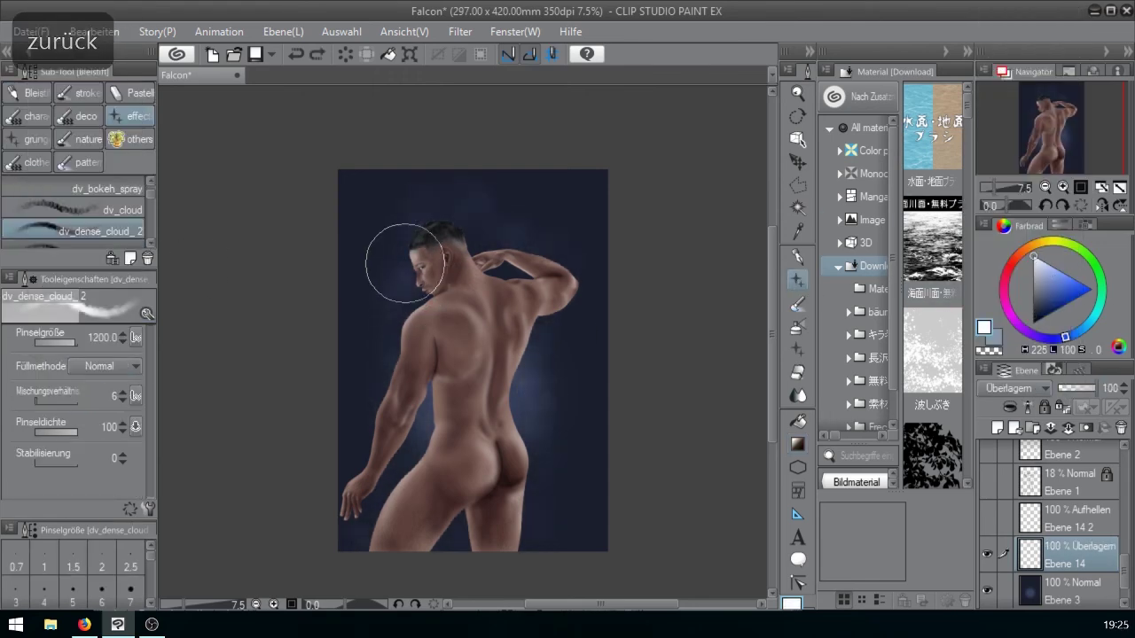
mouse_move(400, 263)
mouse_down()
mouse_move(382, 225)
mouse_move(368, 359)
mouse_move(423, 235)
mouse_up()
drag(559, 328, 546, 479)
click(1090, 388)
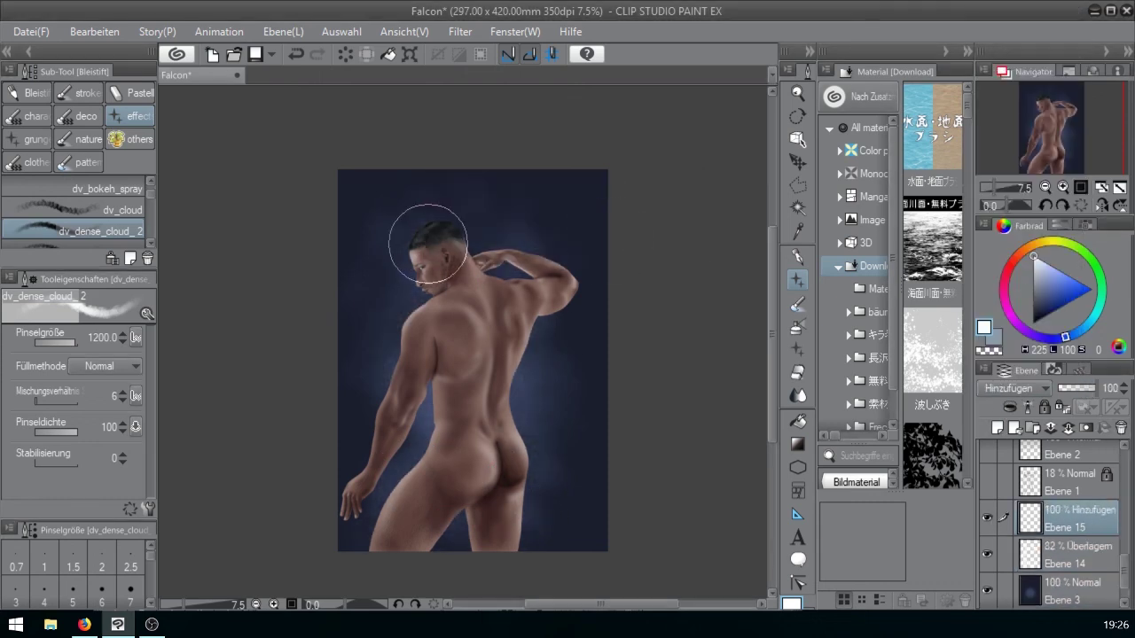
- Paint pale clouds around the figure on the Hinzufügen layer Ebene 15 with dv_dense_cloud_2 at sizes 800 to 1000, and set its opacity to 57 %
key(bracketleft)
key(ctrl+z)
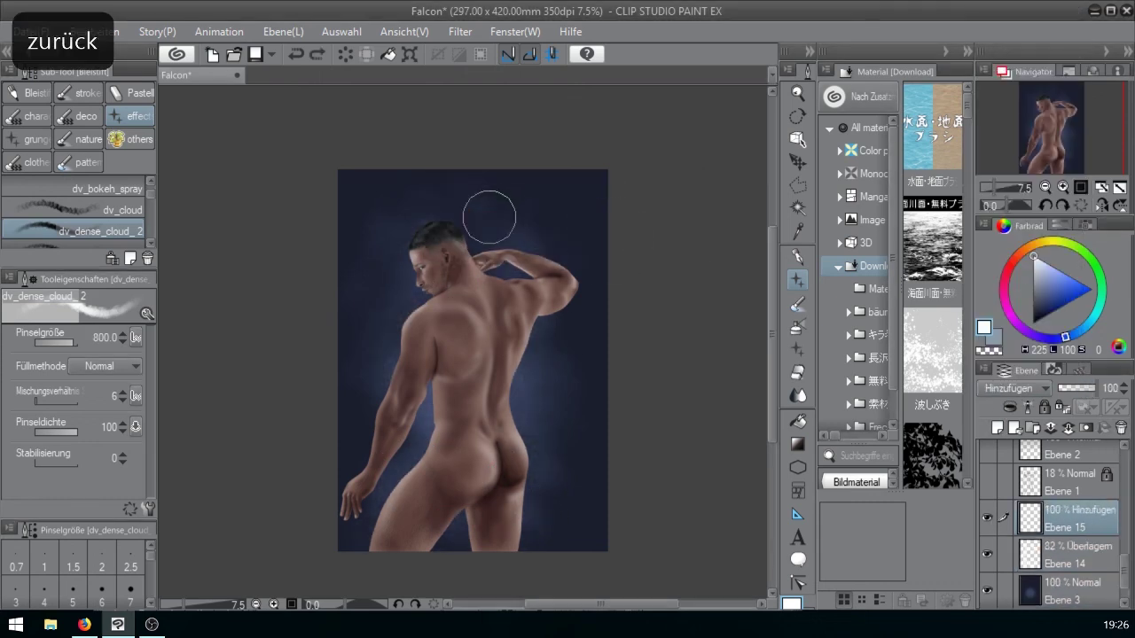
mouse_move(423, 288)
mouse_down()
mouse_move(448, 213)
mouse_move(424, 290)
mouse_move(422, 253)
mouse_move(482, 263)
mouse_move(394, 329)
mouse_move(415, 330)
mouse_move(406, 249)
mouse_move(435, 367)
mouse_move(430, 395)
mouse_move(380, 439)
mouse_move(512, 351)
mouse_move(430, 430)
mouse_move(517, 273)
mouse_move(540, 315)
mouse_move(517, 387)
mouse_move(372, 552)
mouse_move(402, 473)
mouse_move(483, 475)
mouse_move(387, 444)
mouse_move(376, 328)
mouse_move(526, 395)
mouse_move(484, 199)
mouse_move(502, 495)
mouse_move(511, 383)
mouse_move(386, 465)
mouse_up()
key(bracketright)
click(1076, 389)
click(1039, 269)
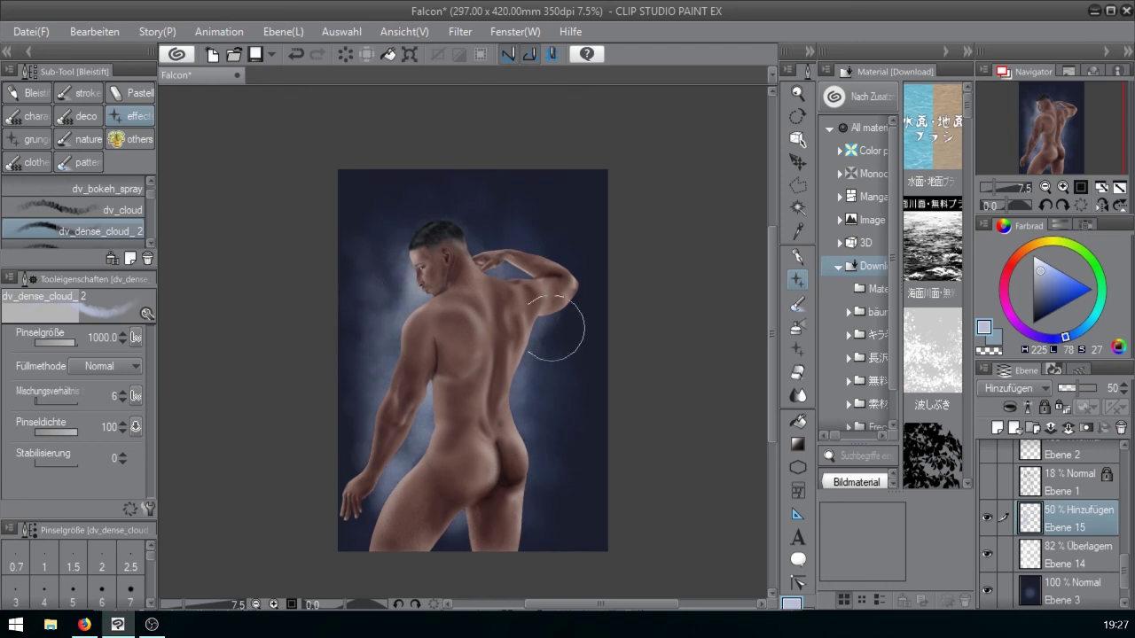
drag(1074, 388, 1079, 390)
- Soften the clouds on Ebene 15 with the Überblenden brush at size 700
key(j)
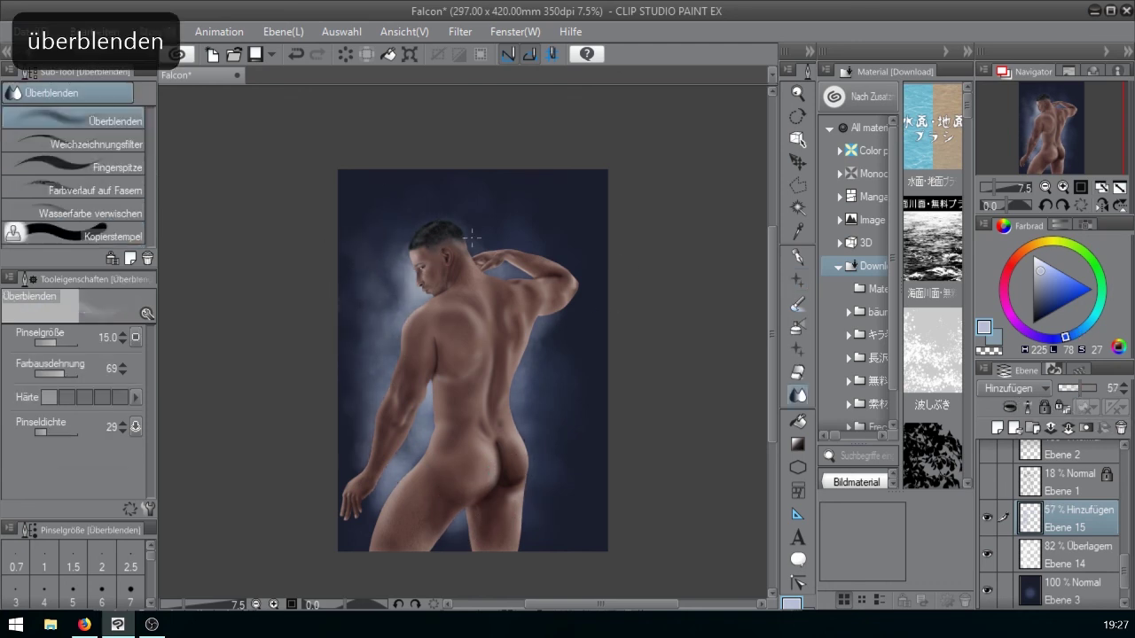
key(bracketright)
key(bracketright)
key(bracketright)
key(bracketright)
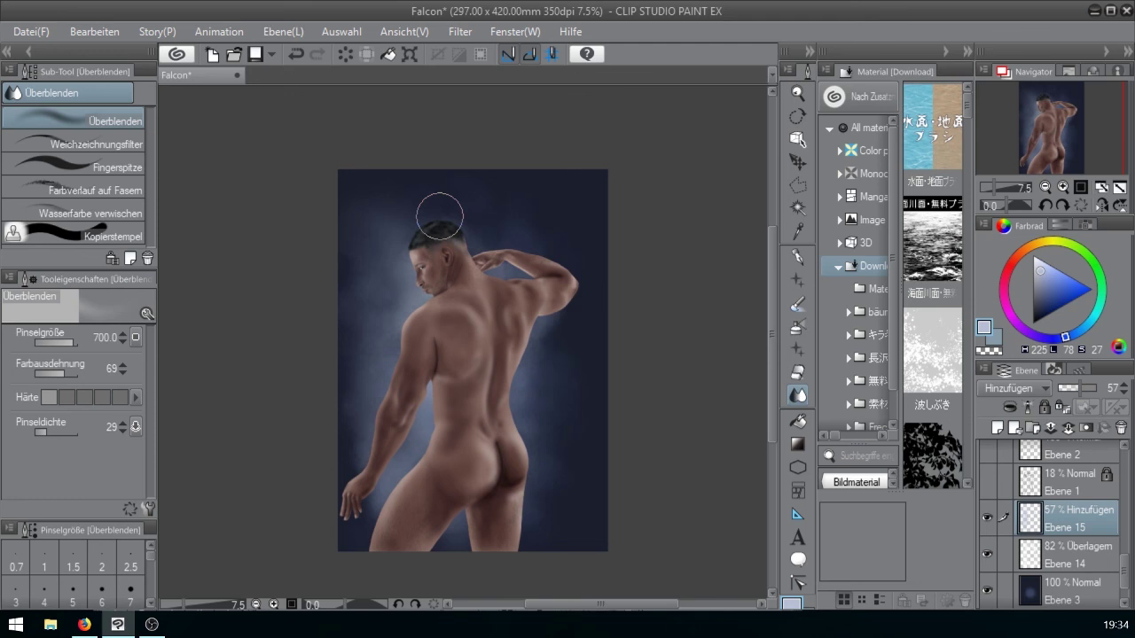
- Group layers Ebene 15, Ebene 14 and Ebene 3 into a folder named bg and place it below the eyes folder
scroll(1070, 581, down, 1)
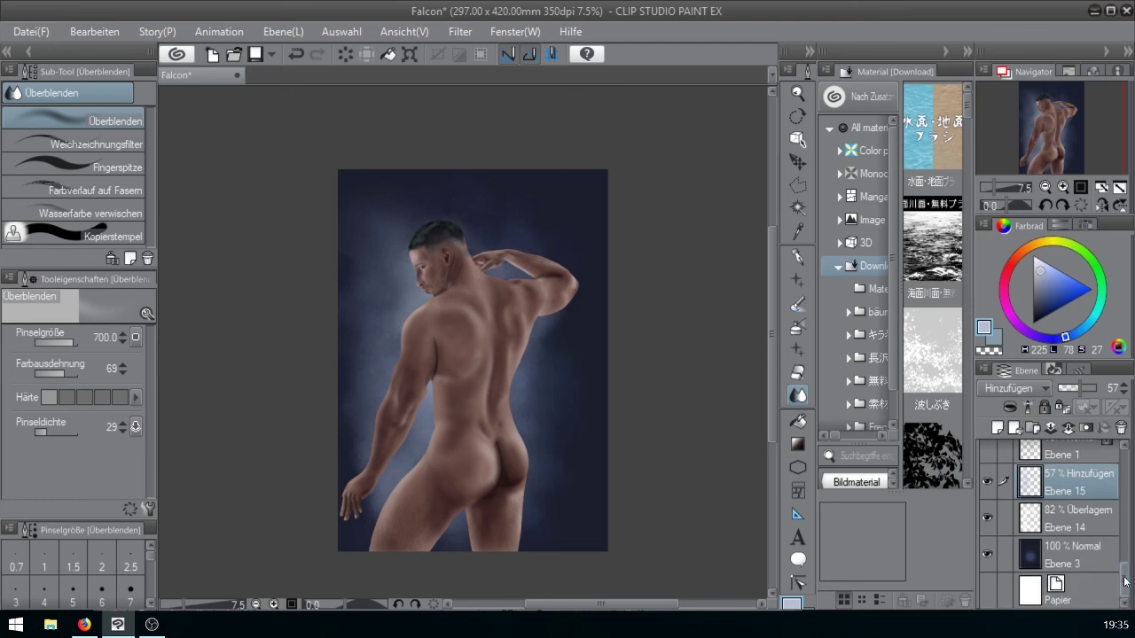
shift+click(1070, 560)
key(ctrl+g)
scroll(1100, 523, up, 5)
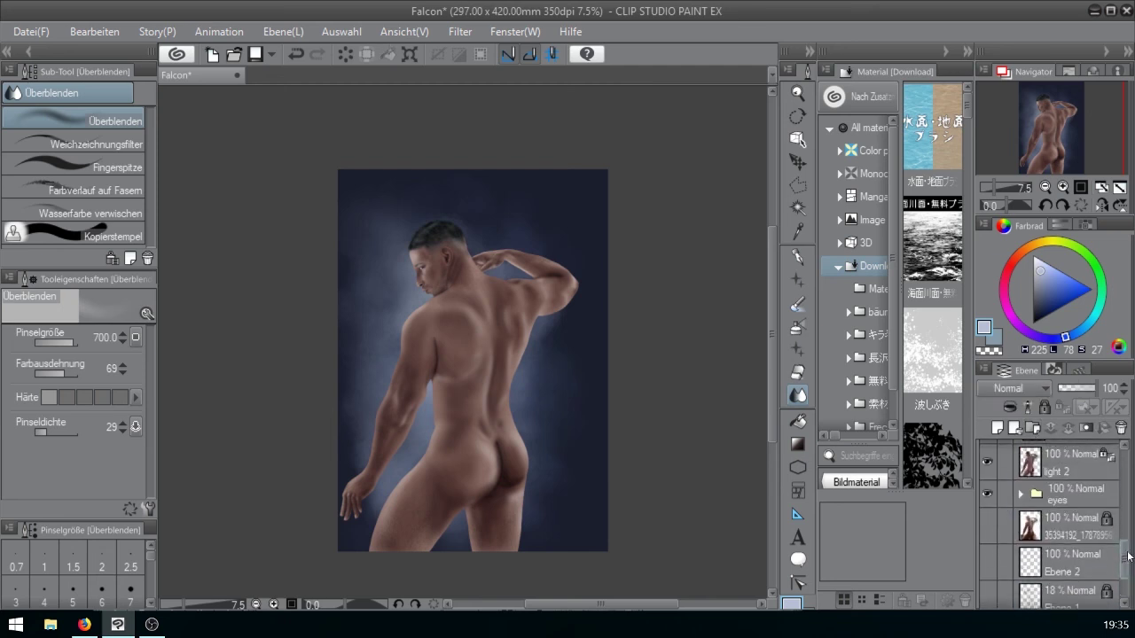
scroll(1099, 523, up, 3)
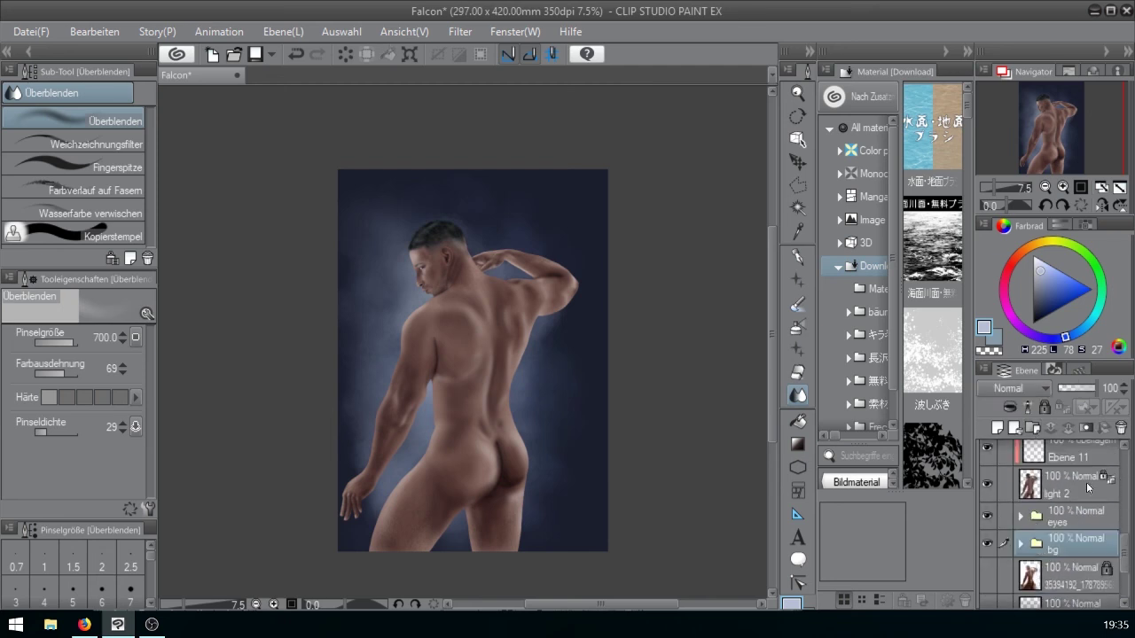
- Move layer light 2 and the layers clipped to it into a new folder above the eyes folder
drag(1127, 540, 1126, 534)
shift+click(1073, 532)
drag(1072, 531, 1032, 428)
click(1020, 522)
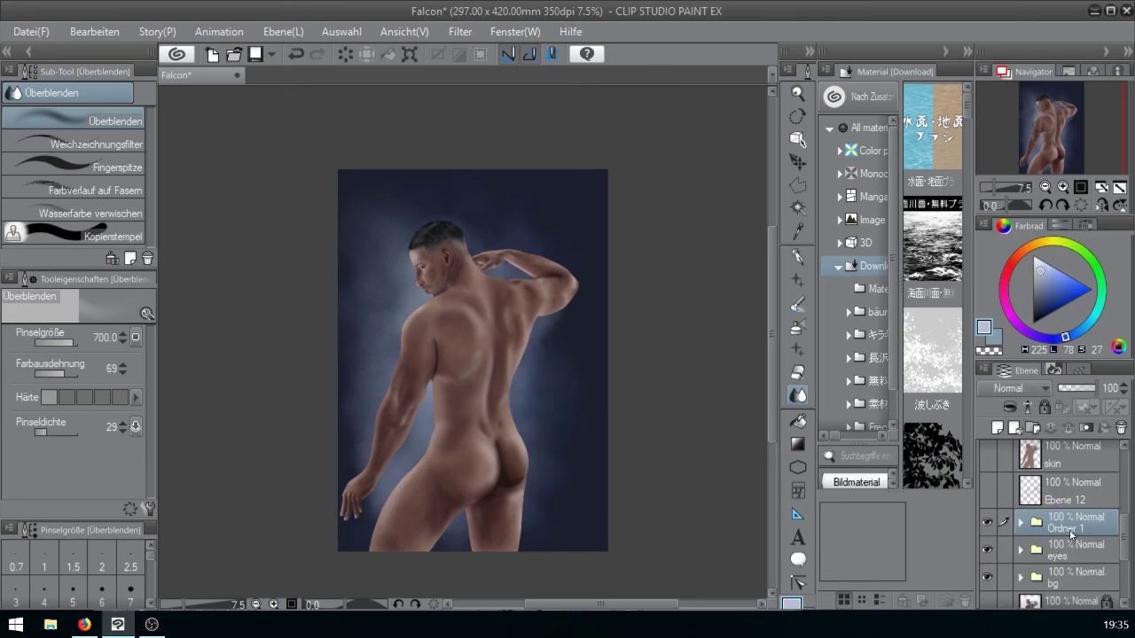